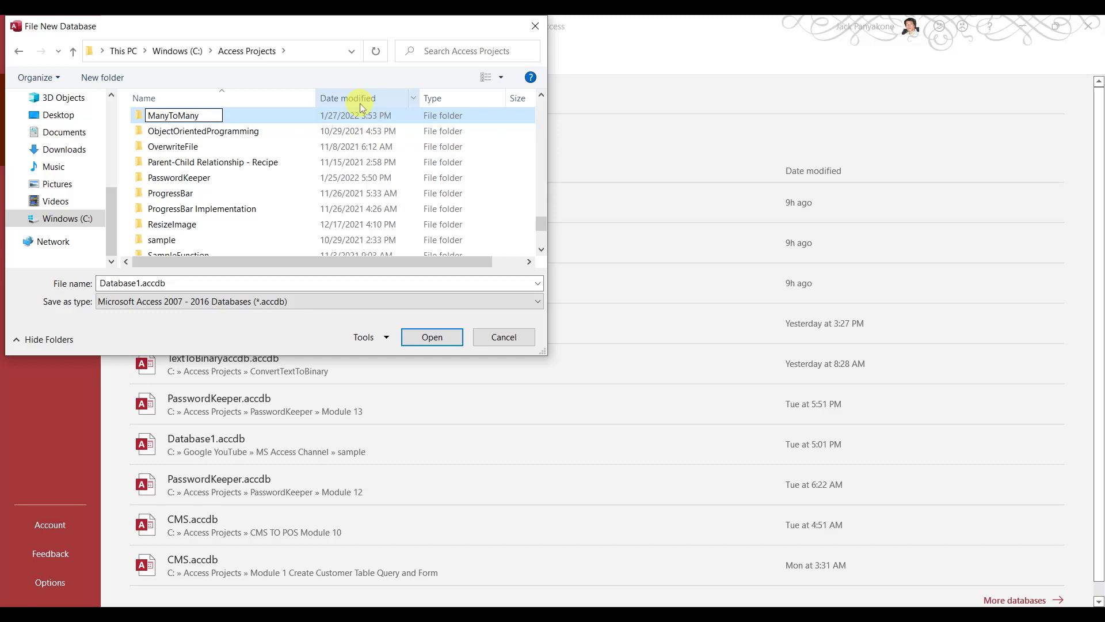
{"action": "type", "text": "Sample"}
{"action": "key", "text": "Return"}
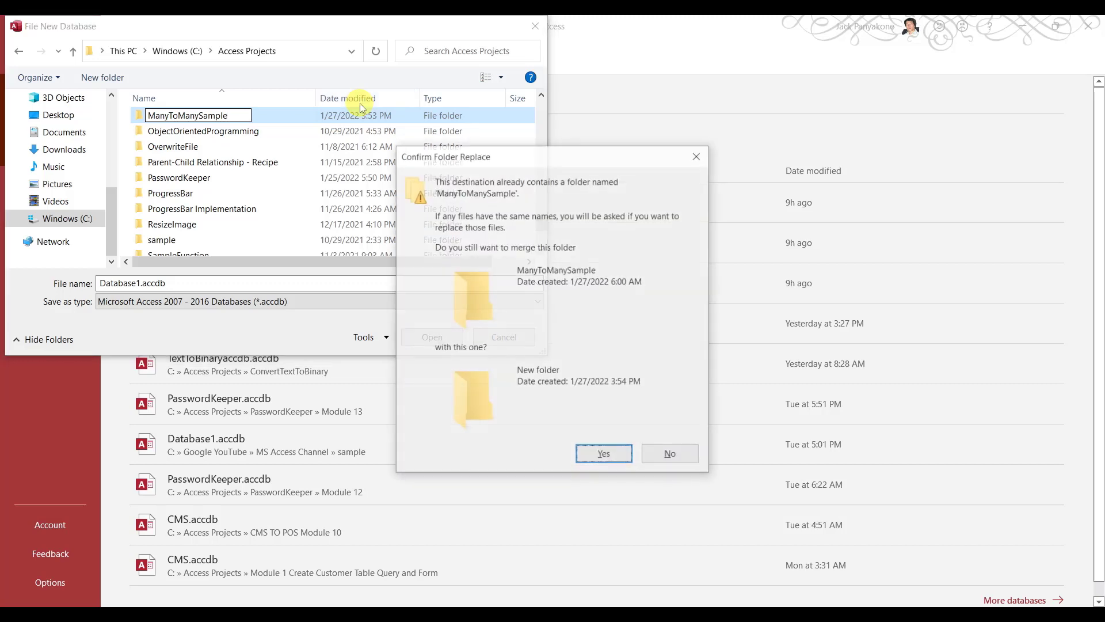
{"action": "left_click", "coordinate": [665, 456]}
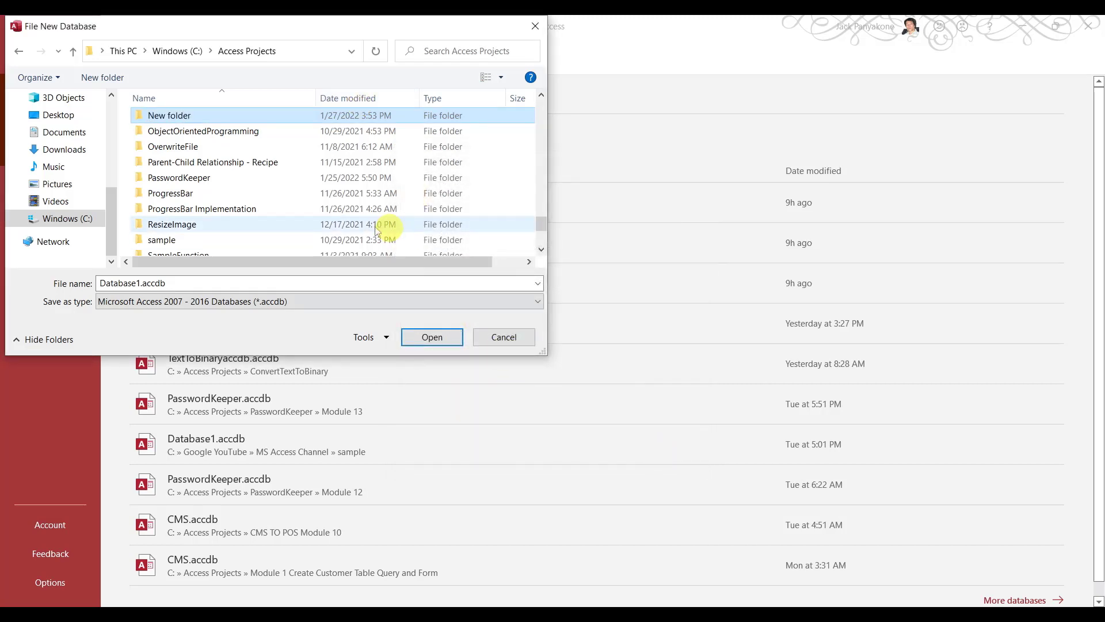
Rename the new folder in Access Projects as ManyToManyDemo
{"action": "right_click", "coordinate": [209, 117]}
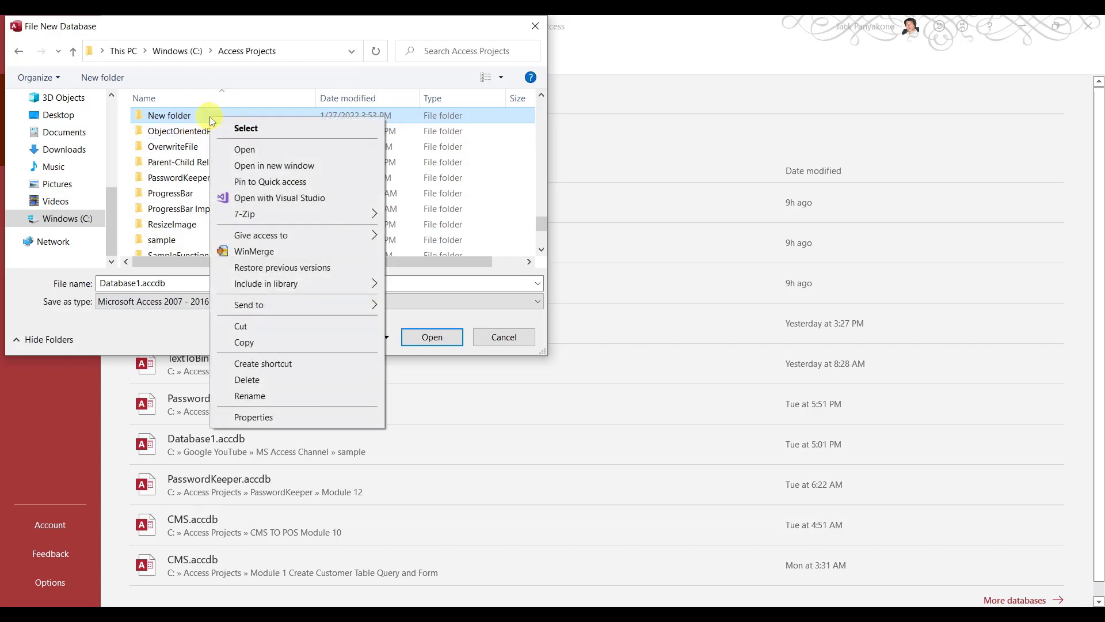
{"action": "left_click", "coordinate": [248, 396]}
{"action": "type", "text": "Many"}
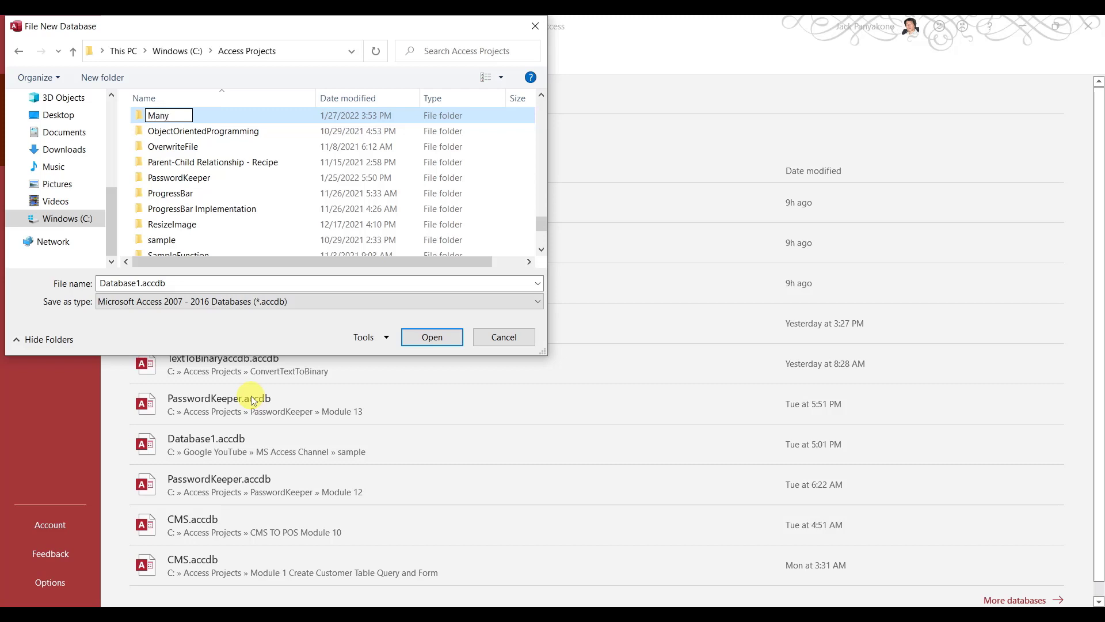
{"action": "type", "text": "ToManyDemo"}
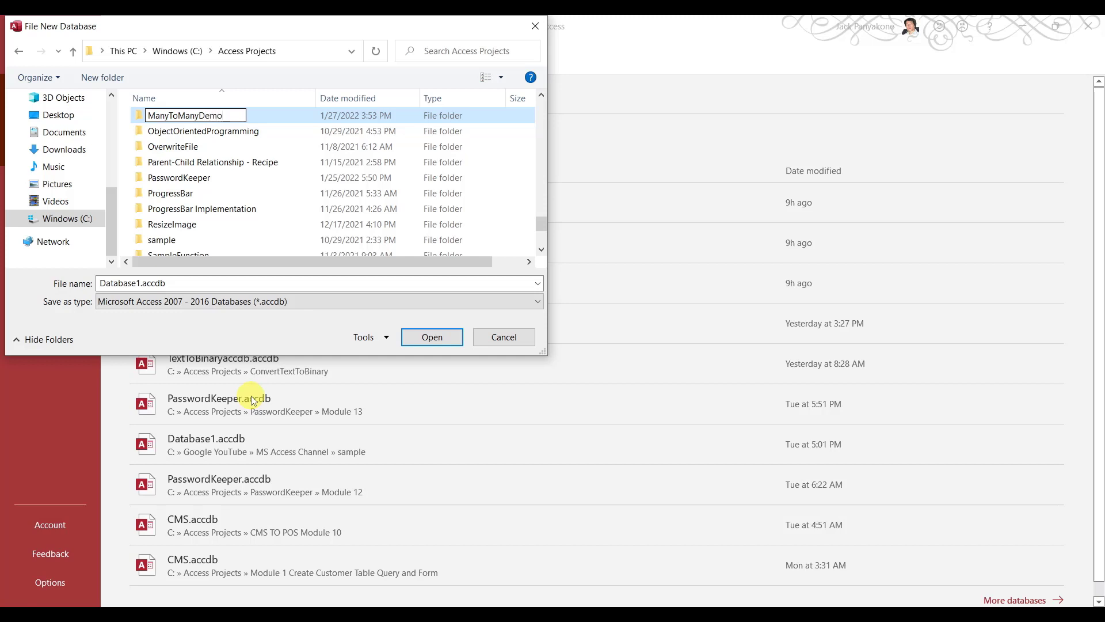
{"action": "key", "text": "Return"}
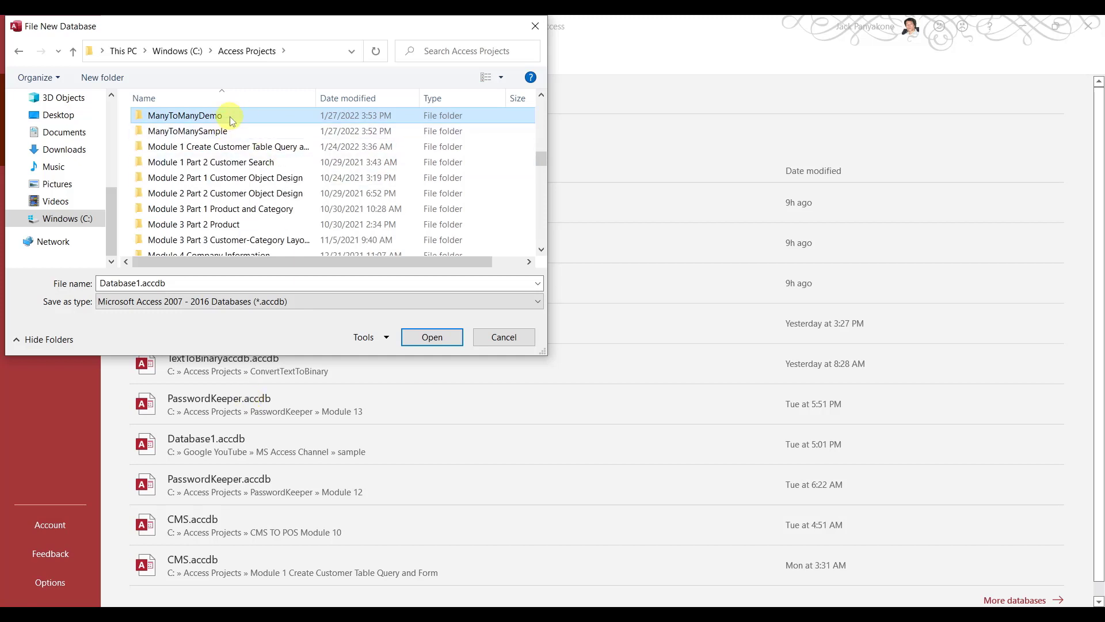
Create a blank database named ManyToManyDemo inside the ManyToManyDemo folder and close its default table
{"action": "double_click", "coordinate": [230, 114]}
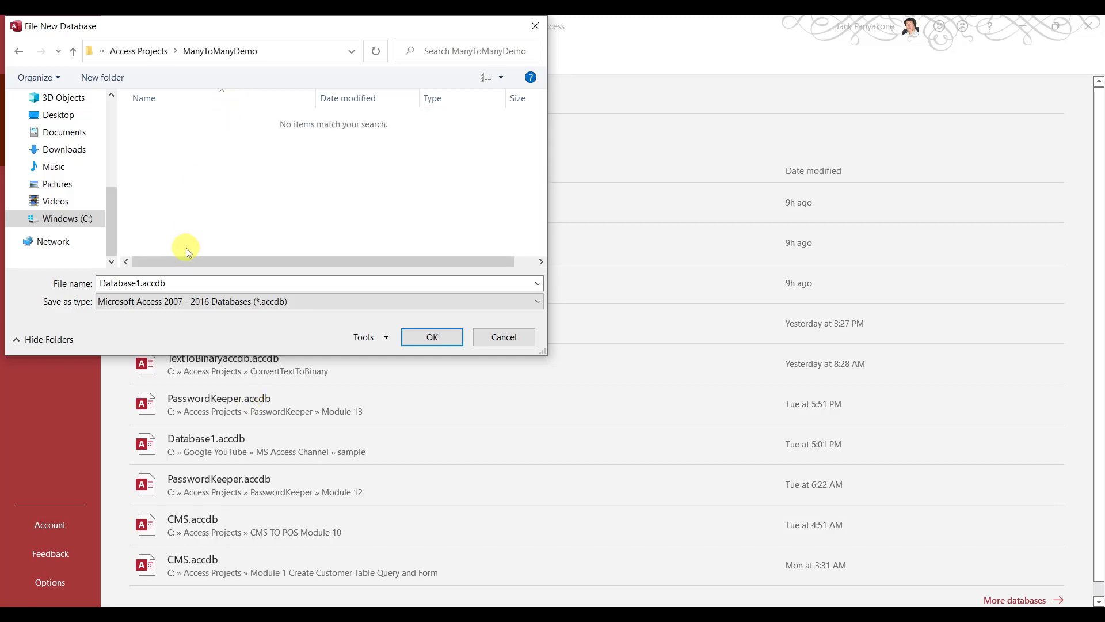
{"action": "double_click", "coordinate": [181, 283]}
{"action": "type", "text": "Man"}
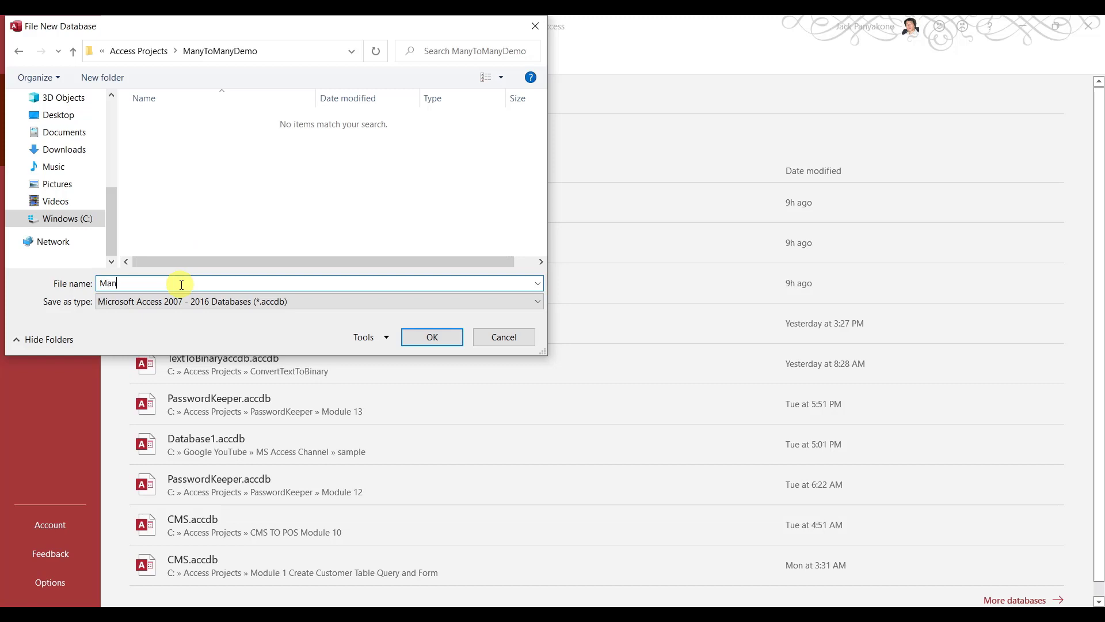
{"action": "type", "text": "yToManyDemo"}
{"action": "key", "text": "Return"}
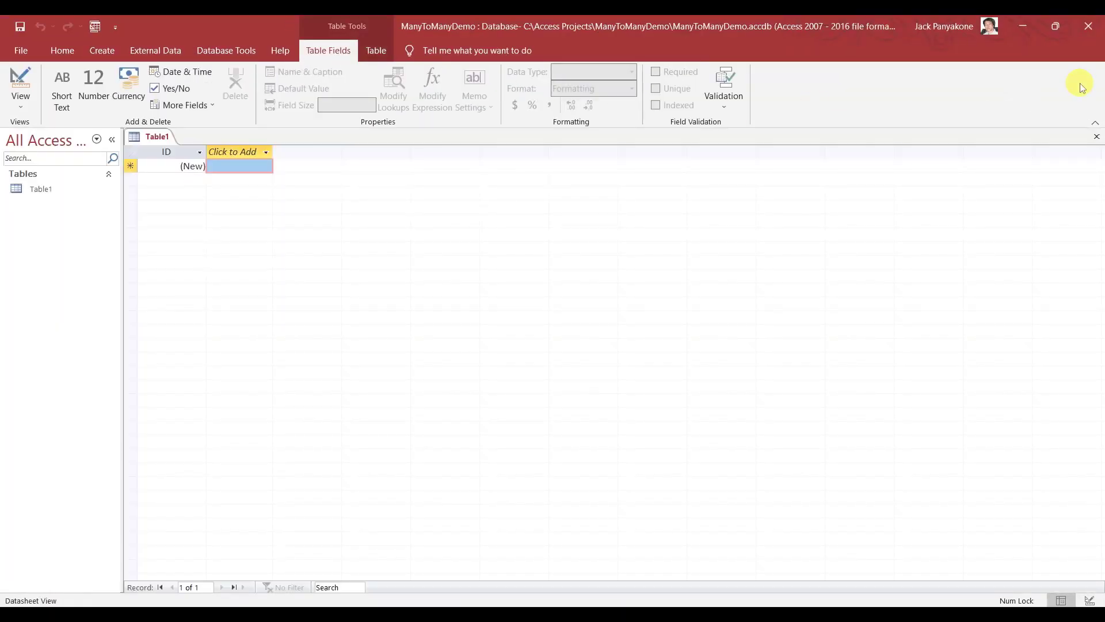
{"action": "left_click", "coordinate": [1097, 136]}
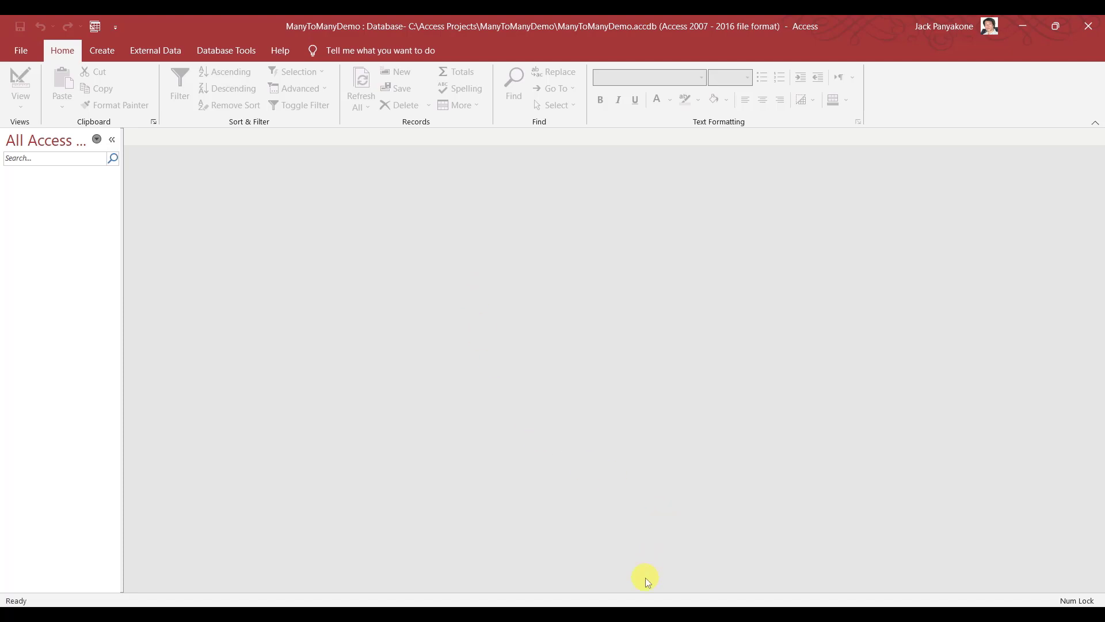
Switch to the Sample.xlsx workbook in Excel and examine the course list on Sheet1
{"action": "left_click", "coordinate": [615, 606]}
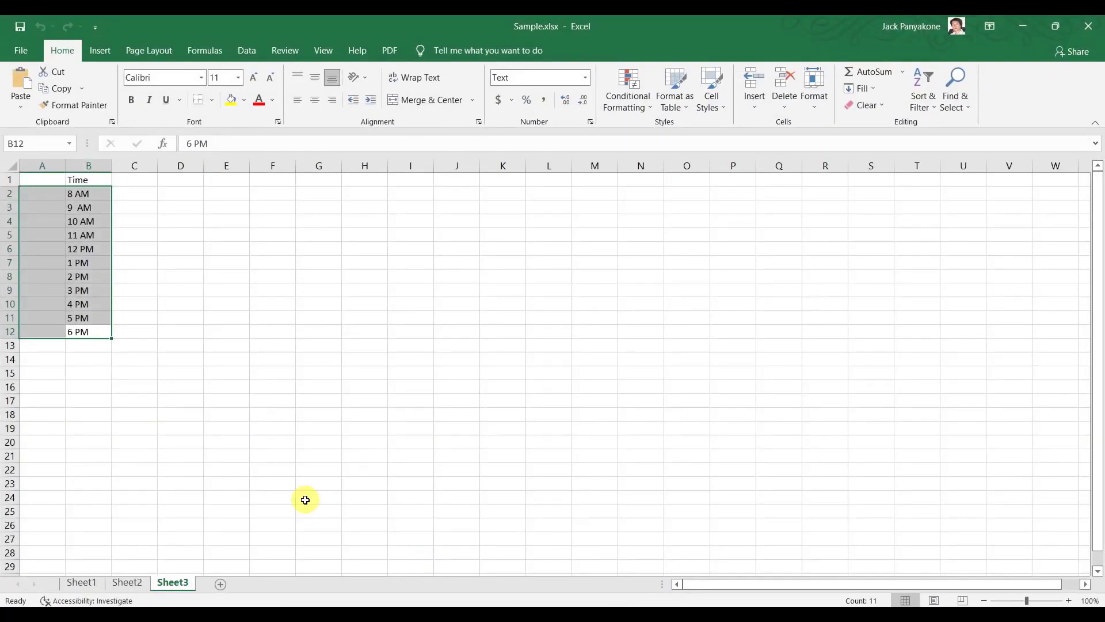
{"action": "left_click", "coordinate": [81, 583]}
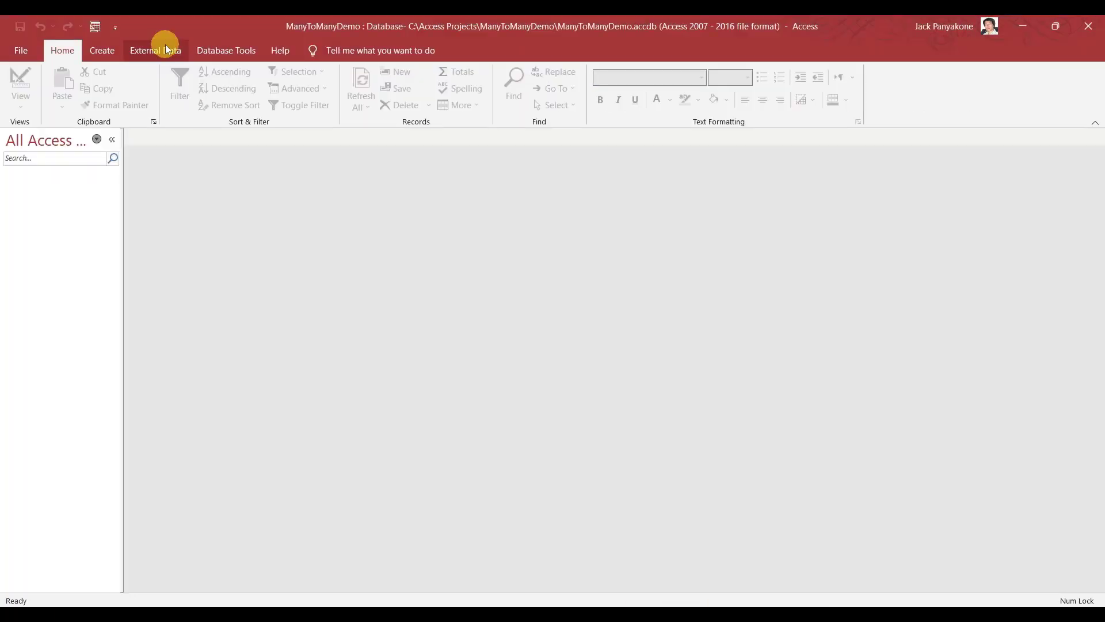
Switch back to Access and start a new table in design view with CourseId as an AutoNumber field
{"action": "left_click", "coordinate": [106, 51]}
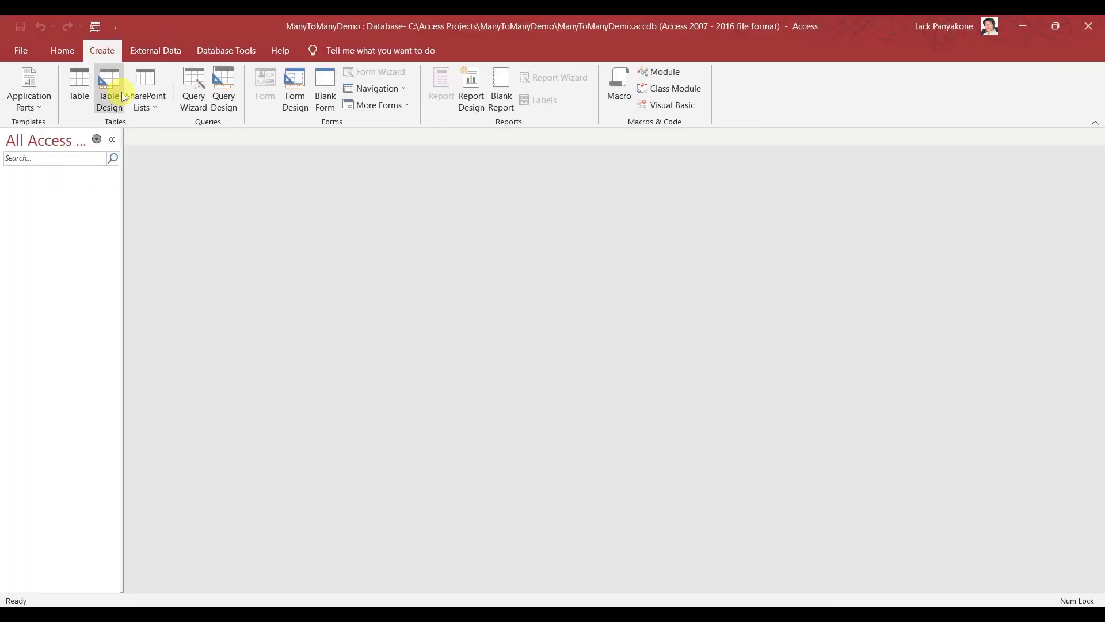
{"action": "left_click", "coordinate": [119, 98]}
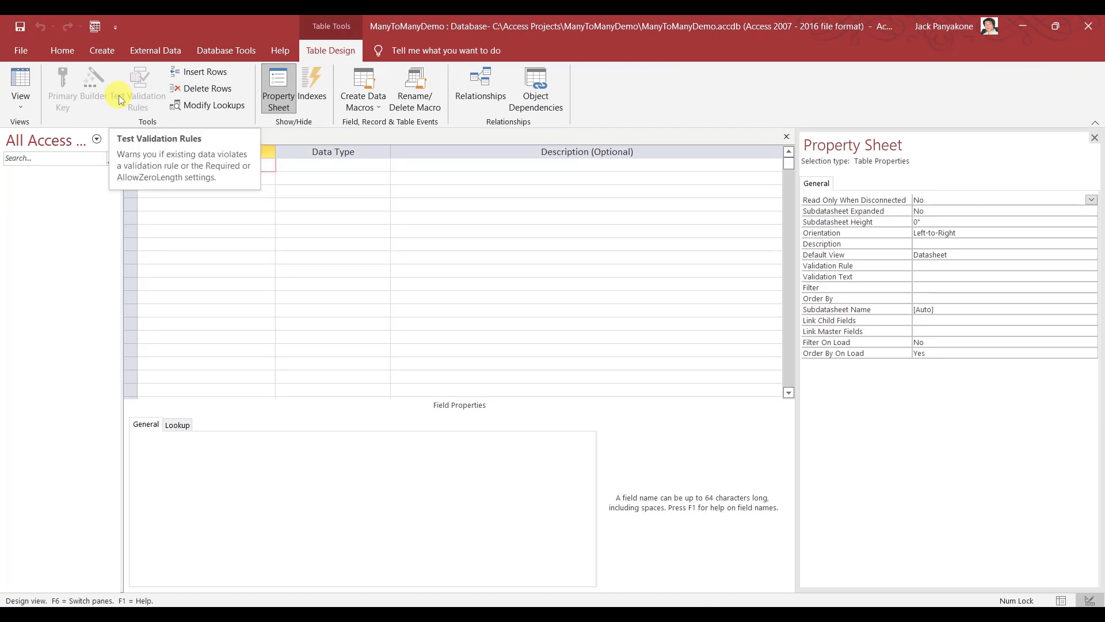
{"action": "type", "text": "Cours"}
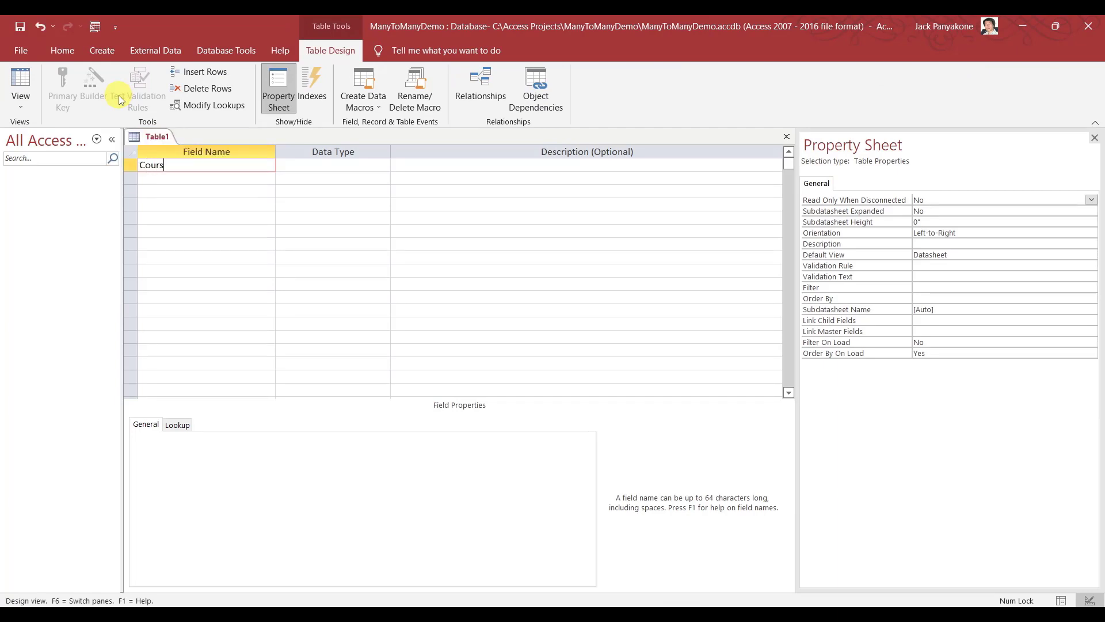
{"action": "type", "text": "eId"}
{"action": "key", "text": "Tab"}
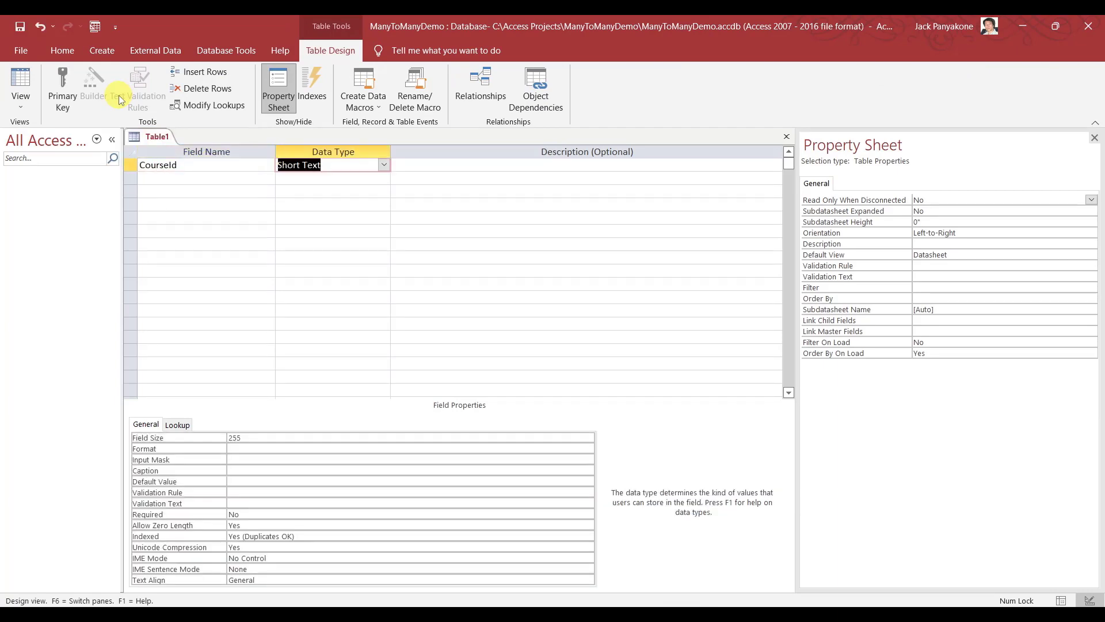
{"action": "type", "text": "a"}
{"action": "key", "text": "Tab"}
{"action": "key", "text": "Tab"}
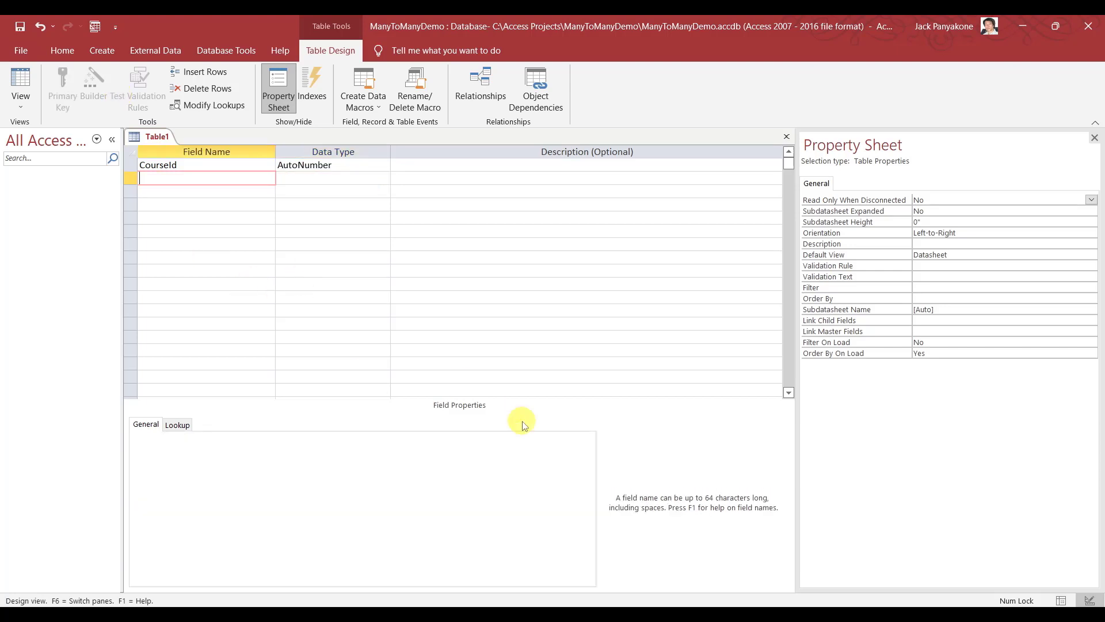
Switch to the Sample.xlsx workbook in Excel and examine the course, weekday and time data on its three sheets
{"action": "left_click", "coordinate": [627, 613]}
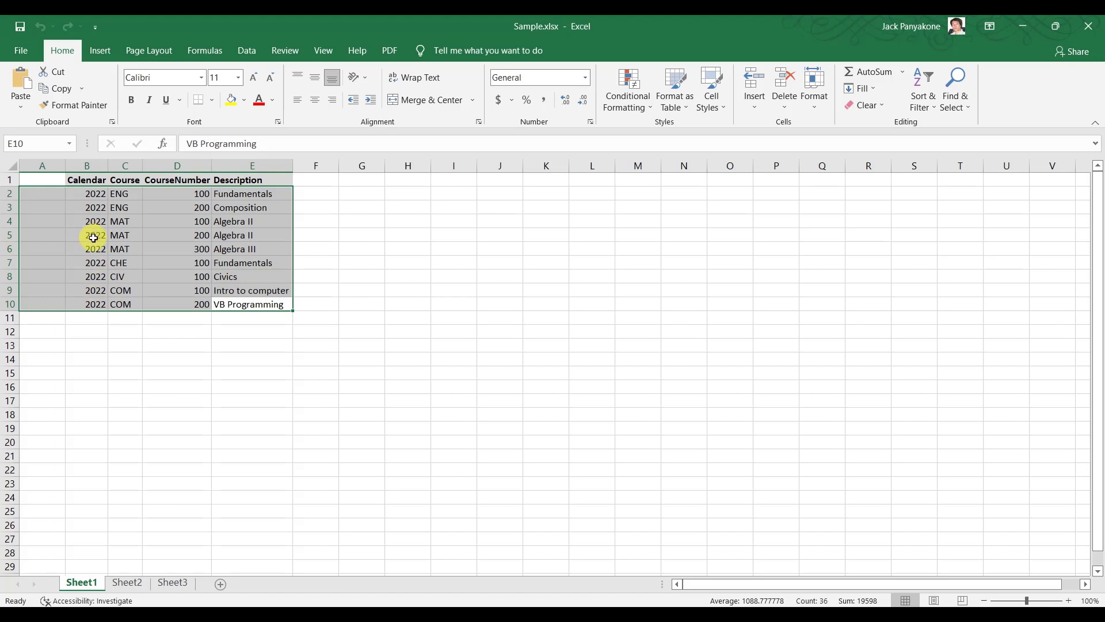
{"action": "left_click", "coordinate": [124, 584]}
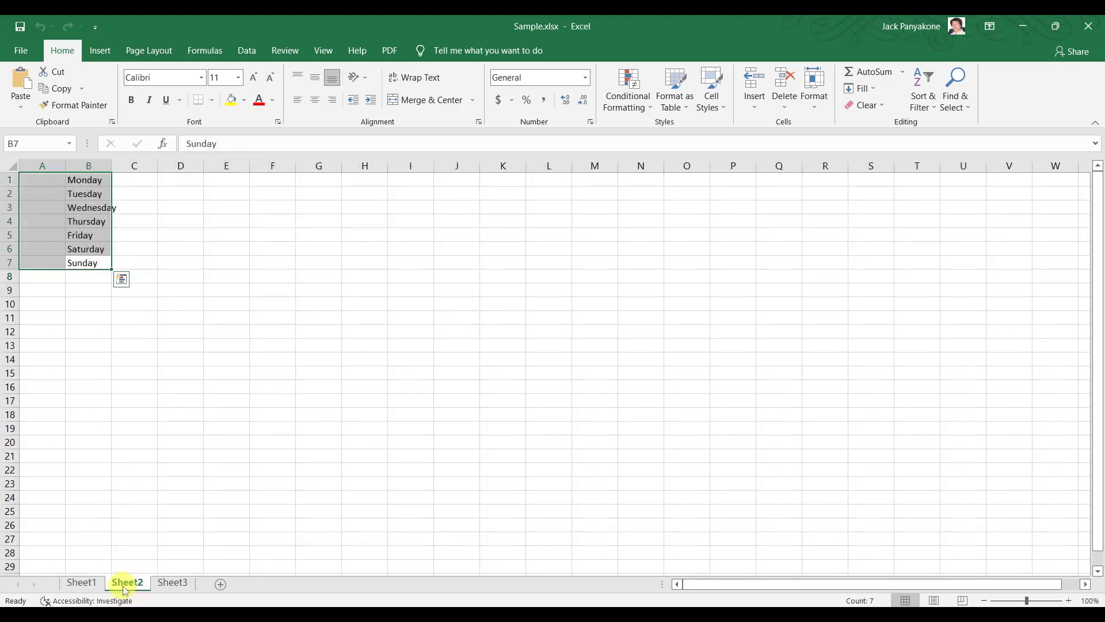
{"action": "left_click", "coordinate": [171, 584]}
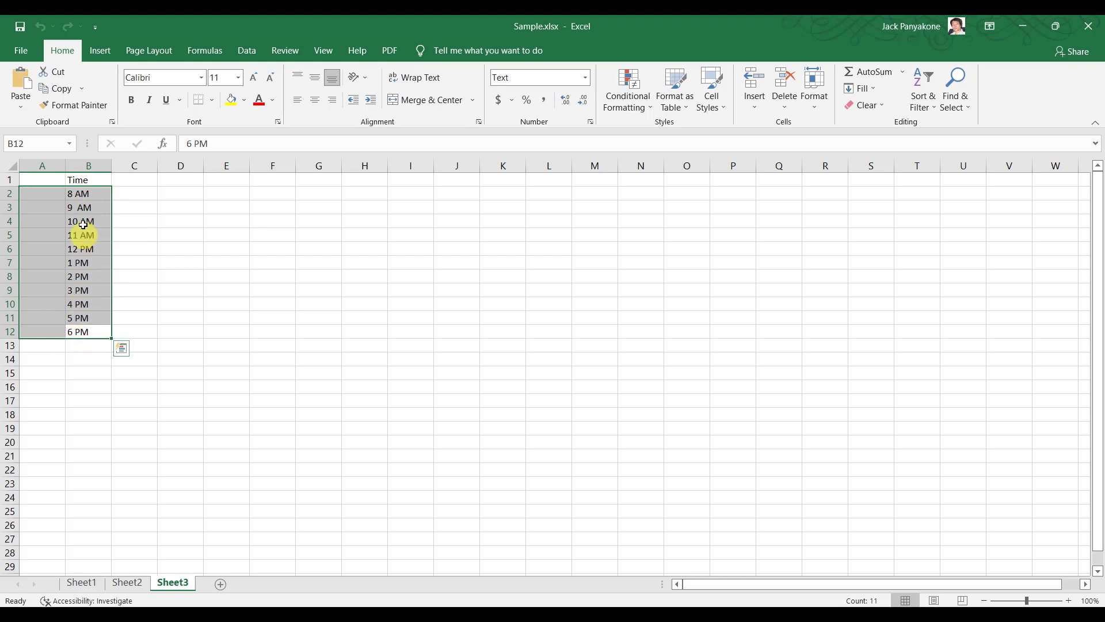
{"action": "left_click", "coordinate": [125, 583]}
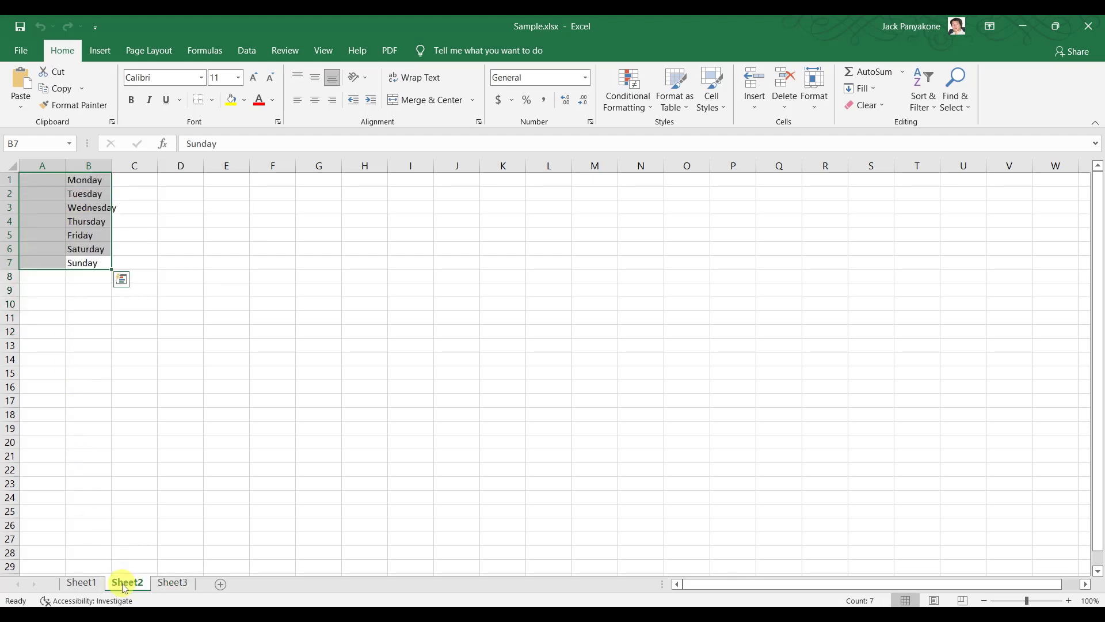
{"action": "left_click", "coordinate": [81, 582]}
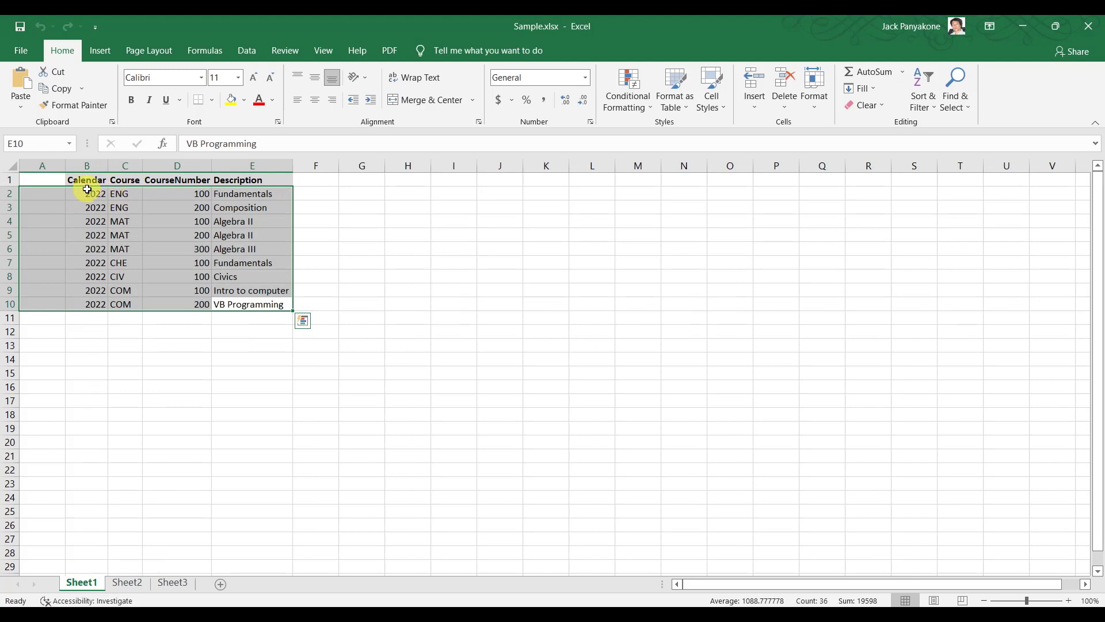
Delete the Calendar column from Sheet1
{"action": "left_click", "coordinate": [88, 166]}
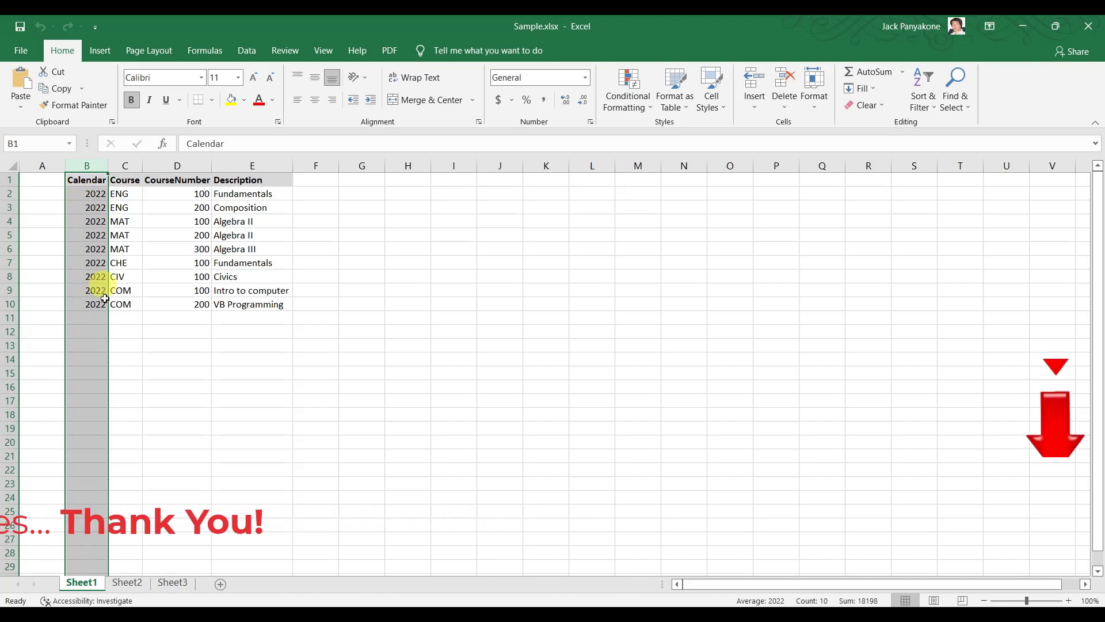
{"action": "left_click", "coordinate": [88, 163]}
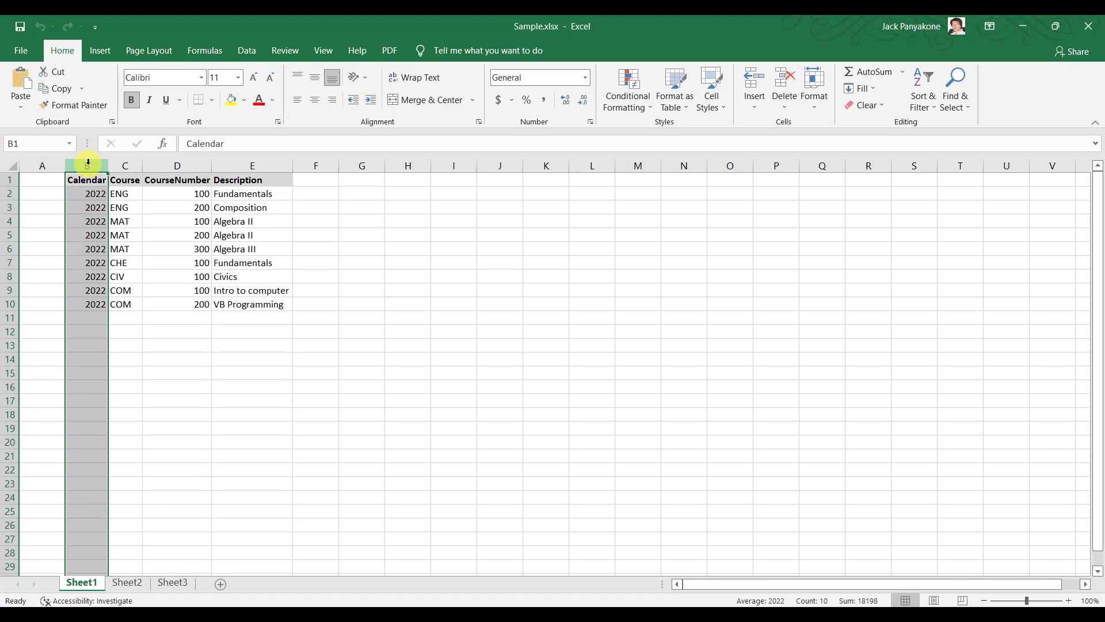
{"action": "right_click", "coordinate": [89, 163]}
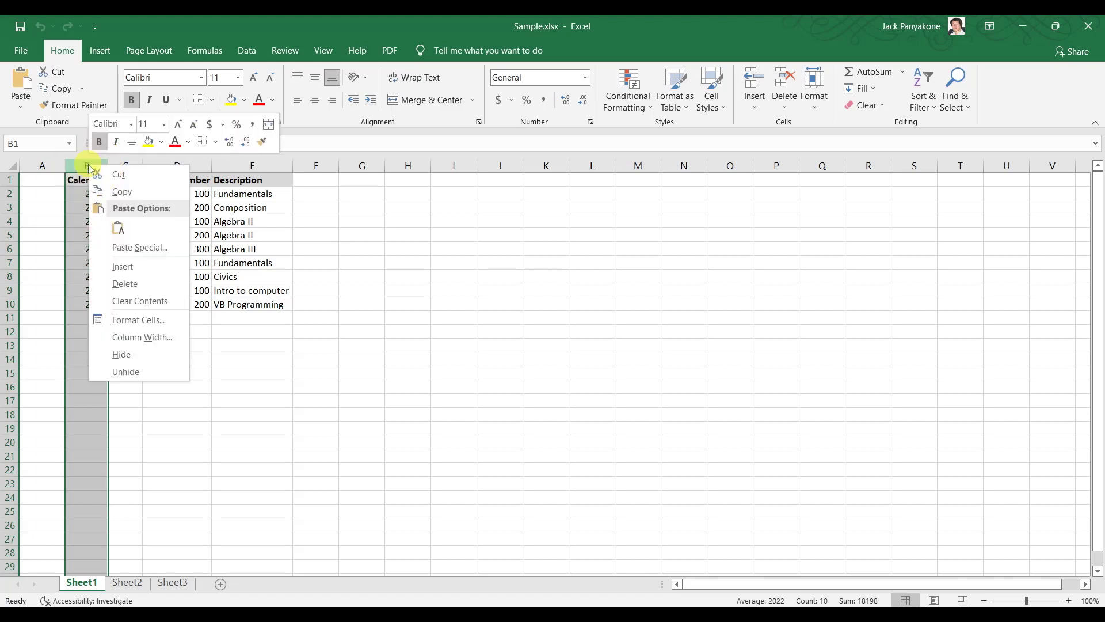
{"action": "left_click", "coordinate": [122, 283]}
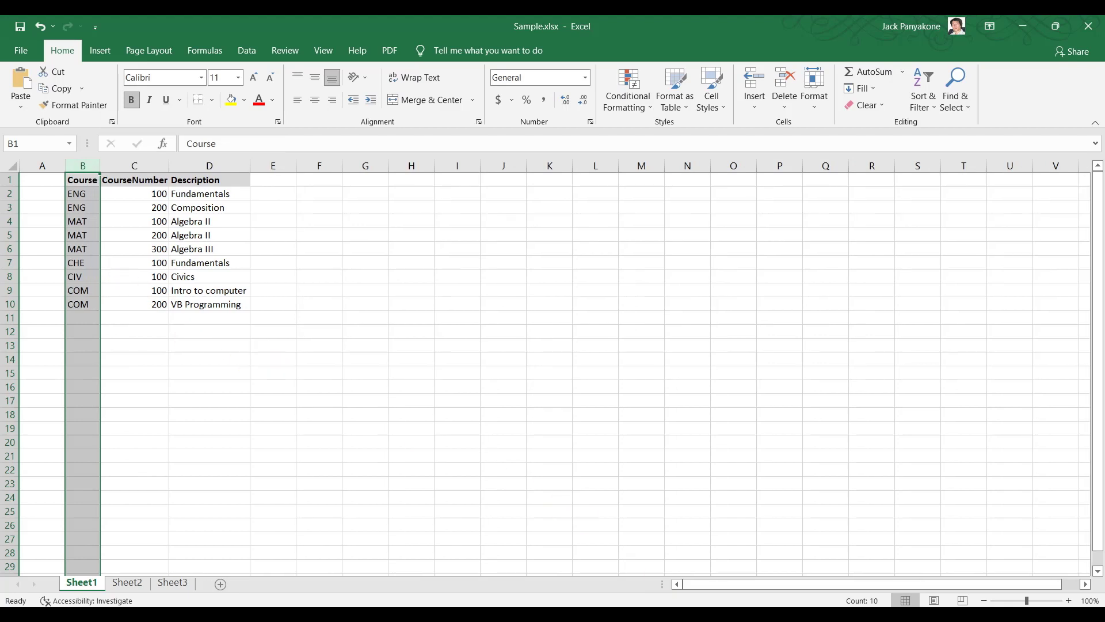
{"action": "mouse_move", "coordinate": [692, 615]}
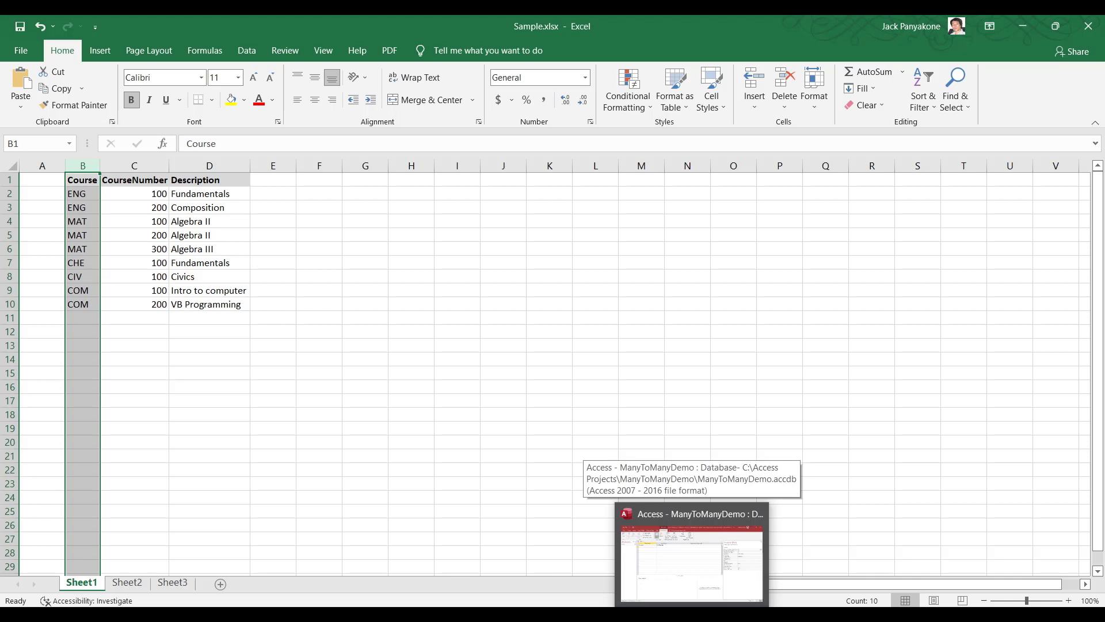
{"action": "left_click", "coordinate": [141, 163]}
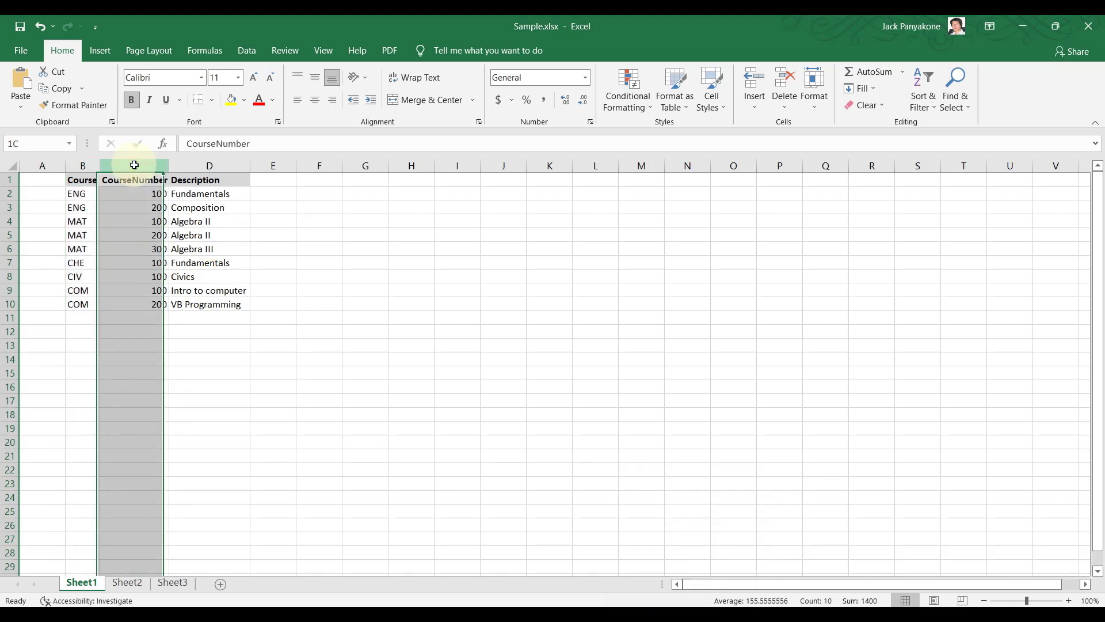
{"action": "right_click", "coordinate": [138, 165]}
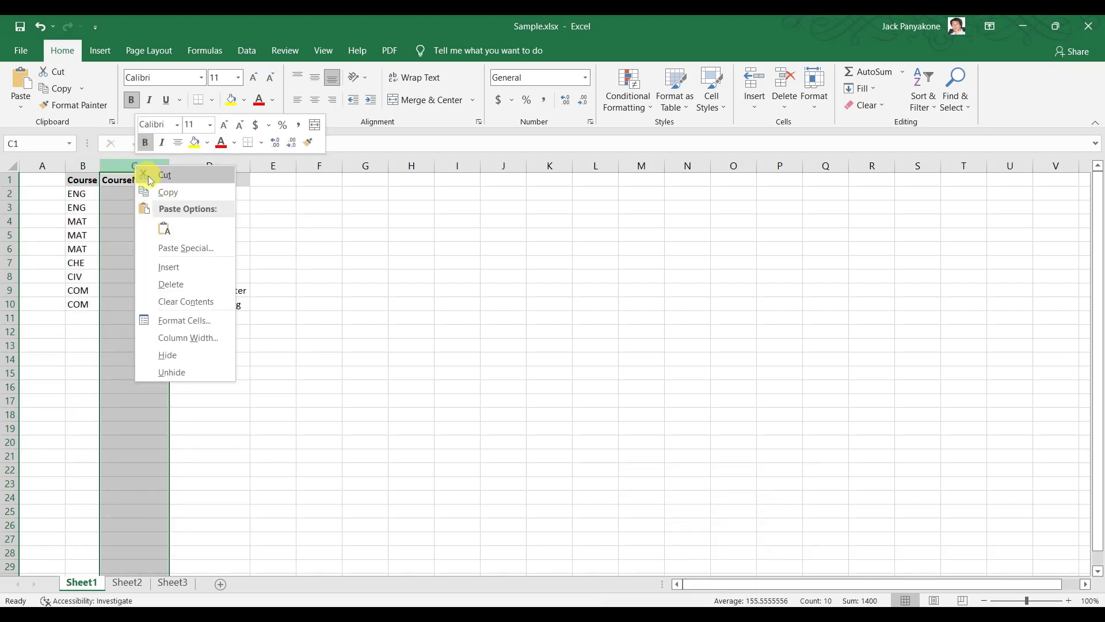
{"action": "left_click", "coordinate": [150, 176]}
{"action": "right_click", "coordinate": [40, 166]}
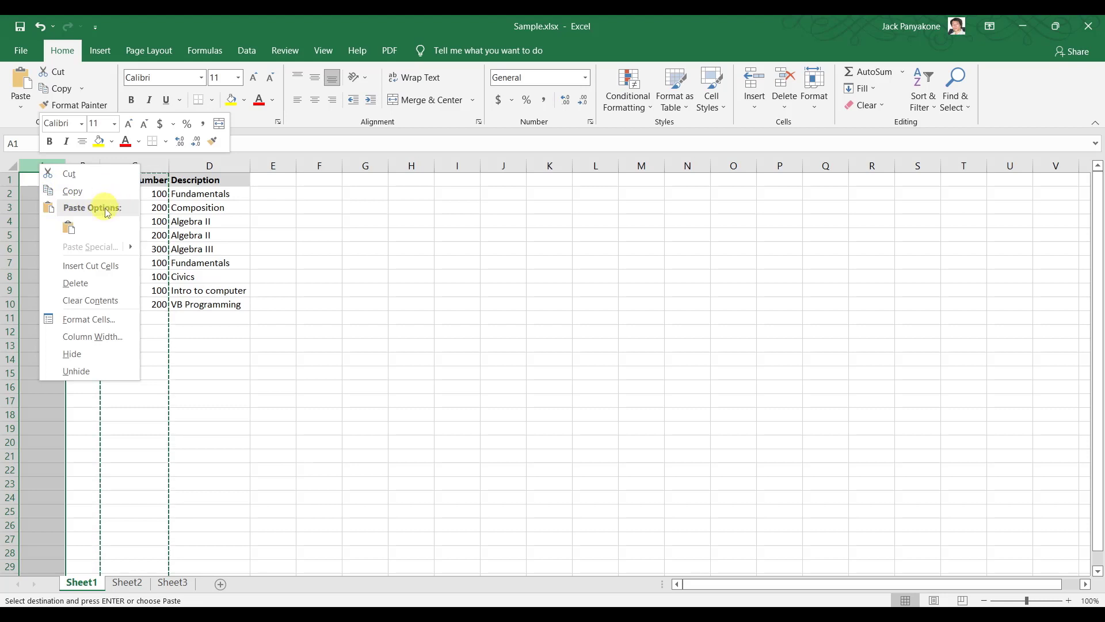
{"action": "left_click", "coordinate": [192, 316]}
Copy the CourseNumber heading and its values from C1:C10 into column A, starting at A1
{"action": "left_click_drag", "start_coordinate": [91, 303], "coordinate": [90, 189]}
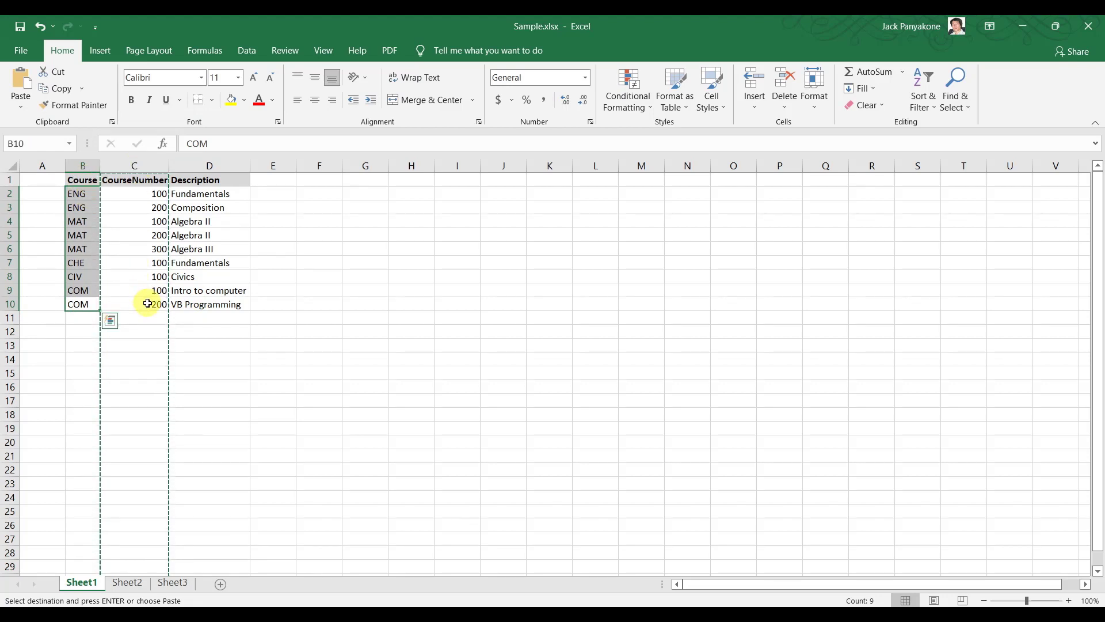
{"action": "left_click_drag", "start_coordinate": [147, 303], "coordinate": [135, 174]}
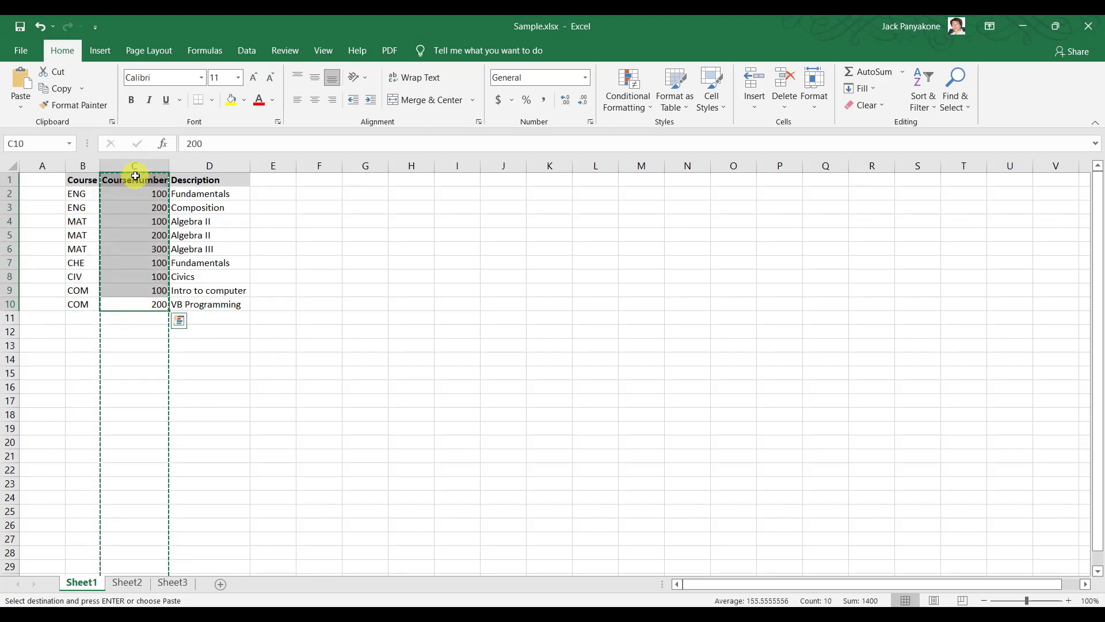
{"action": "left_click", "coordinate": [46, 176]}
{"action": "key", "text": "ctrl+v"}
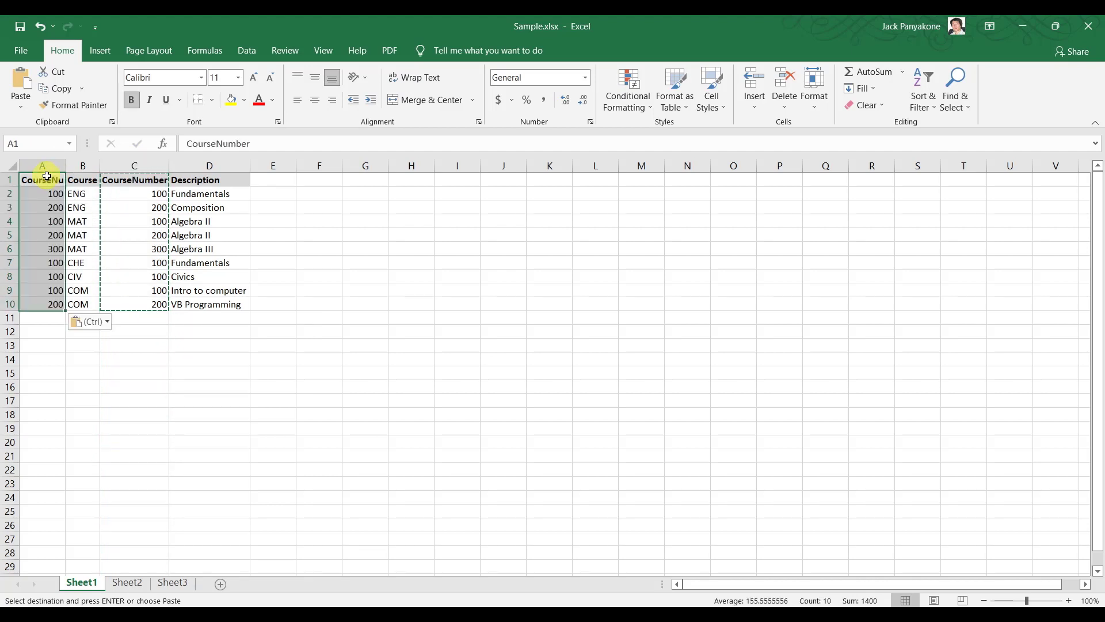
Delete the original CourseNumber column C and select the copied column A
{"action": "left_click", "coordinate": [134, 163]}
{"action": "right_click", "coordinate": [135, 164]}
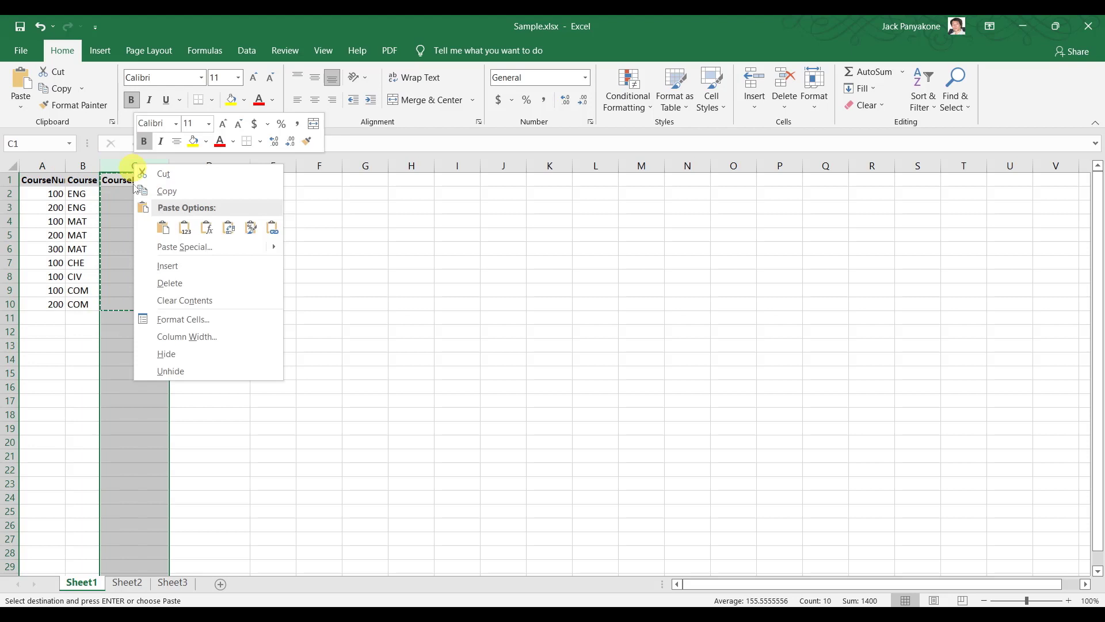
{"action": "left_click", "coordinate": [156, 280]}
{"action": "left_click", "coordinate": [42, 165]}
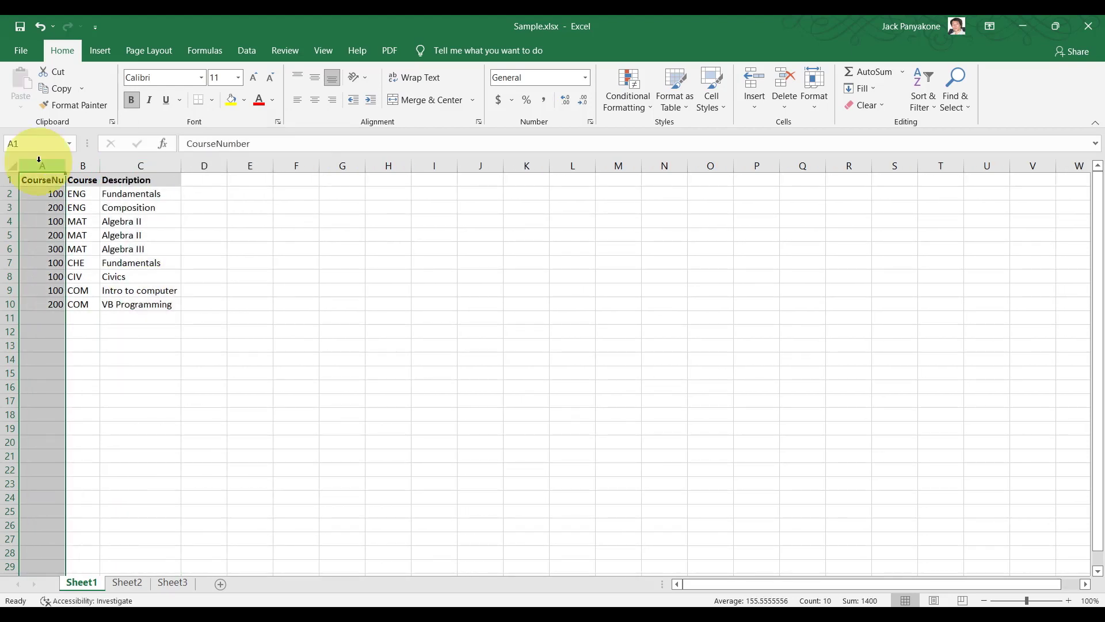
Insert a blank column before CourseNumber in Sheet1 and switch to the ManyToManyDemo database in Access
{"action": "right_click", "coordinate": [42, 165]}
{"action": "left_click", "coordinate": [75, 264]}
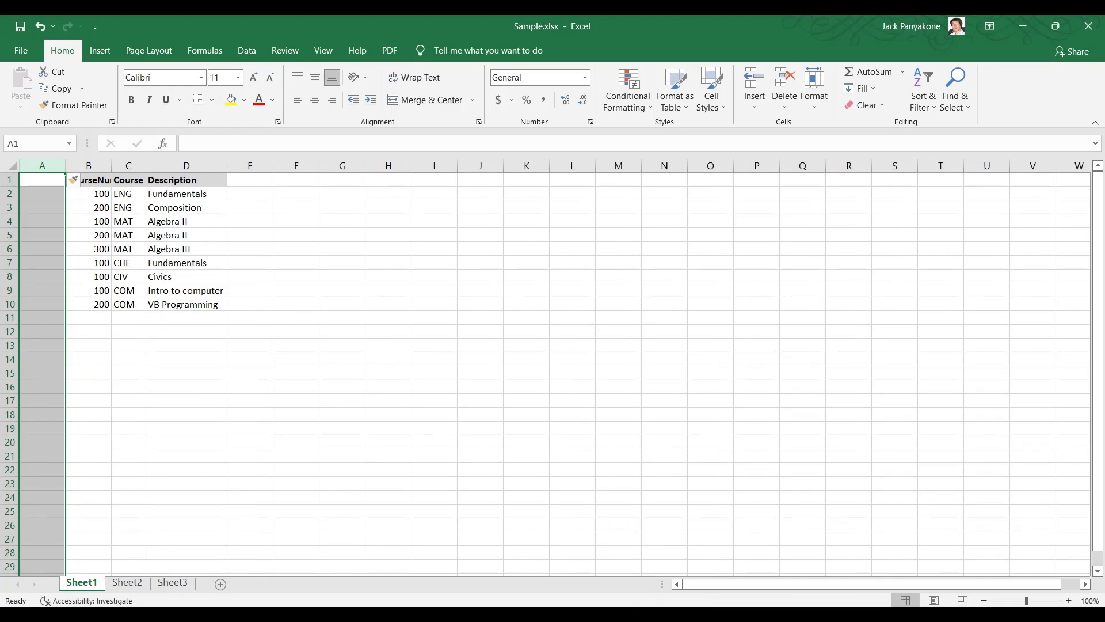
{"action": "mouse_move", "coordinate": [692, 615]}
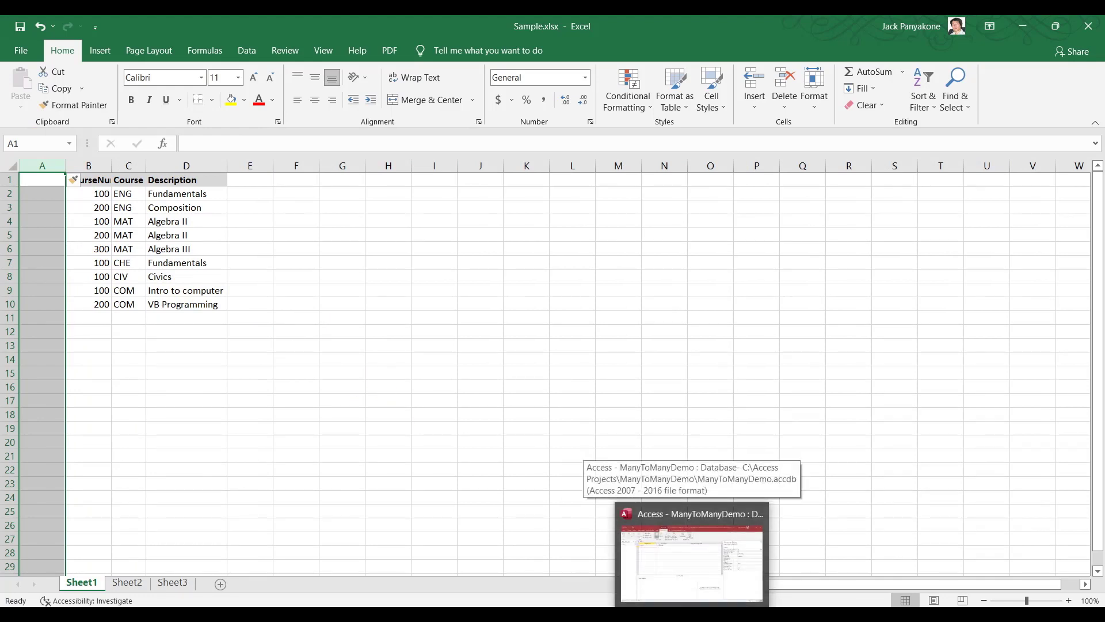
{"action": "left_click", "coordinate": [671, 585]}
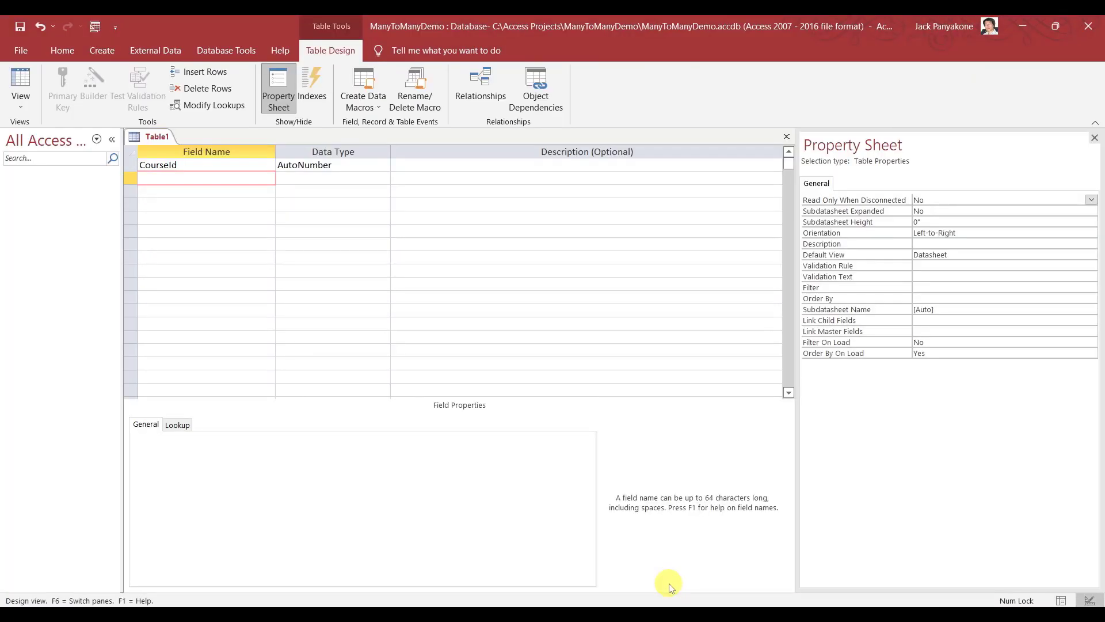
Add a CourseNumber field with the Number data type below CourseId in the table design
{"action": "type", "text": "CourseNumber"}
{"action": "key", "text": "Tab"}
{"action": "type", "text": "Number"}
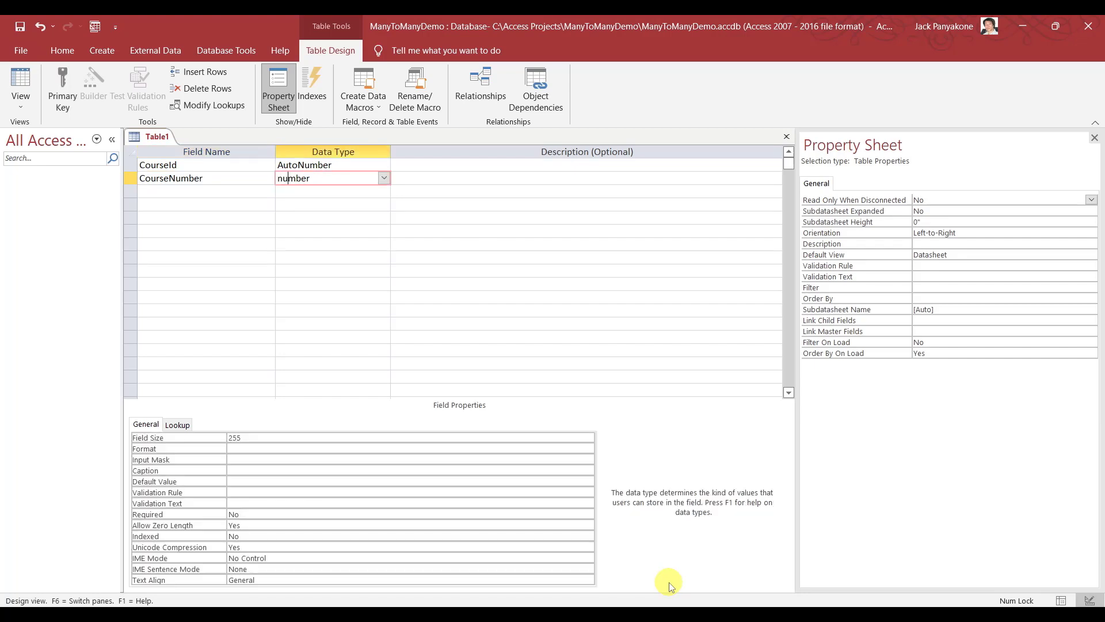
{"action": "key", "text": "Down"}
{"action": "key", "text": "Left"}
Add CourseName and CourseDescription fields with the Short Text data type below CourseNumber
{"action": "type", "text": "Co"}
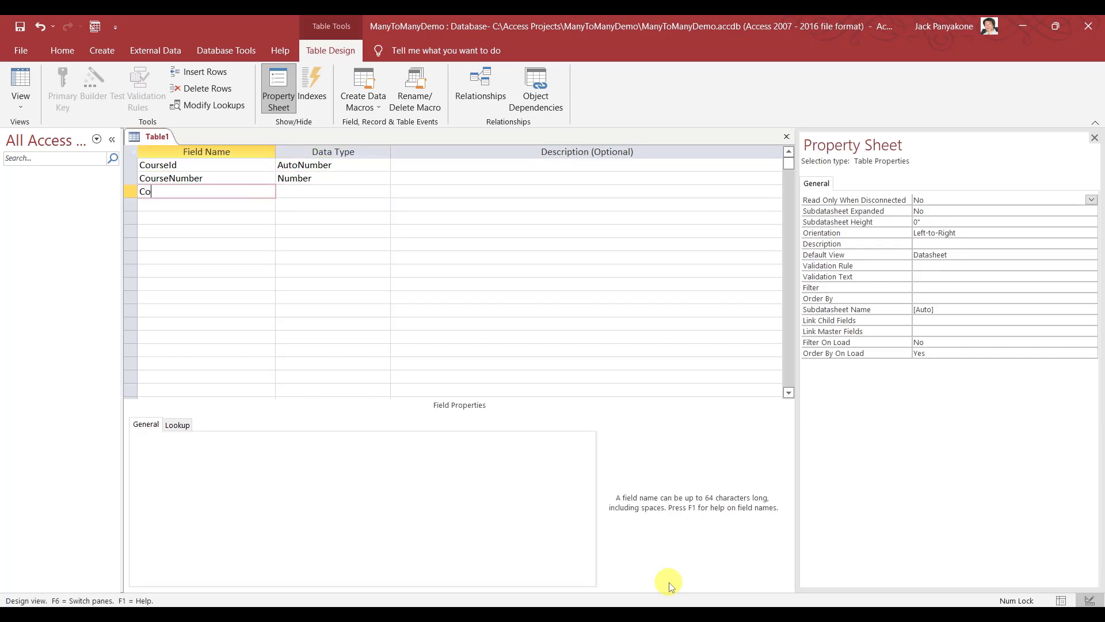
{"action": "type", "text": "urseName"}
{"action": "key", "text": "Tab"}
{"action": "key", "text": "Down"}
{"action": "key", "text": "Left"}
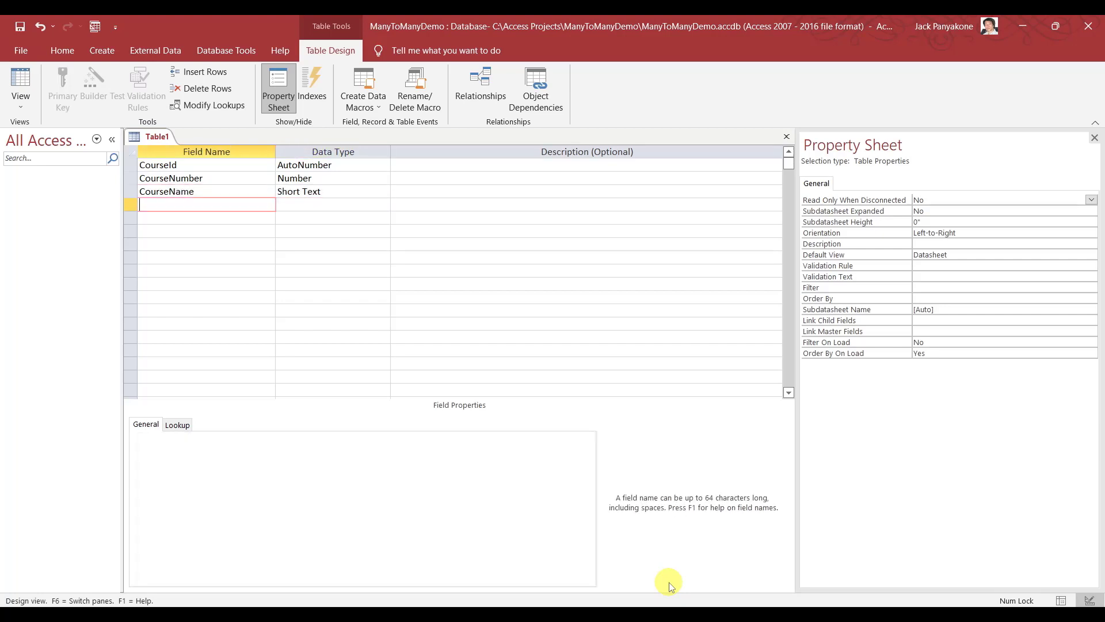
{"action": "type", "text": "CourseDescription"}
{"action": "key", "text": "Down"}
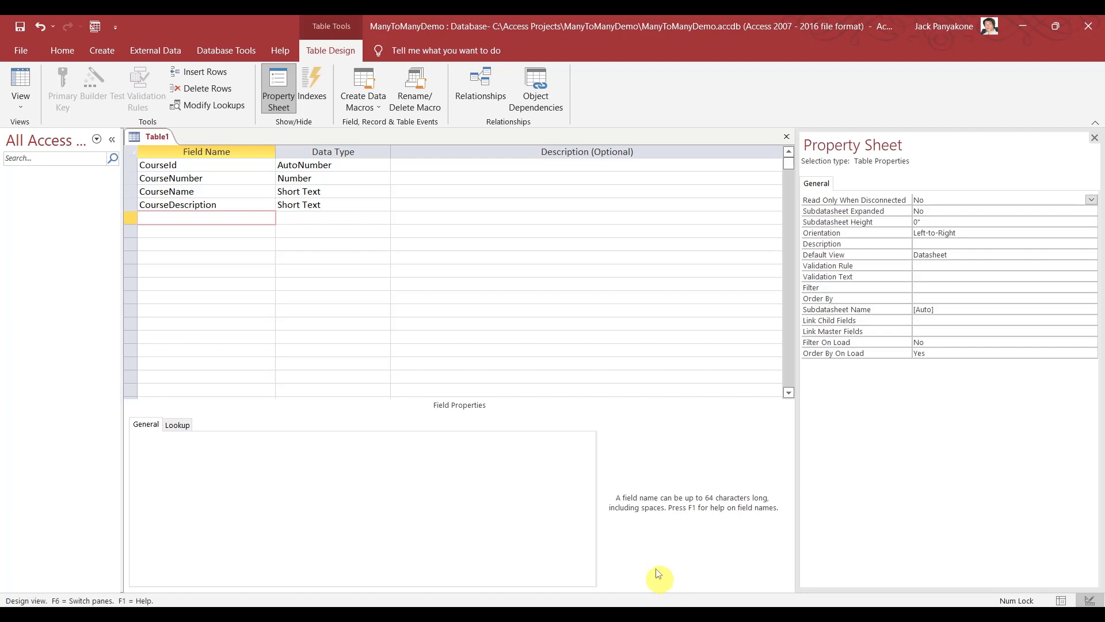
Make CourseId the primary key and save the table as Course
{"action": "left_click", "coordinate": [132, 164]}
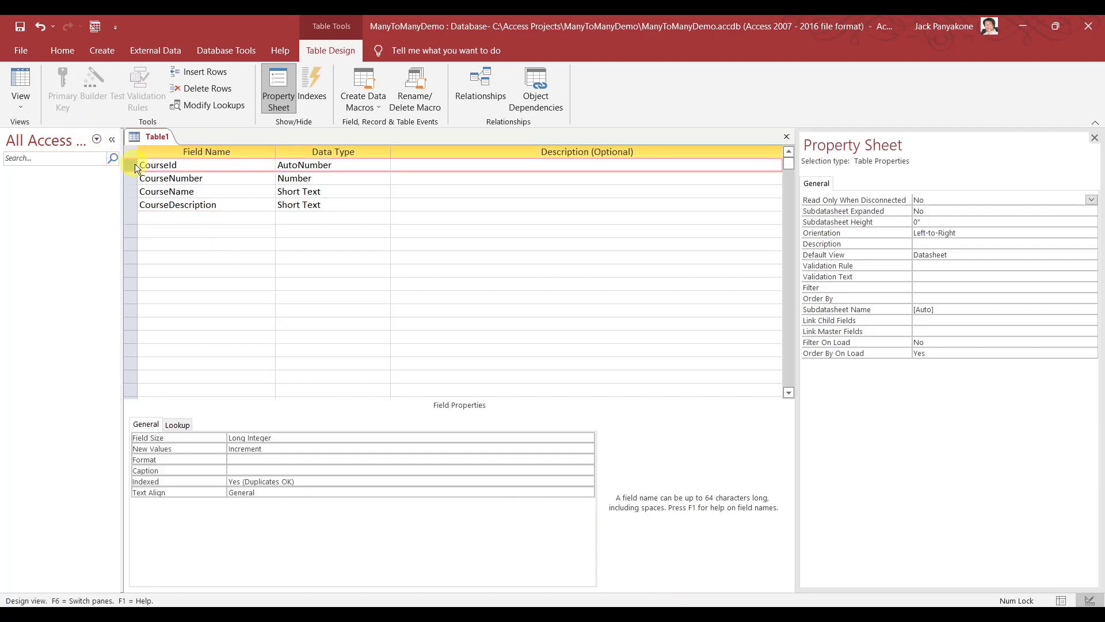
{"action": "right_click", "coordinate": [133, 164]}
{"action": "left_click", "coordinate": [142, 174]}
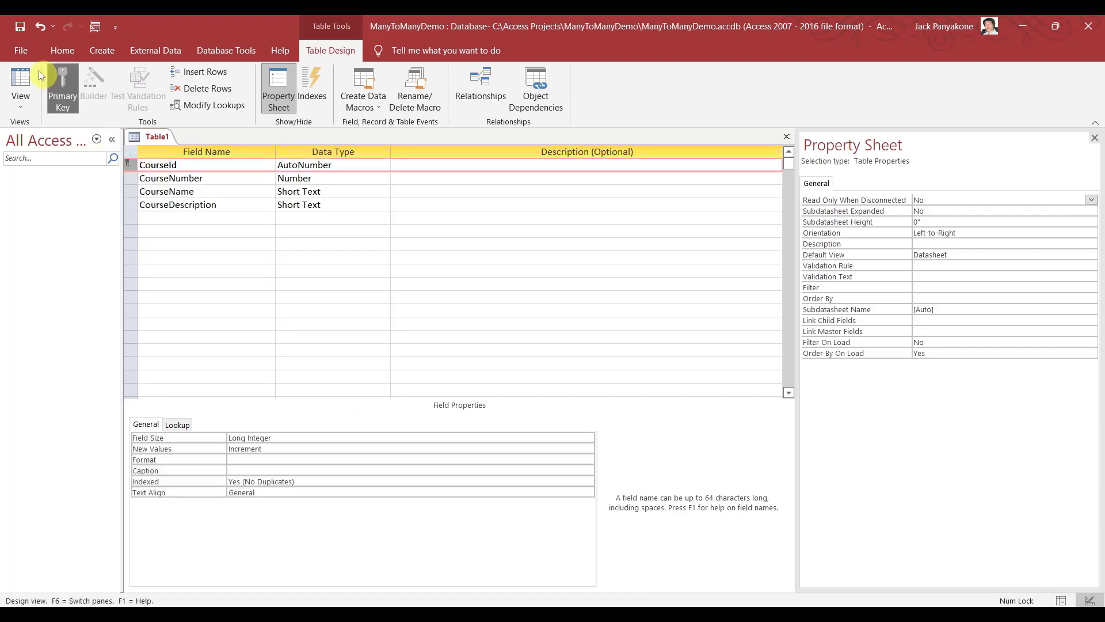
{"action": "left_click", "coordinate": [19, 29]}
{"action": "type", "text": "Course"}
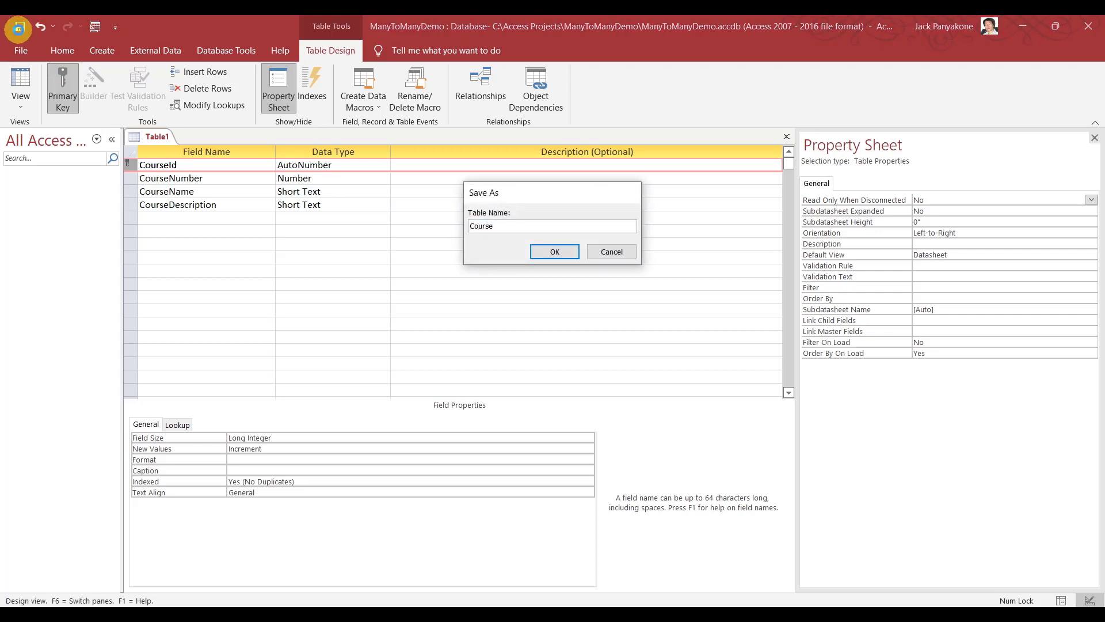
{"action": "key", "text": "Return"}
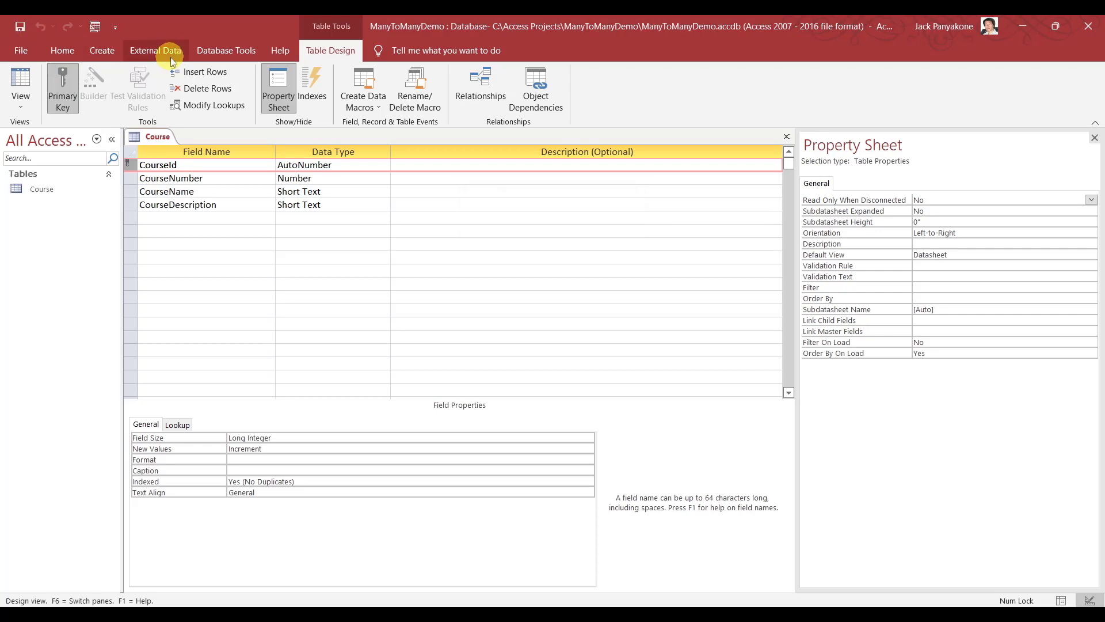
Copy A2:D10 from Sheet1 in Excel into the Course table's datasheet in Access as new records, and close the table
{"action": "right_click", "coordinate": [156, 137]}
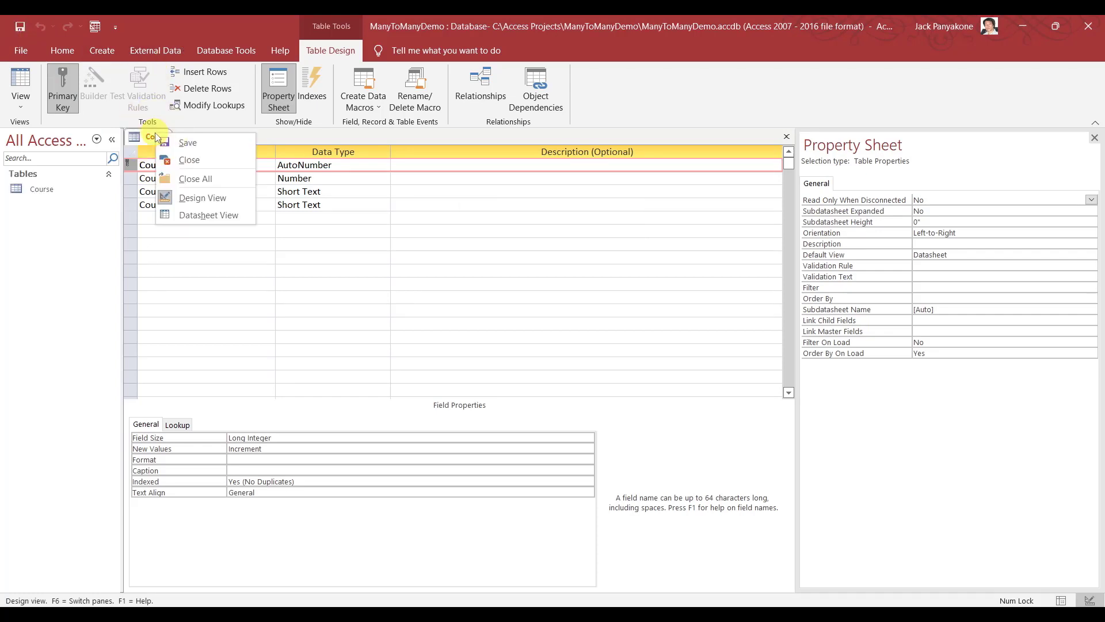
{"action": "left_click", "coordinate": [20, 86]}
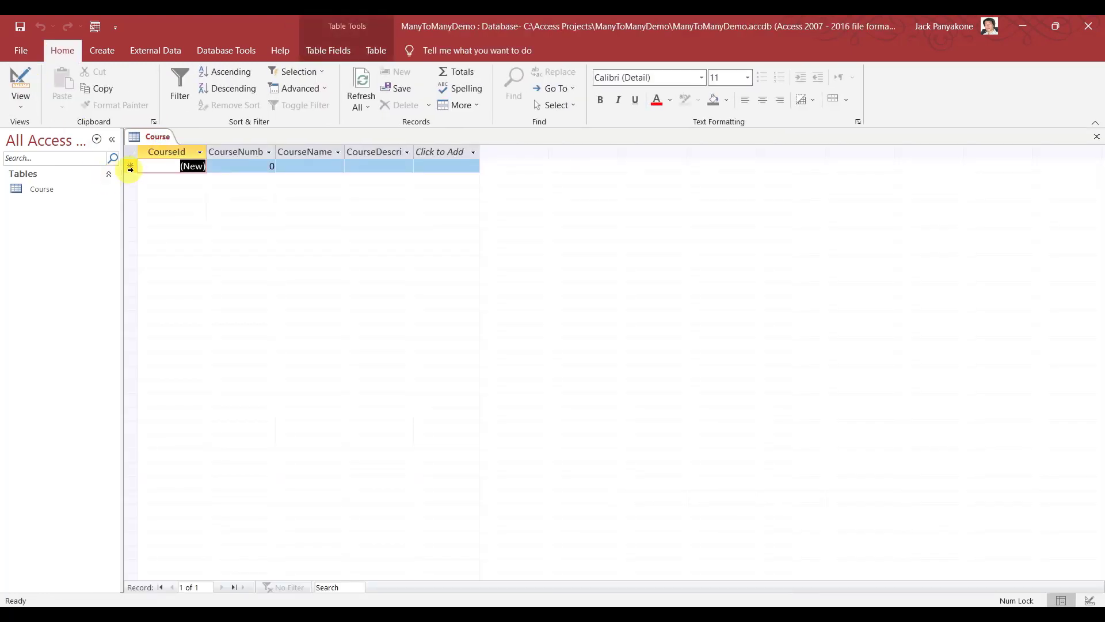
{"action": "left_click", "coordinate": [130, 166]}
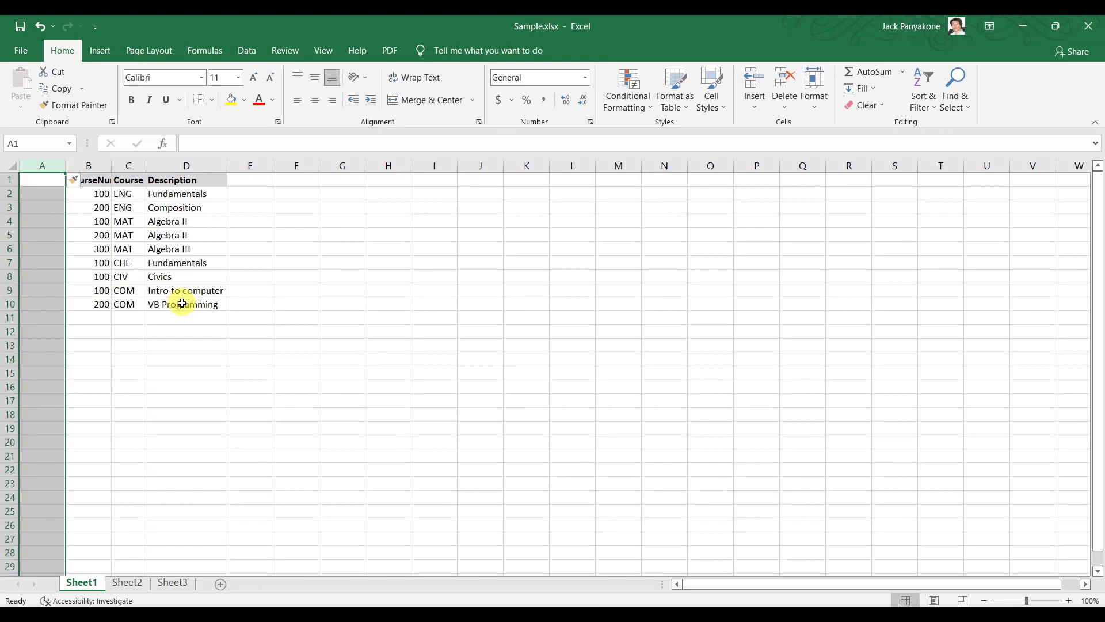
{"action": "left_click_drag", "start_coordinate": [188, 304], "coordinate": [34, 193]}
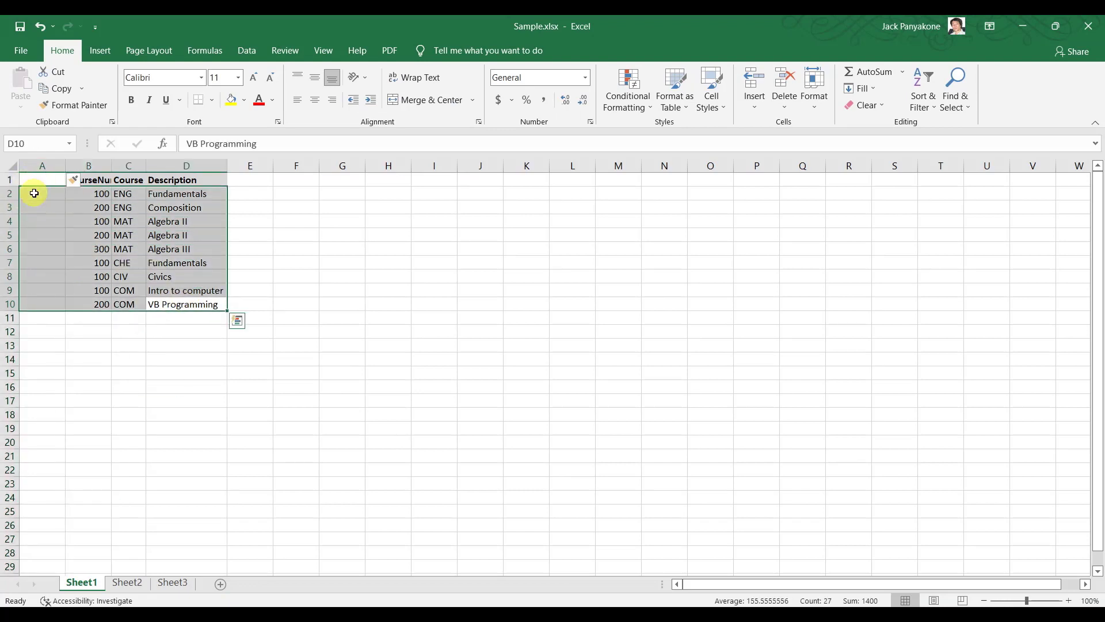
{"action": "key", "text": "ctrl+c"}
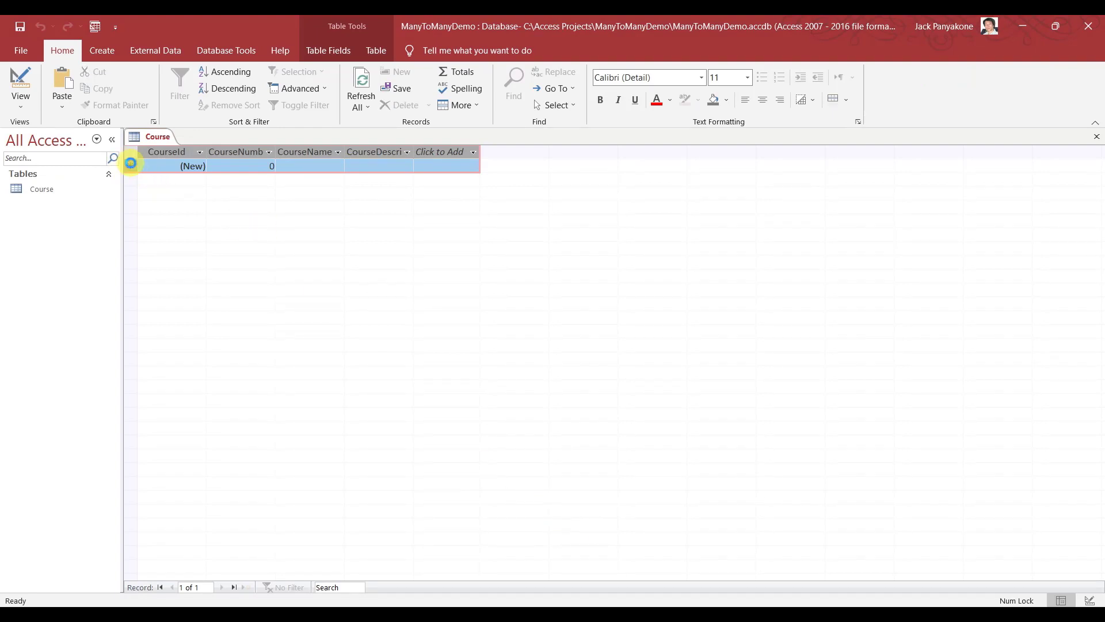
{"action": "key", "text": "ctrl+v"}
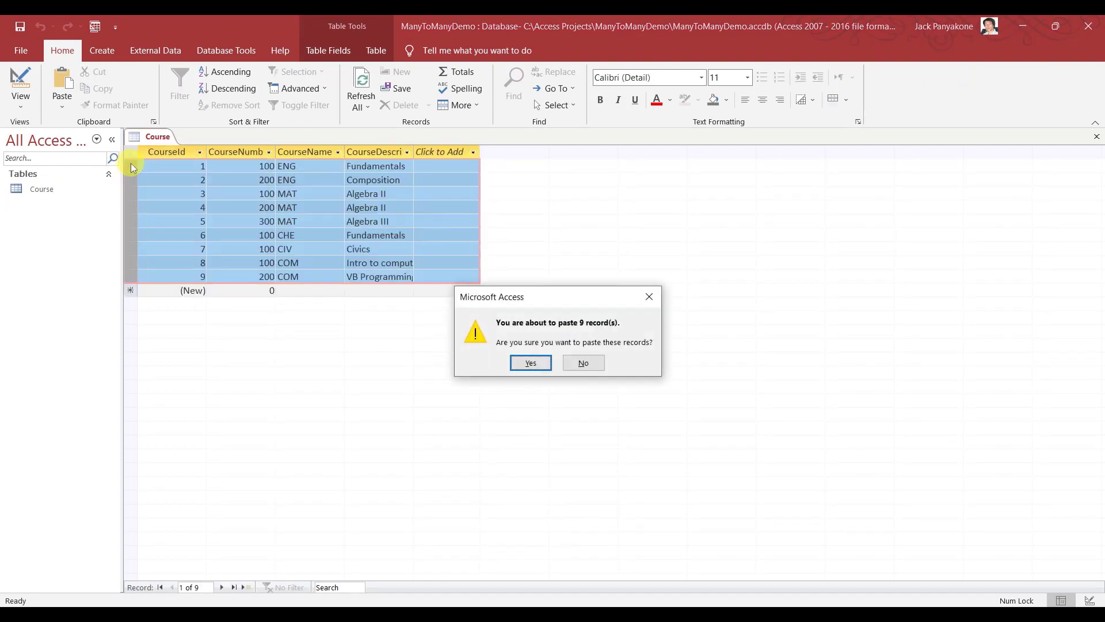
{"action": "left_click", "coordinate": [530, 363]}
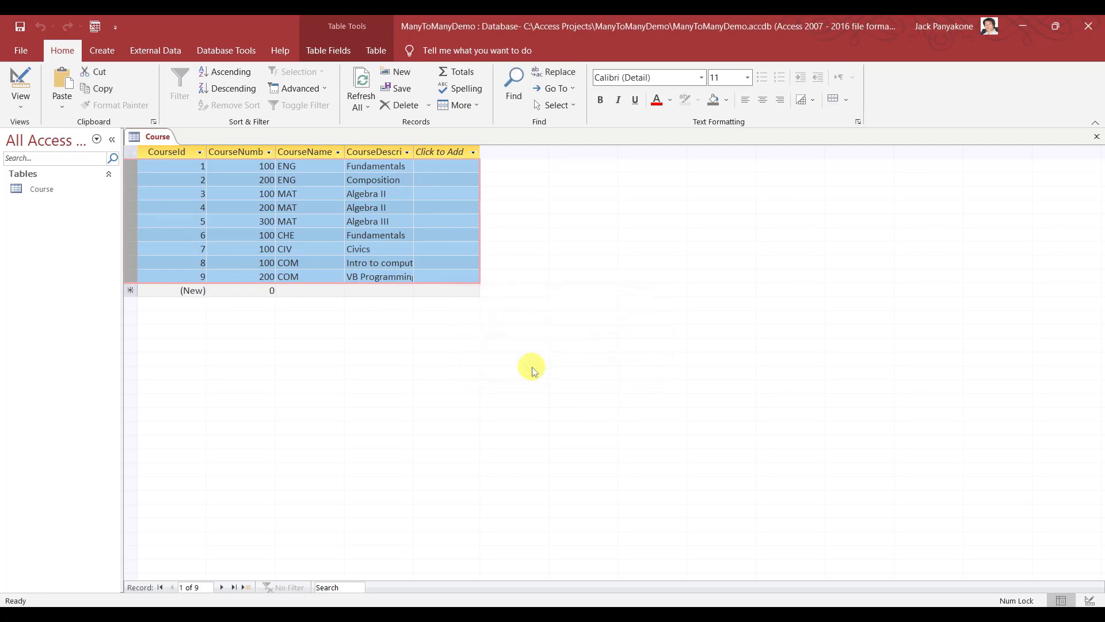
{"action": "left_click", "coordinate": [1096, 136]}
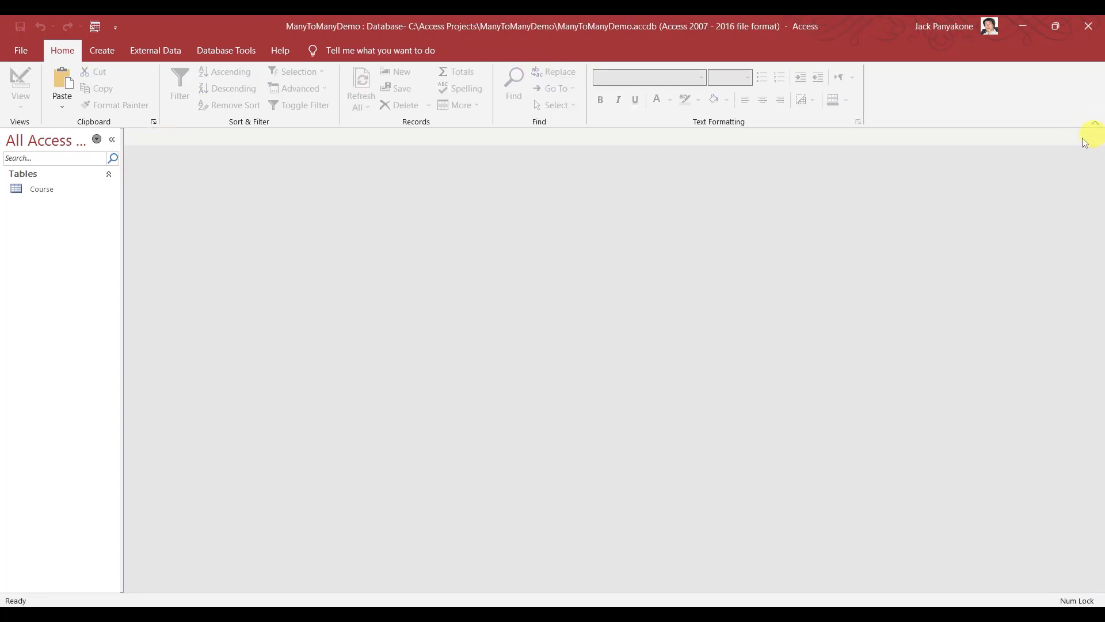
Create a new table in Design view with a TermId field as AutoNumber and a Term field as Short Text
{"action": "left_click", "coordinate": [101, 55]}
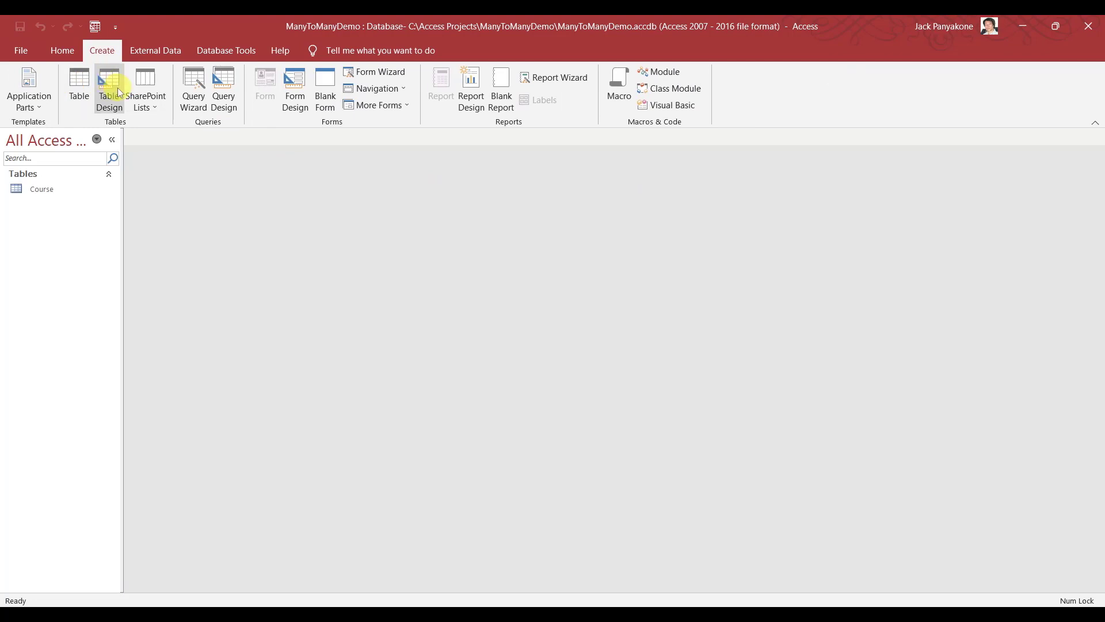
{"action": "left_click", "coordinate": [118, 88]}
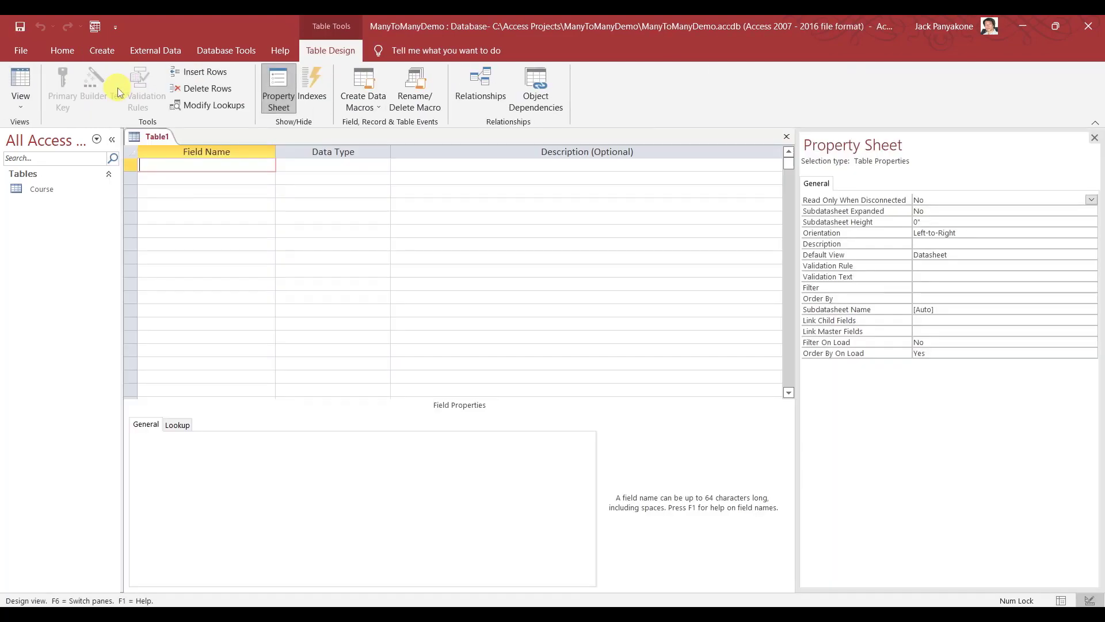
{"action": "type", "text": "TermId"}
{"action": "key", "text": "Tab"}
{"action": "type", "text": "AutoNumber"}
{"action": "key", "text": "Down"}
{"action": "key", "text": "Left"}
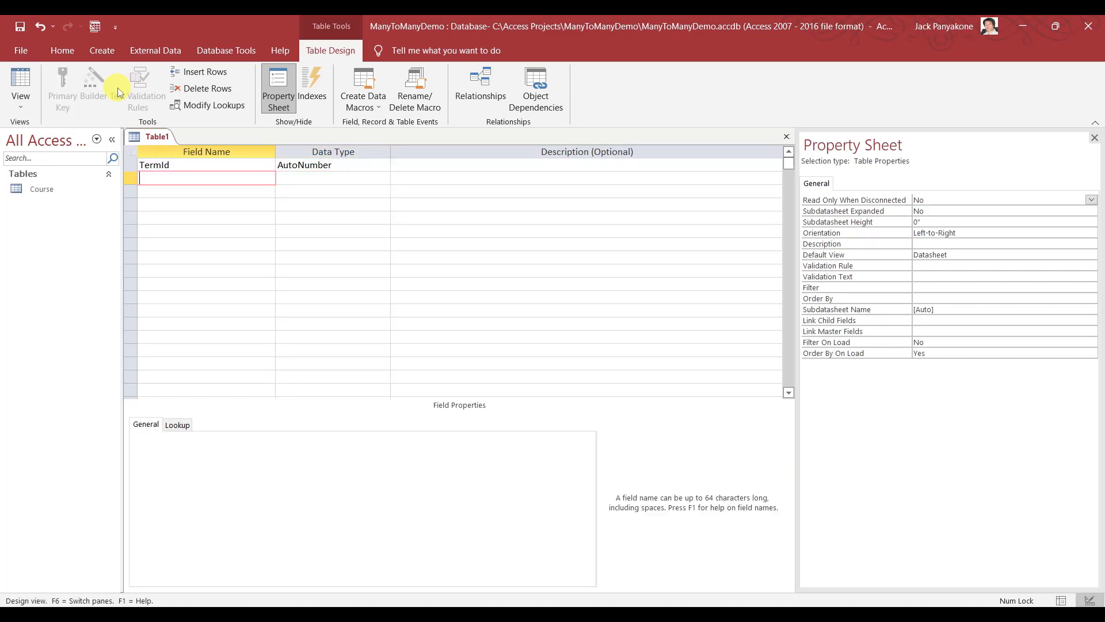
{"action": "type", "text": "Term"}
Make TermId the primary key and save the table as Term
{"action": "left_click", "coordinate": [133, 164]}
{"action": "right_click", "coordinate": [134, 164]}
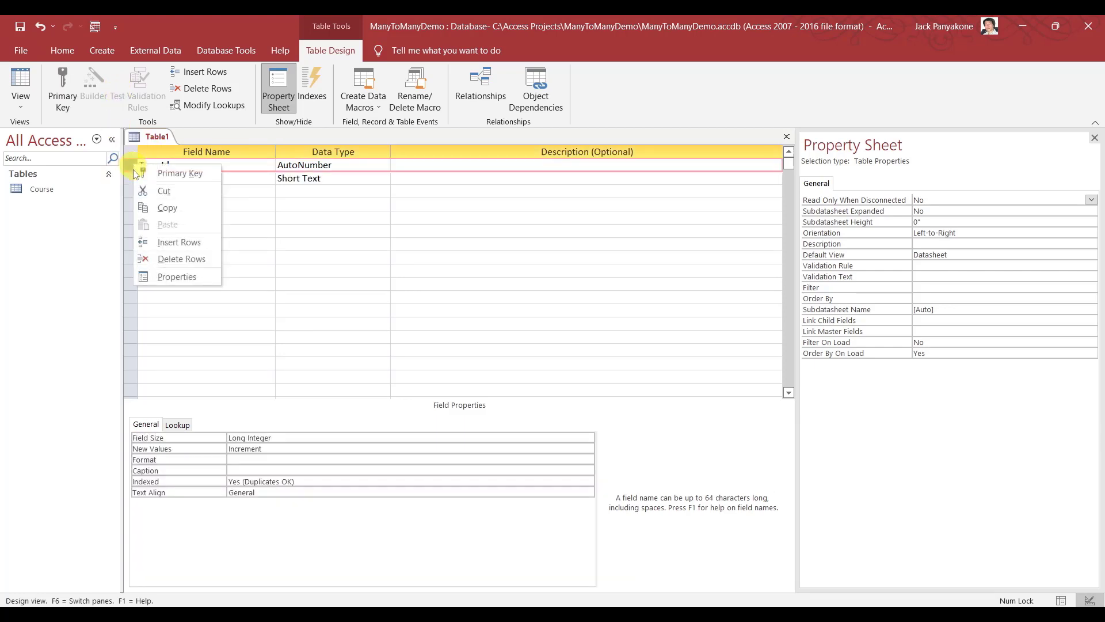
{"action": "left_click", "coordinate": [173, 174]}
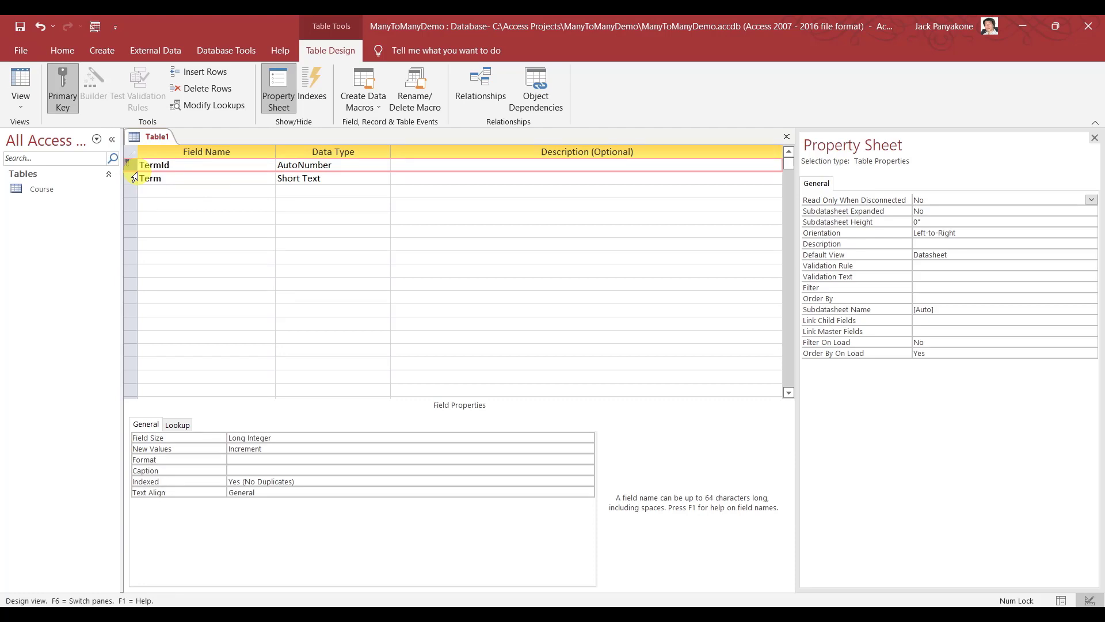
{"action": "left_click", "coordinate": [21, 27]}
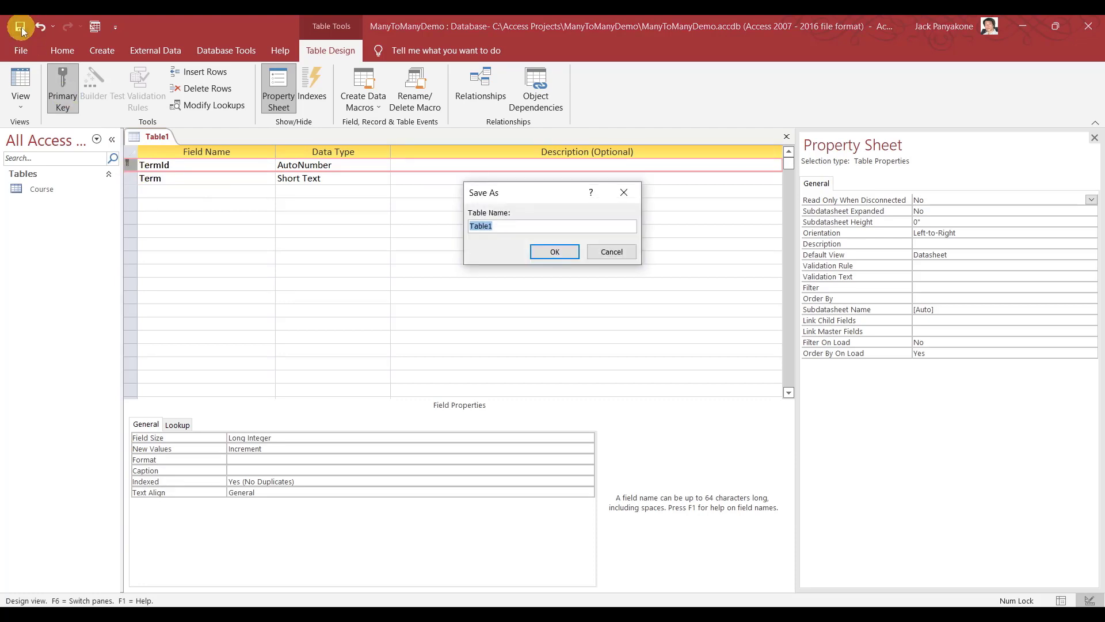
{"action": "type", "text": "Term"}
{"action": "key", "text": "Return"}
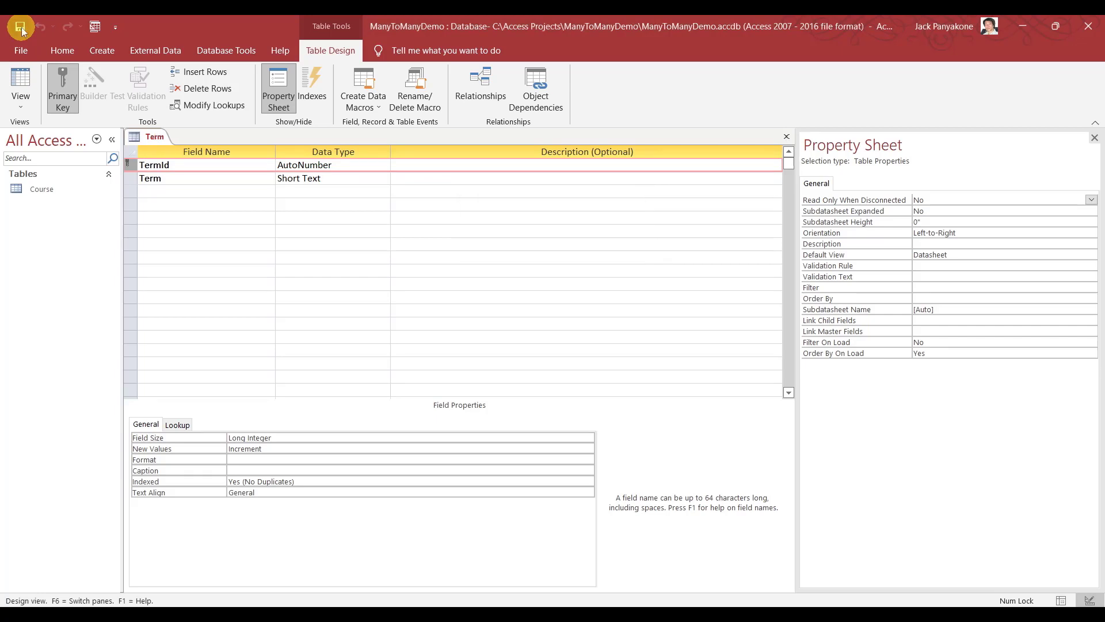
Add a record with the term 2022 in the Term table's datasheet and close the table
{"action": "left_click", "coordinate": [27, 84]}
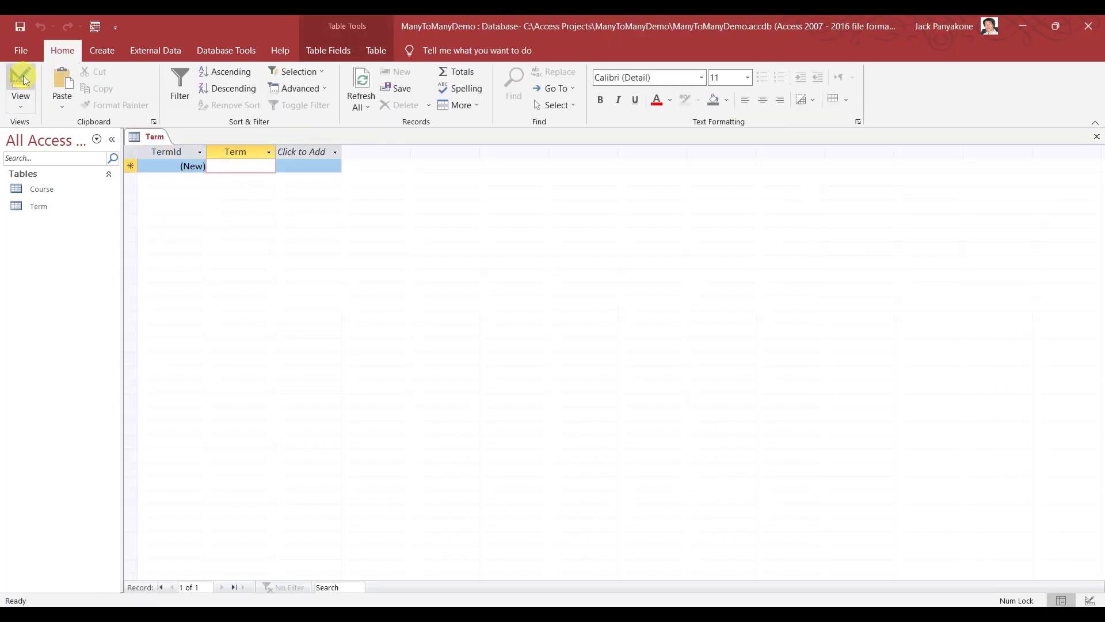
{"action": "type", "text": "2022"}
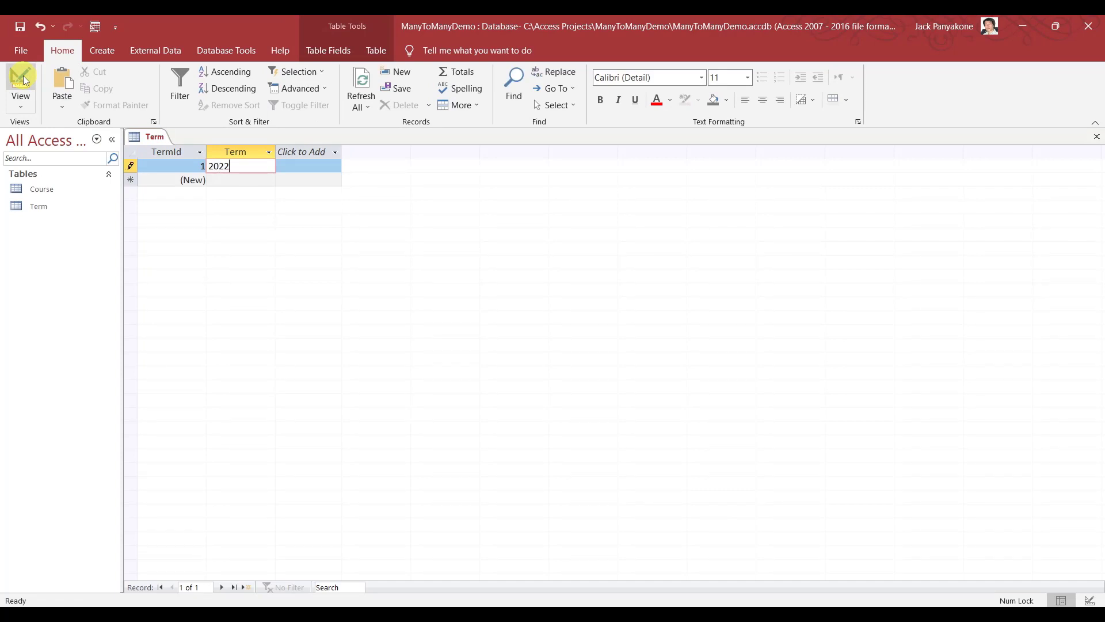
{"action": "key", "text": "Down"}
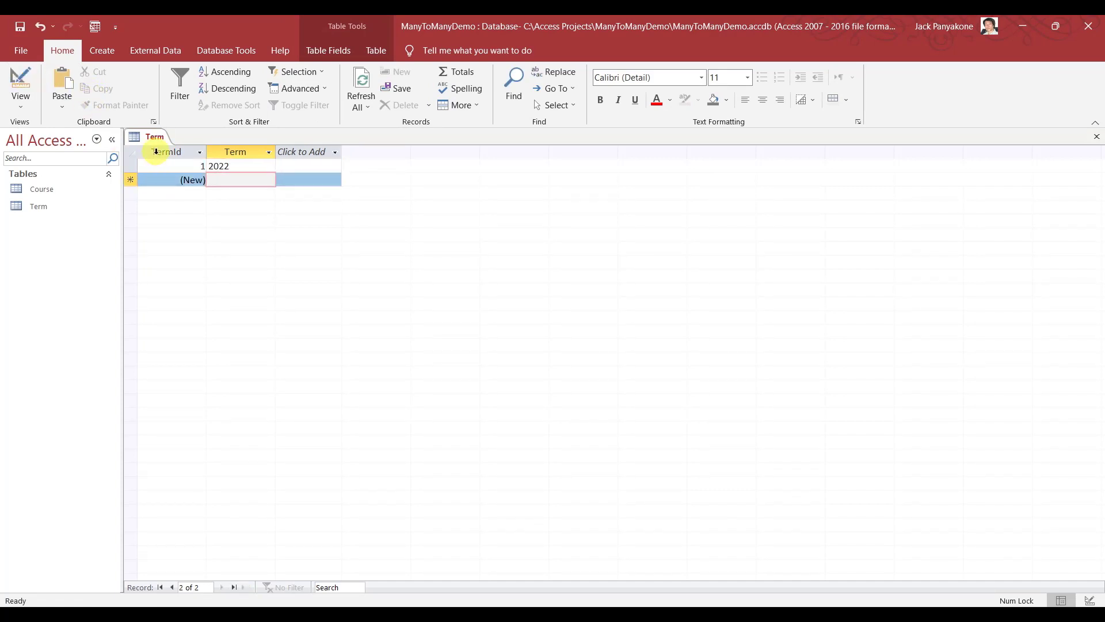
{"action": "right_click", "coordinate": [148, 137]}
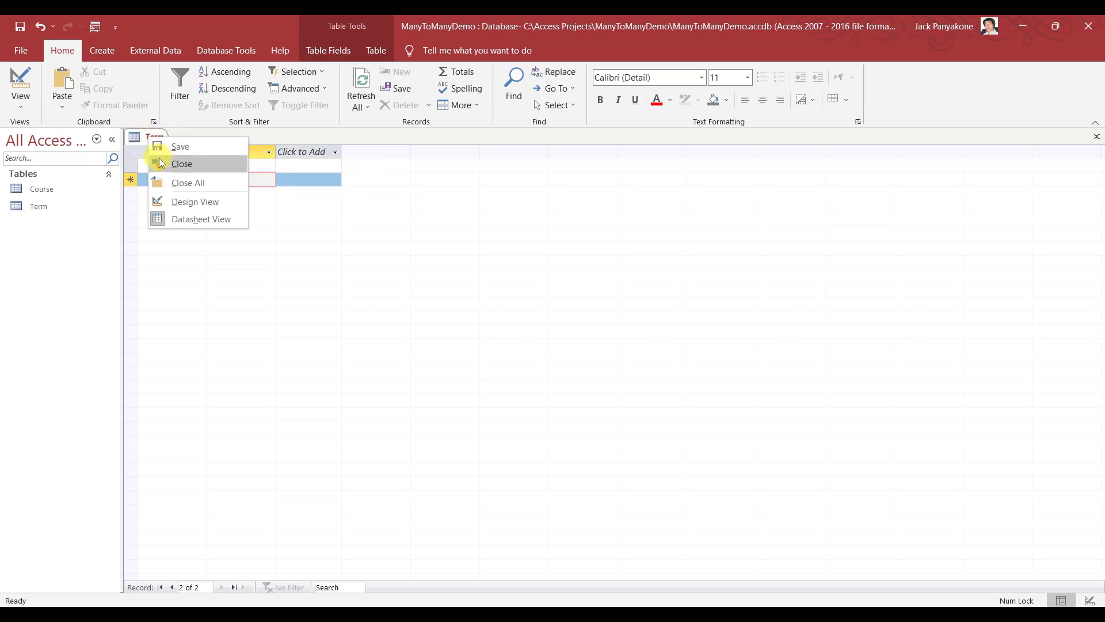
{"action": "left_click", "coordinate": [162, 164]}
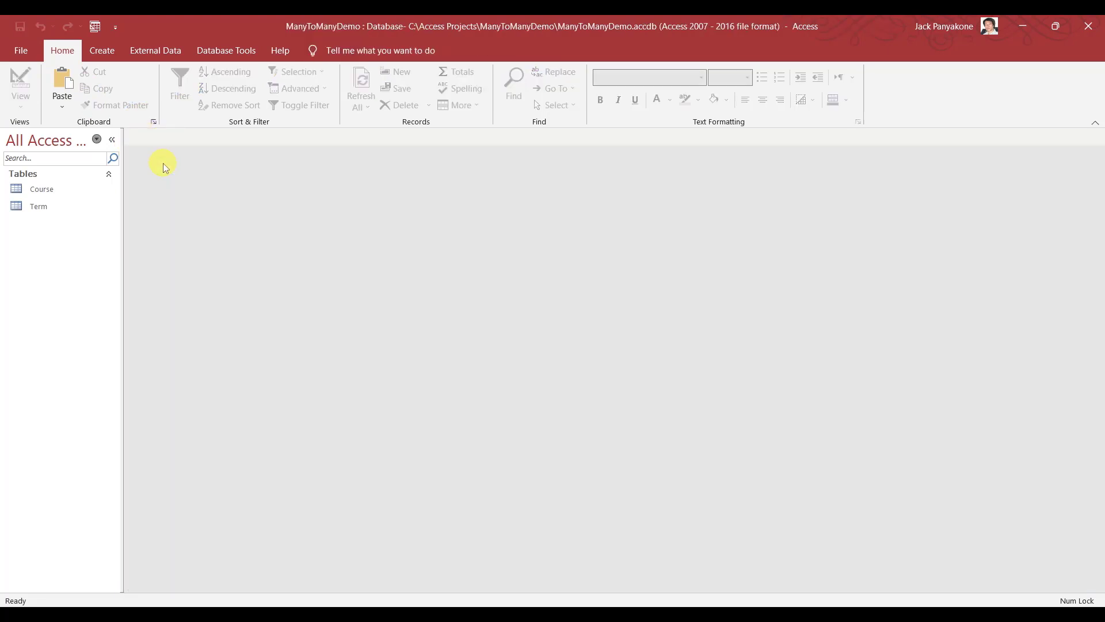
Open the Course table in Design view
{"action": "right_click", "coordinate": [53, 188]}
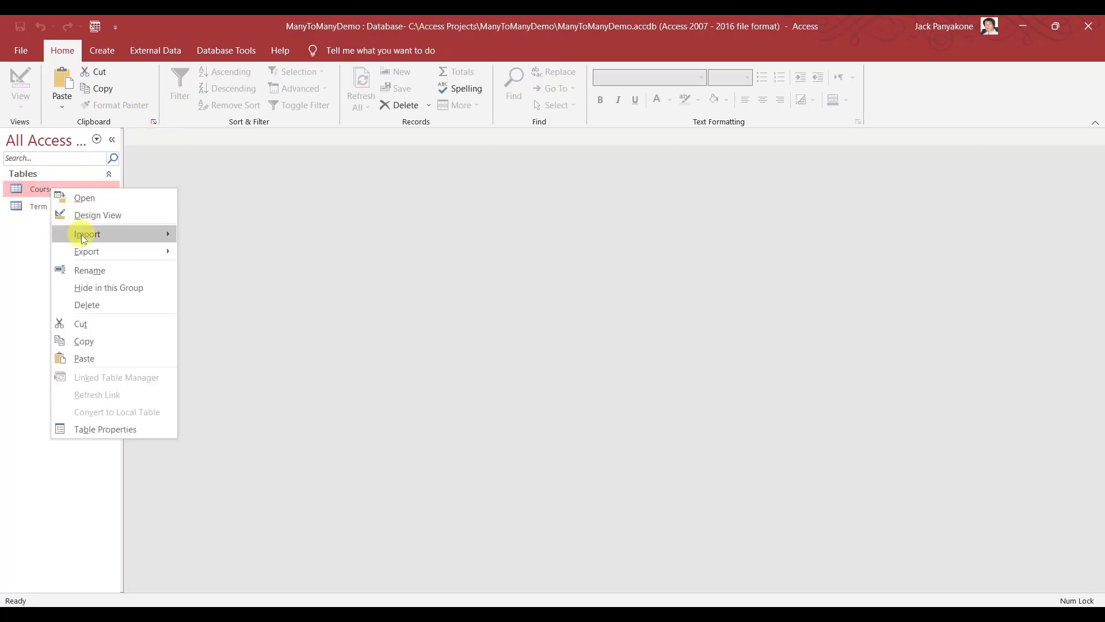
{"action": "left_click", "coordinate": [36, 205]}
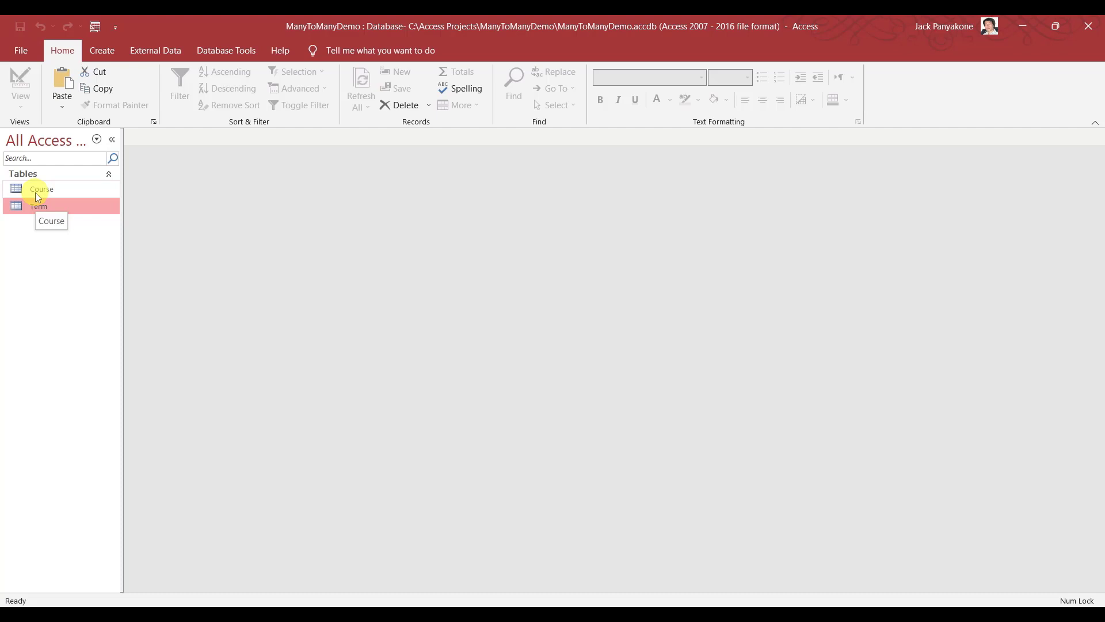
{"action": "right_click", "coordinate": [36, 192]}
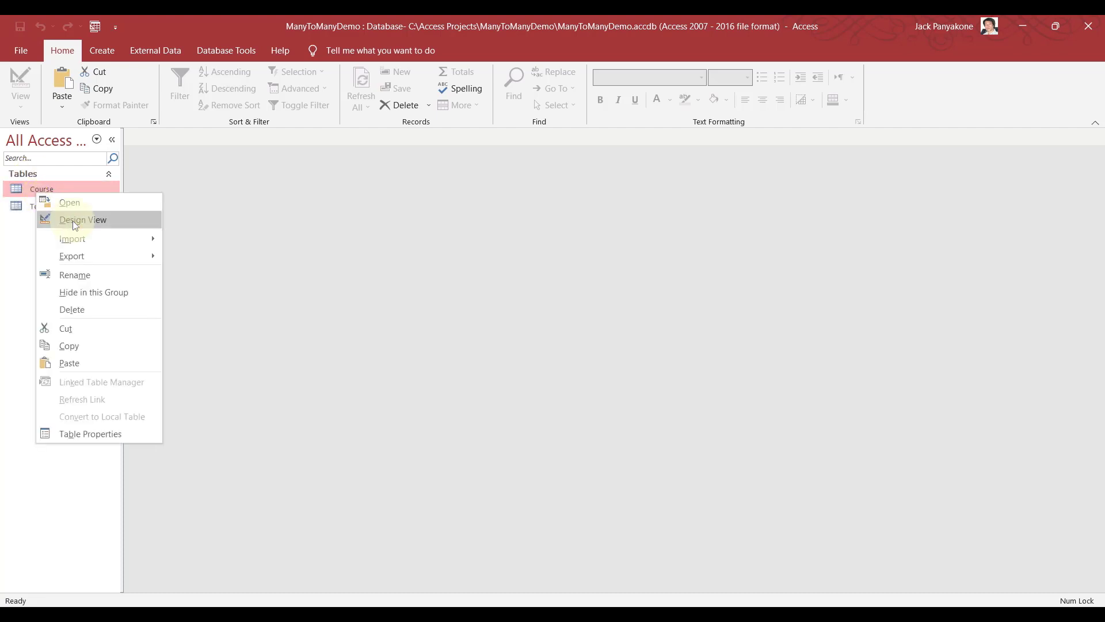
{"action": "left_click", "coordinate": [72, 220]}
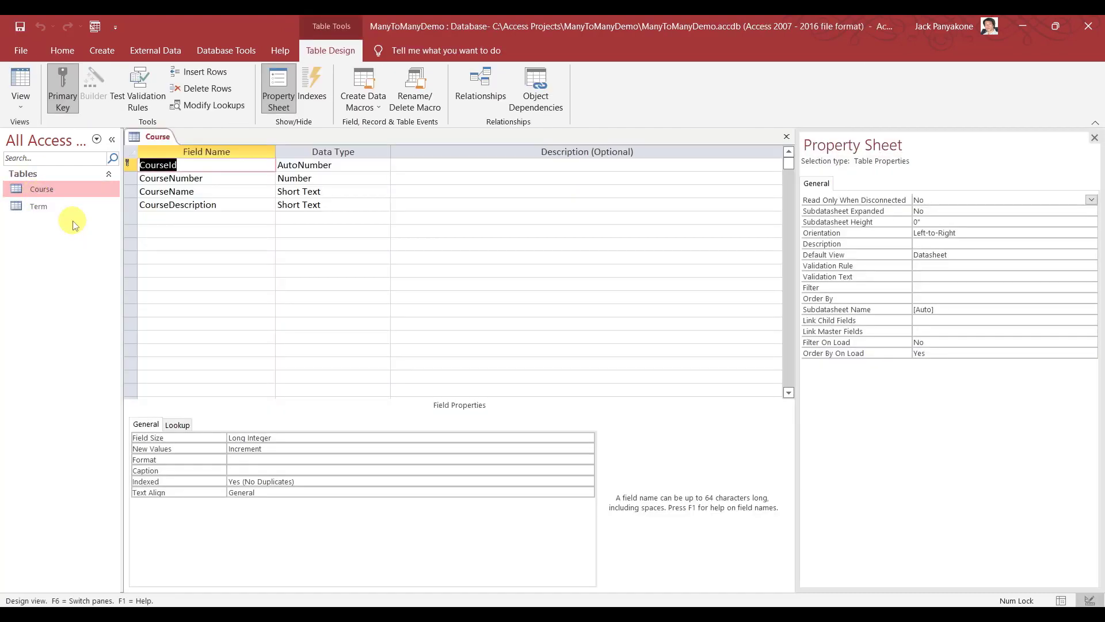
Add a TermId field with the Number data type below CourseDescription in the Course table
{"action": "left_click", "coordinate": [164, 220]}
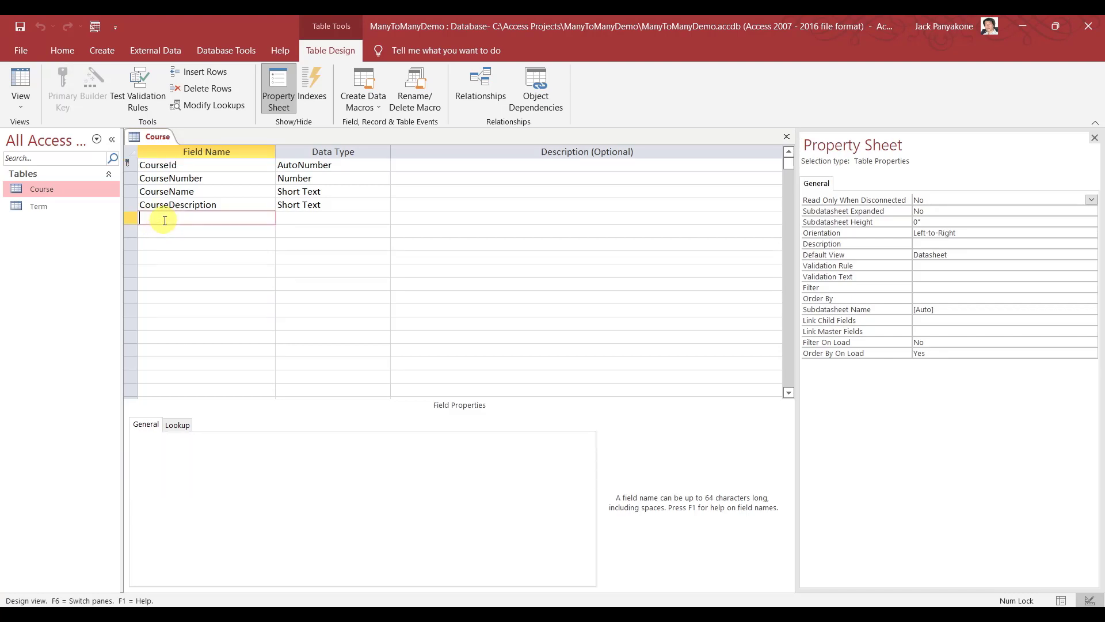
{"action": "type", "text": "N"}
{"action": "key", "text": "BackSpace"}
{"action": "type", "text": "TermId"}
{"action": "key", "text": "Tab"}
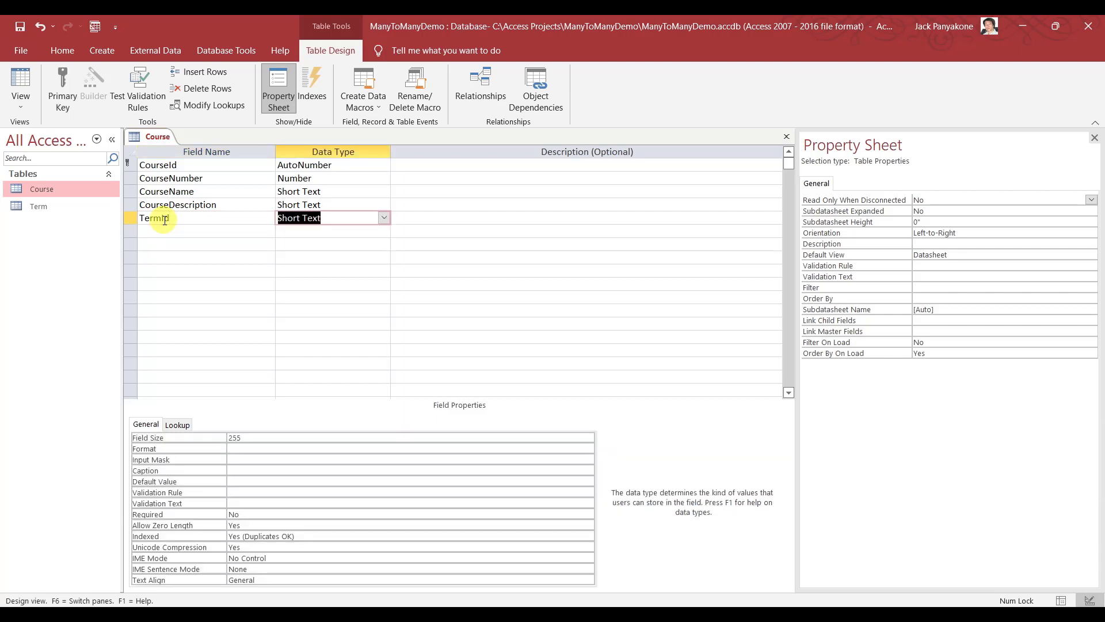
{"action": "type", "text": "number"}
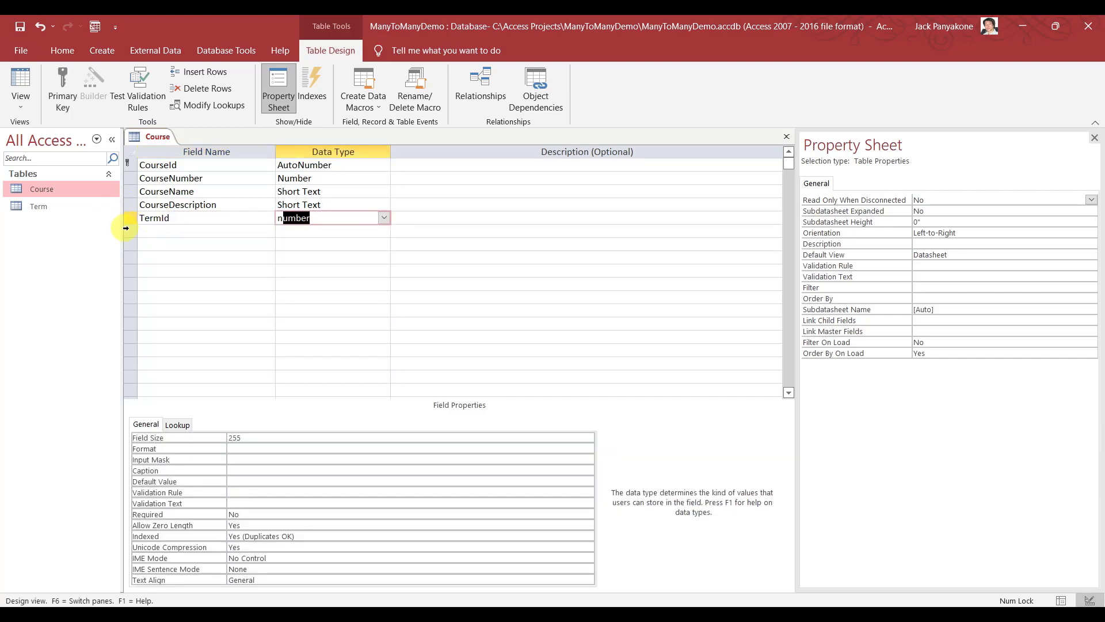
Move the TermId field directly below CourseId and save the Course table
{"action": "left_click", "coordinate": [132, 220]}
{"action": "left_click_drag", "start_coordinate": [132, 220], "coordinate": [134, 181]}
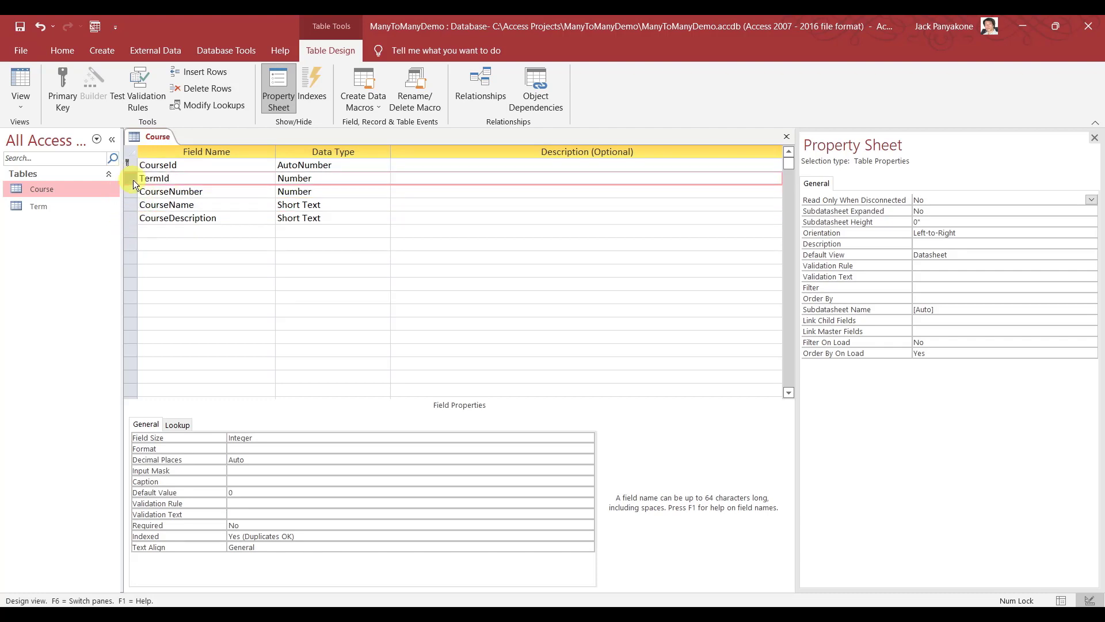
{"action": "left_click", "coordinate": [20, 28]}
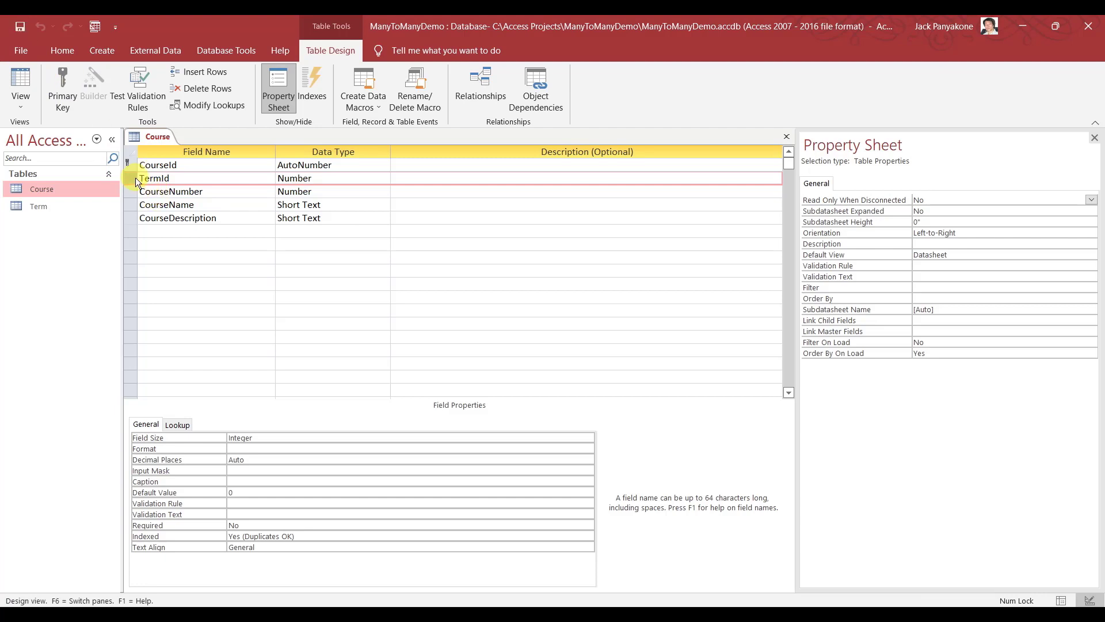
Show the Course table in Datasheet view and set TermId to 1 for all nine course records
{"action": "right_click", "coordinate": [147, 136]}
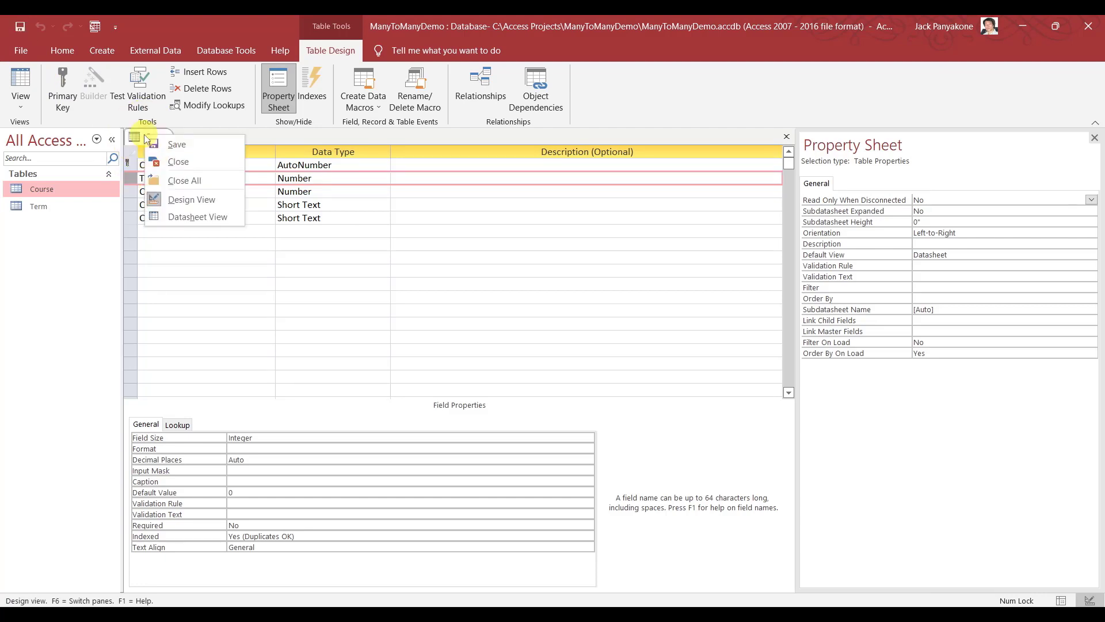
{"action": "left_click", "coordinate": [22, 89]}
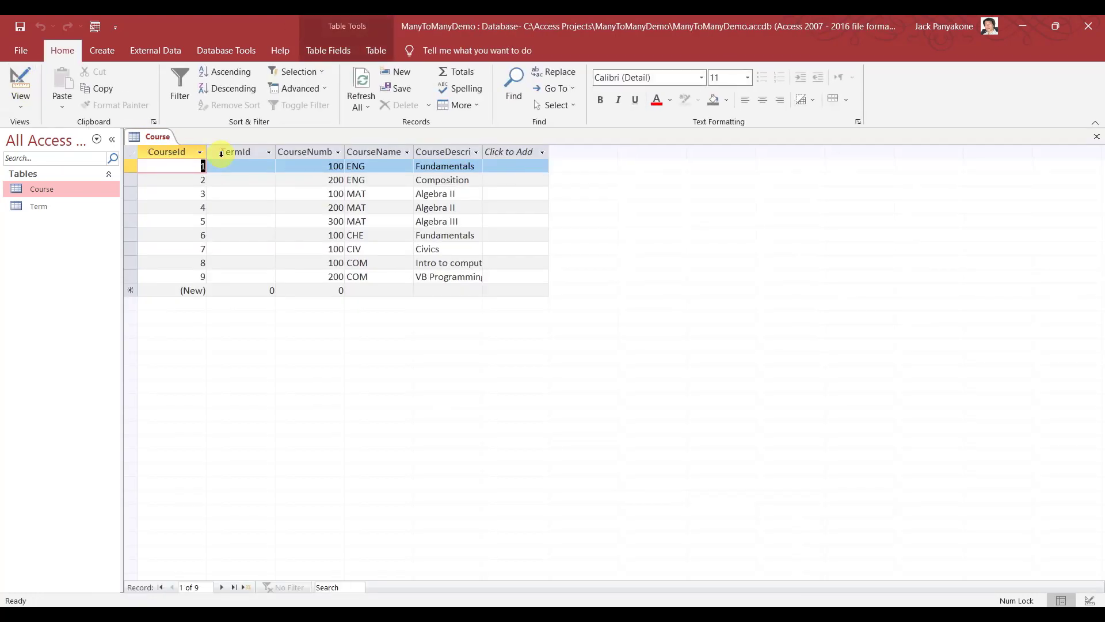
{"action": "key", "text": "Tab"}
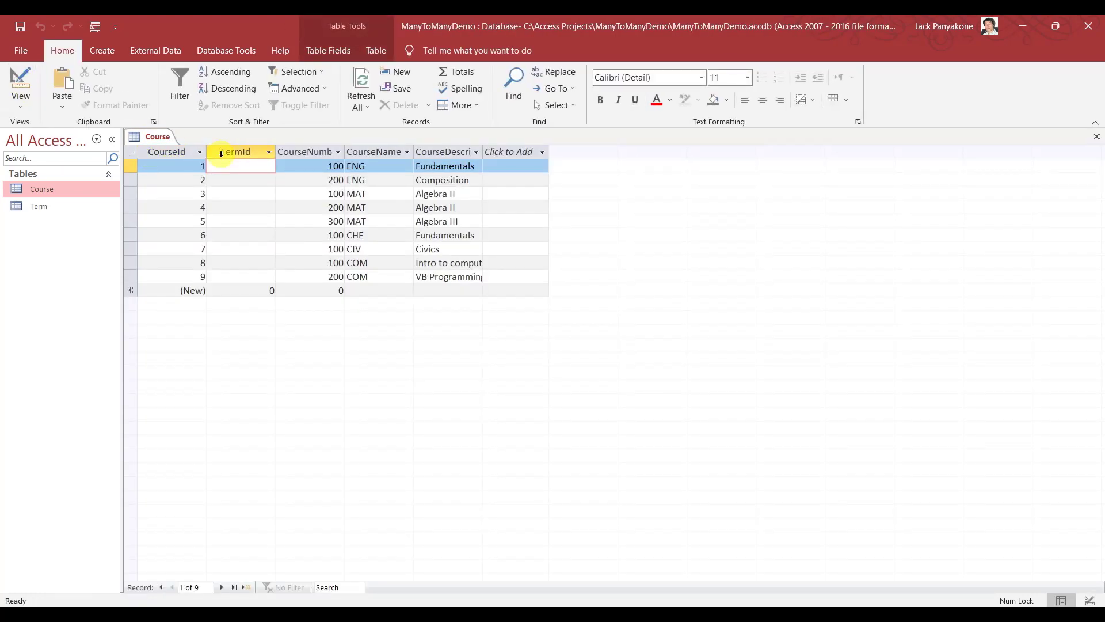
{"action": "type", "text": "1"}
{"action": "key", "text": "Down"}
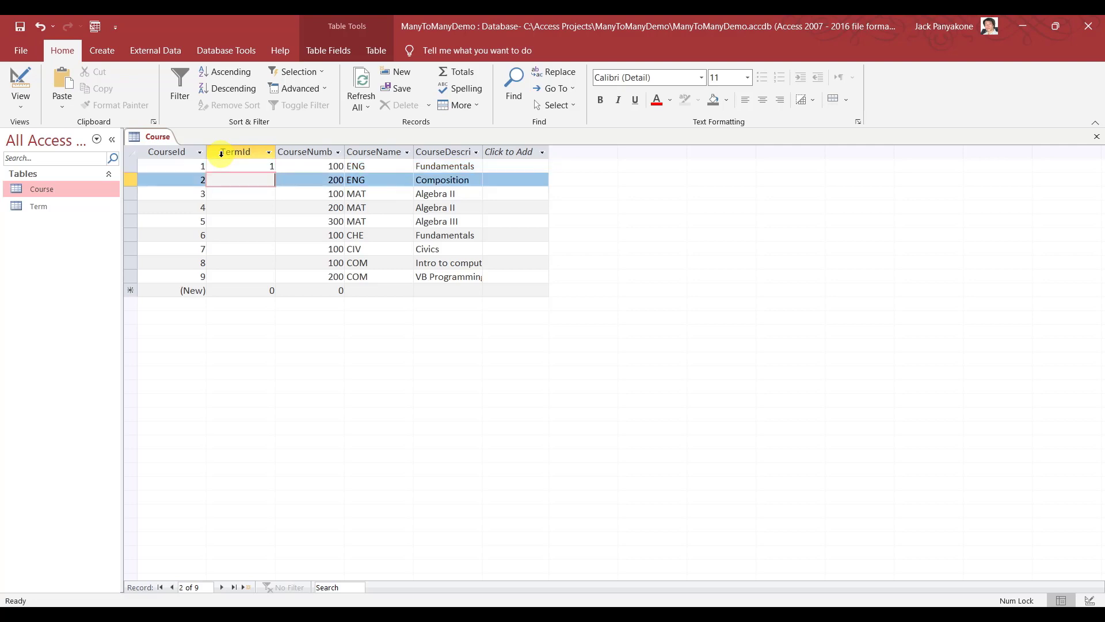
{"action": "type", "text": "1"}
{"action": "key", "text": "Down"}
{"action": "type", "text": "1"}
{"action": "key", "text": "Down"}
{"action": "type", "text": "1"}
{"action": "key", "text": "Down"}
{"action": "type", "text": "1"}
{"action": "key", "text": "Down"}
{"action": "type", "text": "1"}
{"action": "key", "text": "Down"}
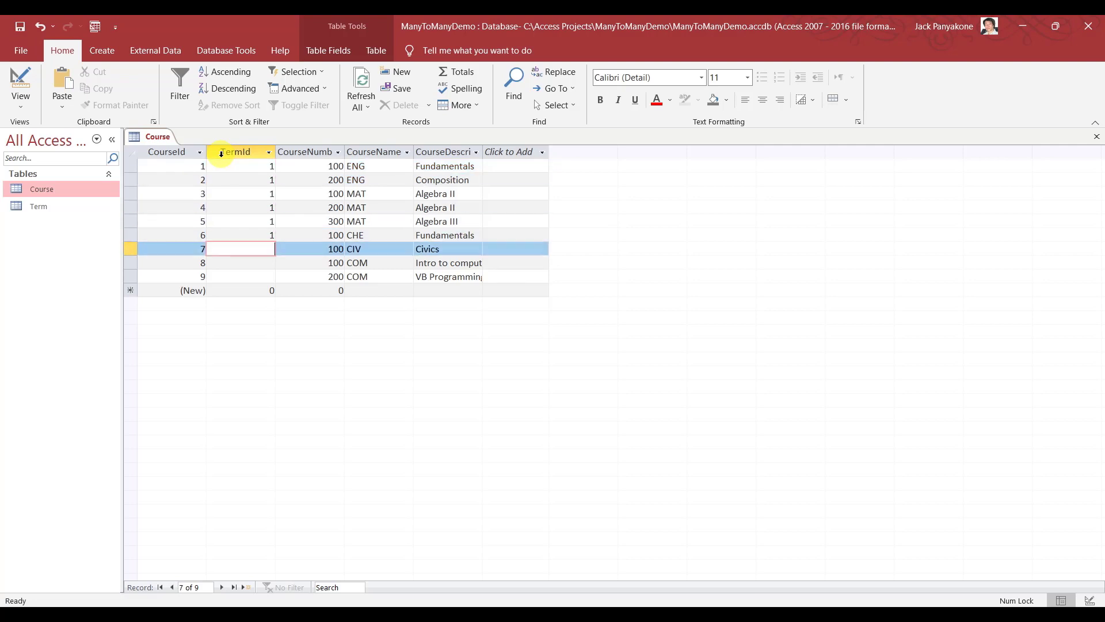
{"action": "type", "text": "1"}
{"action": "key", "text": "Down"}
{"action": "type", "text": "1"}
{"action": "key", "text": "Down"}
{"action": "type", "text": "1"}
{"action": "key", "text": "Up"}
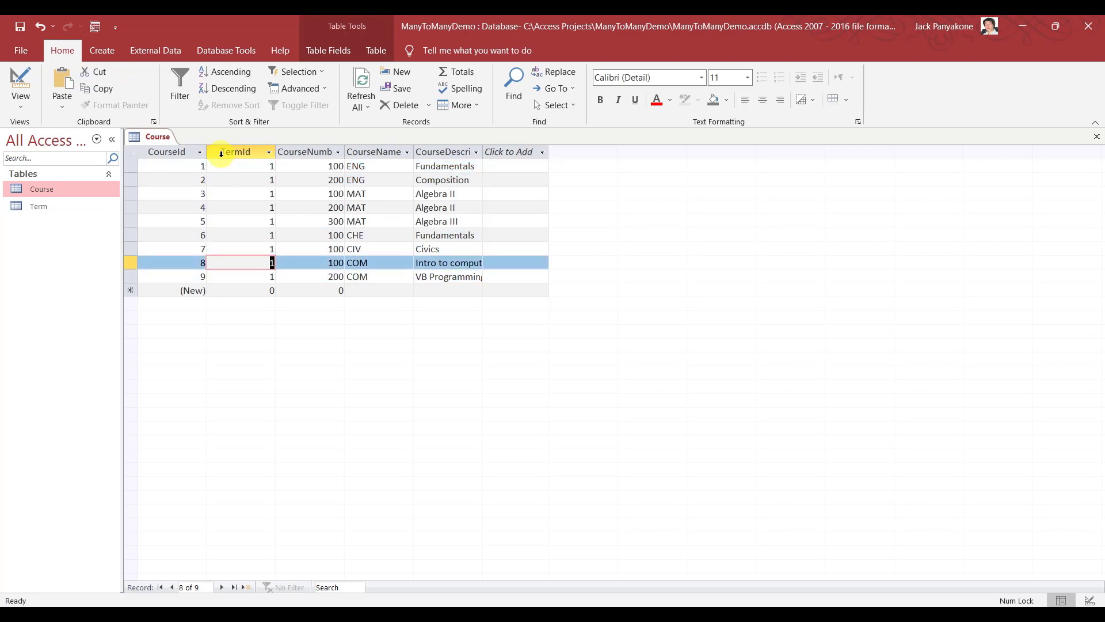
Open the Term table, compare its TermId with the values in the Course table, and close both tables
{"action": "double_click", "coordinate": [47, 205]}
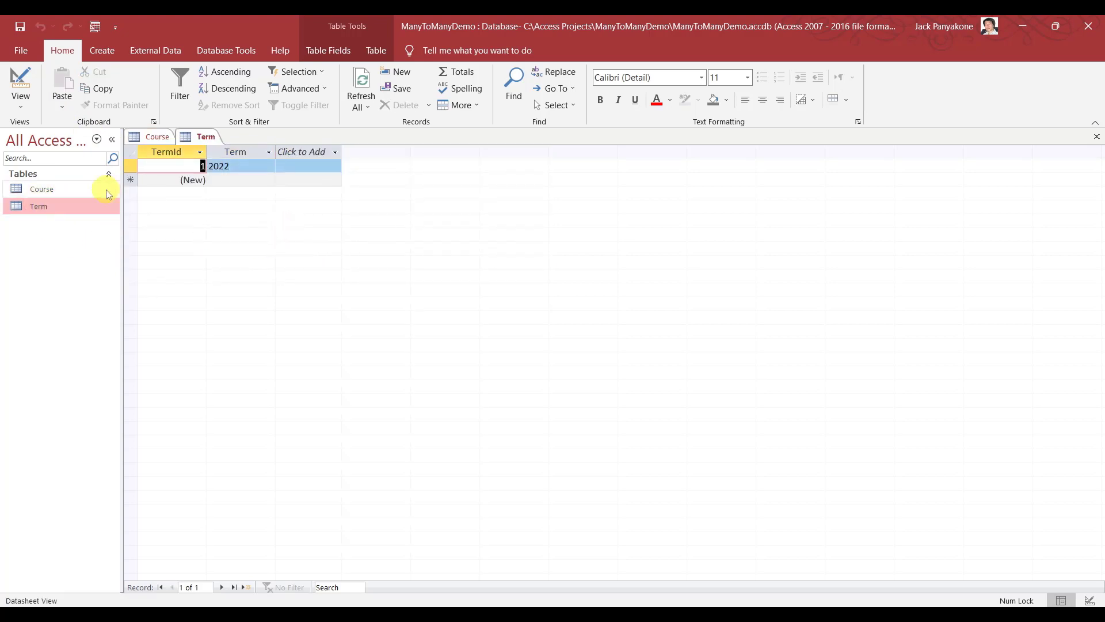
{"action": "left_click", "coordinate": [74, 191]}
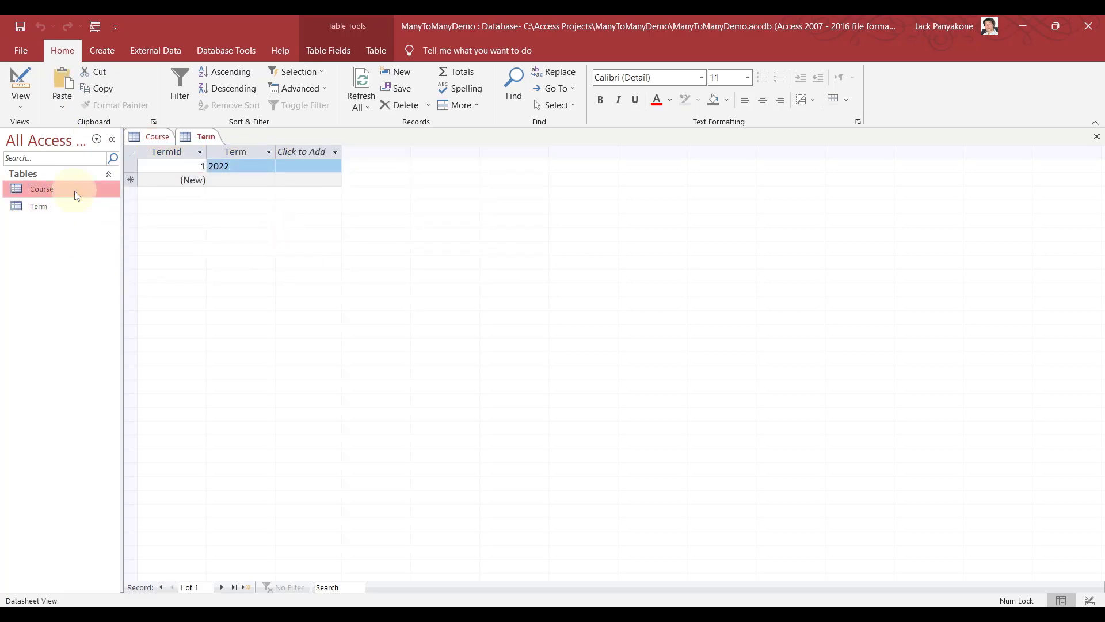
{"action": "double_click", "coordinate": [61, 188]}
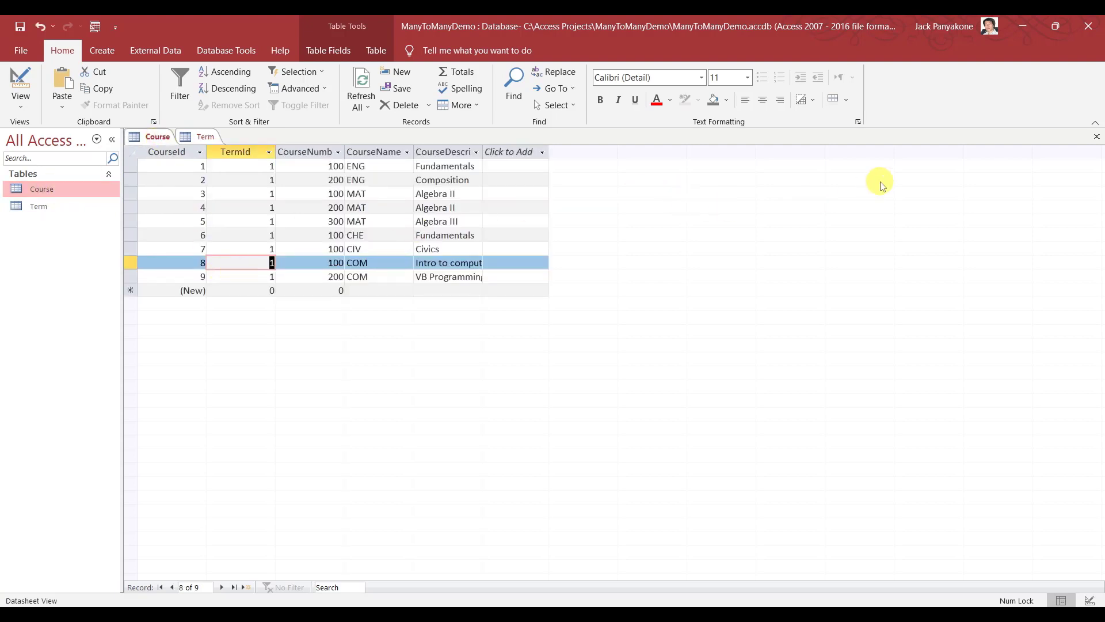
{"action": "left_click", "coordinate": [1097, 138]}
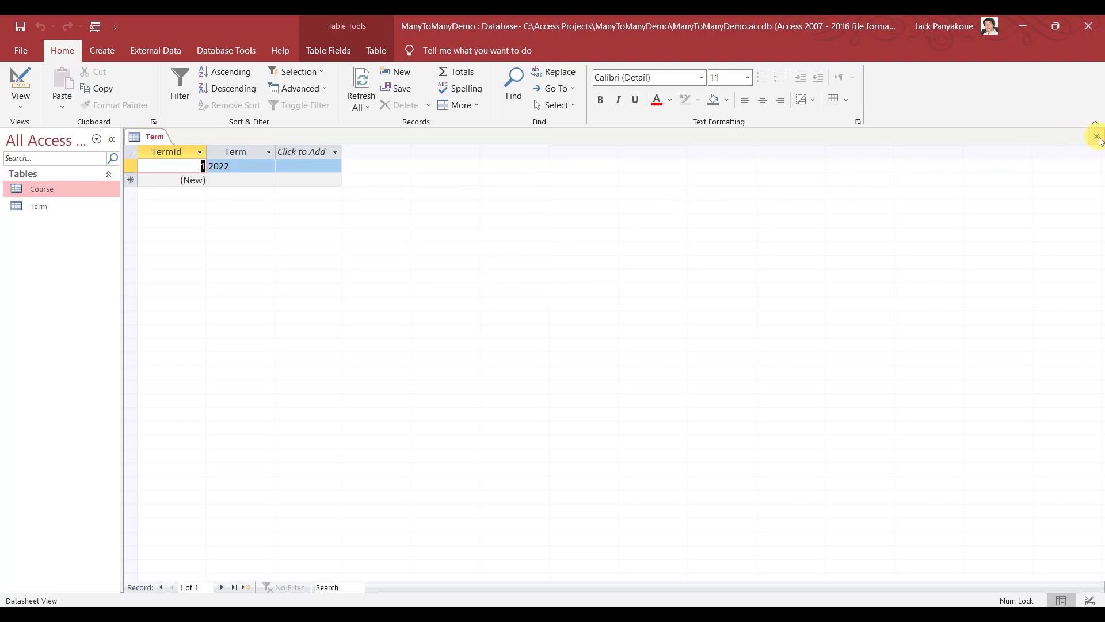
{"action": "left_click", "coordinate": [1097, 138]}
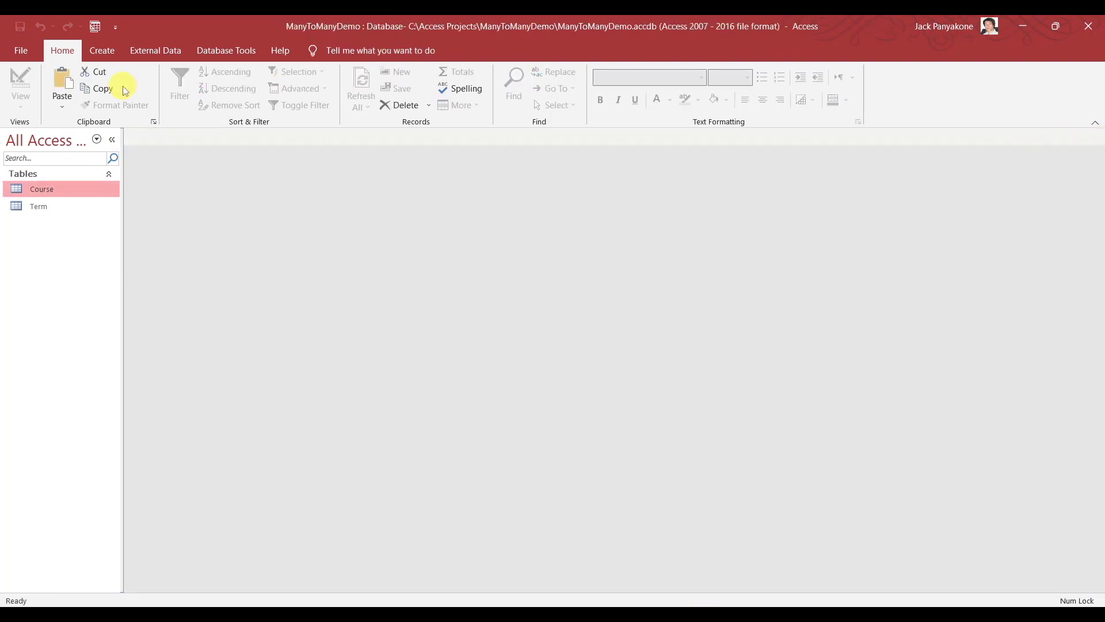
Create a new table in Design view with a CourseDayId field as AutoNumber and a CourseDay field as Short Text
{"action": "left_click", "coordinate": [112, 54]}
{"action": "left_click", "coordinate": [103, 86]}
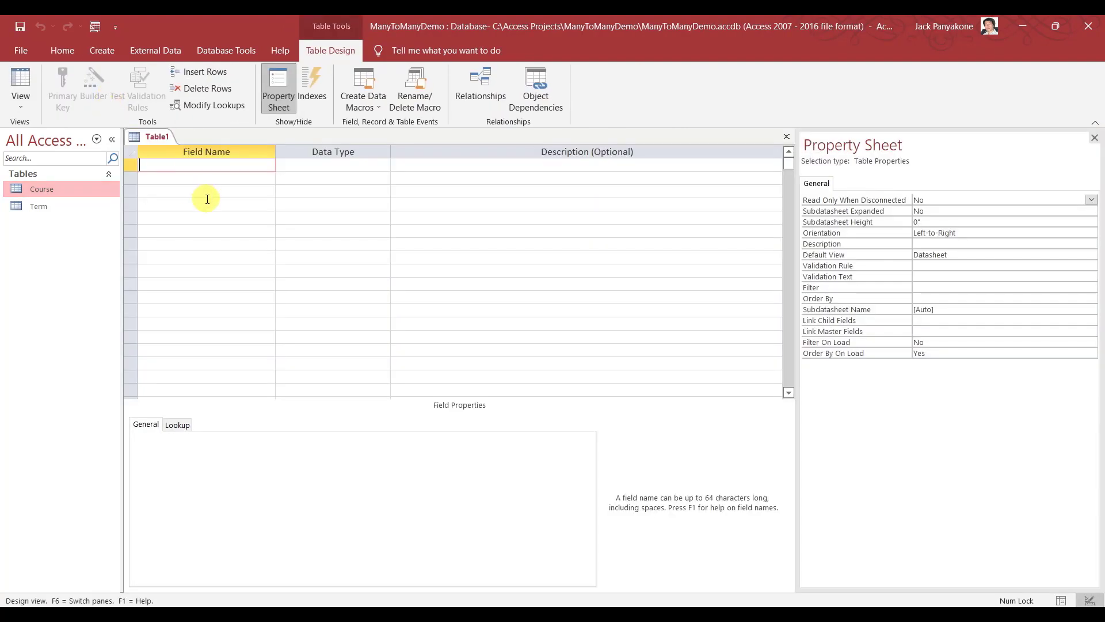
{"action": "type", "text": "CourseDayId"}
{"action": "key", "text": "Tab"}
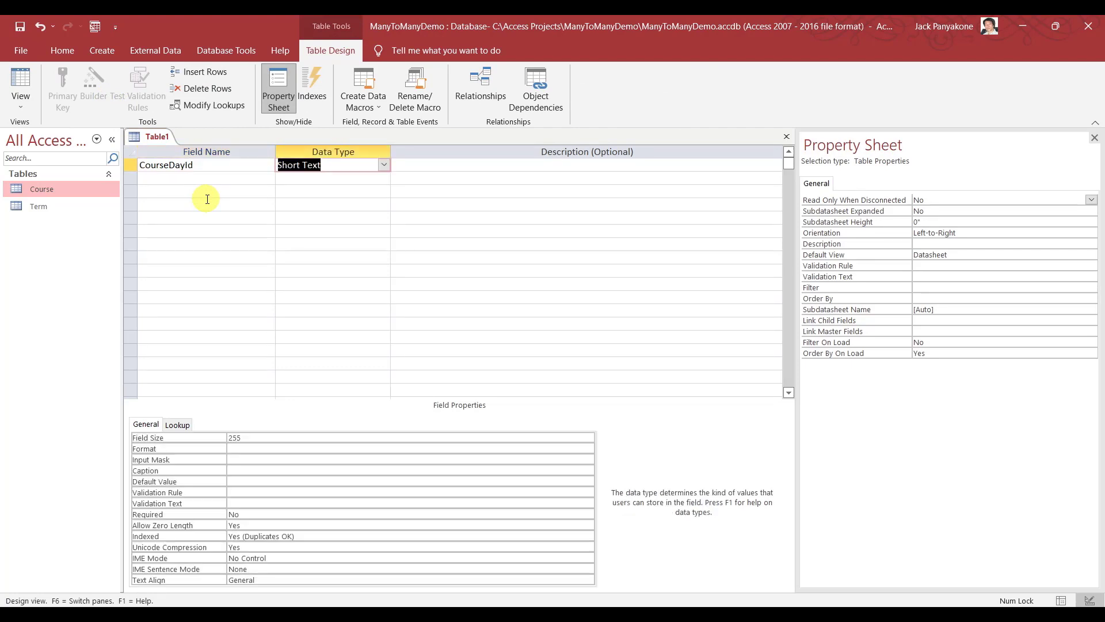
{"action": "type", "text": "autoNumber"}
{"action": "key", "text": "Down"}
{"action": "key", "text": "shift+Tab"}
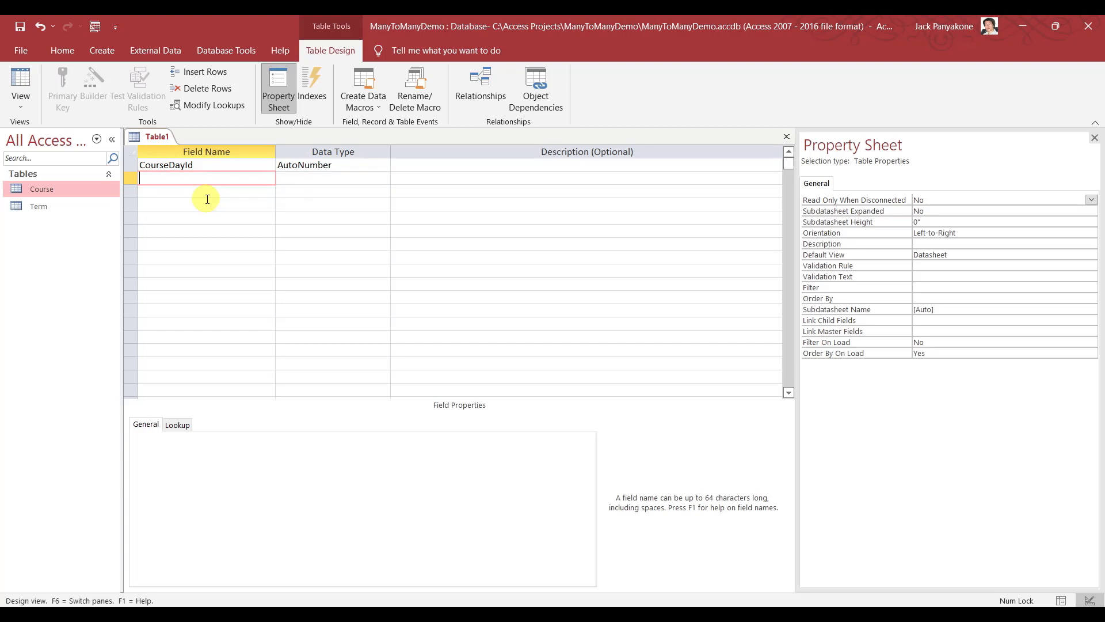
{"action": "type", "text": "CourseDA"}
{"action": "left_click", "coordinate": [207, 200]}
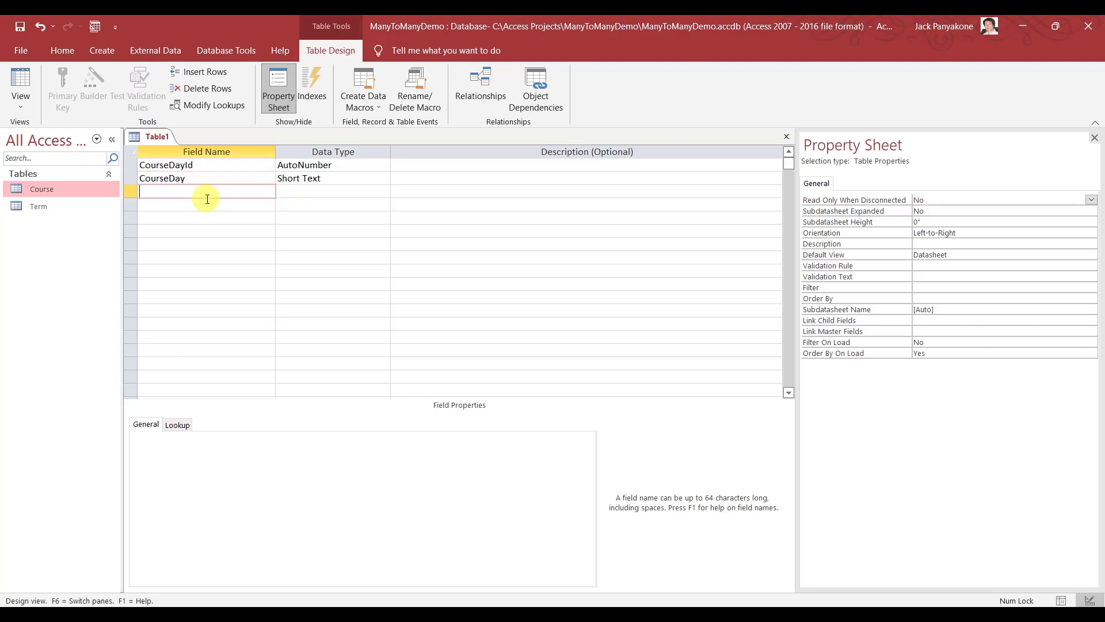
Make CourseDayId the primary key and save the table as CourseDay
{"action": "right_click", "coordinate": [130, 165]}
{"action": "left_click", "coordinate": [167, 175]}
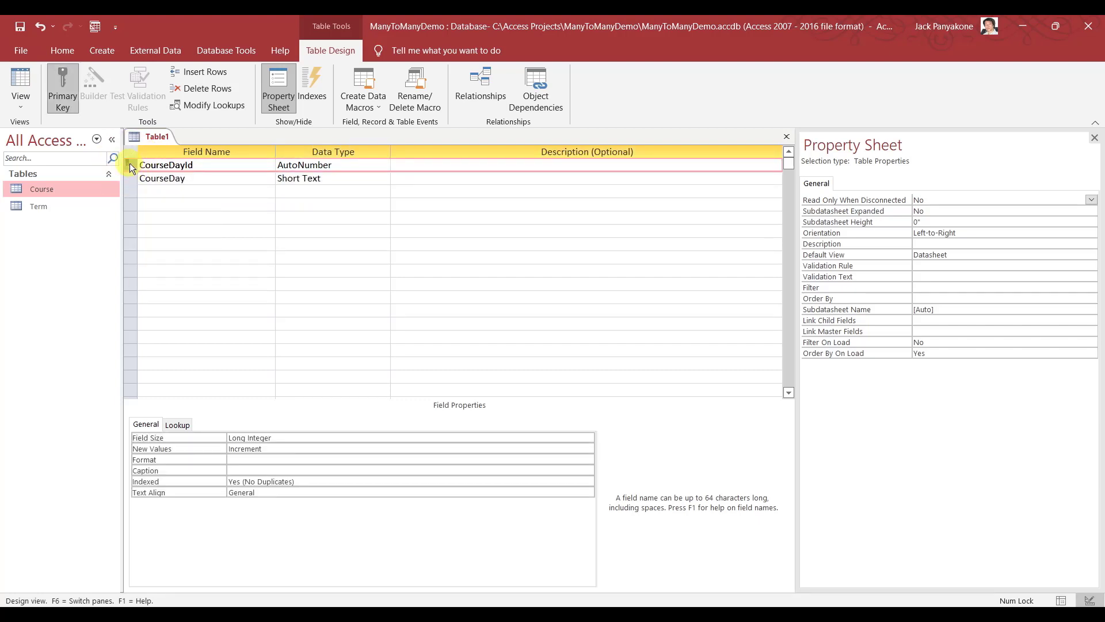
{"action": "left_click", "coordinate": [20, 28]}
{"action": "type", "text": "CourseDay"}
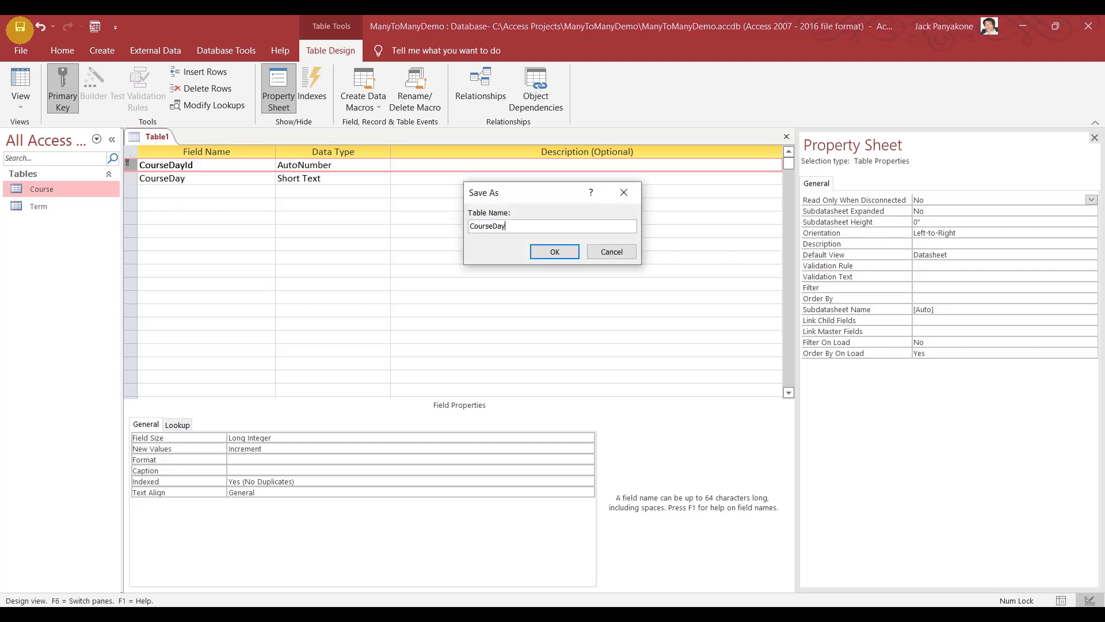
{"action": "key", "text": "Return"}
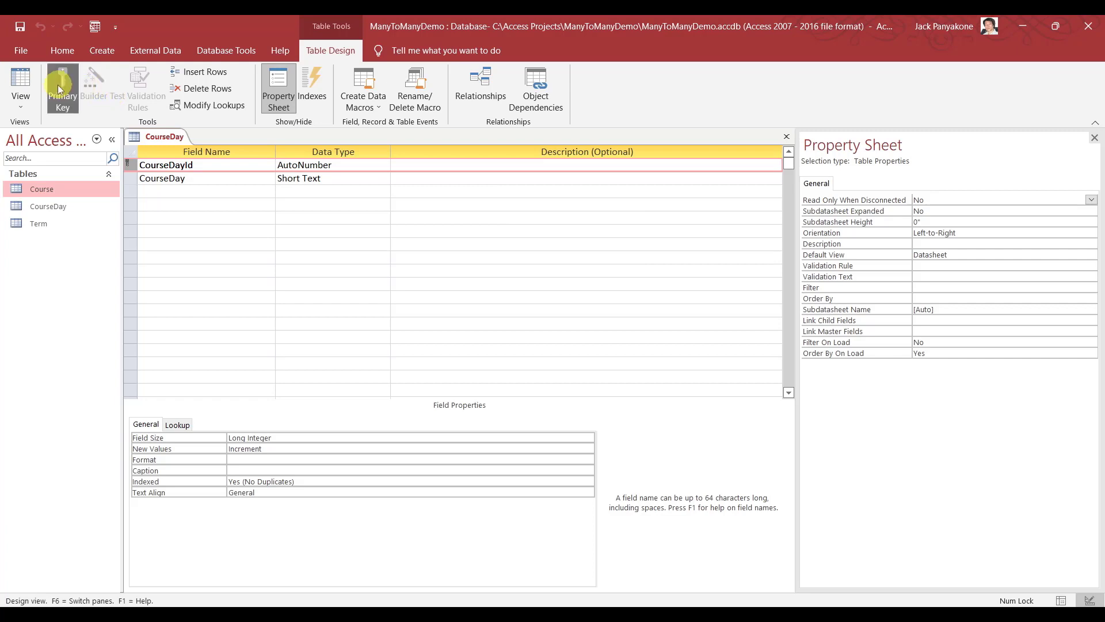
Show CourseDay in Datasheet view, switch to Sample.xlsx in Excel and copy the Monday to Sunday range A1:B7 on Sheet2
{"action": "left_click", "coordinate": [21, 81]}
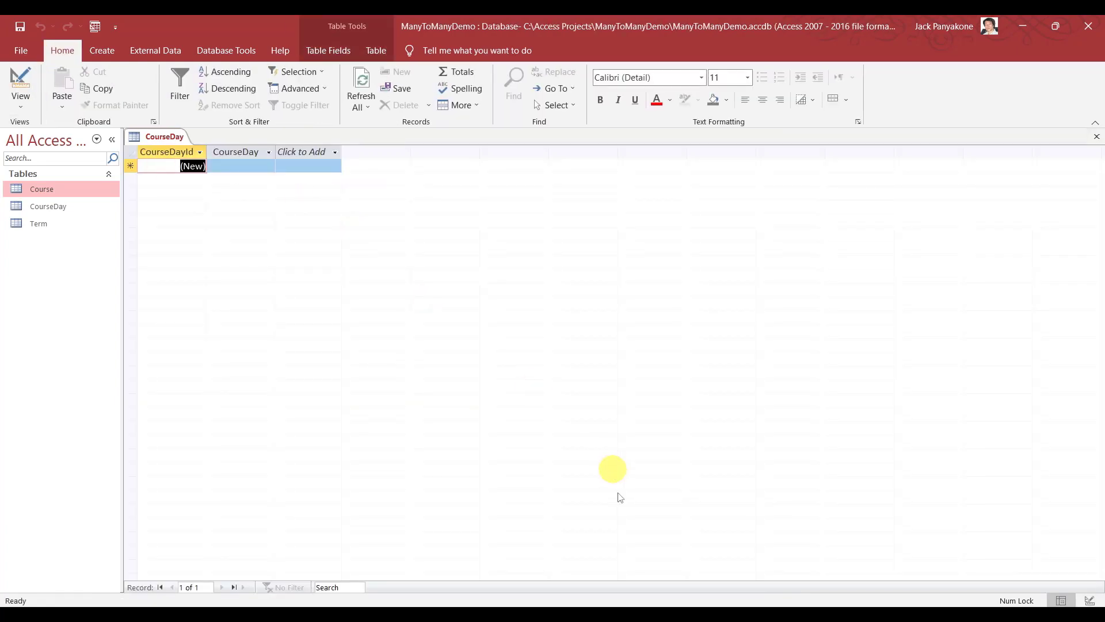
{"action": "key", "text": "alt+Tab"}
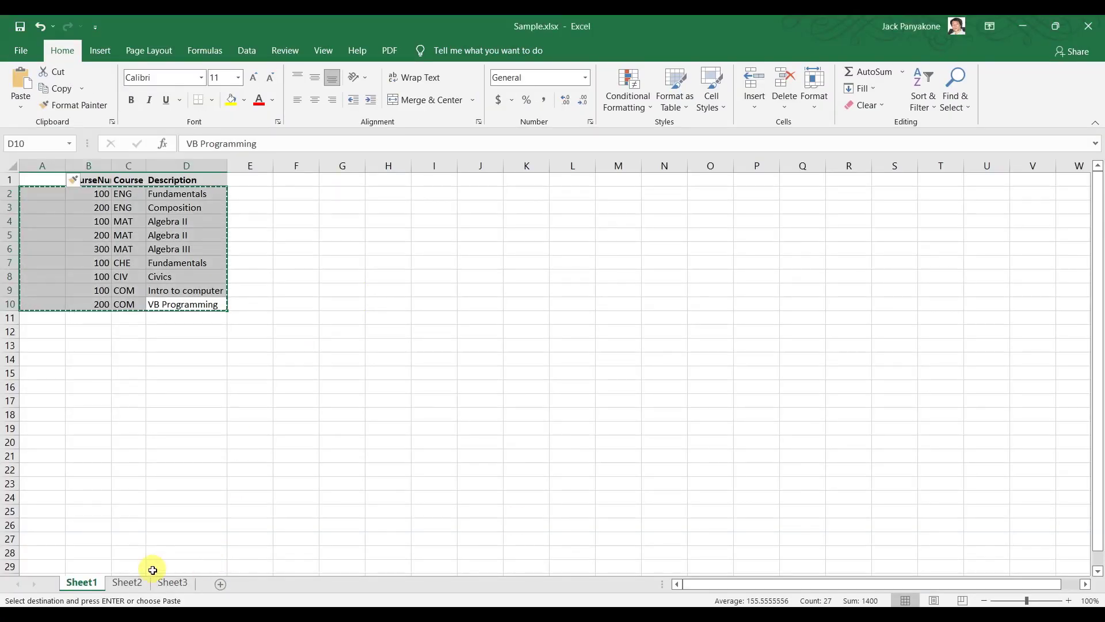
{"action": "left_click", "coordinate": [126, 582]}
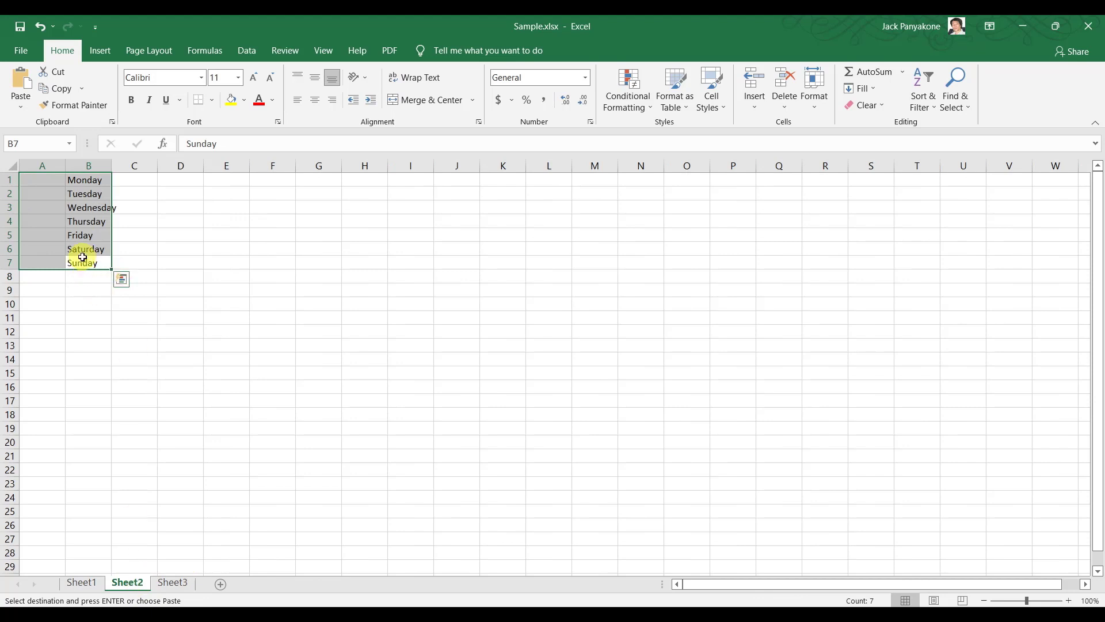
{"action": "right_click", "coordinate": [82, 257]}
{"action": "left_click", "coordinate": [115, 284]}
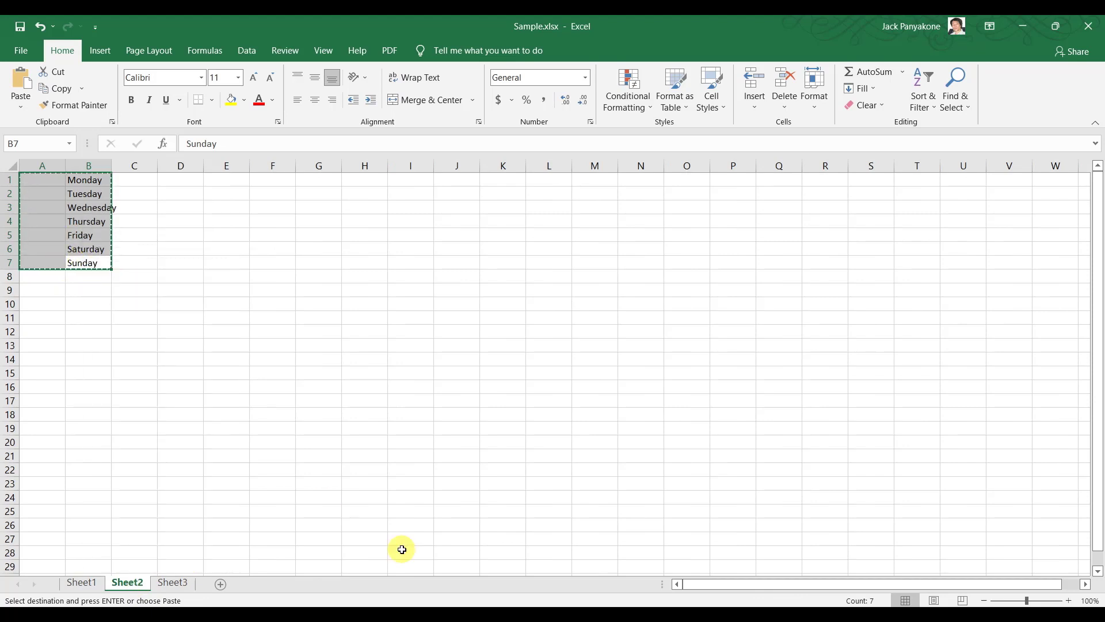
Return to Access, paste the seven weekday records into the CourseDay table, and close it
{"action": "key", "text": "alt+Tab"}
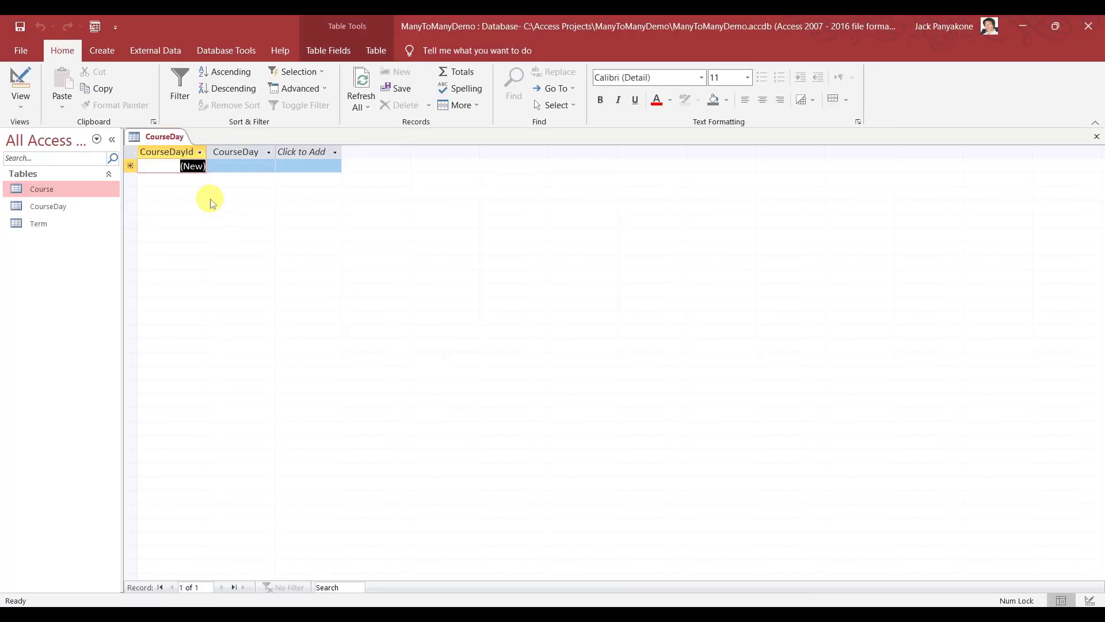
{"action": "left_click", "coordinate": [131, 166]}
{"action": "key", "text": "ctrl+v"}
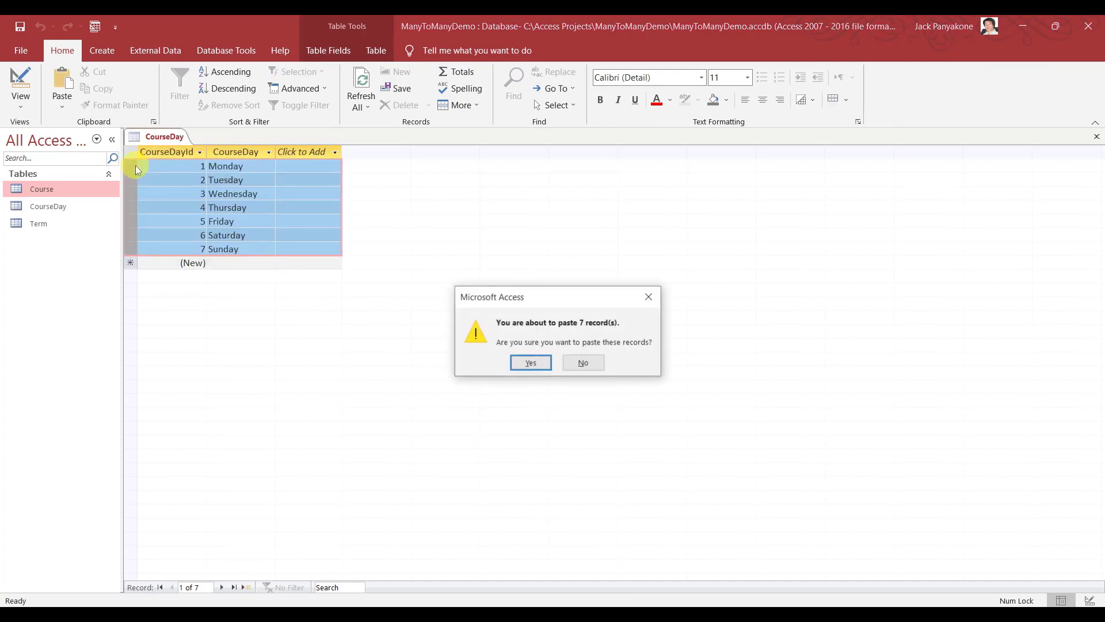
{"action": "left_click", "coordinate": [532, 363]}
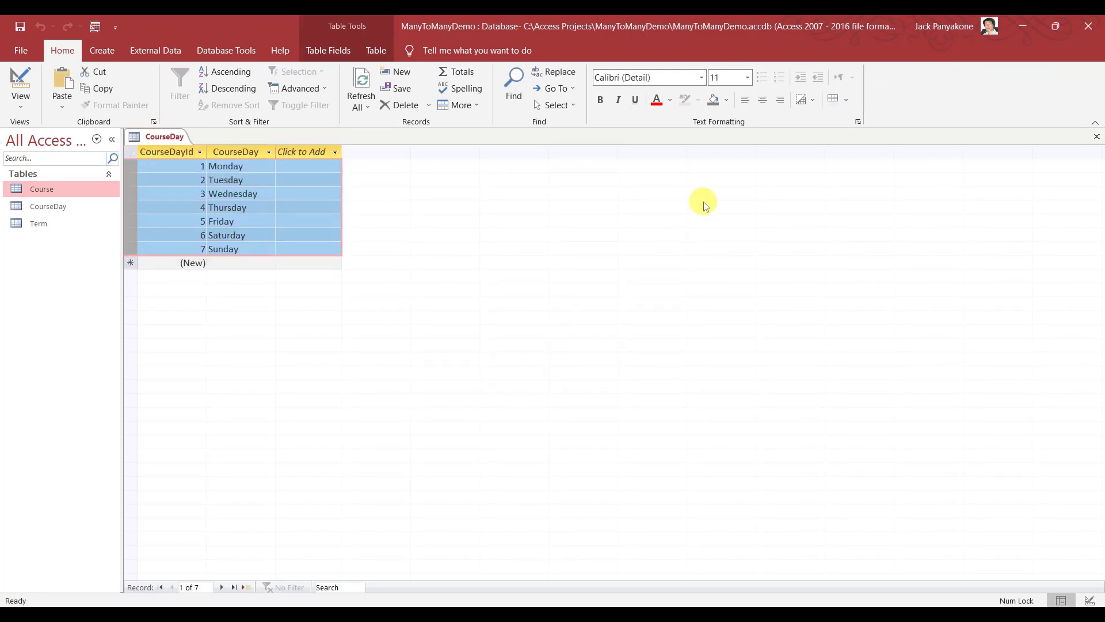
{"action": "left_click", "coordinate": [1097, 136]}
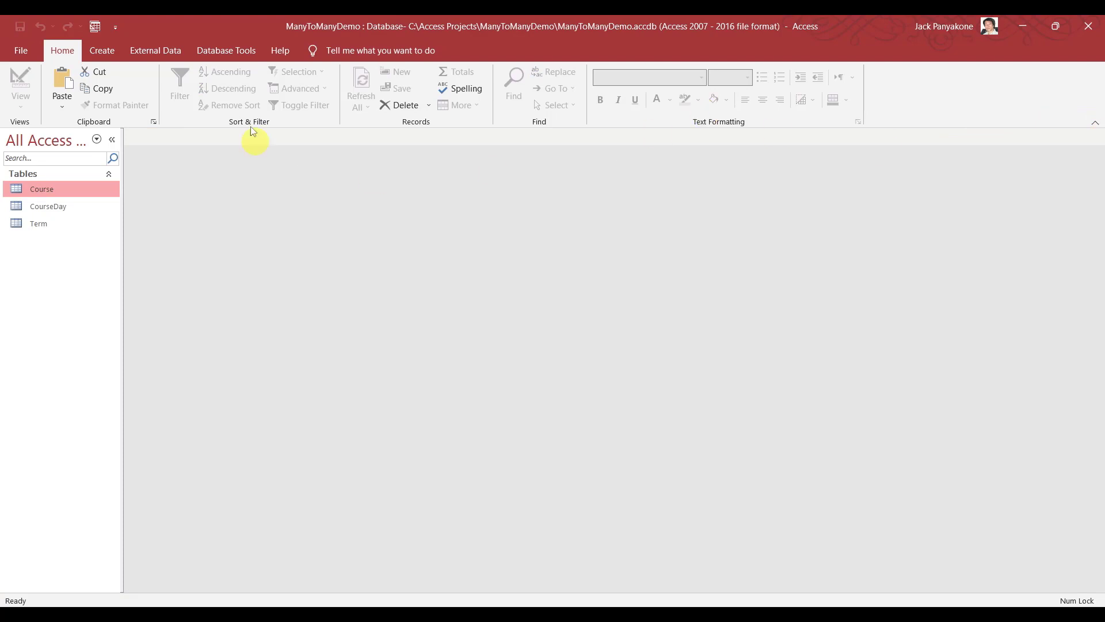
Create a new table in Design view with a CourseTimeId field as AutoNumber and a CourseTime field as Short Text
{"action": "left_click", "coordinate": [101, 51]}
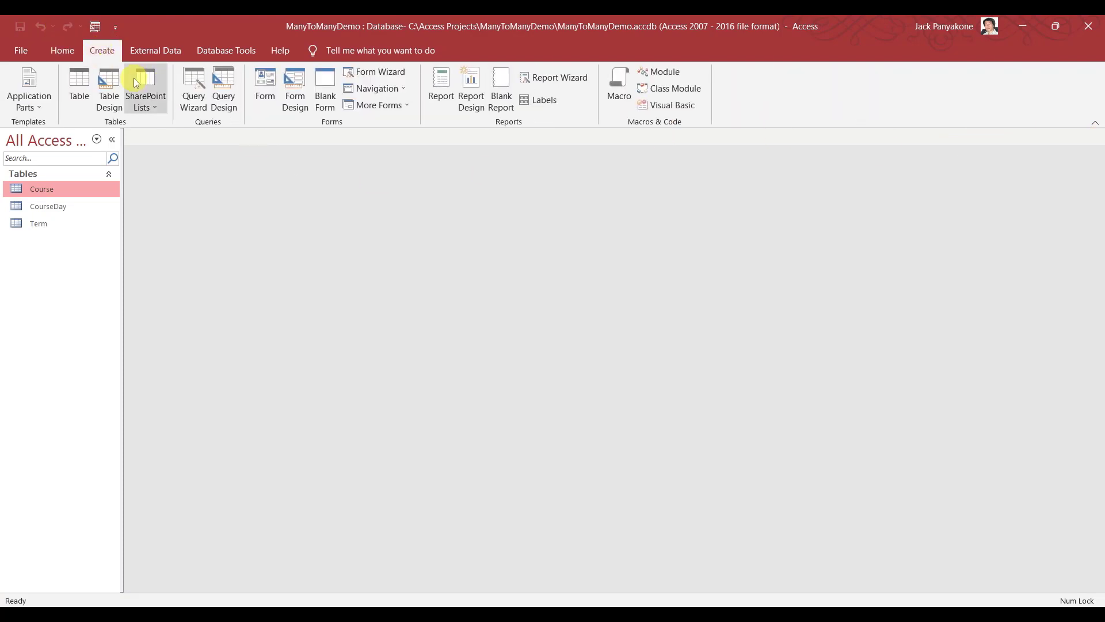
{"action": "left_click", "coordinate": [111, 82]}
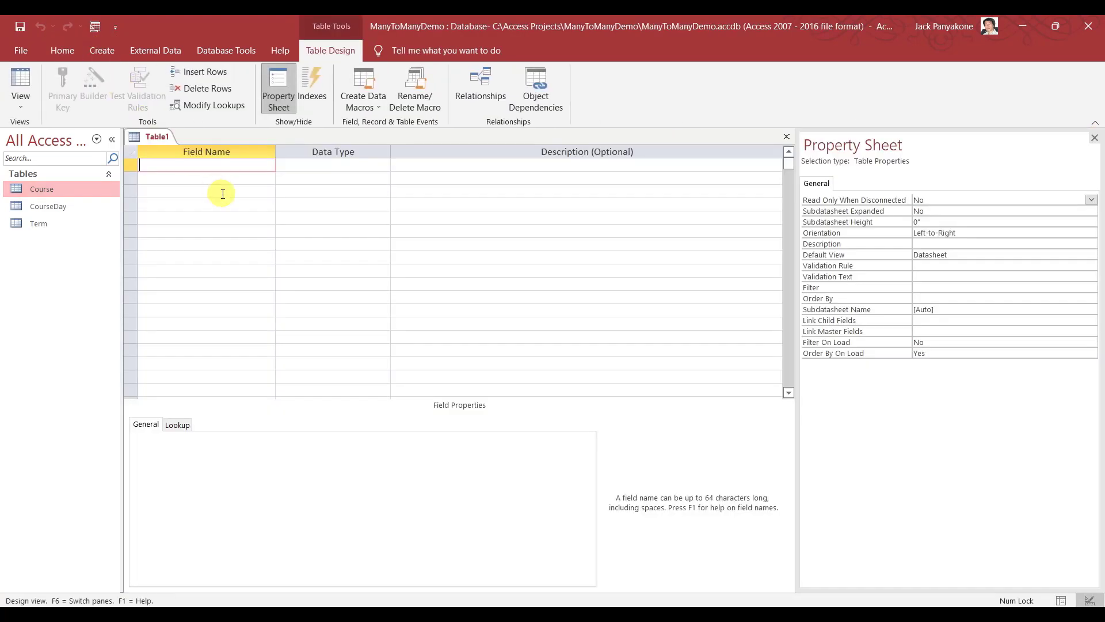
{"action": "type", "text": "CourseTimeId"}
{"action": "key", "text": "Return"}
{"action": "type", "text": "a"}
{"action": "key", "text": "Return"}
{"action": "key", "text": "Return"}
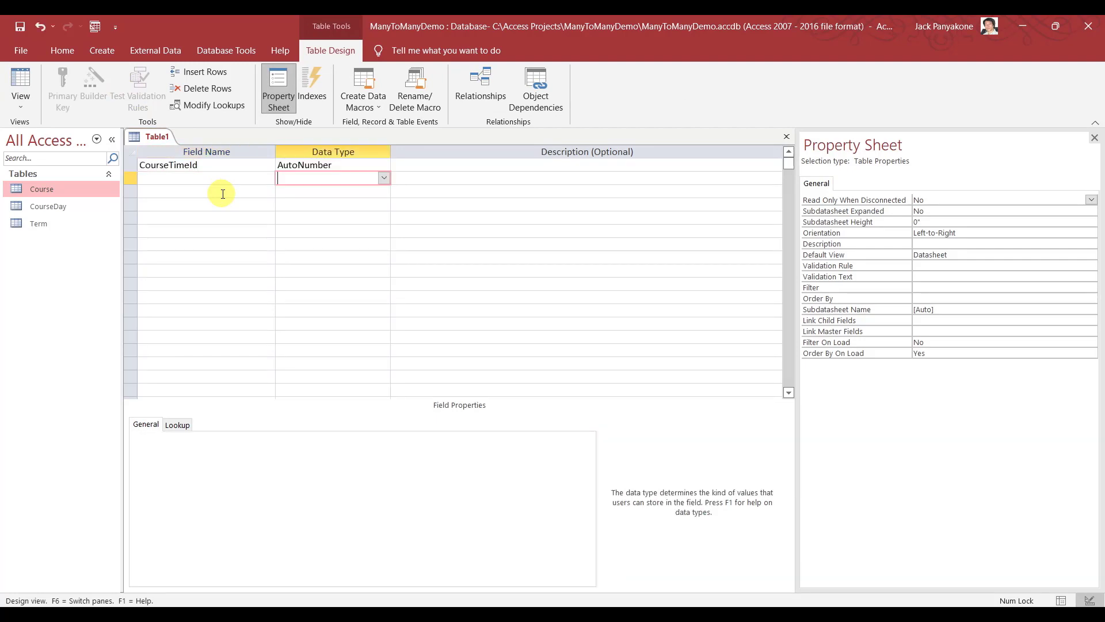
{"action": "type", "text": "Course"}
{"action": "key", "text": "BackSpace"}
{"action": "key", "text": "BackSpace"}
{"action": "key", "text": "BackSpace"}
{"action": "key", "text": "BackSpace"}
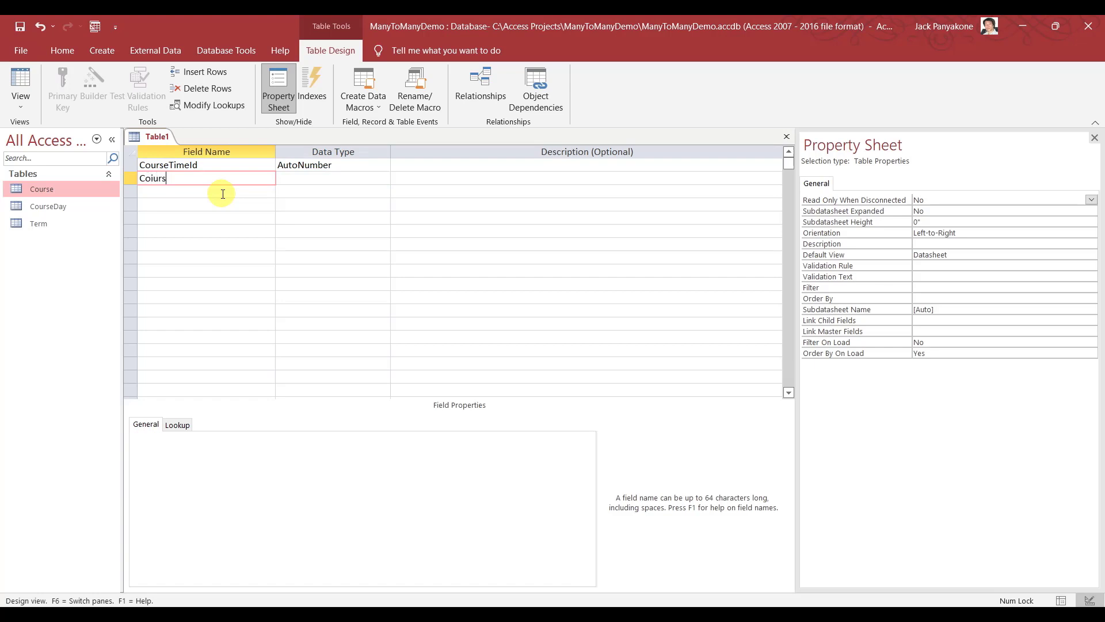
{"action": "type", "text": "i"}
{"action": "type", "text": "ur"}
{"action": "type", "text": "seTime"}
Make CourseTimeId the primary key and save the table as CourseTime
{"action": "right_click", "coordinate": [133, 165]}
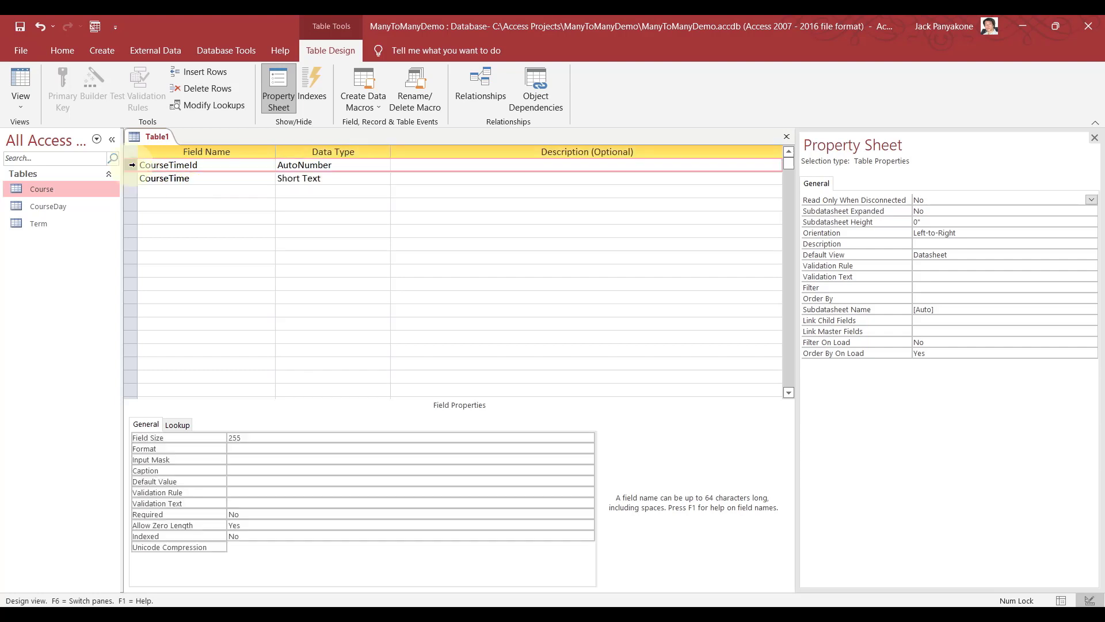
{"action": "left_click", "coordinate": [178, 175]}
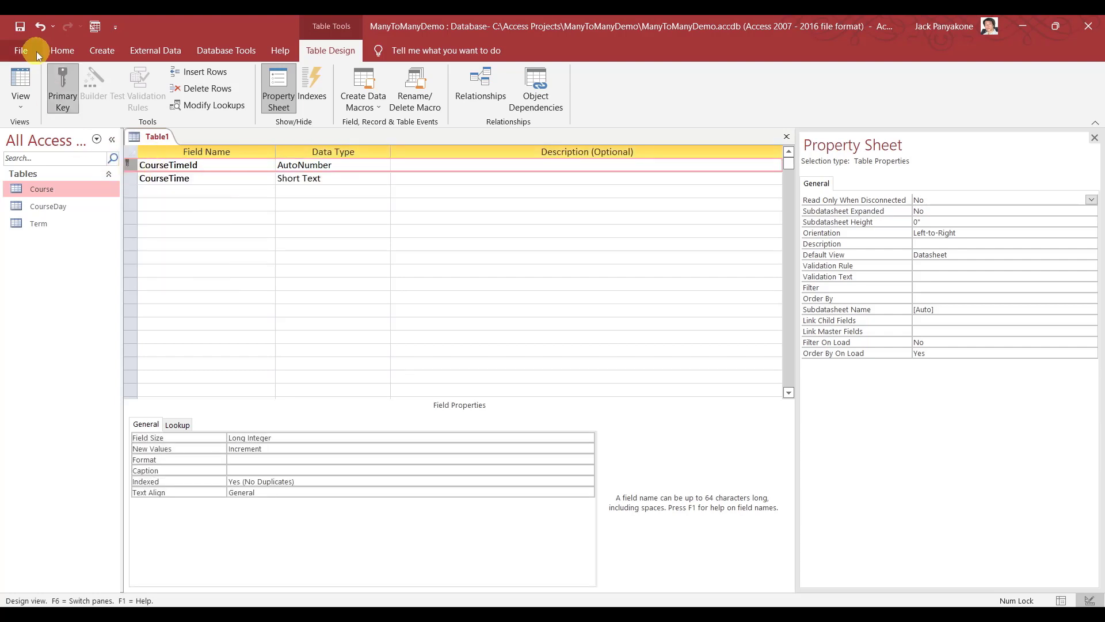
{"action": "left_click", "coordinate": [20, 27]}
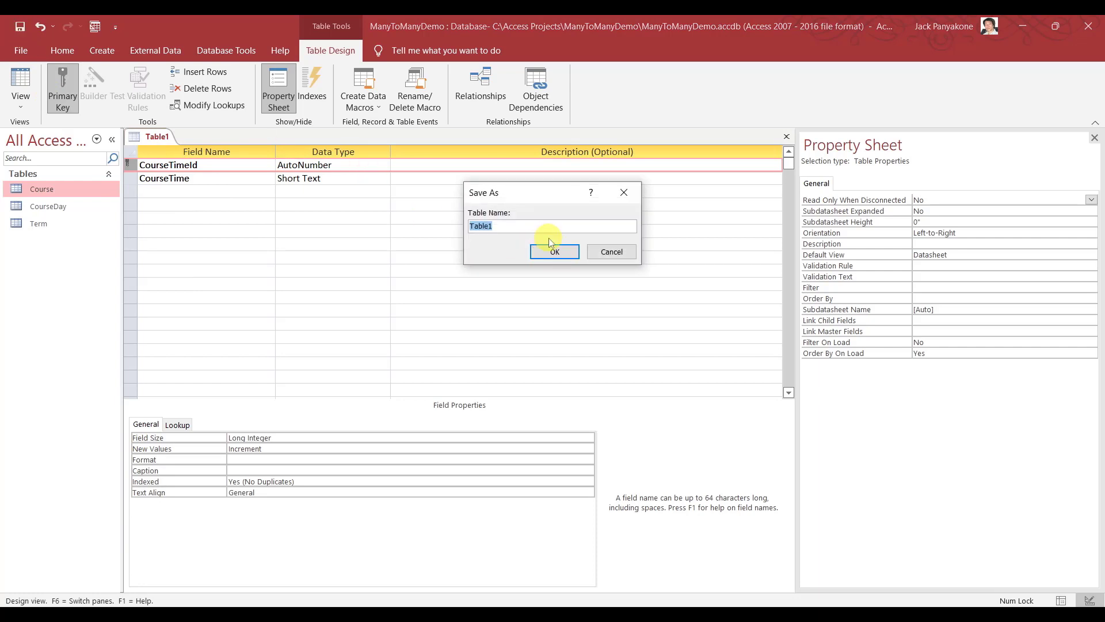
{"action": "type", "text": "CourseTime"}
{"action": "key", "text": "Return"}
Show CourseTime in Datasheet view, switch to Sample.xlsx in Excel and copy the 8 AM to 6 PM range A2:B12 on Sheet3
{"action": "left_click", "coordinate": [17, 82]}
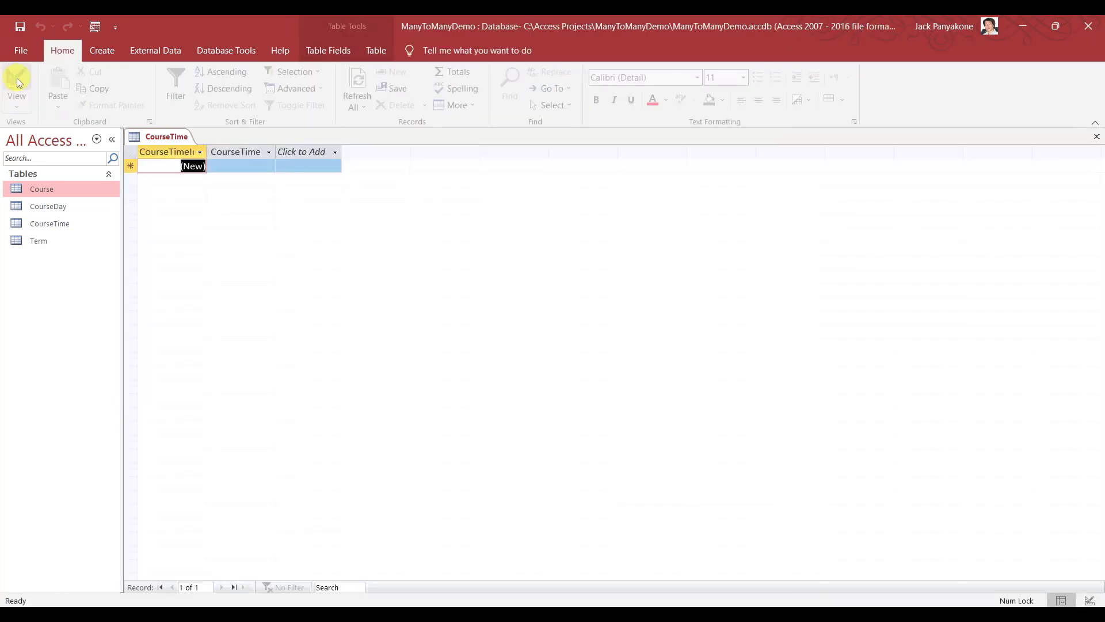
{"action": "key", "text": "alt+Tab"}
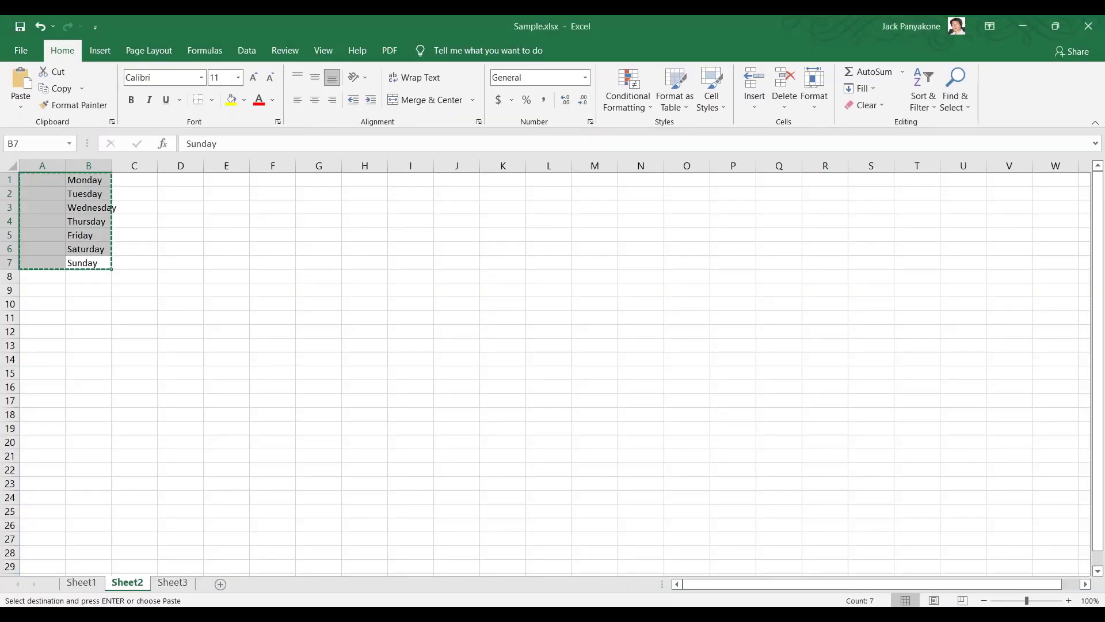
{"action": "left_click", "coordinate": [173, 582]}
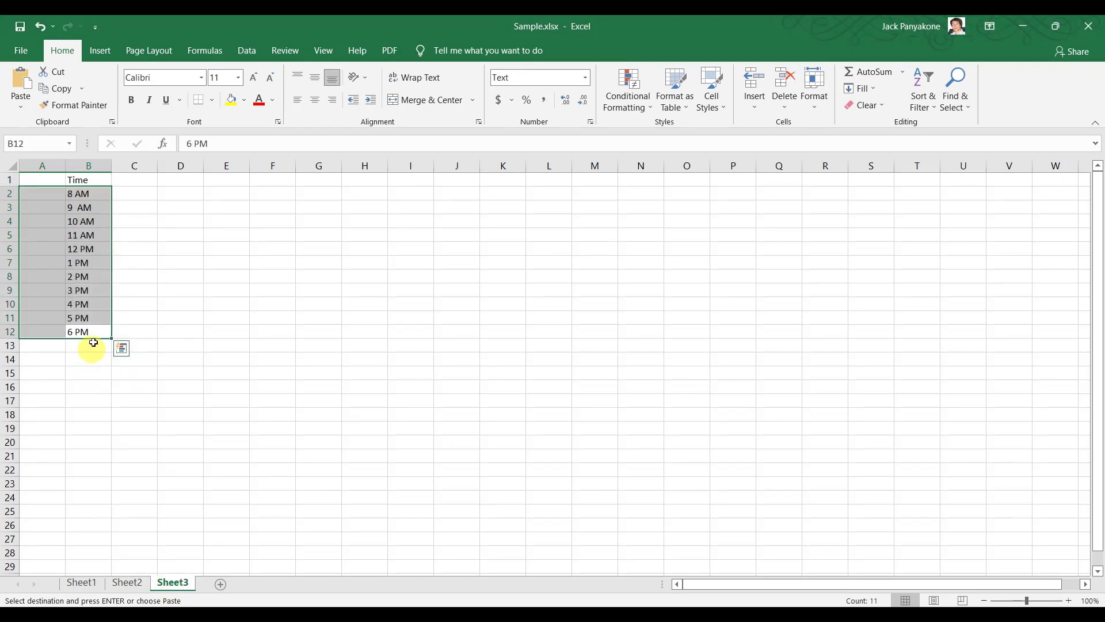
{"action": "right_click", "coordinate": [77, 254]}
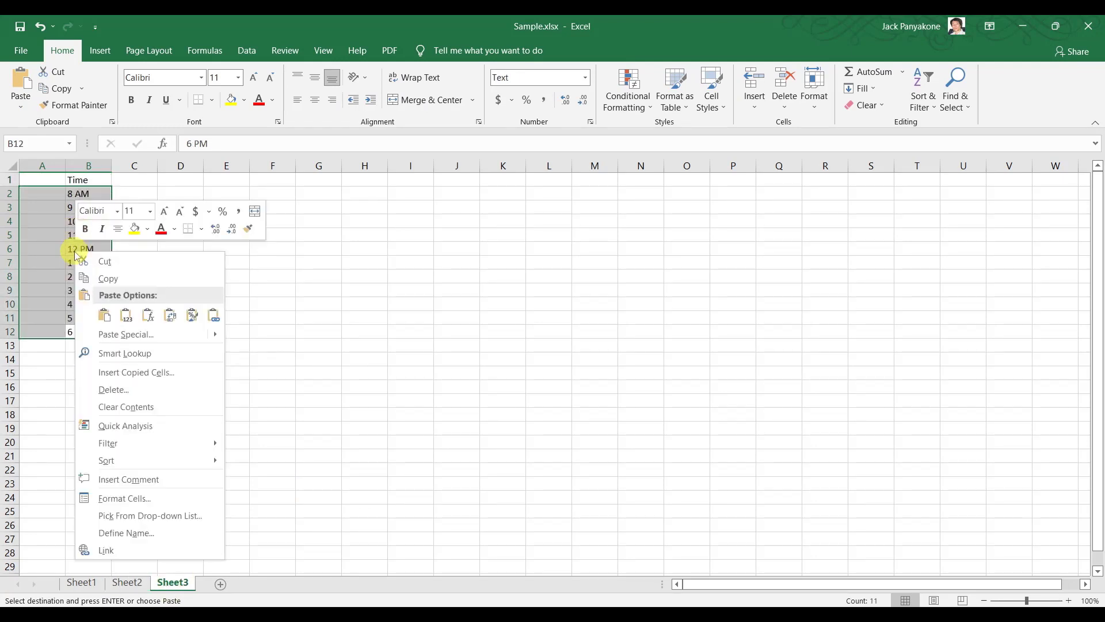
{"action": "left_click", "coordinate": [107, 280]}
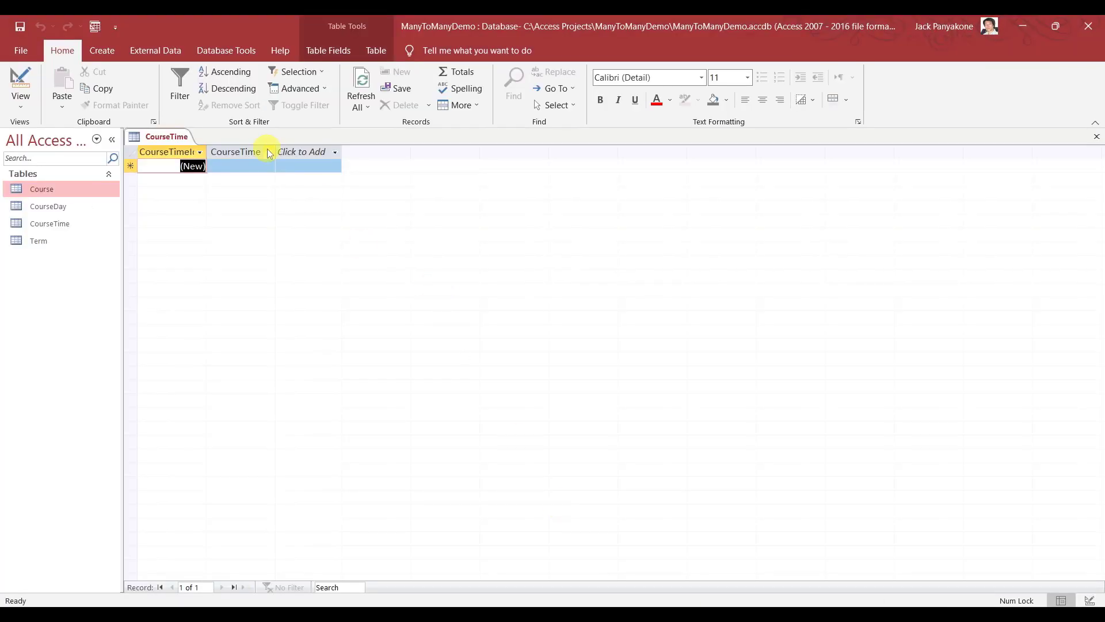
Return to Access, paste the eleven time records into the CourseTime table, and close it
{"action": "left_click", "coordinate": [132, 166]}
{"action": "right_click", "coordinate": [133, 166]}
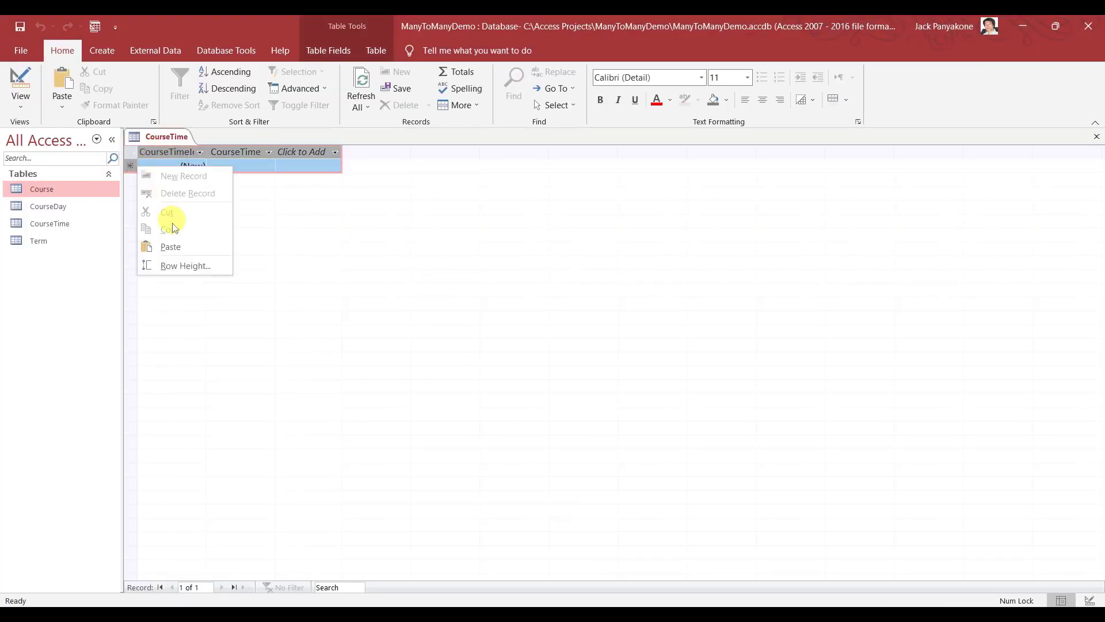
{"action": "left_click", "coordinate": [171, 246]}
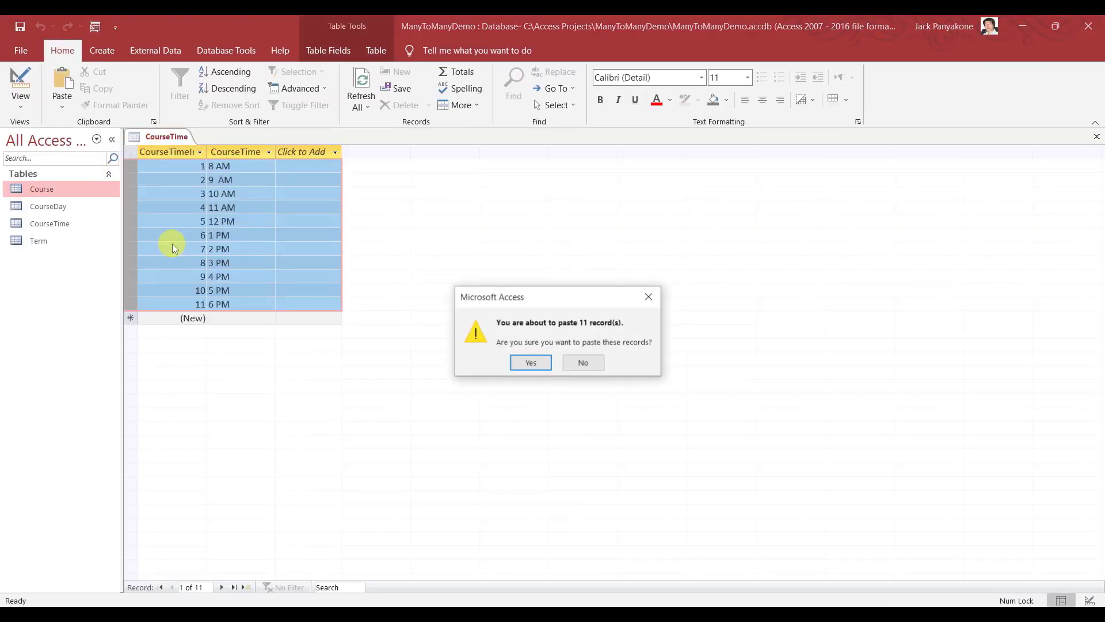
{"action": "left_click", "coordinate": [528, 364]}
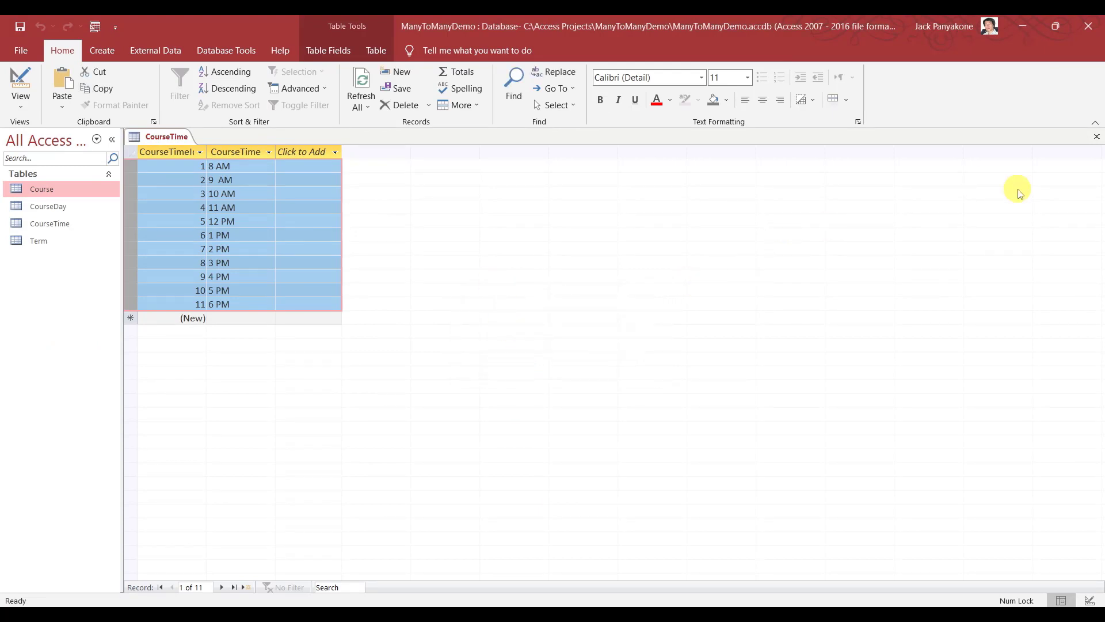
{"action": "left_click", "coordinate": [1097, 137]}
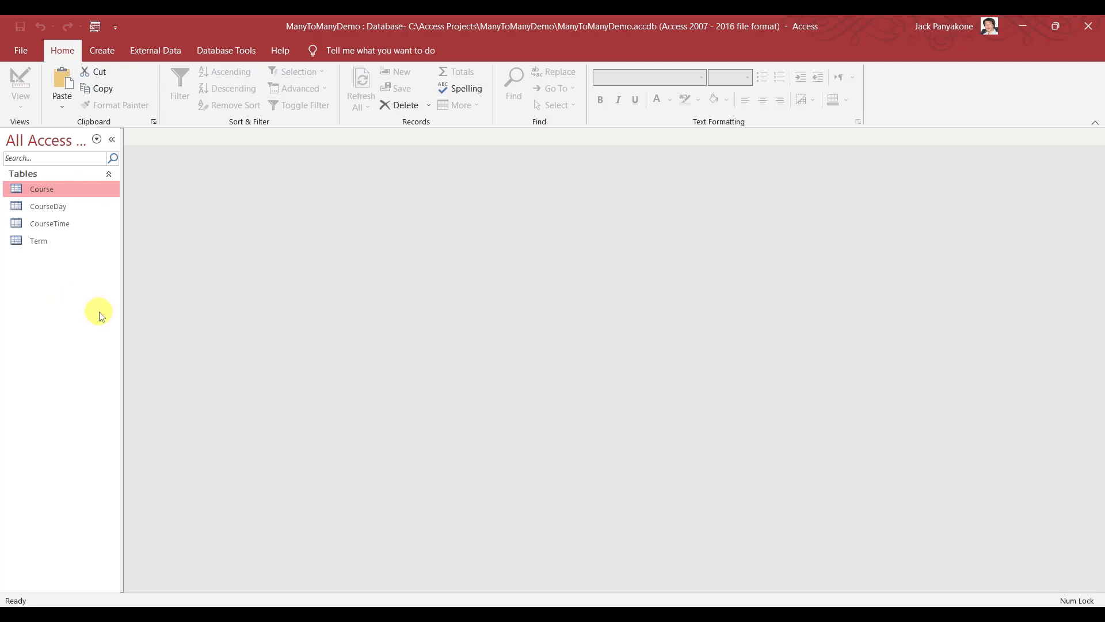
{"action": "left_click", "coordinate": [48, 206]}
{"action": "left_click", "coordinate": [52, 225]}
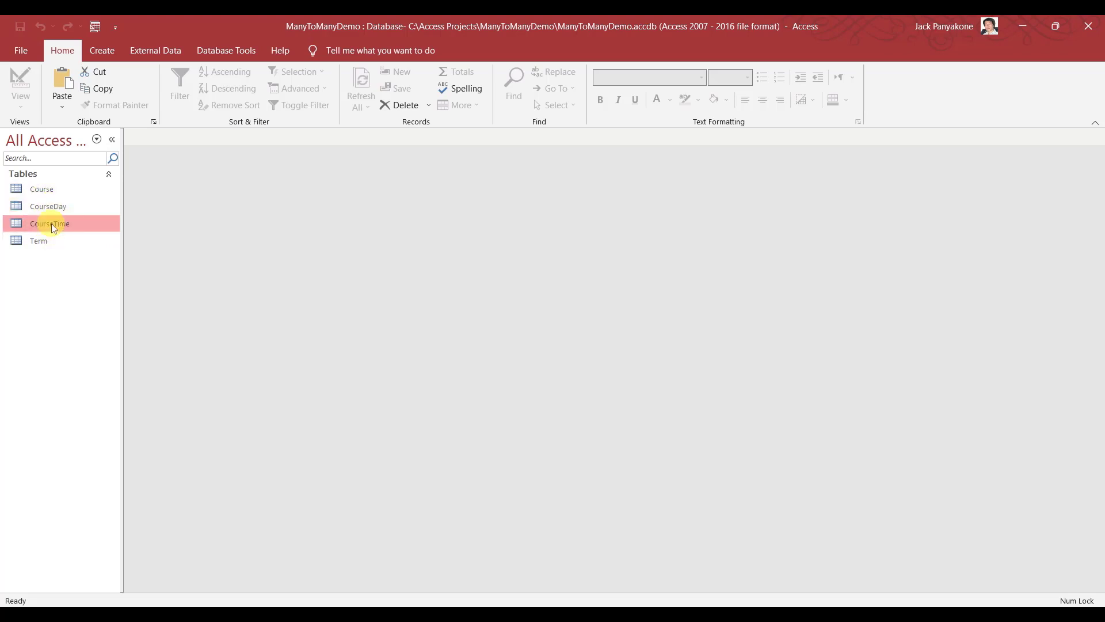
{"action": "left_click", "coordinate": [50, 211]}
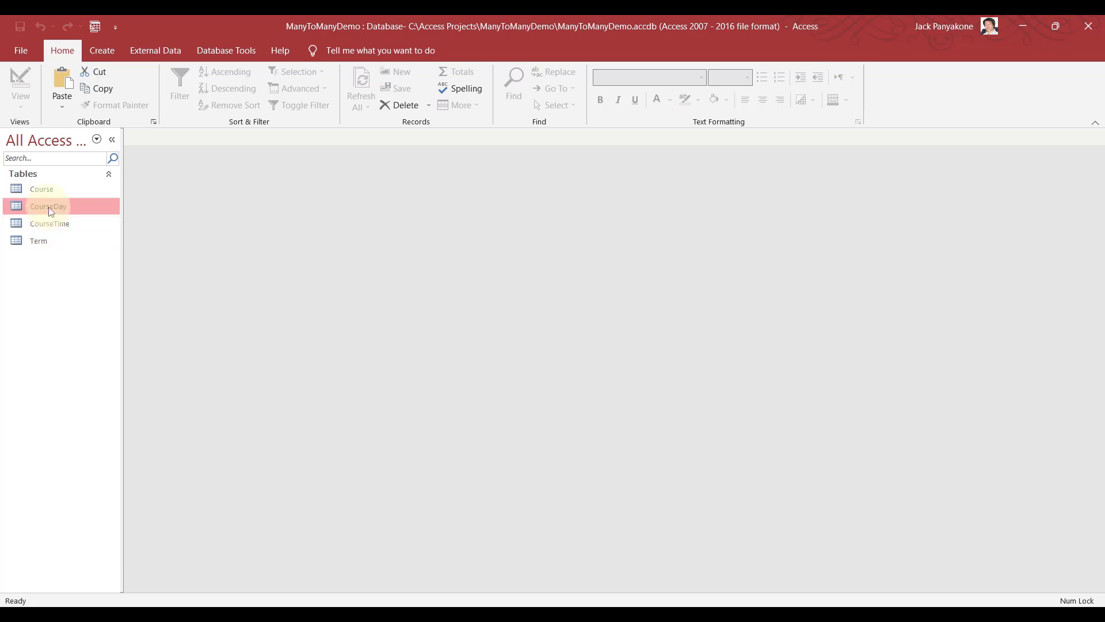
{"action": "left_click", "coordinate": [48, 220]}
{"action": "left_click", "coordinate": [46, 205]}
{"action": "left_click", "coordinate": [48, 224]}
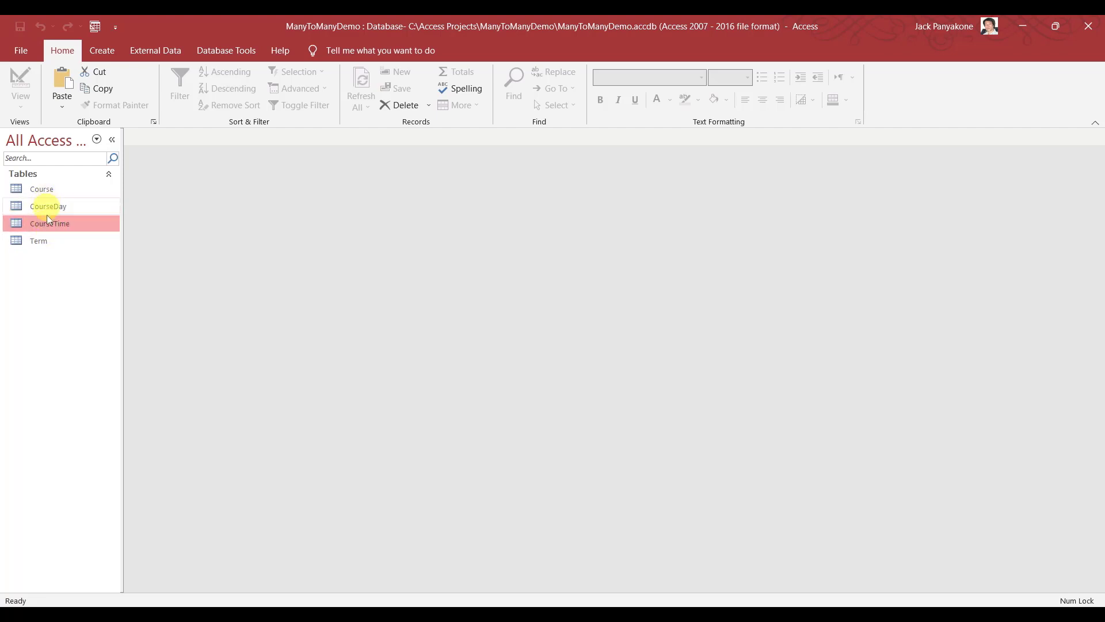
Create a new table in Design view with CourseDayId and CourseTimeId fields, both as Short Text
{"action": "left_click", "coordinate": [104, 53]}
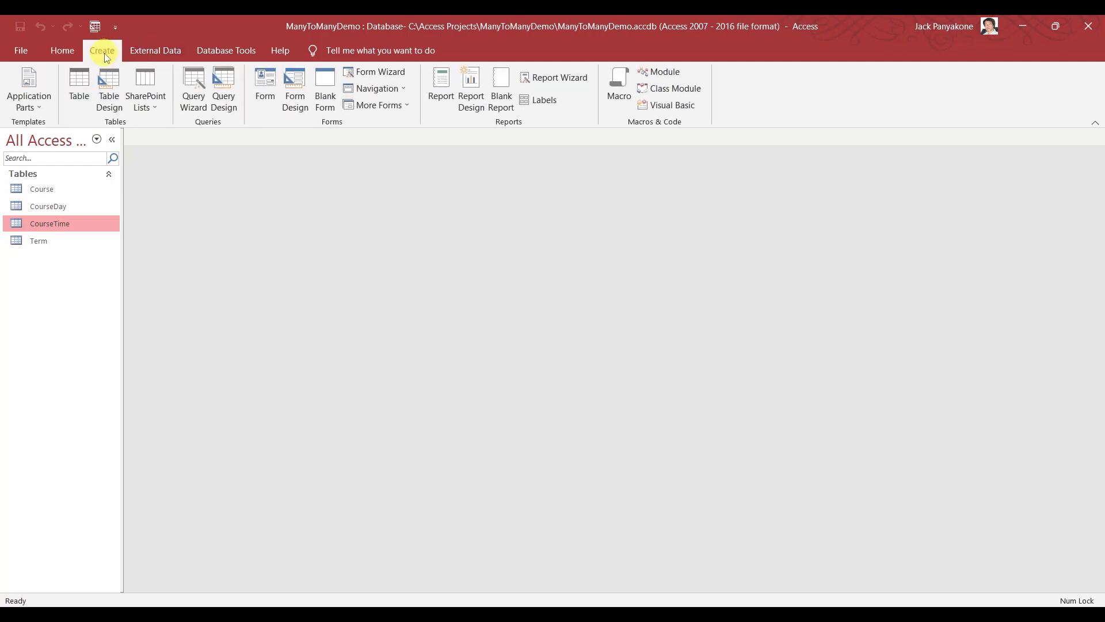
{"action": "left_click", "coordinate": [119, 74]}
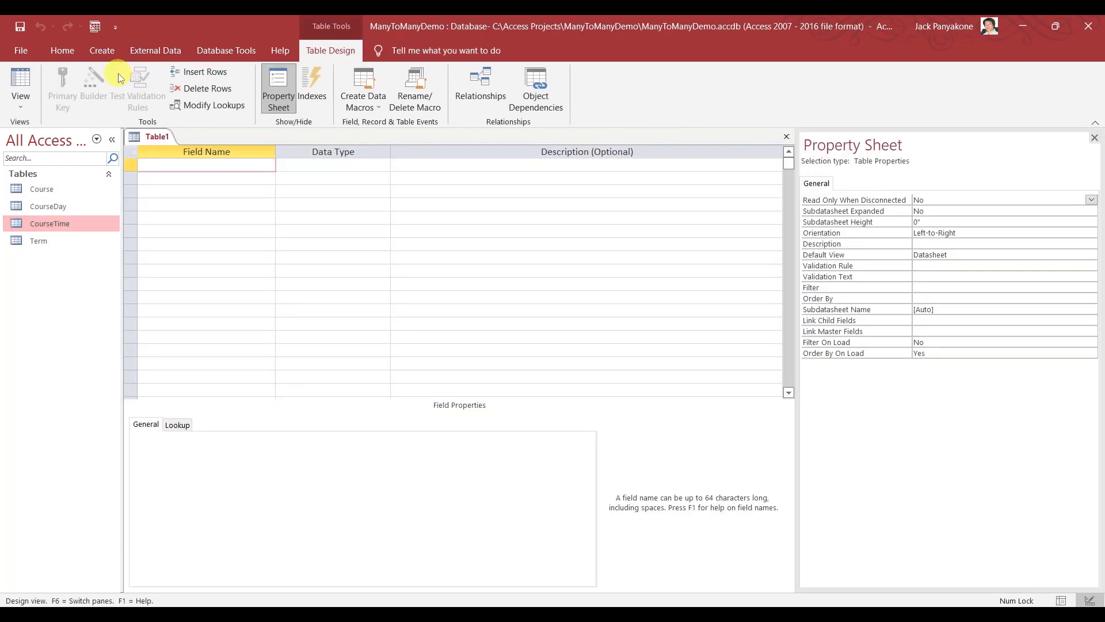
{"action": "type", "text": "Course"}
{"action": "key", "text": "BackSpace"}
{"action": "key", "text": "BackSpace"}
{"action": "key", "text": "BackSpace"}
{"action": "key", "text": "BackSpace"}
{"action": "key", "text": "BackSpace"}
{"action": "key", "text": "BackSpace"}
{"action": "type", "text": "Day"}
{"action": "key", "text": "BackSpace"}
{"action": "key", "text": "BackSpace"}
{"action": "type", "text": "ayTime"}
{"action": "key", "text": "BackSpace"}
{"action": "key", "text": "BackSpace"}
{"action": "key", "text": "BackSpace"}
{"action": "key", "text": "BackSpace"}
{"action": "key", "text": "BackSpace"}
{"action": "key", "text": "BackSpace"}
{"action": "key", "text": "BackSpace"}
{"action": "type", "text": "CourseDayId"}
{"action": "key", "text": "Down"}
{"action": "type", "text": "Cour"}
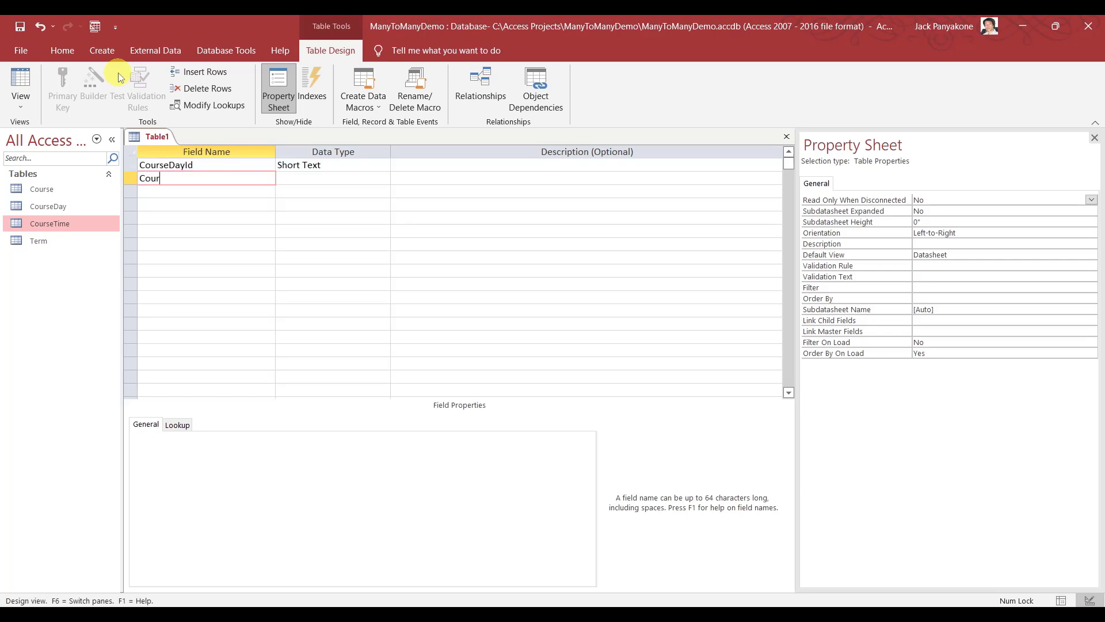
{"action": "type", "text": "seTimeId"}
Make CourseDayId and CourseTimeId a combined primary key and save the table as DayTimeReference
{"action": "left_click", "coordinate": [131, 166]}
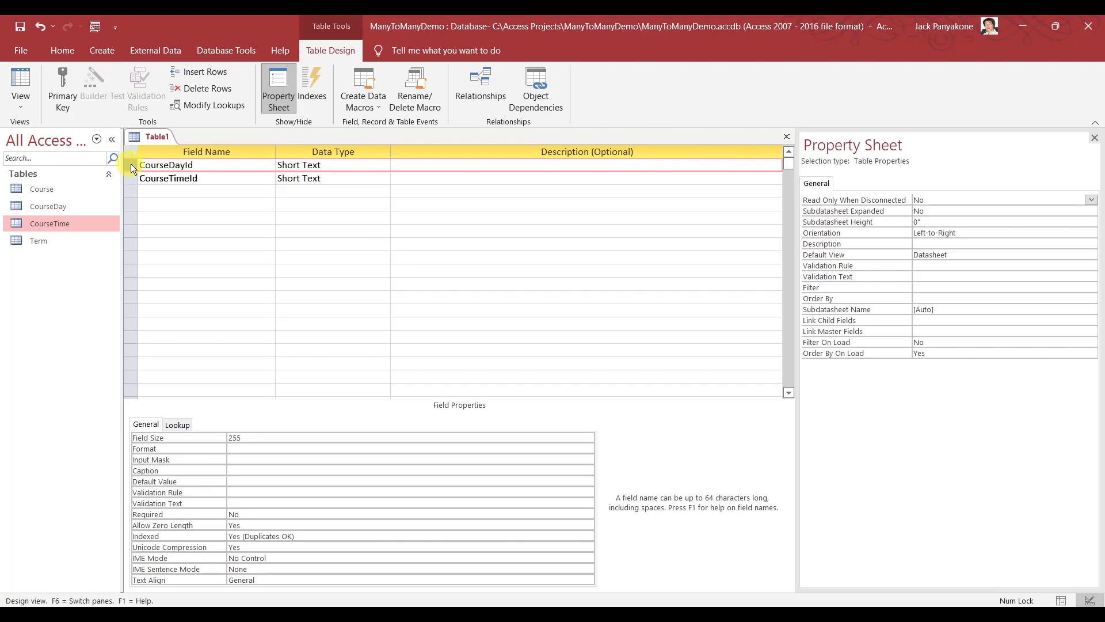
{"action": "left_click", "coordinate": [131, 178], "text": "shift"}
{"action": "right_click", "coordinate": [131, 179]}
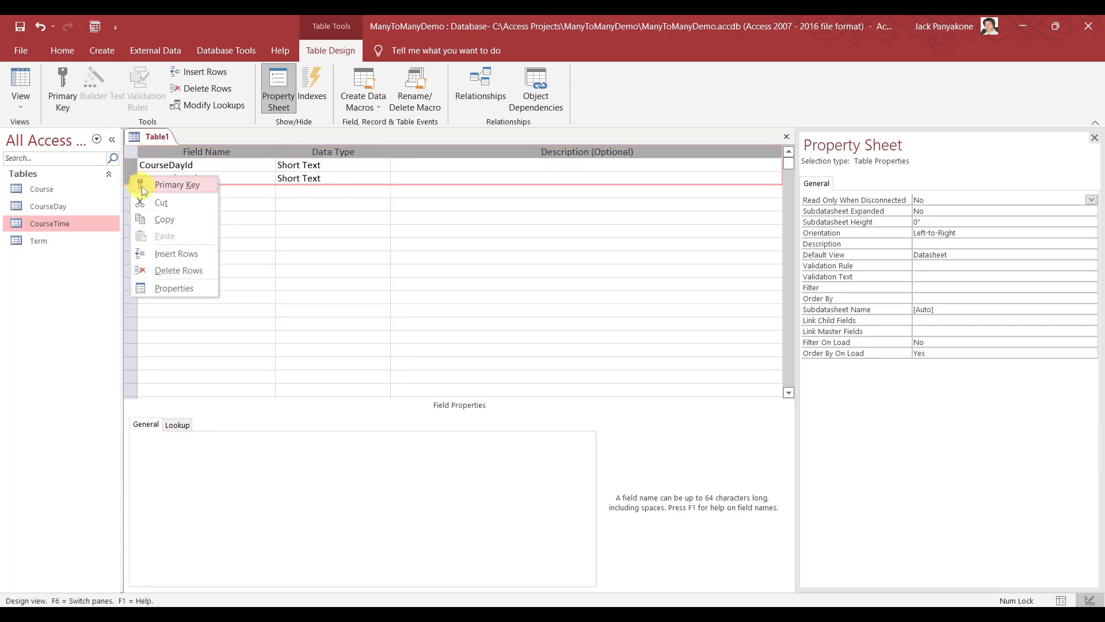
{"action": "left_click", "coordinate": [142, 184]}
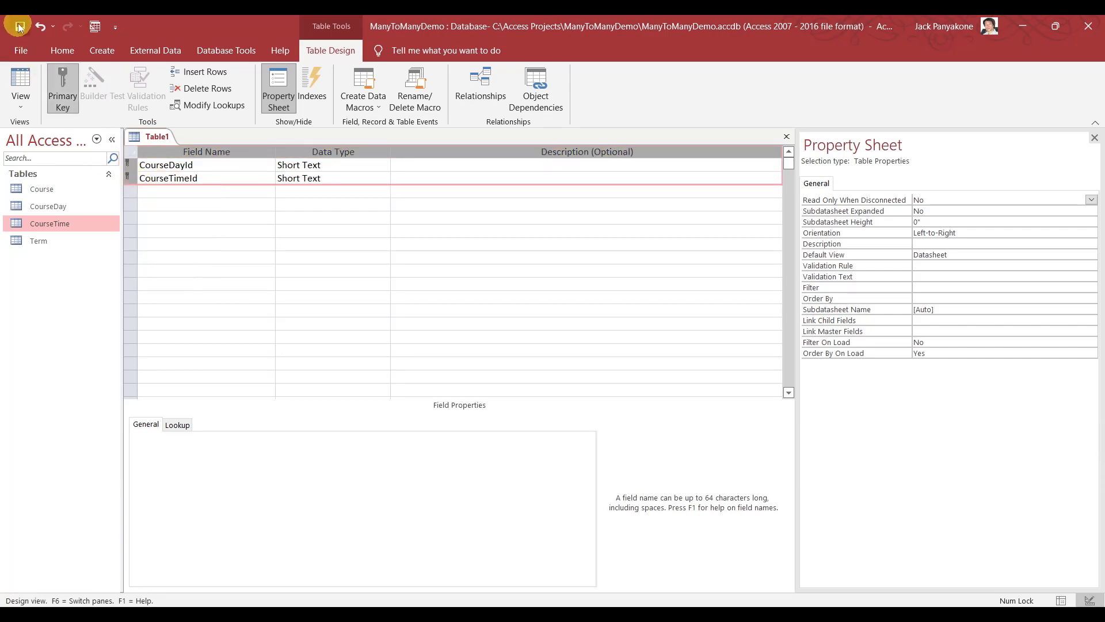
{"action": "left_click", "coordinate": [20, 26]}
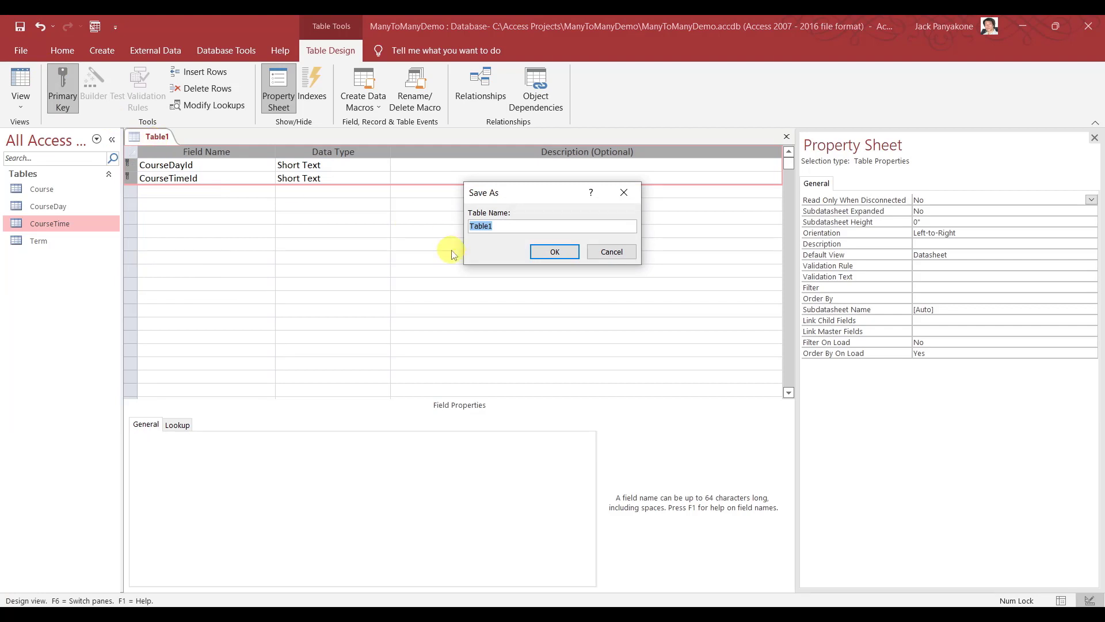
{"action": "type", "text": "C"}
{"action": "type", "text": "ayTim"}
{"action": "type", "text": "eReference"}
{"action": "key", "text": "Return"}
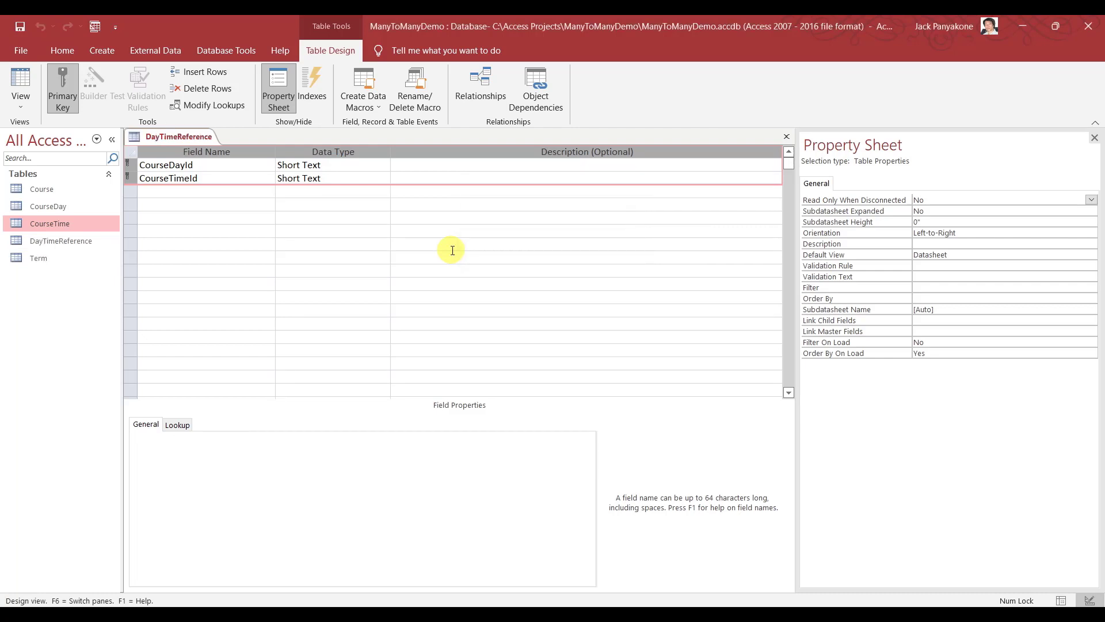
Review the DayTimeReference and CourseTime tables in Datasheet view, and close both
{"action": "double_click", "coordinate": [75, 242]}
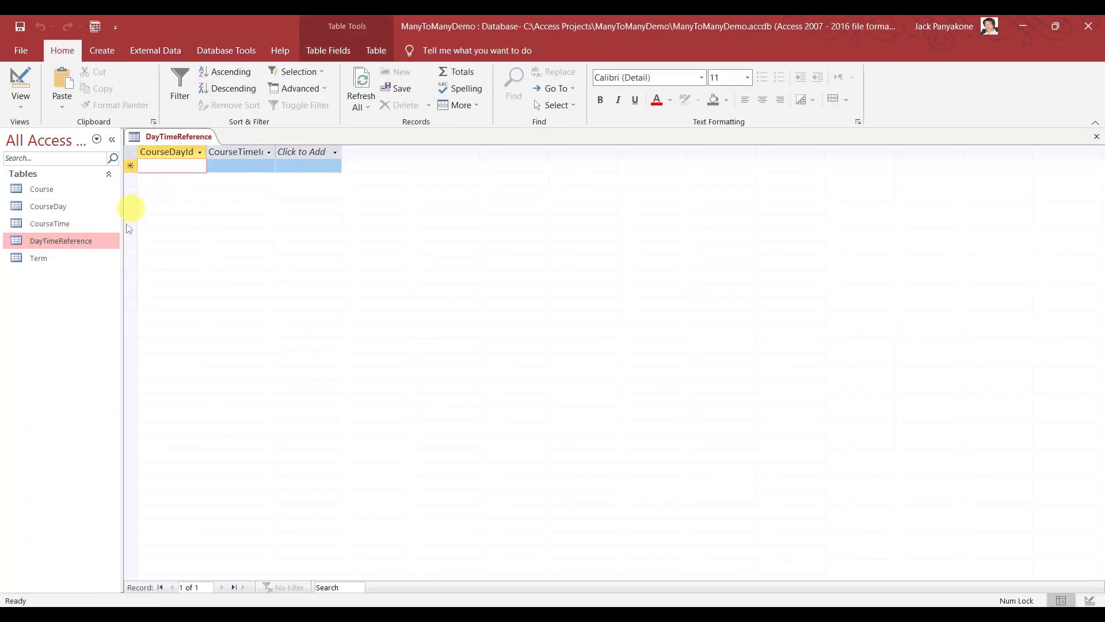
{"action": "left_click", "coordinate": [52, 209]}
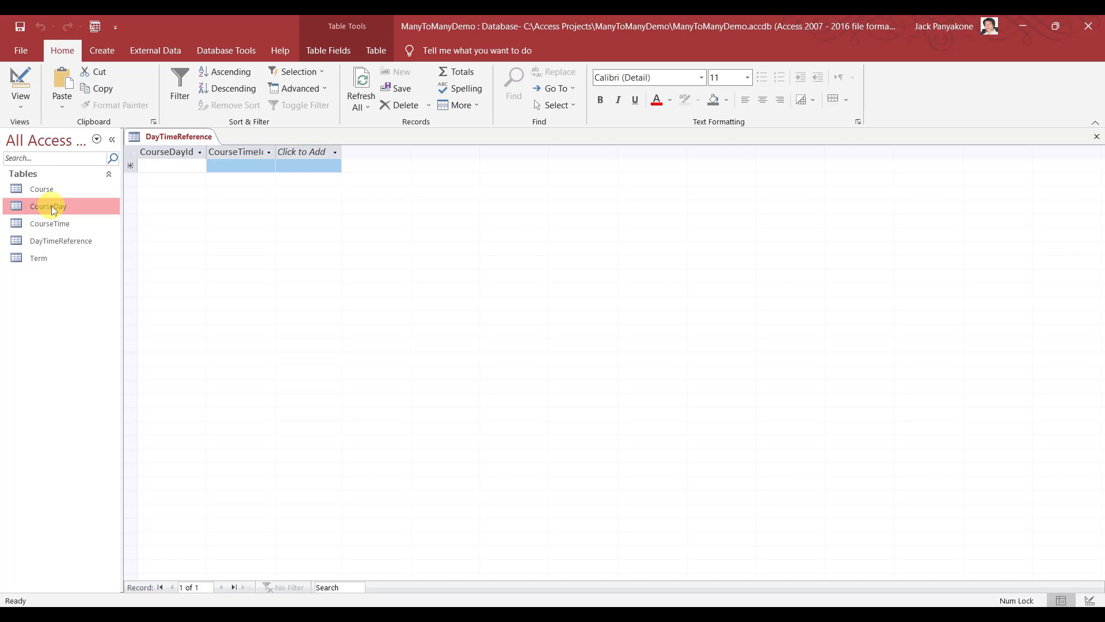
{"action": "double_click", "coordinate": [51, 223]}
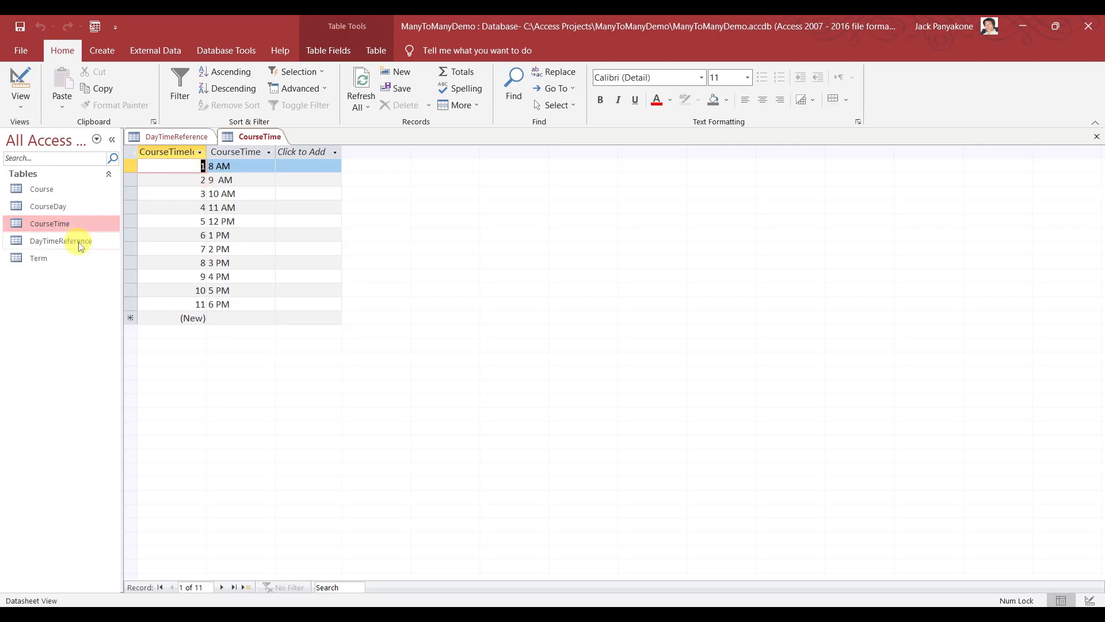
{"action": "right_click", "coordinate": [239, 138]}
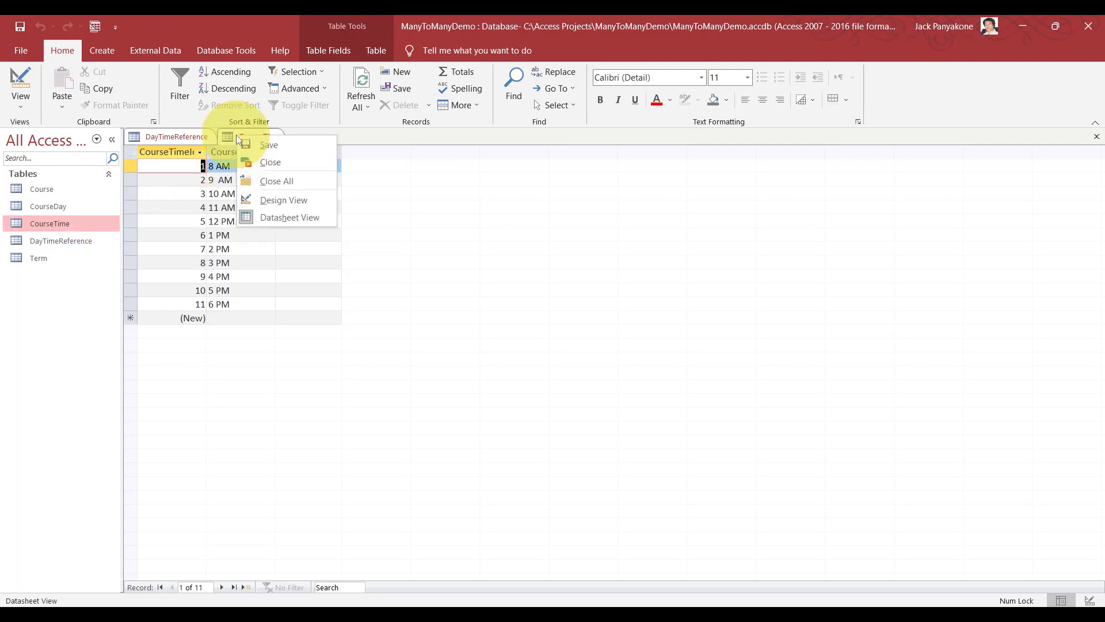
{"action": "left_click", "coordinate": [277, 165]}
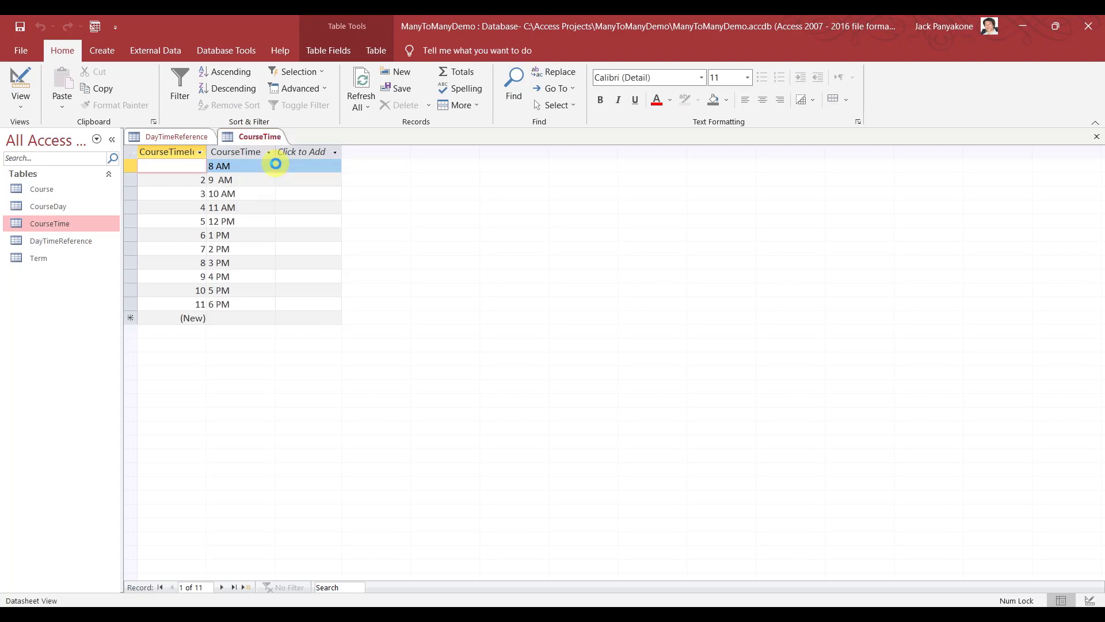
{"action": "right_click", "coordinate": [189, 133]}
{"action": "left_click", "coordinate": [217, 162]}
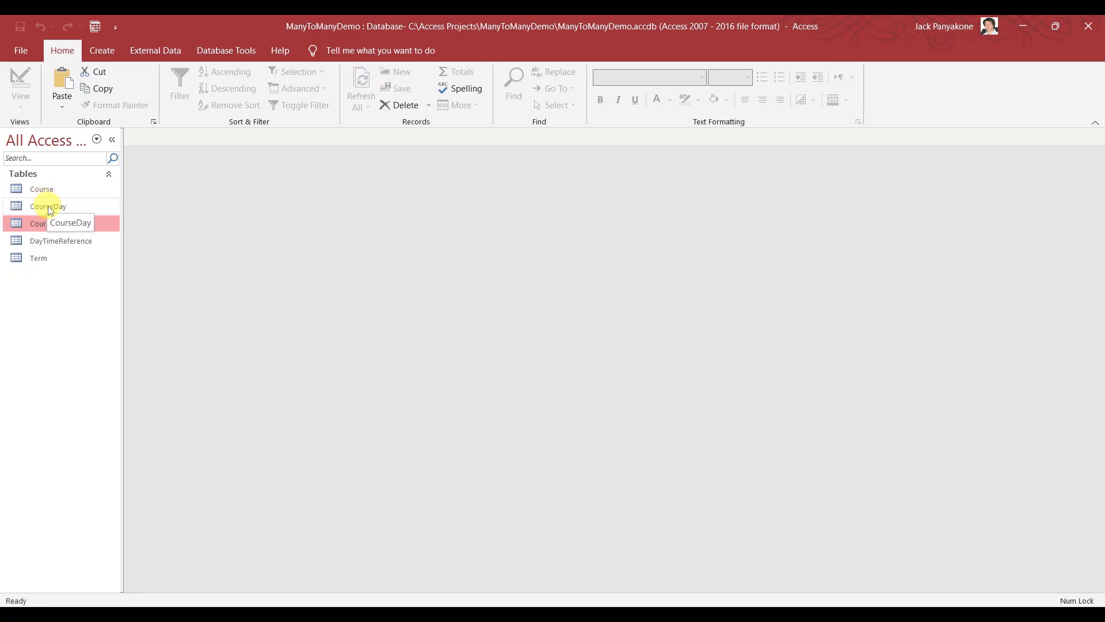
Create a new table in Design view with CourseId and CourseDayId fields, both as Number
{"action": "left_click", "coordinate": [104, 51]}
{"action": "left_click", "coordinate": [106, 89]}
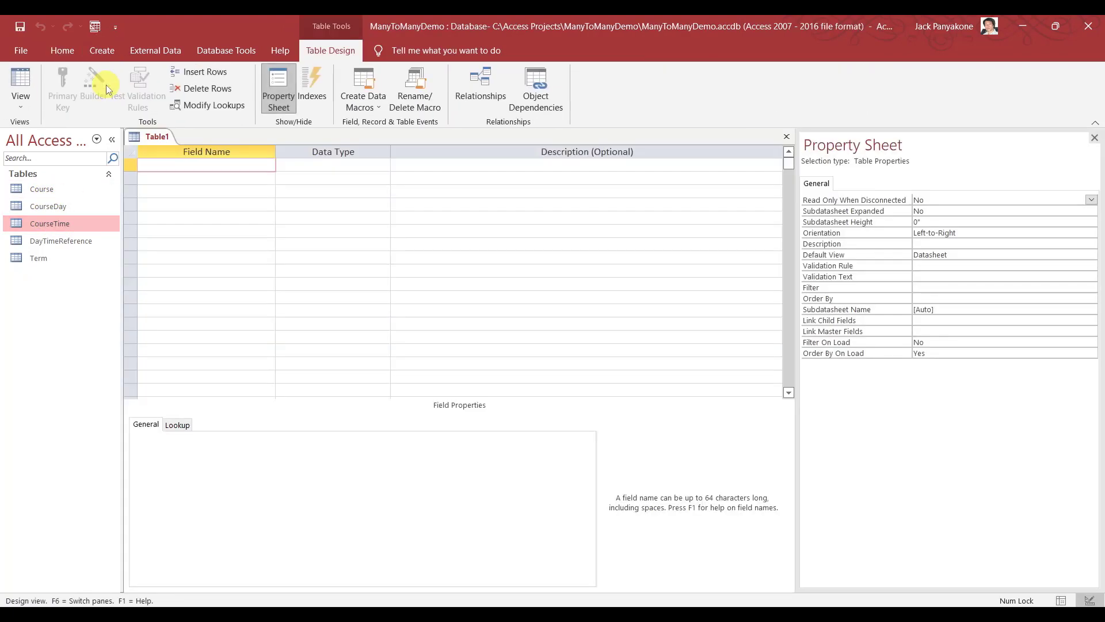
{"action": "type", "text": "CourseId"}
{"action": "key", "text": "Down"}
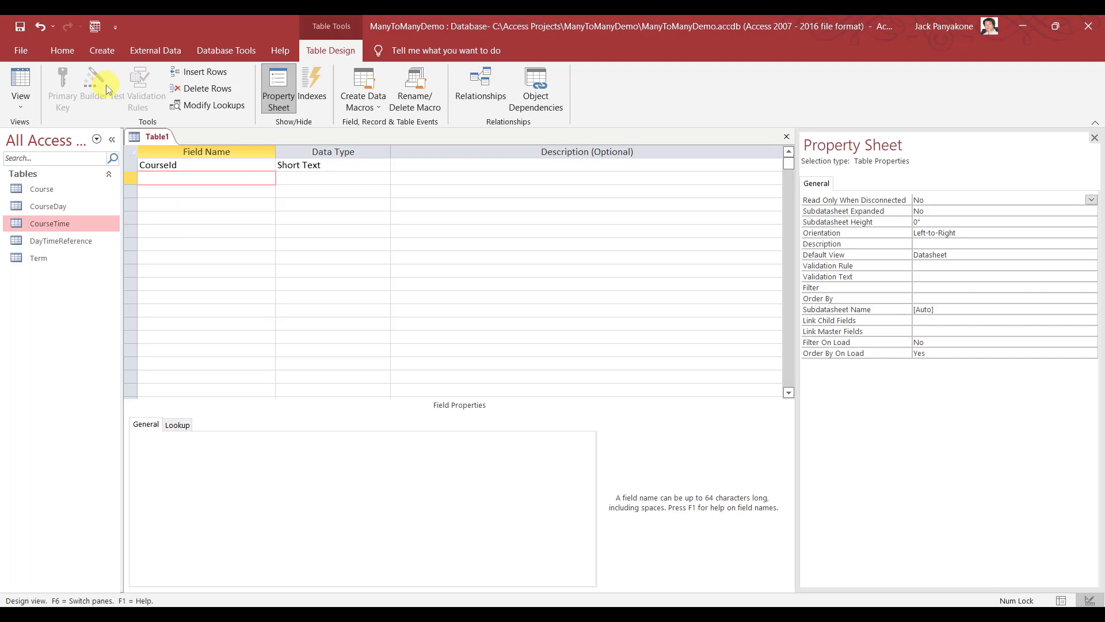
{"action": "type", "text": "CourseDayId"}
{"action": "key", "text": "Tab"}
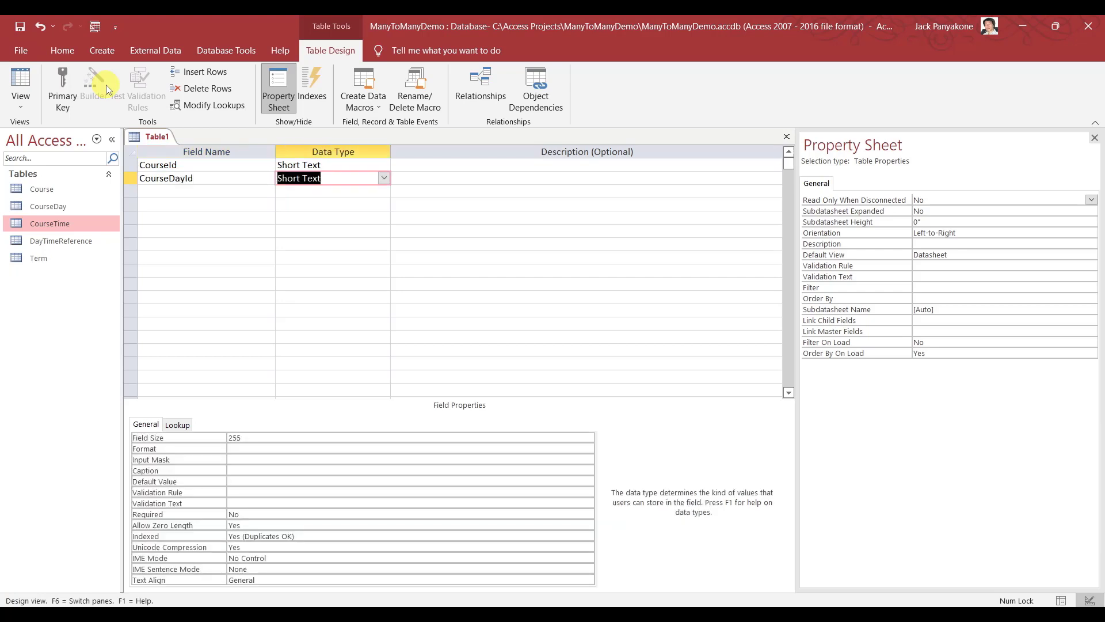
{"action": "type", "text": "number"}
{"action": "key", "text": "Up"}
{"action": "type", "text": "n"}
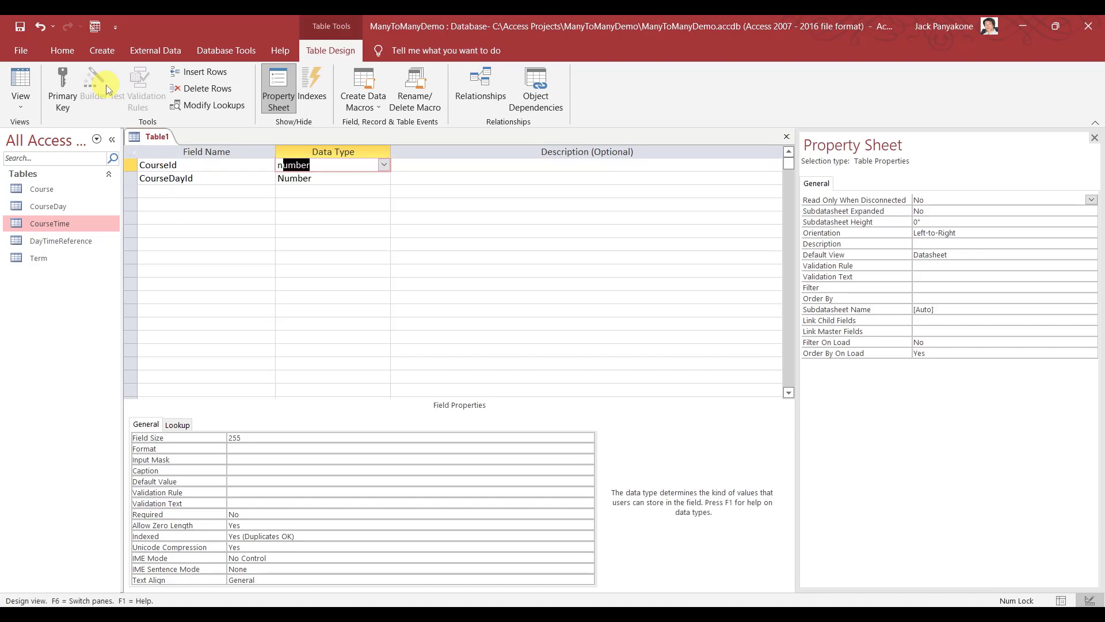
Add a third field named CourseTimeID with the Number data type
{"action": "key", "text": "Down"}
{"action": "key", "text": "Tab"}
{"action": "key", "text": "Tab"}
{"action": "type", "text": "C"}
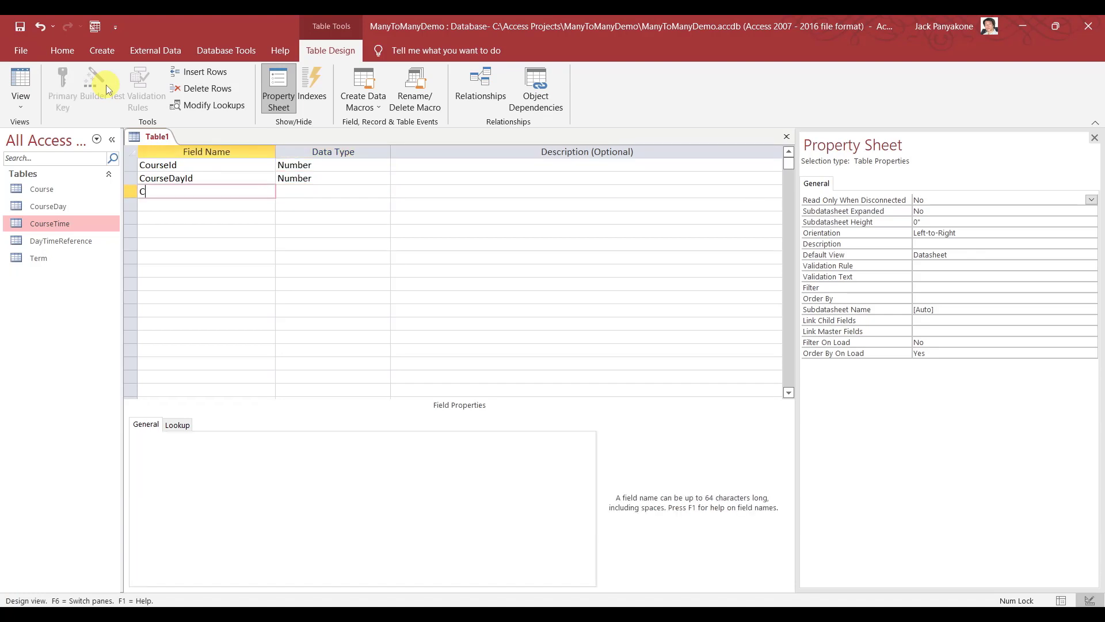
{"action": "type", "text": "ourseTimeID"}
{"action": "key", "text": "Tab"}
{"action": "type", "text": "n"}
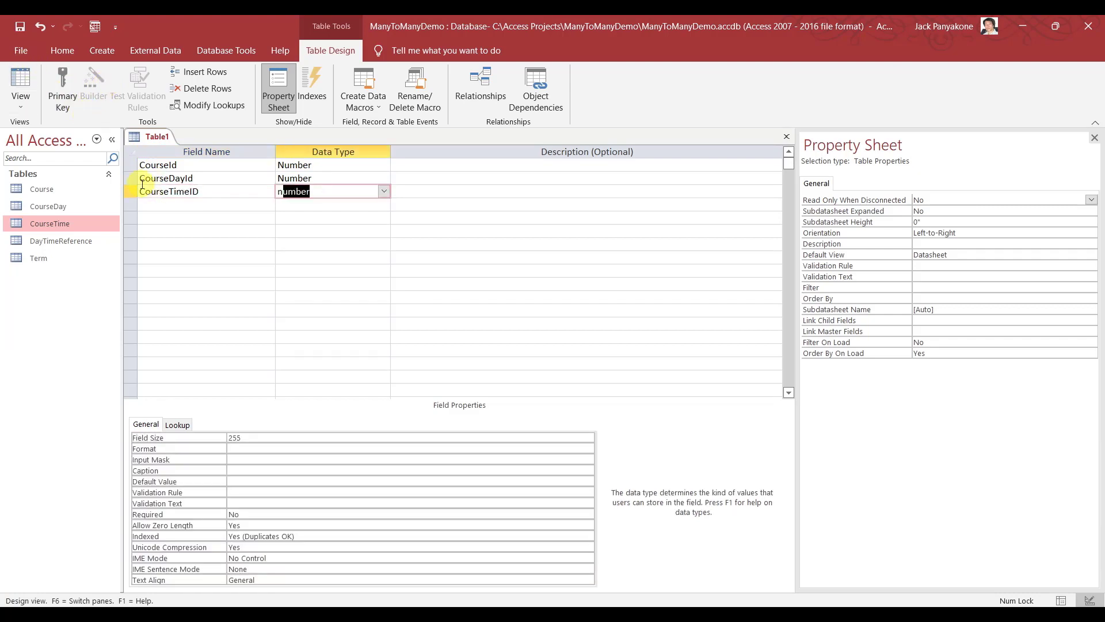
Make CourseId, CourseDayId and CourseTimeID a combined primary key and save the table as CourseDayTimeReference
{"action": "left_click", "coordinate": [133, 166]}
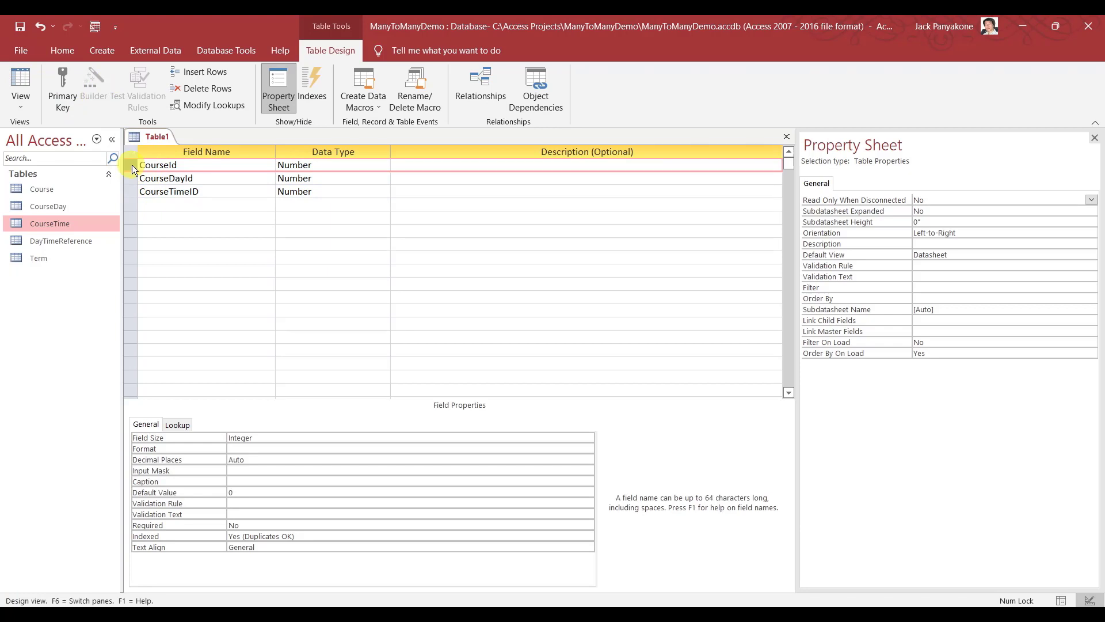
{"action": "left_click_drag", "start_coordinate": [133, 165], "coordinate": [134, 190]}
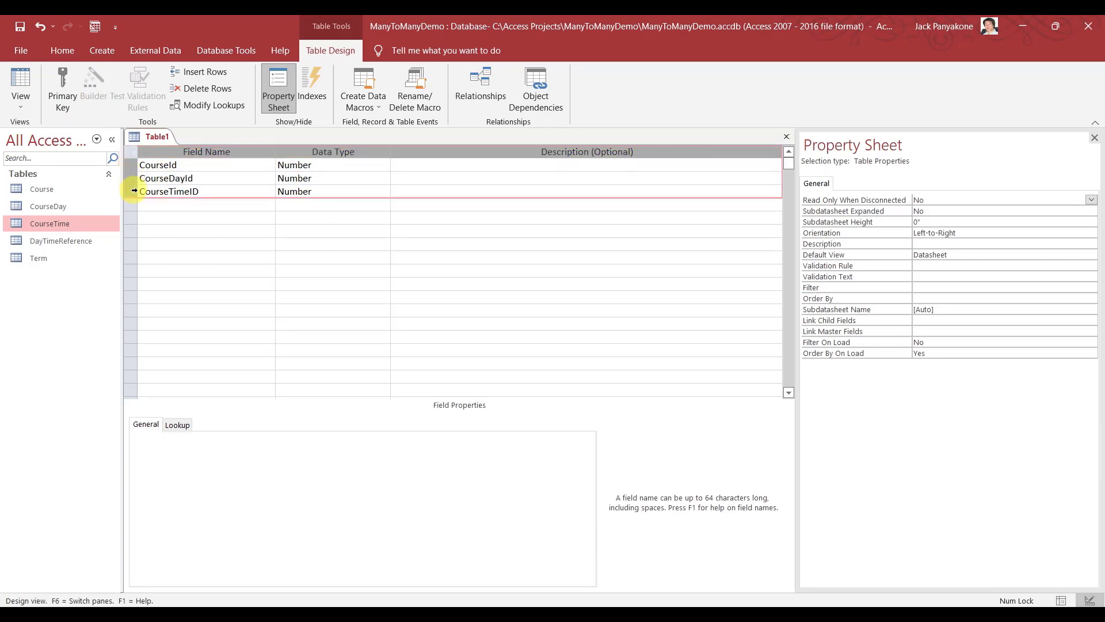
{"action": "right_click", "coordinate": [134, 191]}
{"action": "left_click", "coordinate": [151, 199]}
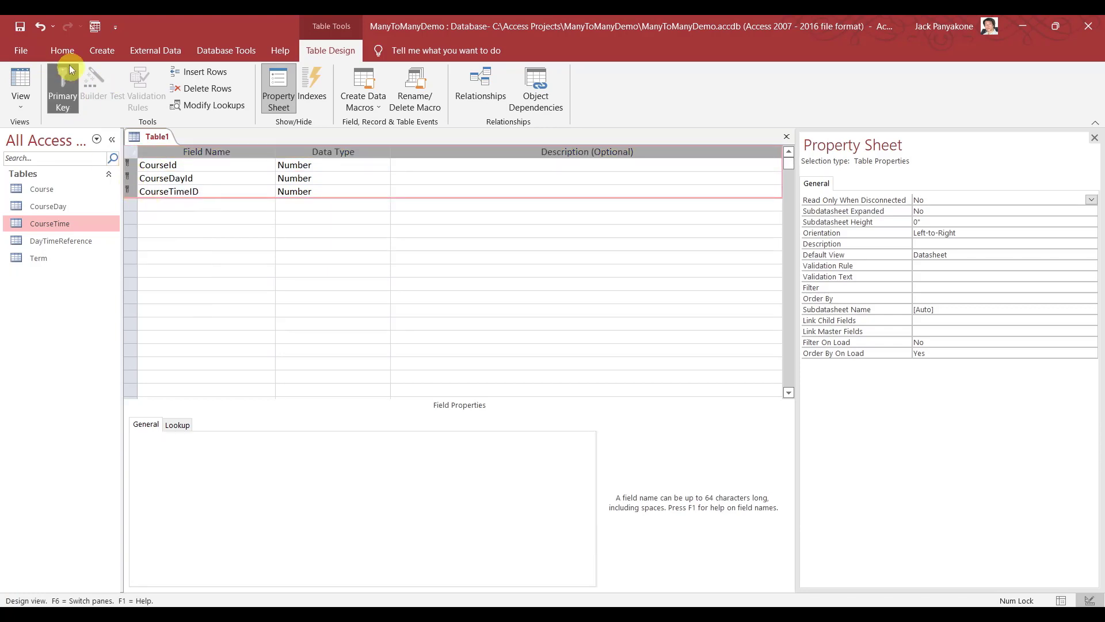
{"action": "left_click", "coordinate": [20, 26]}
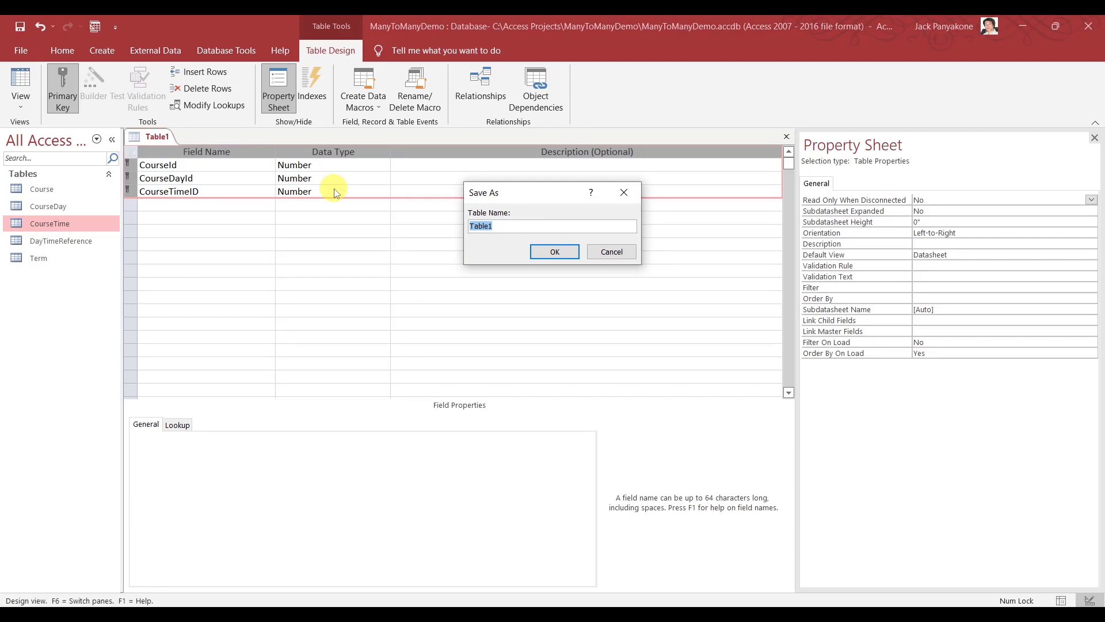
{"action": "type", "text": "CourseDayTimeReference"}
{"action": "key", "text": "Return"}
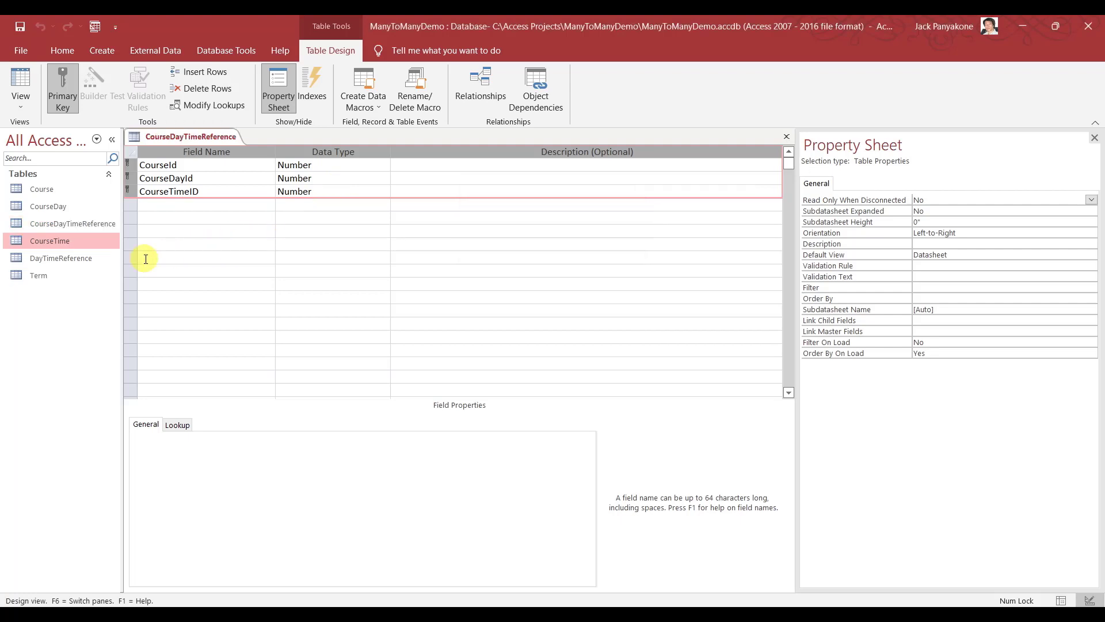
Change CourseDayId and CourseTimeId in the DayTimeReference table to Number, save it, and close both open table designs
{"action": "right_click", "coordinate": [60, 256]}
{"action": "left_click", "coordinate": [80, 283]}
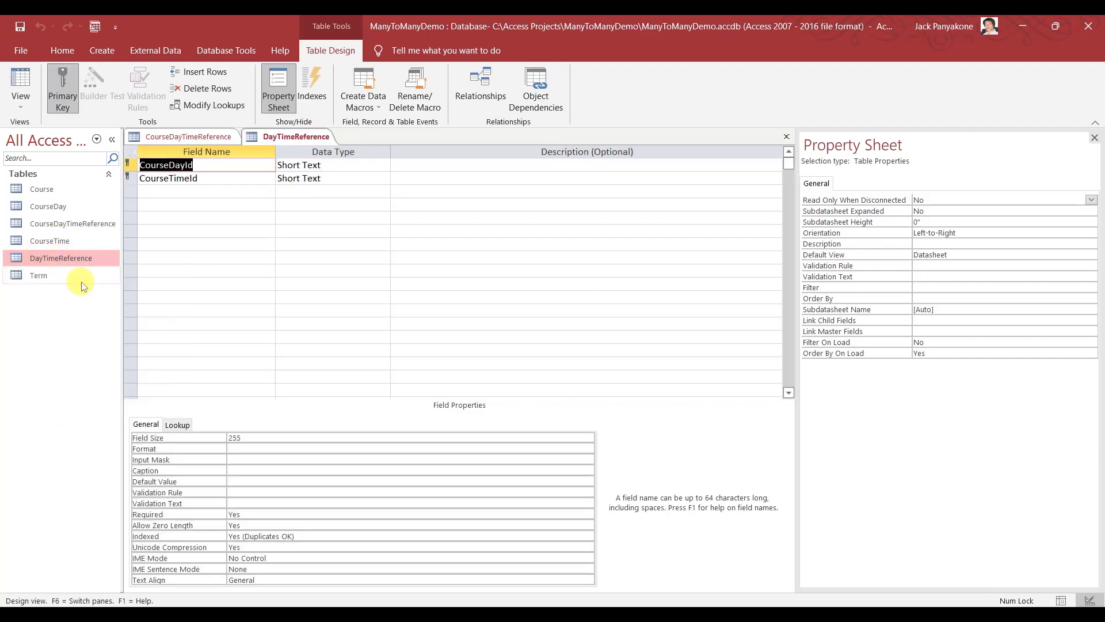
{"action": "left_click", "coordinate": [330, 167]}
{"action": "type", "text": "number"}
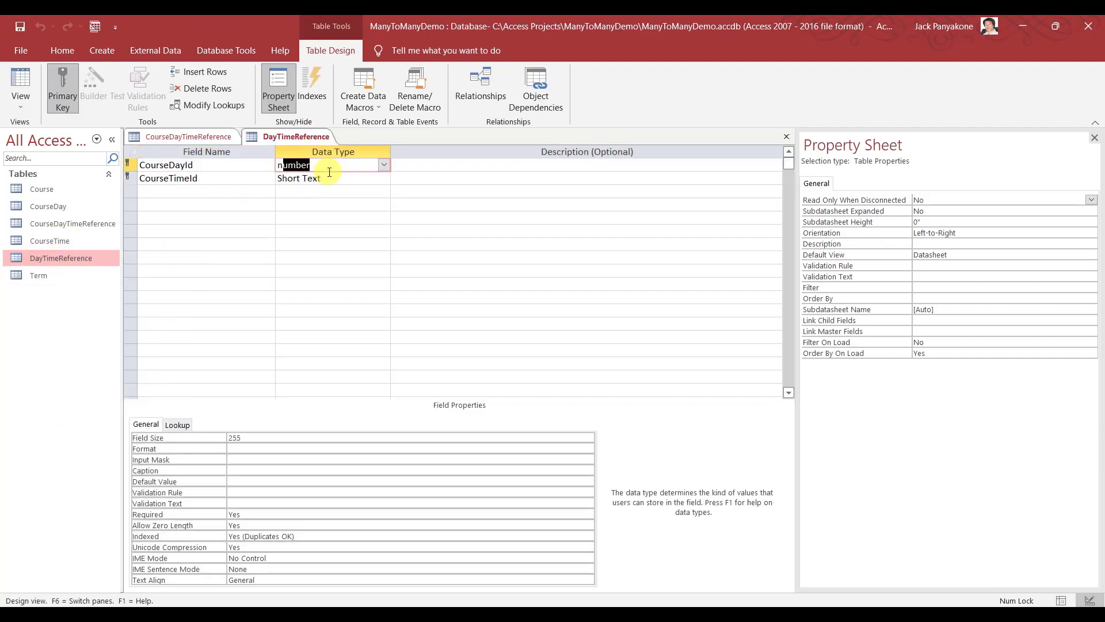
{"action": "key", "text": "Down"}
{"action": "type", "text": "n"}
{"action": "key", "text": "Up"}
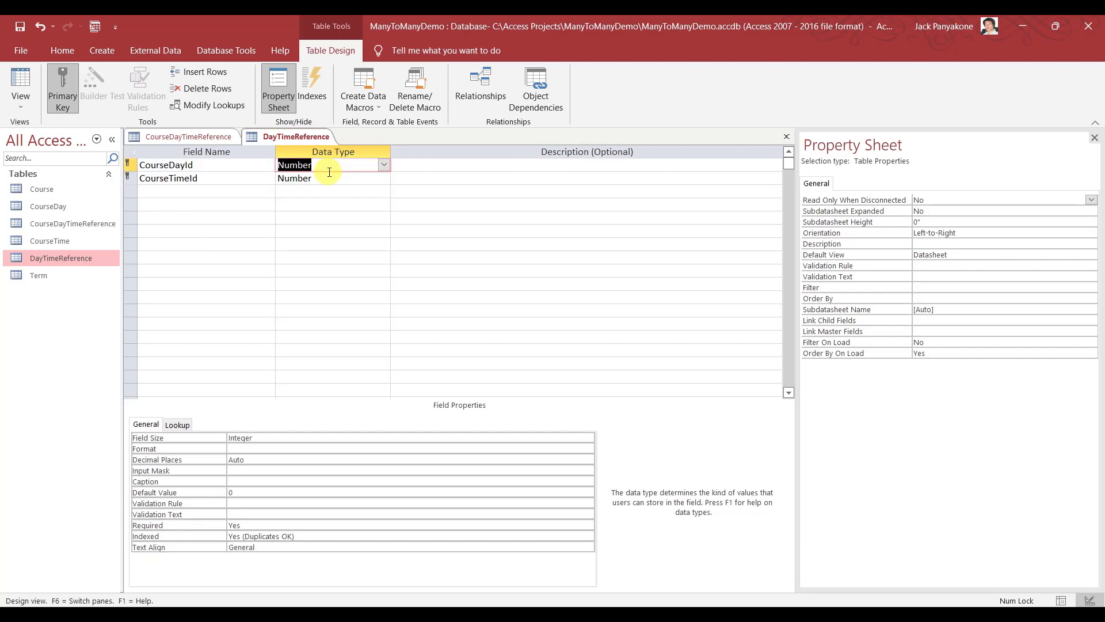
{"action": "left_click", "coordinate": [20, 27]}
{"action": "left_click", "coordinate": [787, 136]}
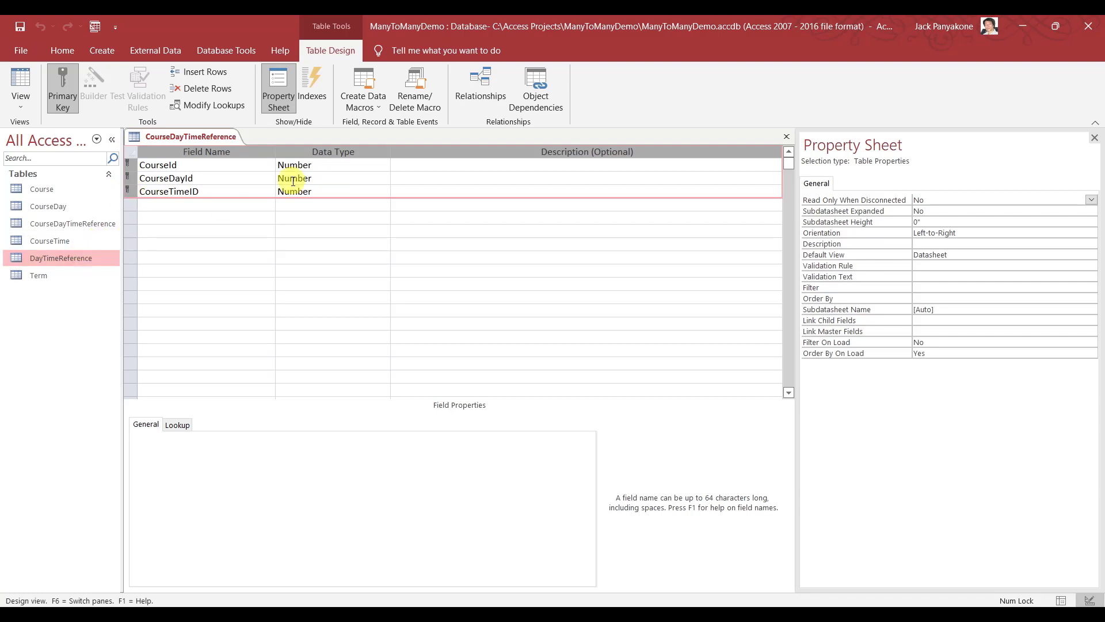
{"action": "left_click", "coordinate": [787, 137]}
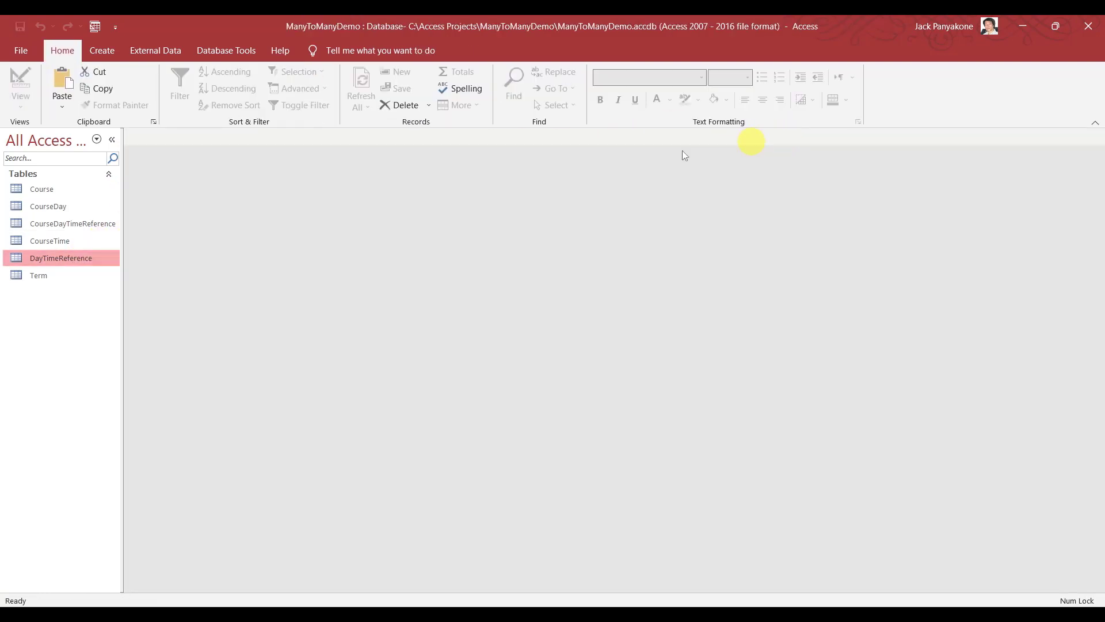
Review the CourseDayTimeReference and DayTimeReference tables in Datasheet view, closing each one
{"action": "double_click", "coordinate": [64, 225]}
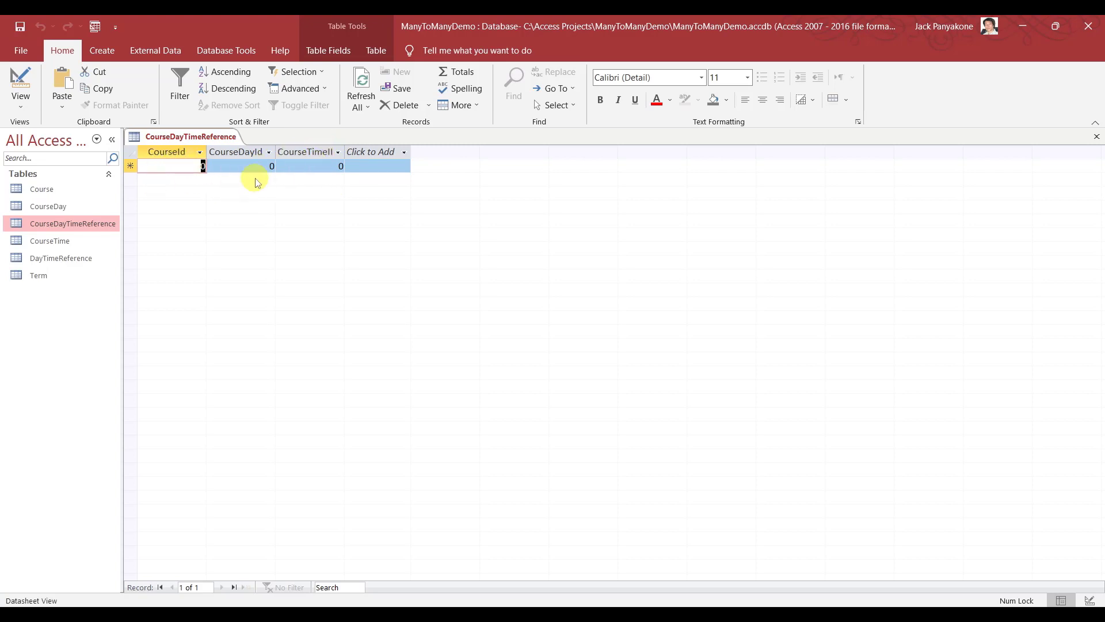
{"action": "left_click", "coordinate": [1097, 138]}
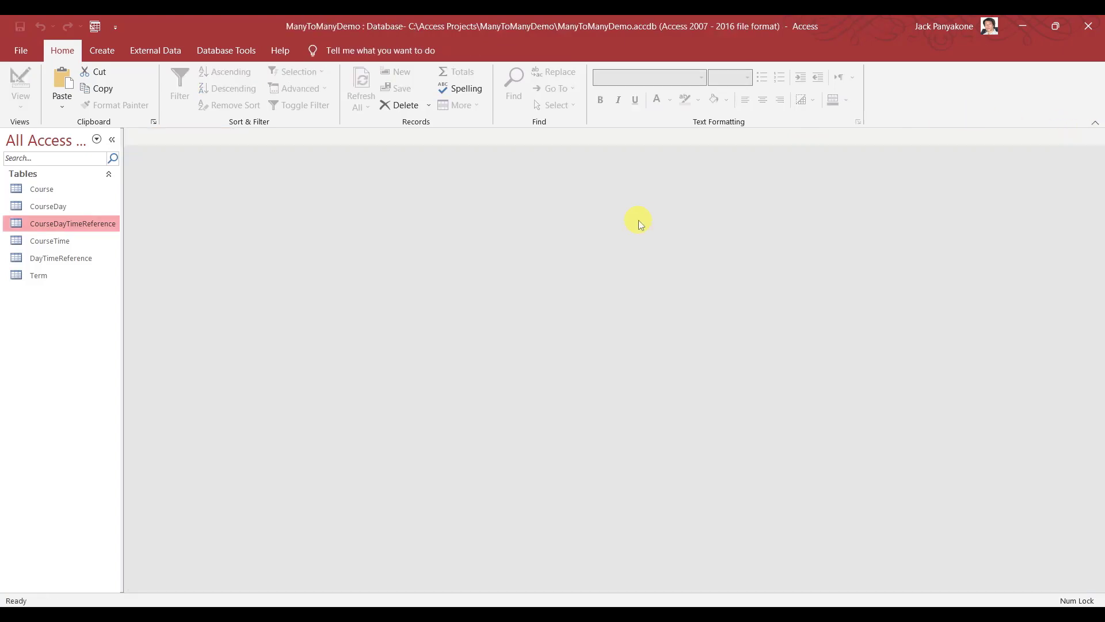
{"action": "double_click", "coordinate": [79, 262]}
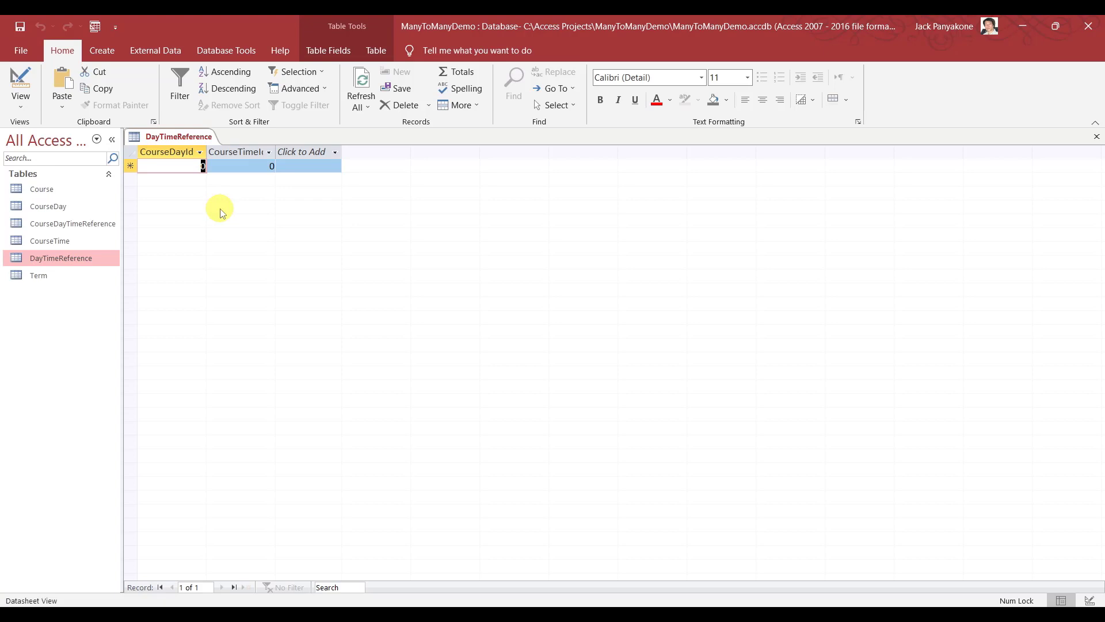
{"action": "left_click", "coordinate": [1097, 137]}
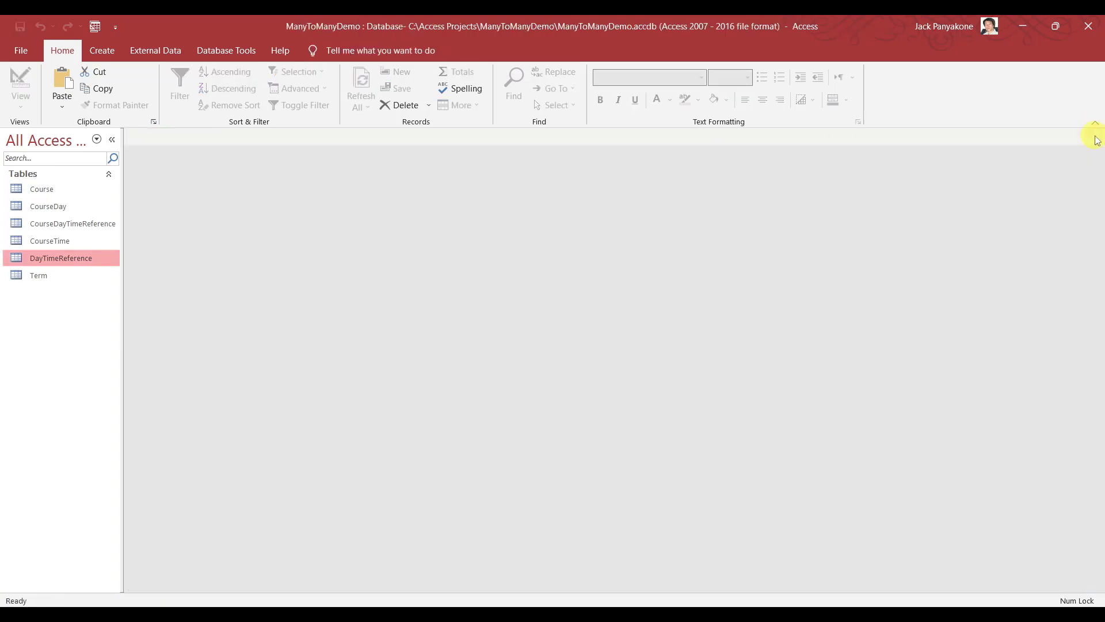
Create a new VBA module and name it DayTimeDbAccess
{"action": "left_click", "coordinate": [101, 50]}
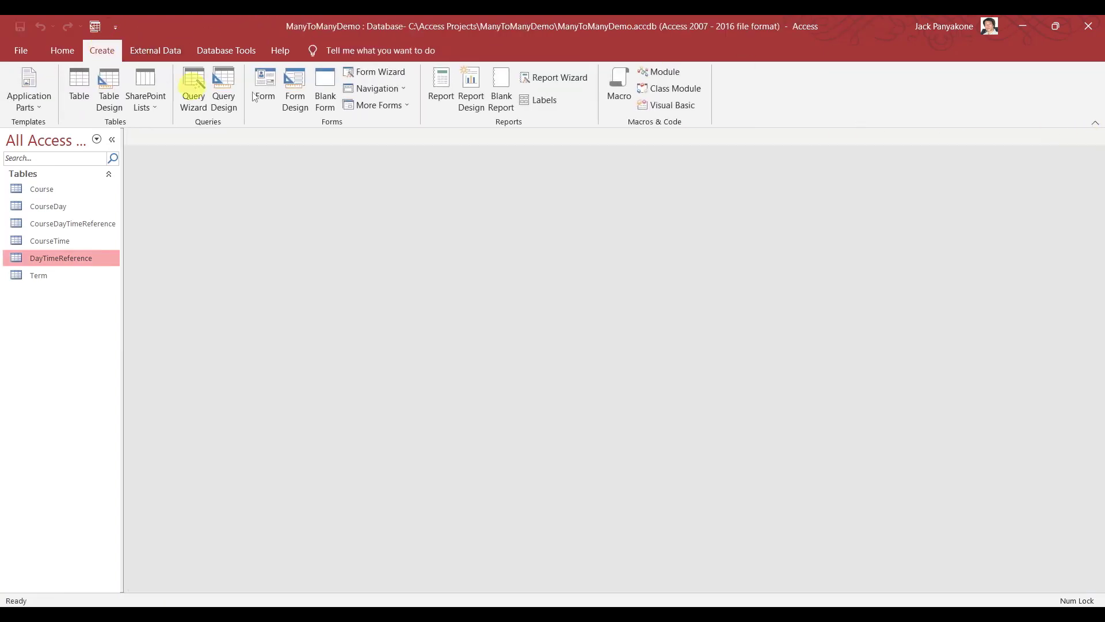
{"action": "left_click", "coordinate": [661, 73]}
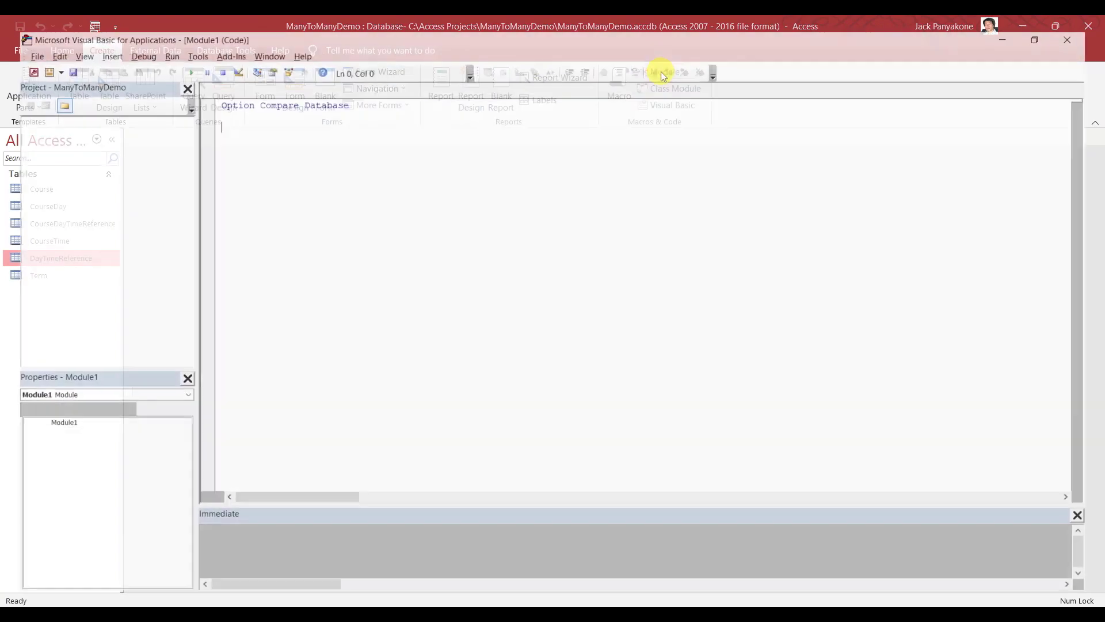
{"action": "left_click", "coordinate": [142, 429]}
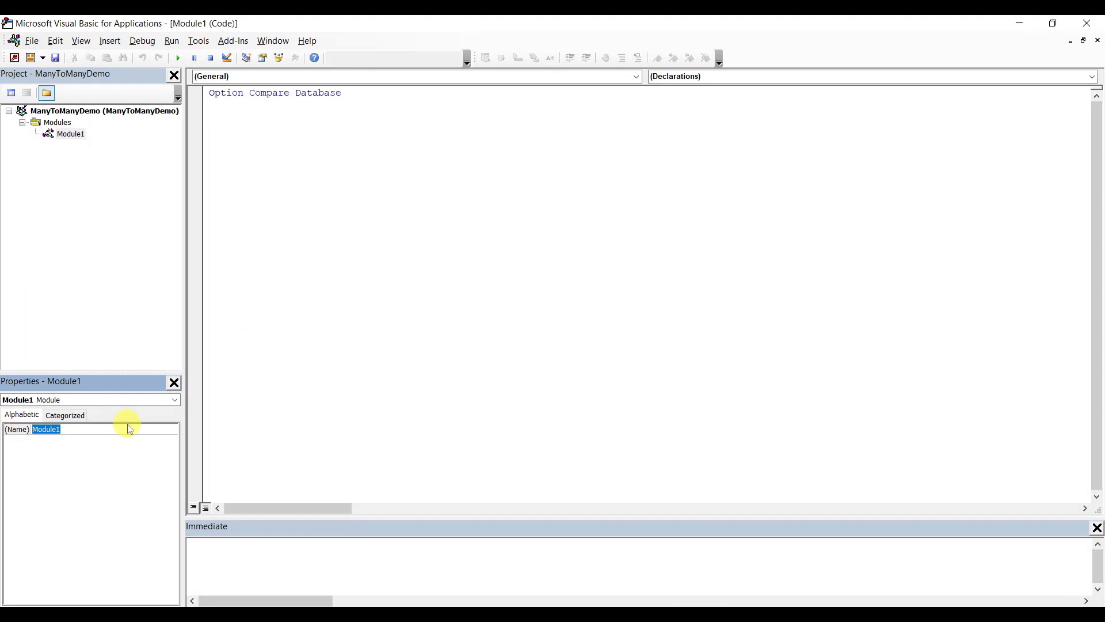
{"action": "type", "text": "DayTimeDbAccess"}
{"action": "left_click", "coordinate": [401, 404]}
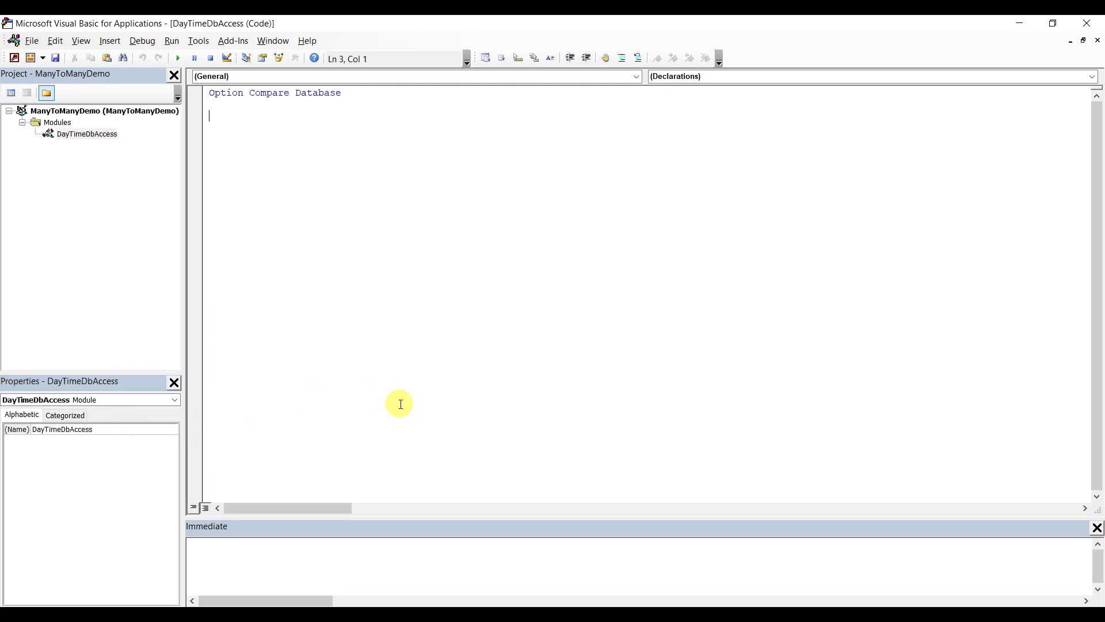
Add an empty procedure named AddTimeToDay to the DayTimeDbAccess module
{"action": "type", "text": "sub AddTime"}
{"action": "key", "text": "BackSpace"}
{"action": "key", "text": "BackSpace"}
{"action": "key", "text": "BackSpace"}
{"action": "key", "text": "BackSpace"}
{"action": "type", "text": "D"}
{"action": "key", "text": "BackSpace"}
{"action": "type", "text": "TimeToDay"}
{"action": "key", "text": "Return"}
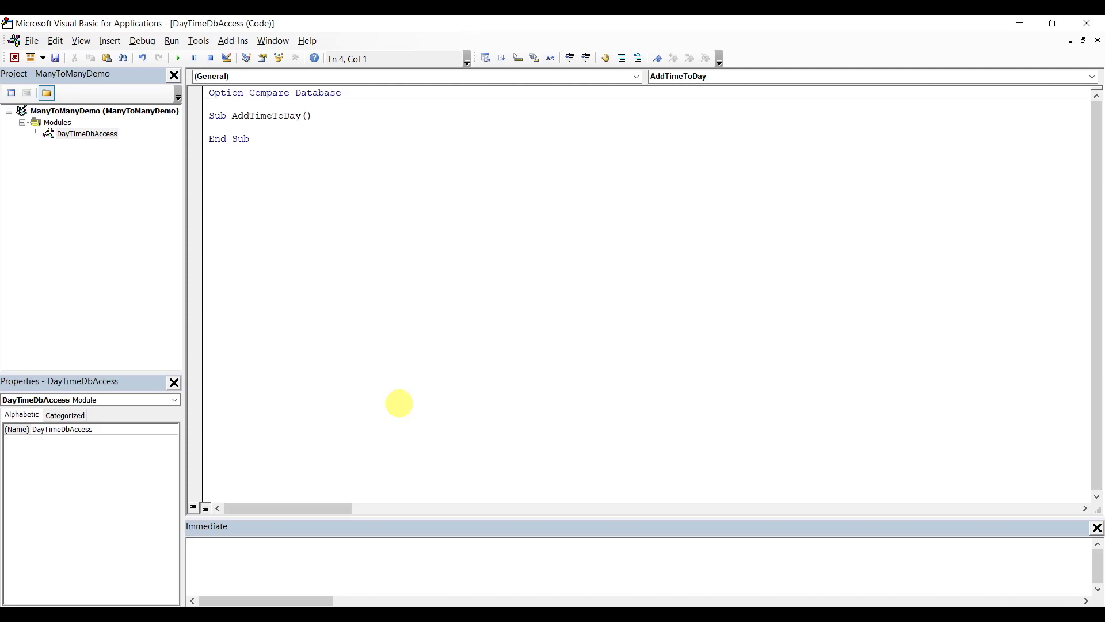
Declare the variables dayRS and timeRS as Recordset inside AddTimeToDay
{"action": "key", "text": "Tab"}
{"action": "type", "text": "dim dayRS as Recordse"}
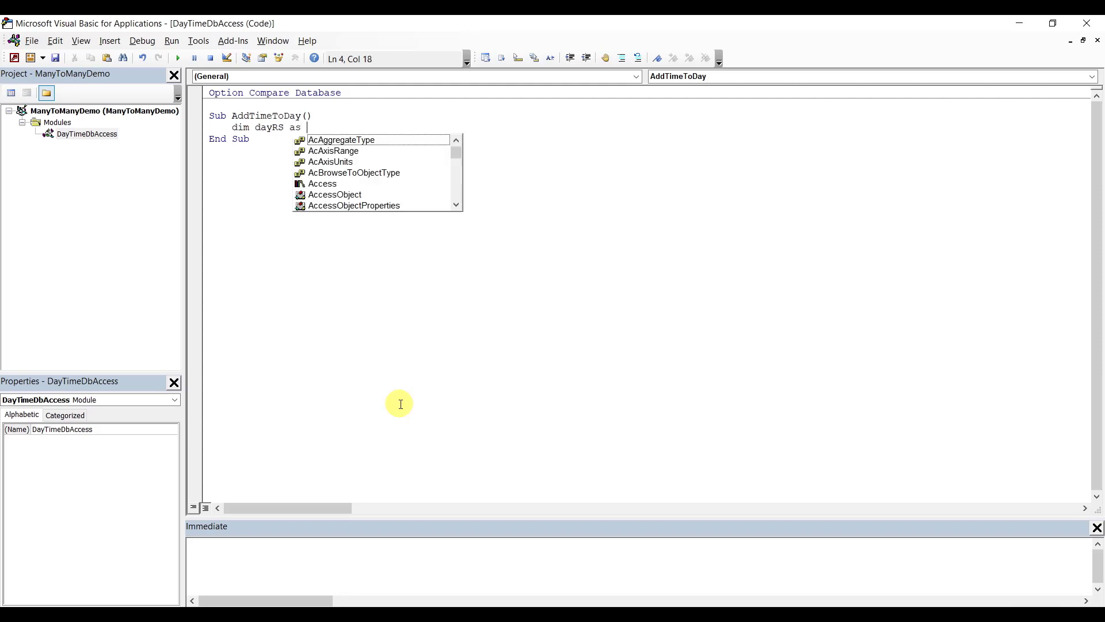
{"action": "key", "text": "Tab"}
{"action": "key", "text": "Return"}
{"action": "type", "text": "dim"}
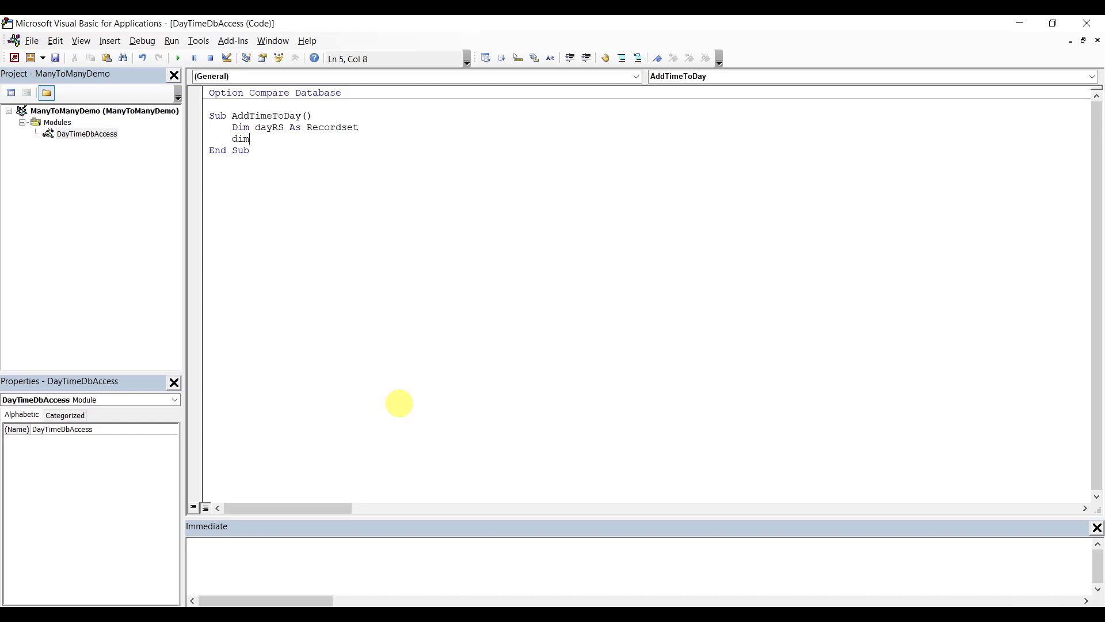
{"action": "type", "text": " timeRS as Recordse"}
{"action": "key", "text": "Tab"}
{"action": "key", "text": "Return"}
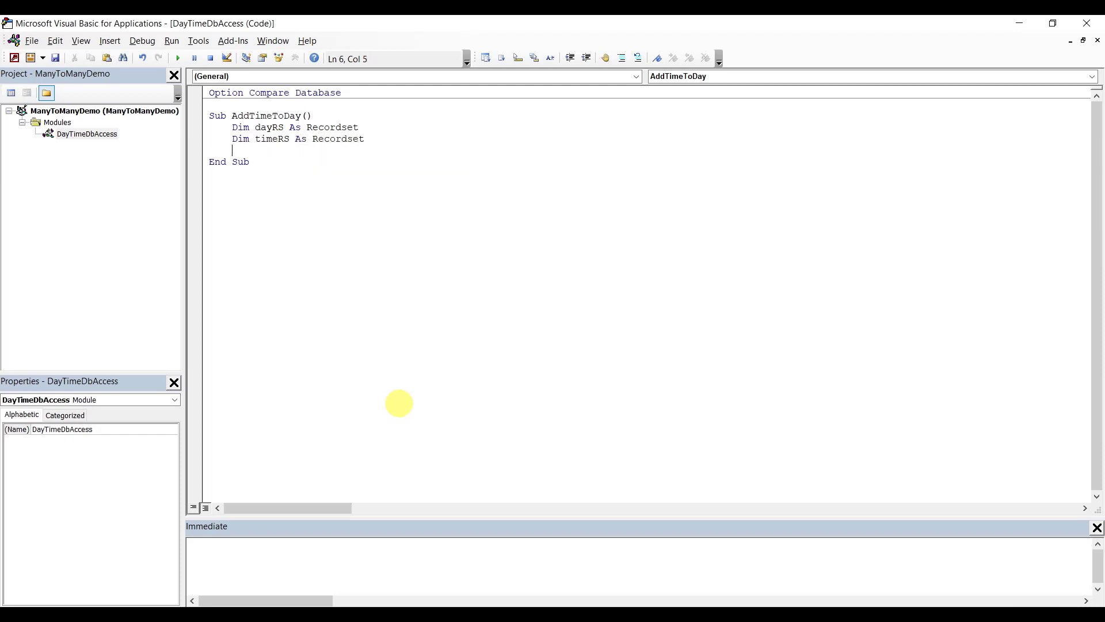
Declare the variable sql as String and leave blank lines below the declarations
{"action": "type", "text": "s"}
{"action": "key", "text": "BackSpace"}
{"action": "type", "text": "dim sql as "}
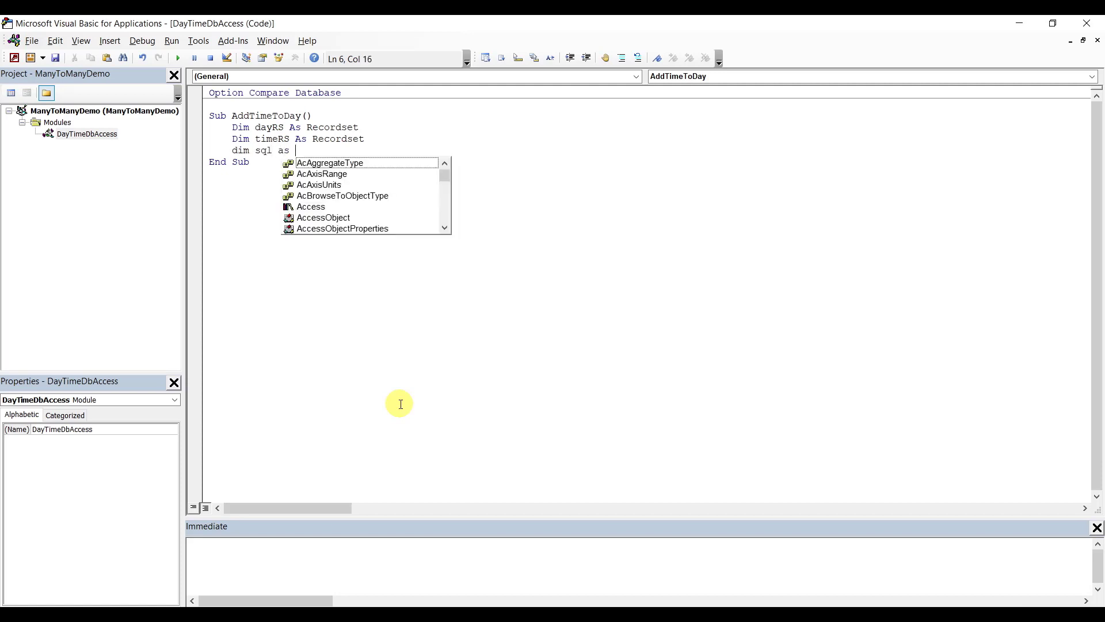
{"action": "type", "text": "sring"}
{"action": "key", "text": "BackSpace"}
{"action": "key", "text": "BackSpace"}
{"action": "key", "text": "BackSpace"}
{"action": "key", "text": "BackSpace"}
{"action": "key", "text": "BackSpace"}
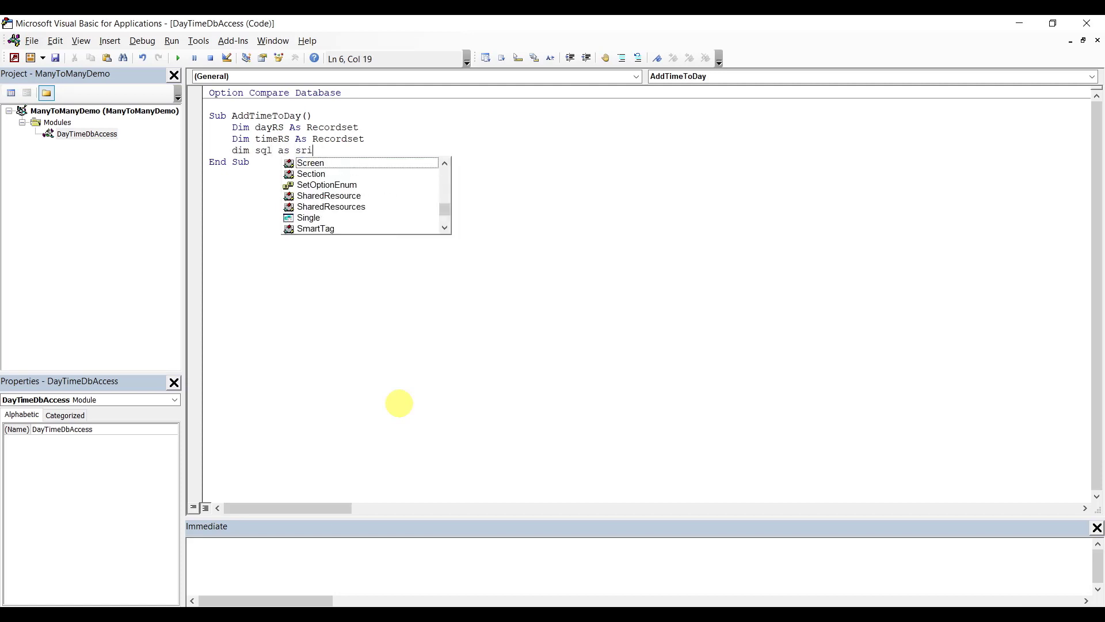
{"action": "type", "text": "string"}
{"action": "key", "text": "Return"}
{"action": "key", "text": "Return"}
{"action": "key", "text": "Return"}
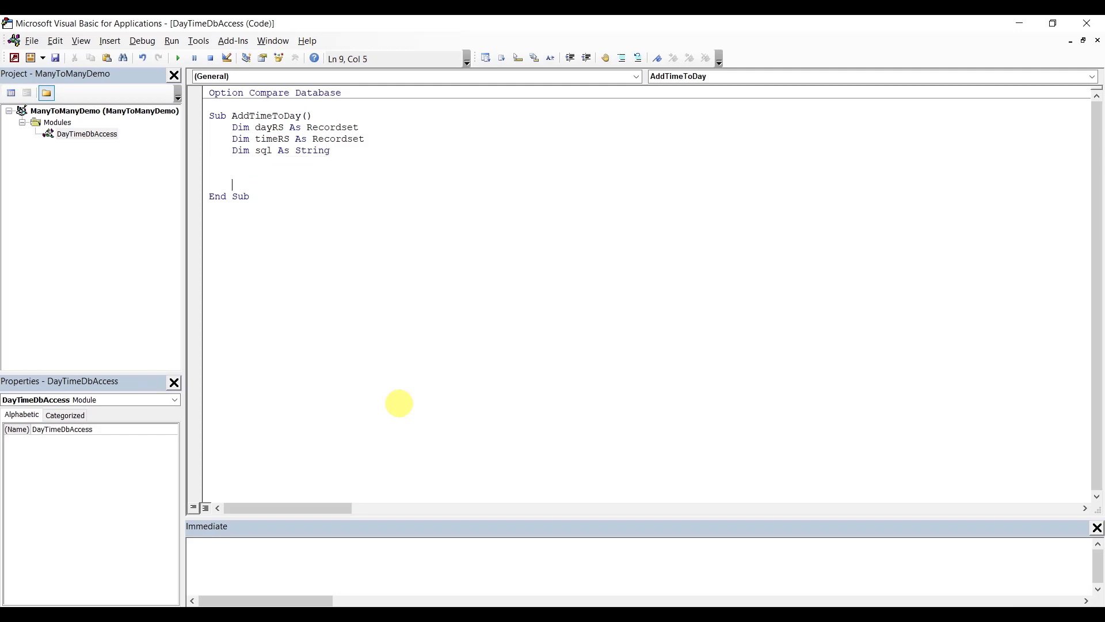
Set dayRS to CurrentDb.OpenRecordset("CouseDay") below the declarations
{"action": "key", "text": "Up"}
{"action": "type", "text": "ss"}
{"action": "type", "text": "dayrs = currentdb.OpenRecordset(\"CouseDay"}
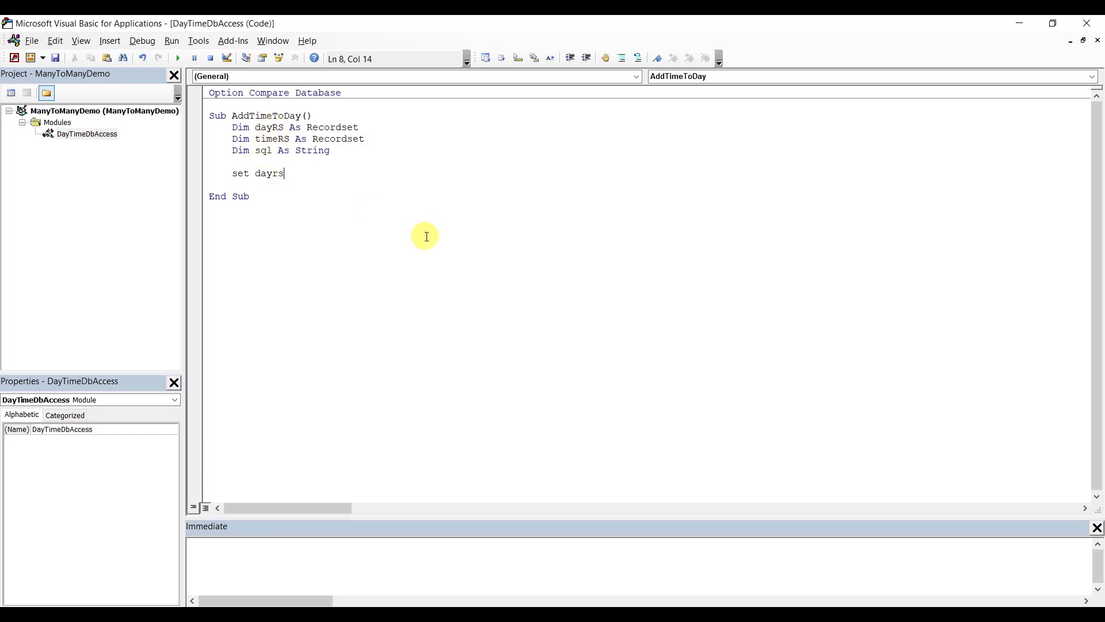
{"action": "type", "text": "= currentdb.OpenRecordset()"}
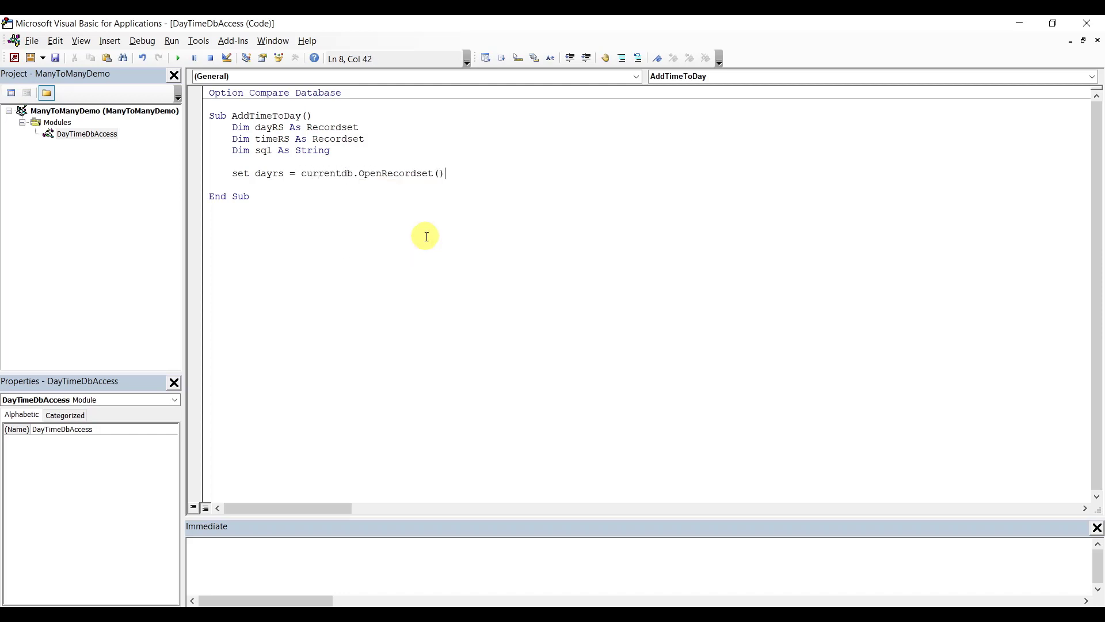
{"action": "type", "text": "\"\""}
{"action": "type", "text": "Couse"}
{"action": "type", "text": "Day"}
{"action": "key", "text": "End"}
{"action": "key", "text": "Return"}
{"action": "key", "text": "Return"}
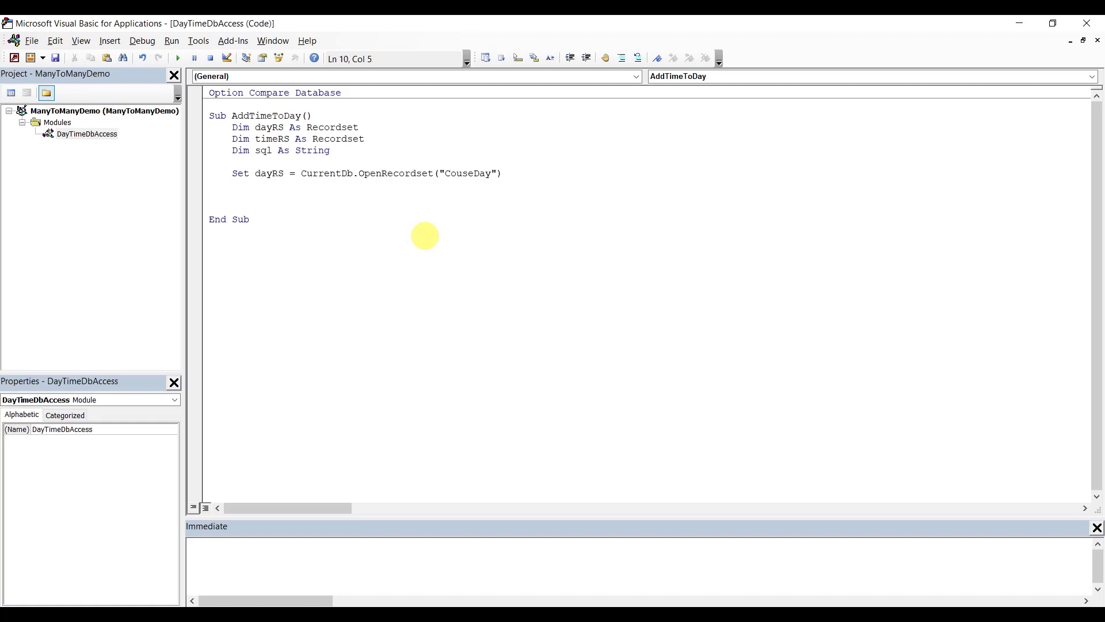
Add the statement Set dayRS = Nothing near the end of AddTimeToDay, leaving blank lines above it
{"action": "key", "text": "Return"}
{"action": "key", "text": "Return"}
{"action": "type", "text": "set dayrs = Nothing"}
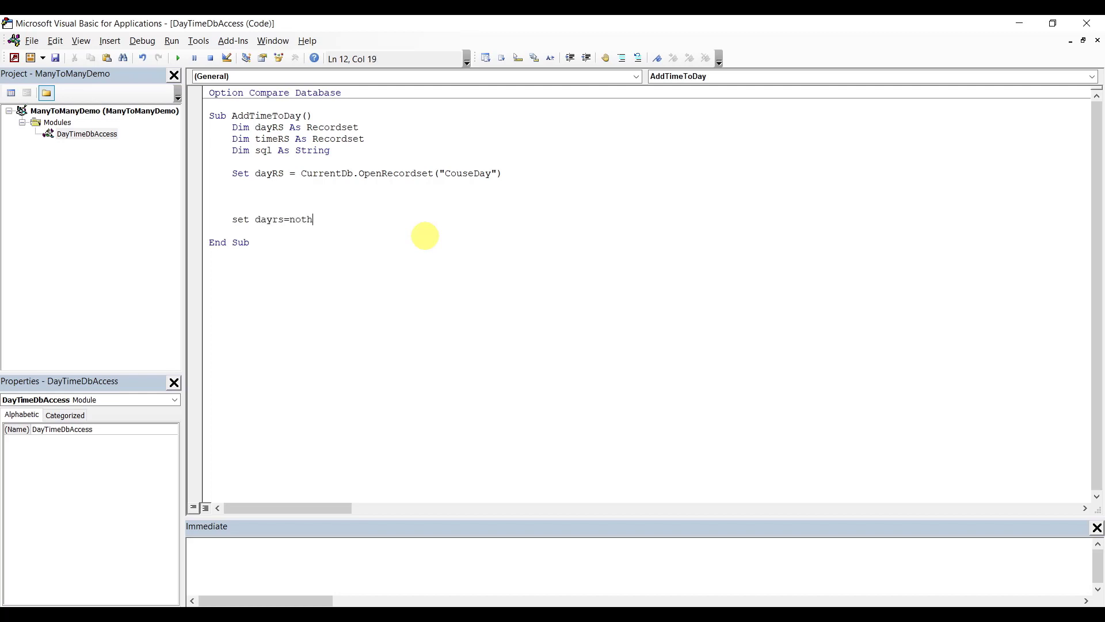
Add an If dayRS.RecordCount > 0 Then block with its End If below the dayRS assignment
{"action": "key", "text": "Up"}
{"action": "key", "text": "Up"}
{"action": "key", "text": "Up"}
{"action": "key", "text": "Return"}
{"action": "type", "text": "if"}
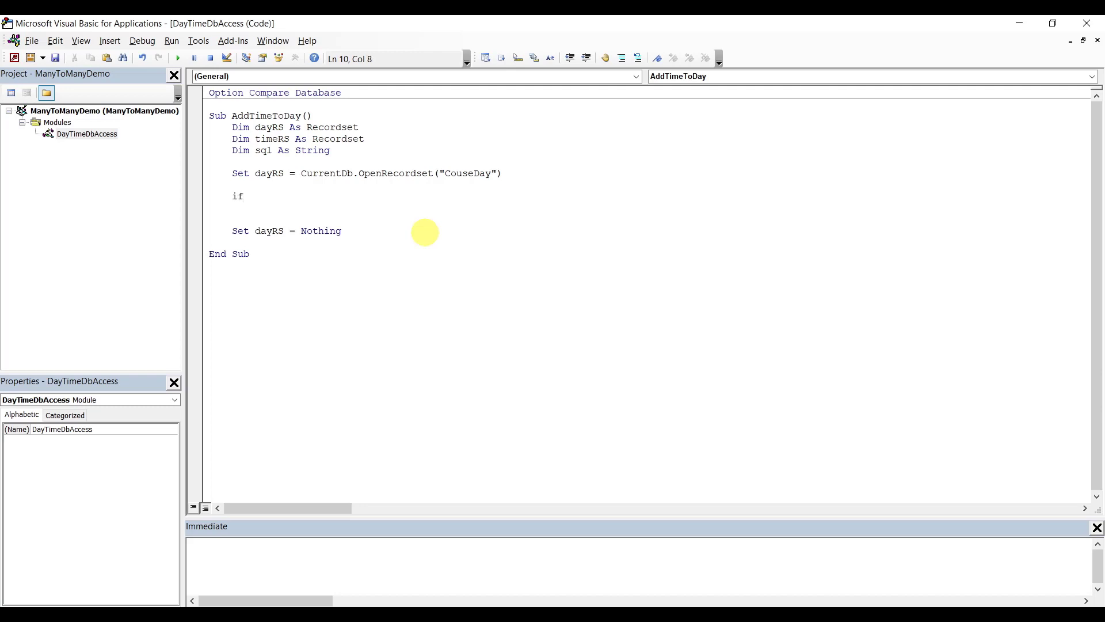
{"action": "type", "text": " dayrs.r"}
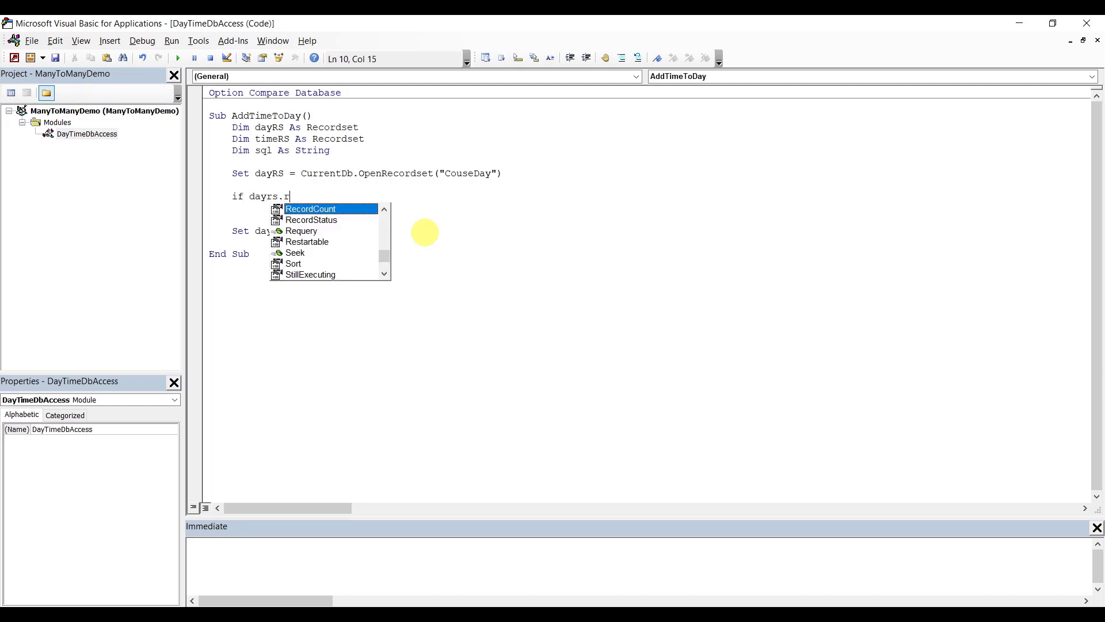
{"action": "key", "text": "Tab"}
{"action": "type", "text": ">0"}
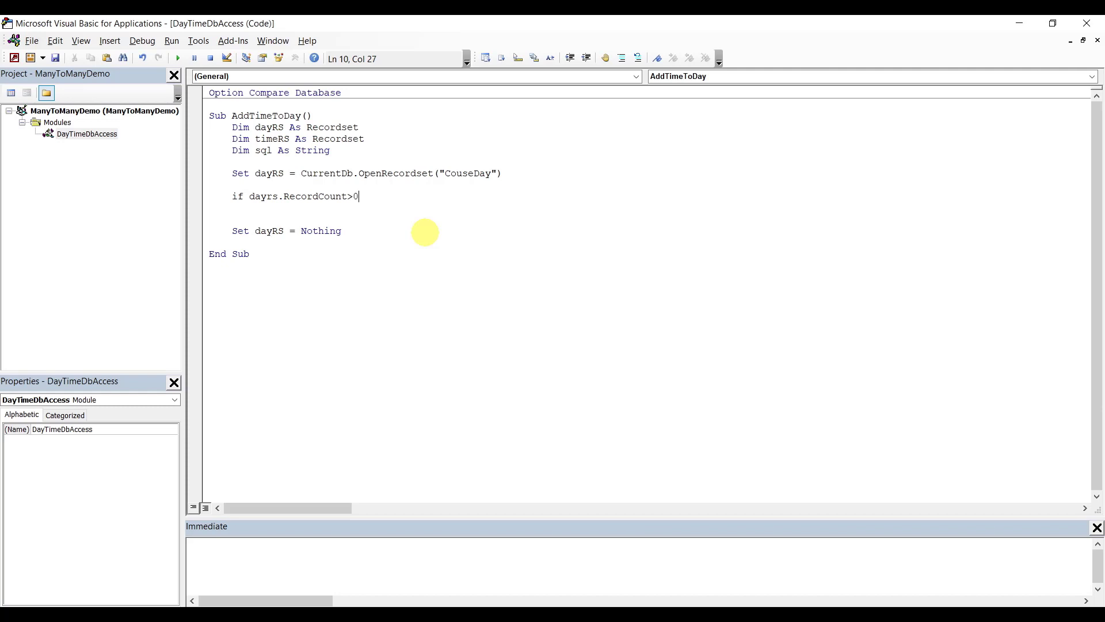
{"action": "type", "text": " then"}
{"action": "key", "text": "Return"}
{"action": "key", "text": "Return"}
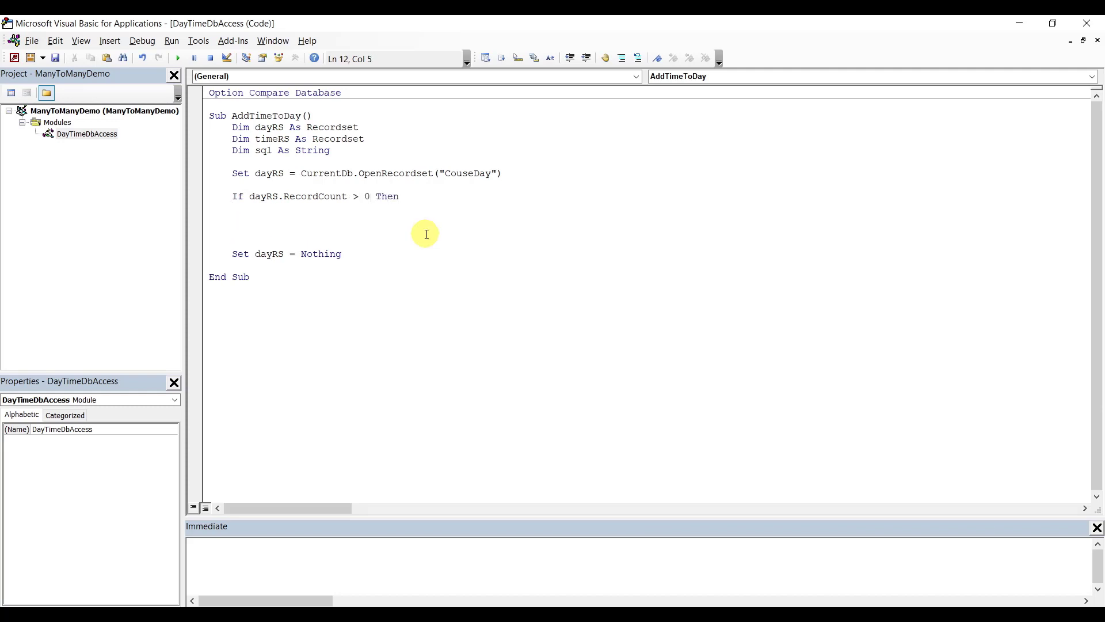
{"action": "type", "text": "end if"}
Add dayRS.MoveFirst inside the If block and remove the extra blank line below End If
{"action": "key", "text": "Up"}
{"action": "type", "text": "dayrs.movef"}
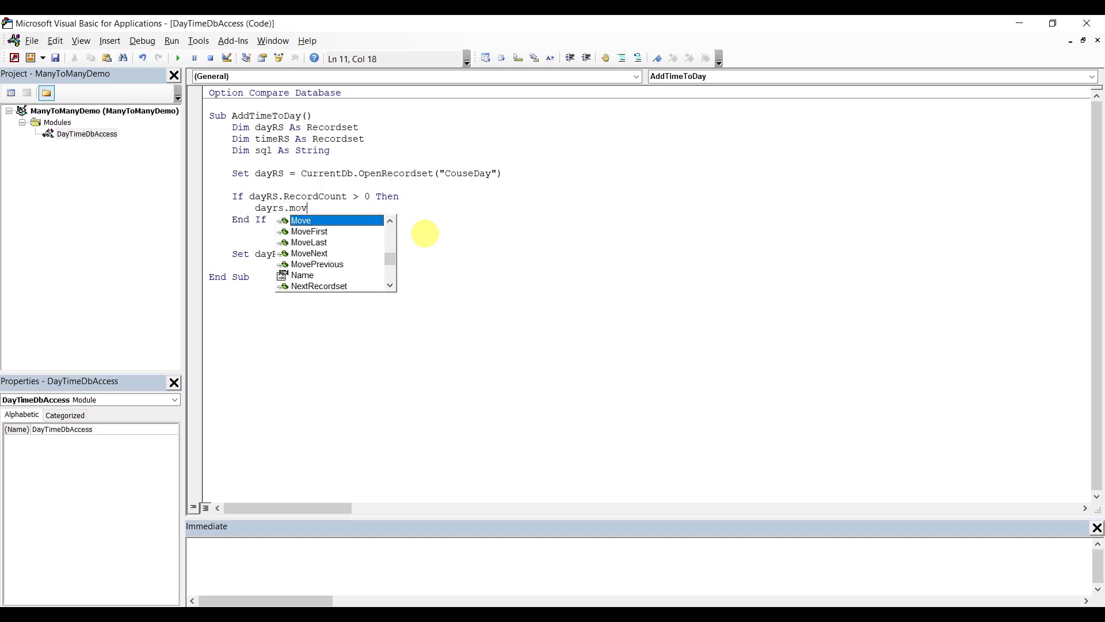
{"action": "key", "text": "Tab"}
{"action": "key", "text": "Return"}
{"action": "key", "text": "Return"}
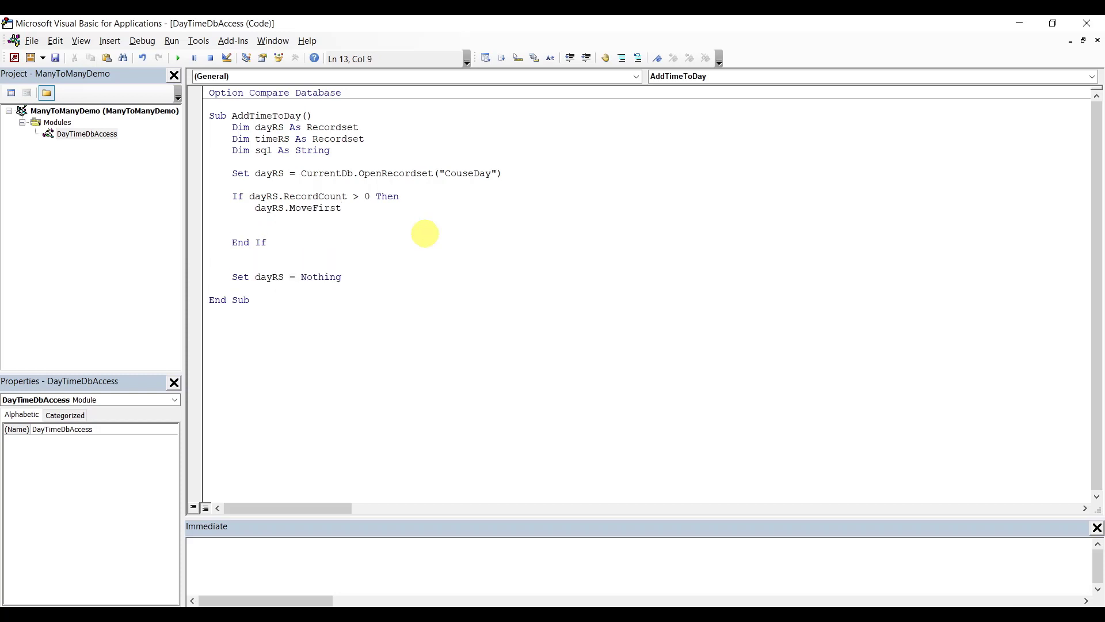
{"action": "left_click", "coordinate": [384, 248]}
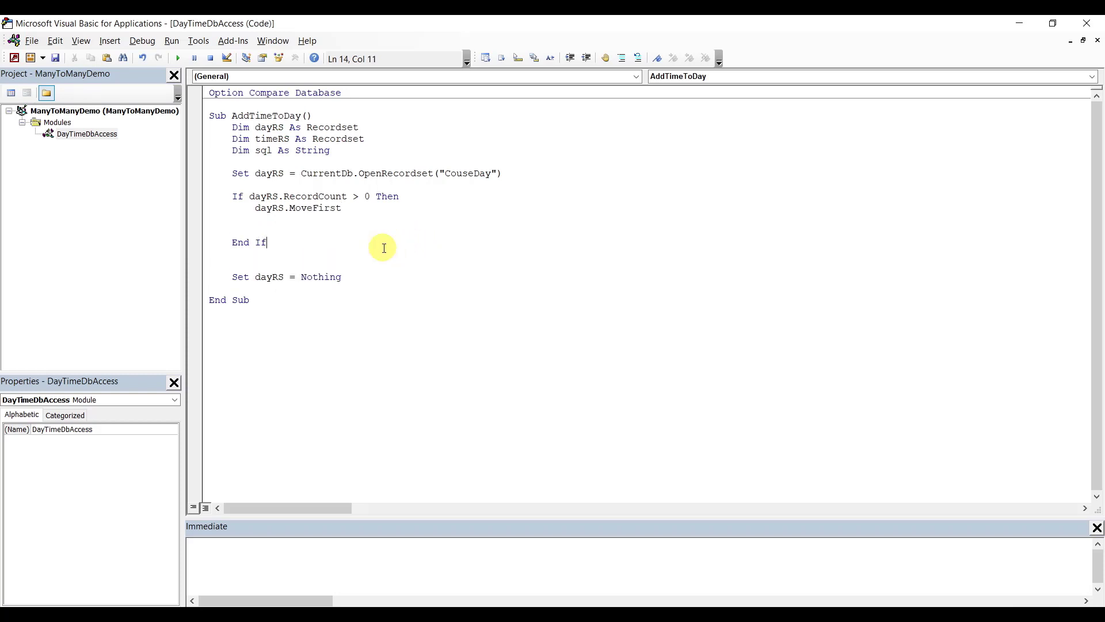
{"action": "key", "text": "Delete"}
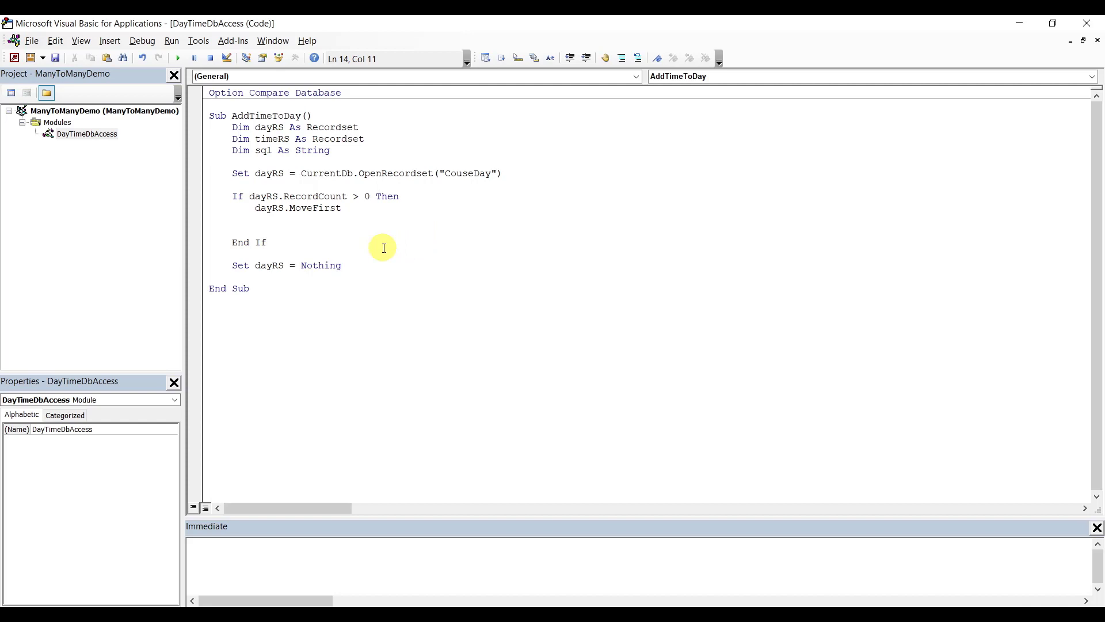
Add a Do Until dayRS.EOF loop with its closing Loop below dayRS.MoveFirst
{"action": "left_click", "coordinate": [372, 233]}
{"action": "type", "text": "do until"}
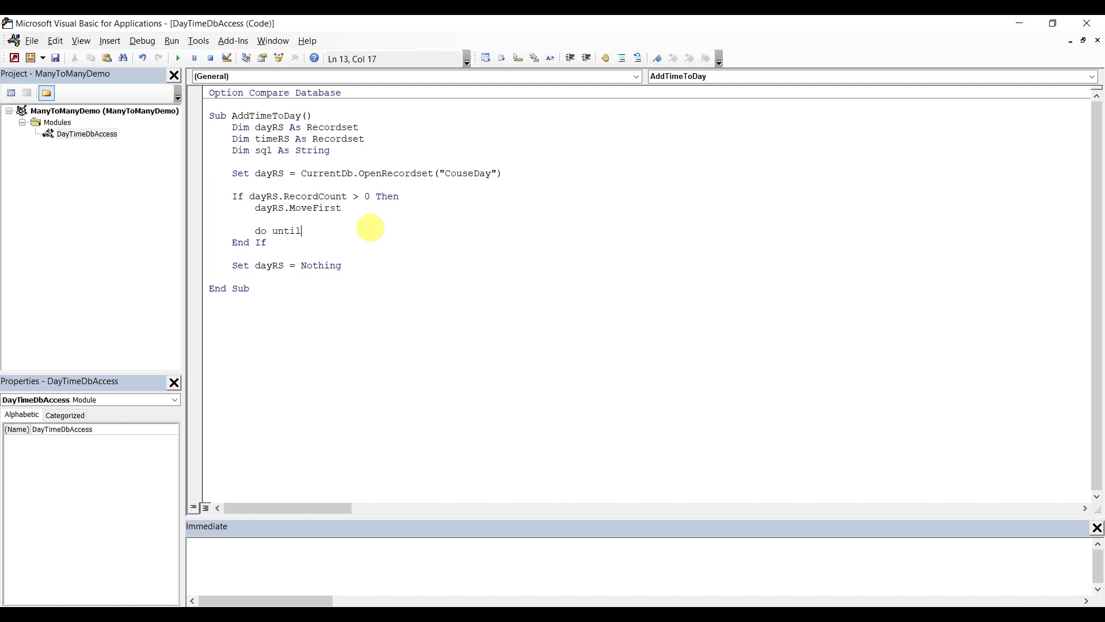
{"action": "type", "text": " dayrs.eof"}
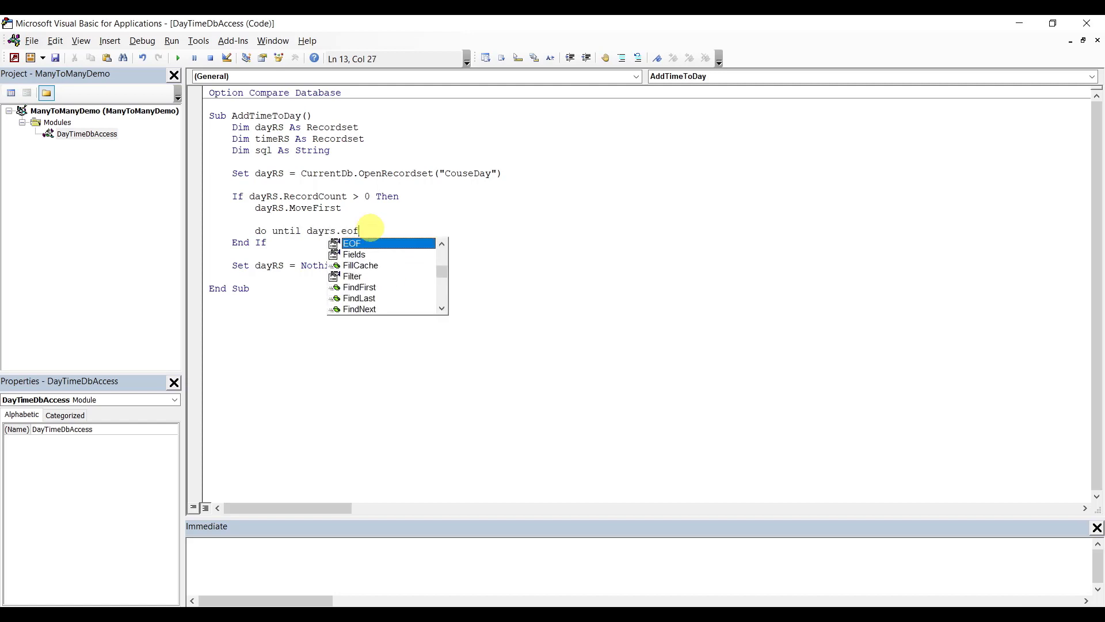
{"action": "key", "text": "Return"}
{"action": "key", "text": "Return"}
{"action": "type", "text": "loop"}
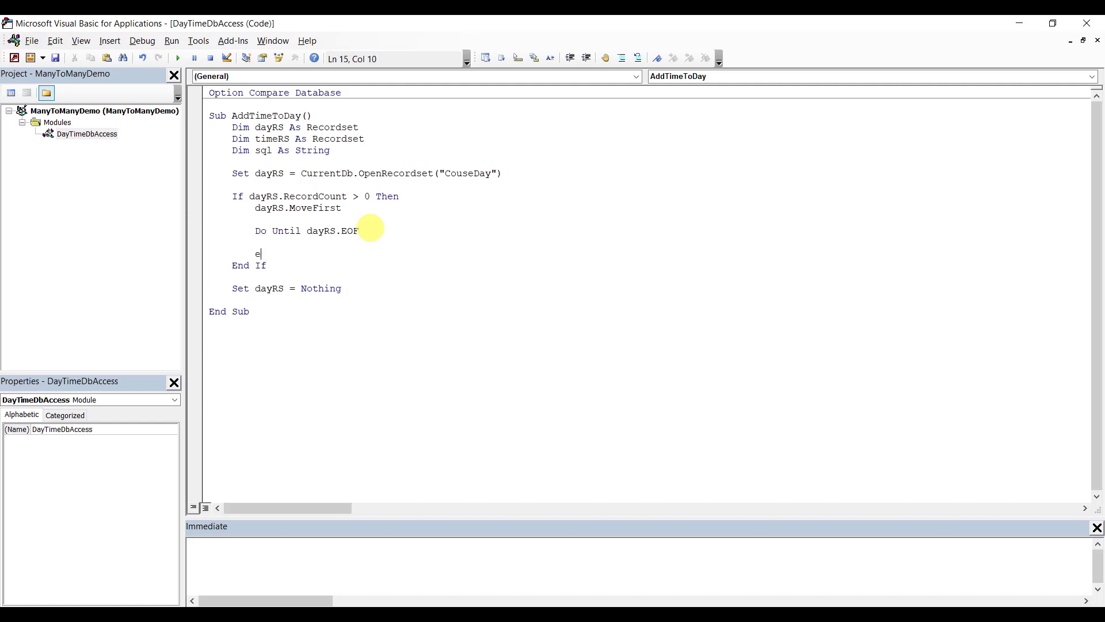
{"action": "key", "text": "ctrl+Home"}
Add dayRS.MoveNext as the last statement inside the Do Until dayRS.EOF loop
{"action": "left_click", "coordinate": [353, 242]}
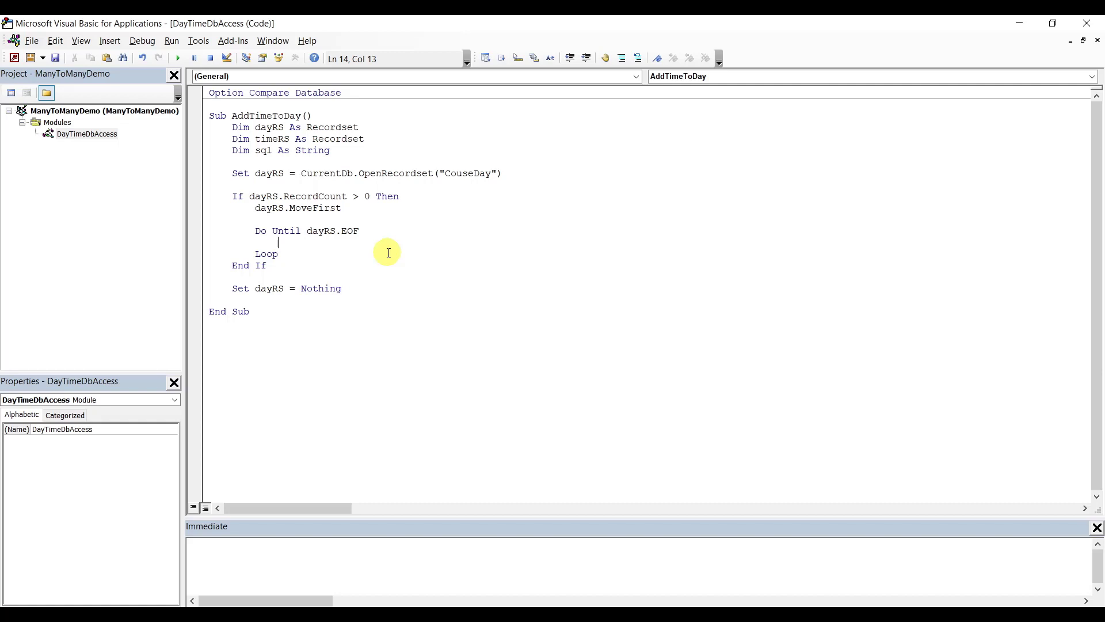
{"action": "key", "text": "Return"}
{"action": "type", "text": "day"}
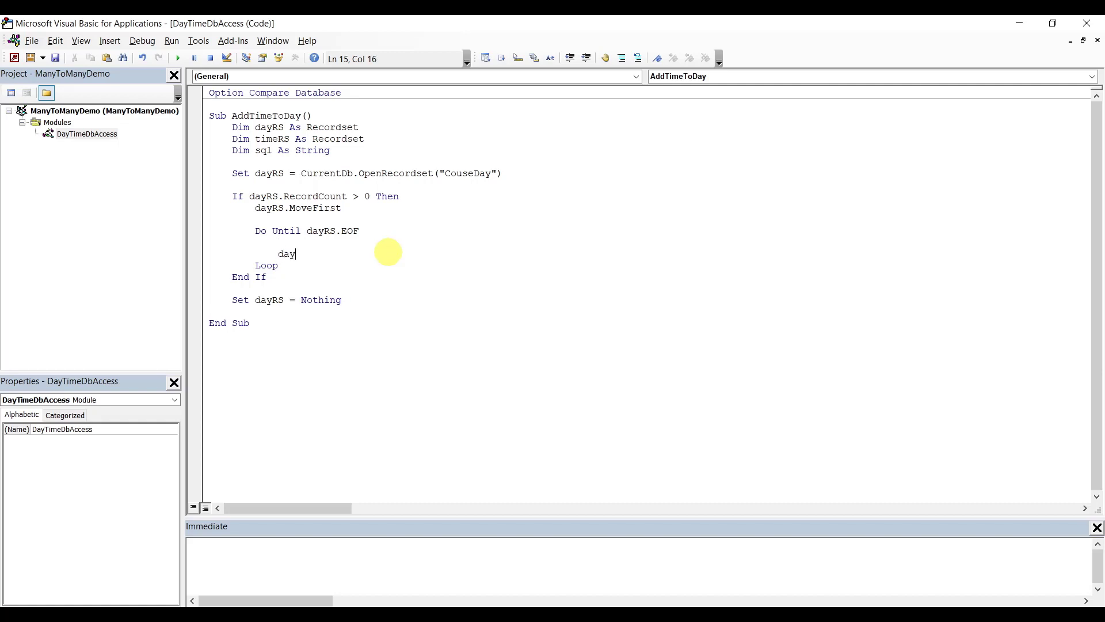
{"action": "type", "text": "rs.mo"}
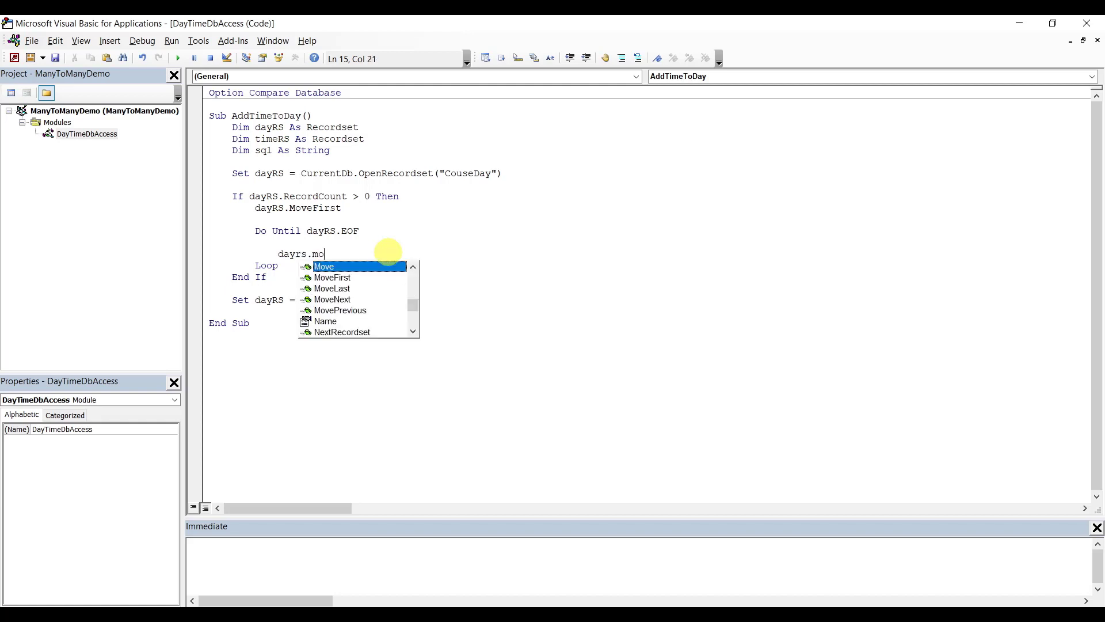
{"action": "key", "text": "Down"}
{"action": "key", "text": "Down"}
{"action": "key", "text": "Down"}
{"action": "key", "text": "Tab"}
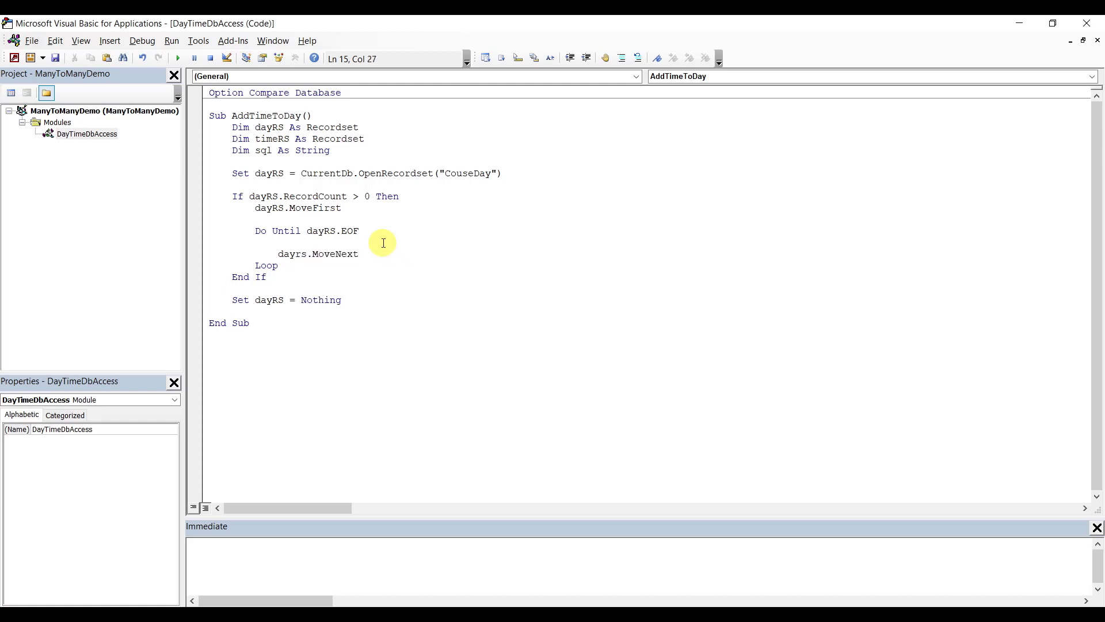
Set timeRS to CurrentDb.OpenRecordset("CourseTime") at the start of the dayRS loop
{"action": "left_click", "coordinate": [383, 243]}
{"action": "type", "text": "set timers=curren"}
{"action": "type", "text": "db."}
{"action": "key", "text": "BackSpace"}
{"action": "key", "text": "BackSpace"}
{"action": "key", "text": "BackSpace"}
{"action": "type", "text": "tdb.OpenRecordset()"}
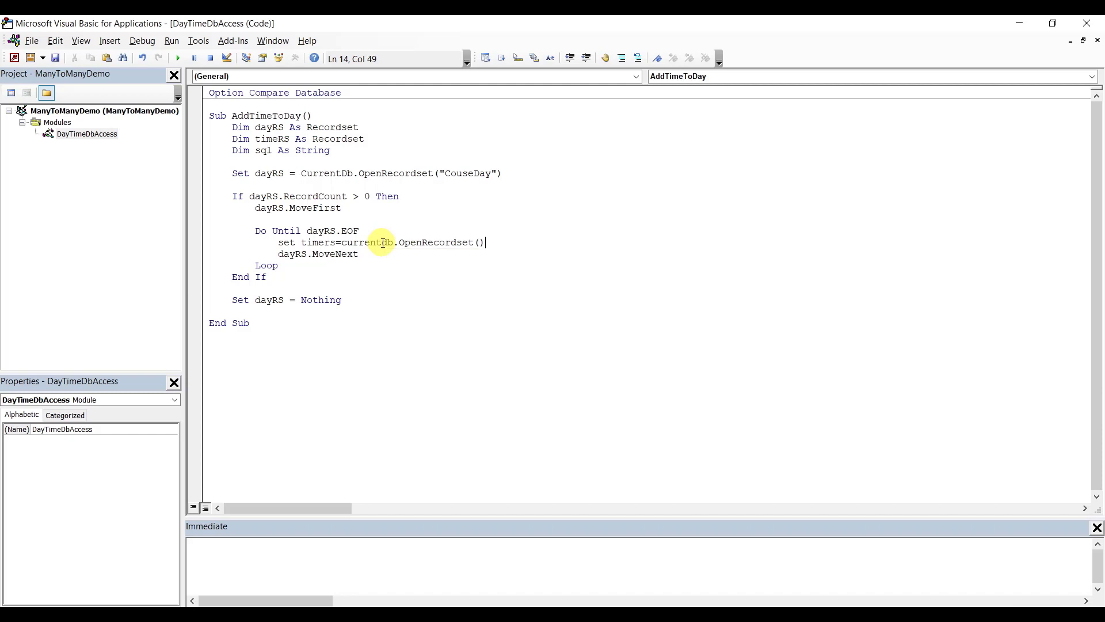
{"action": "type", "text": "\"\""}
{"action": "key", "text": "Left"}
{"action": "type", "text": "CourseTime"}
{"action": "key", "text": "Down"}
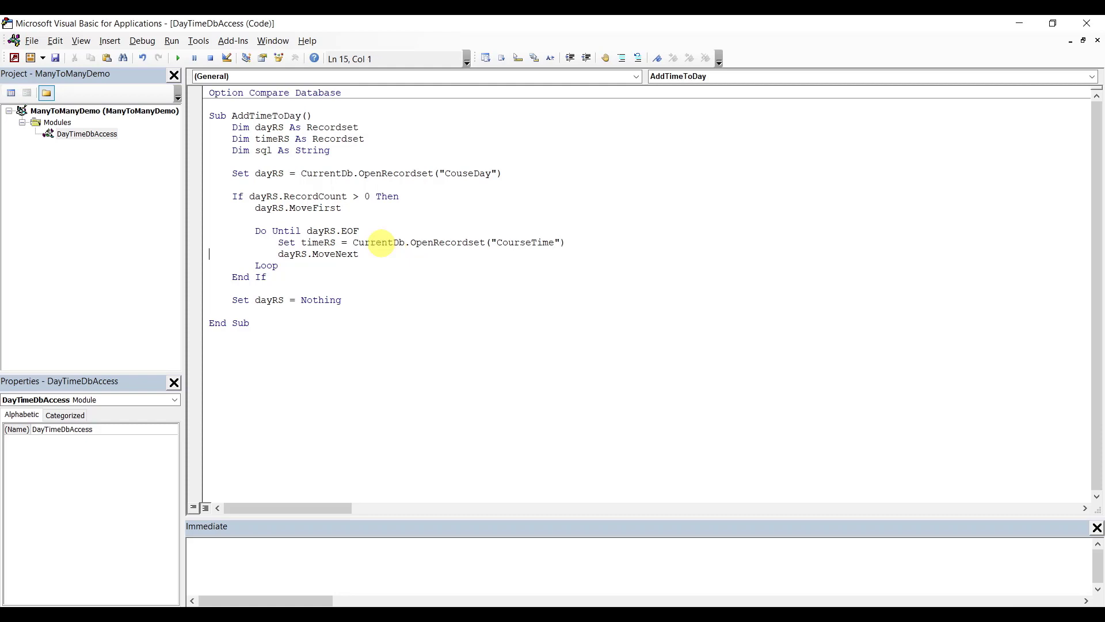
Add an If timeRS.RecordCount > 0 Then block with its End If below the timeRS assignment
{"action": "left_click", "coordinate": [578, 242]}
{"action": "key", "text": "Return"}
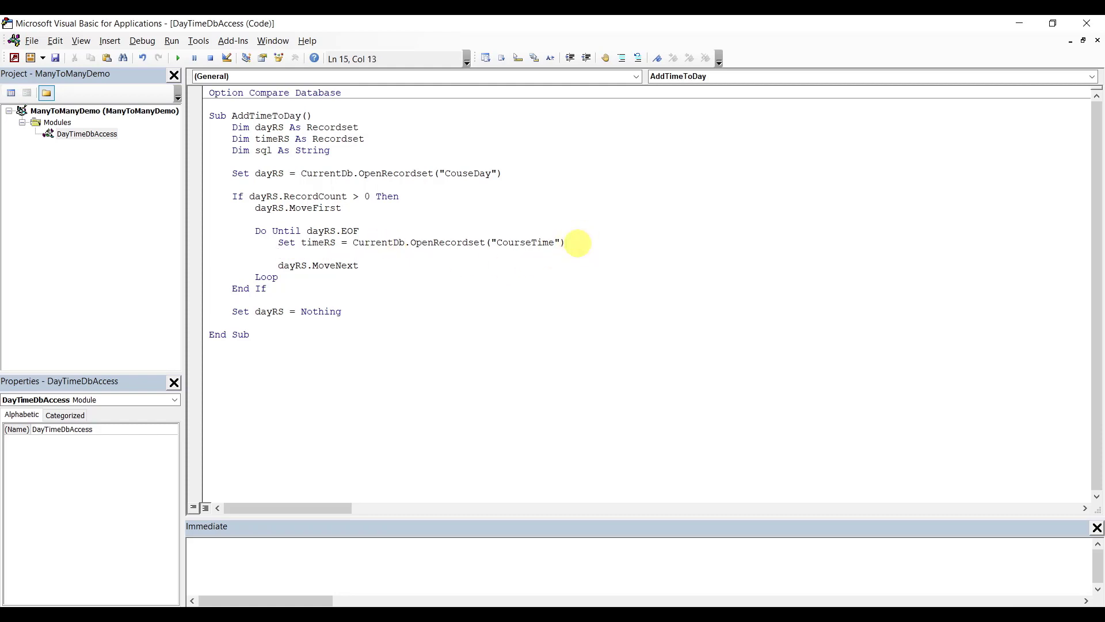
{"action": "key", "text": "Return"}
{"action": "type", "text": "if ti"}
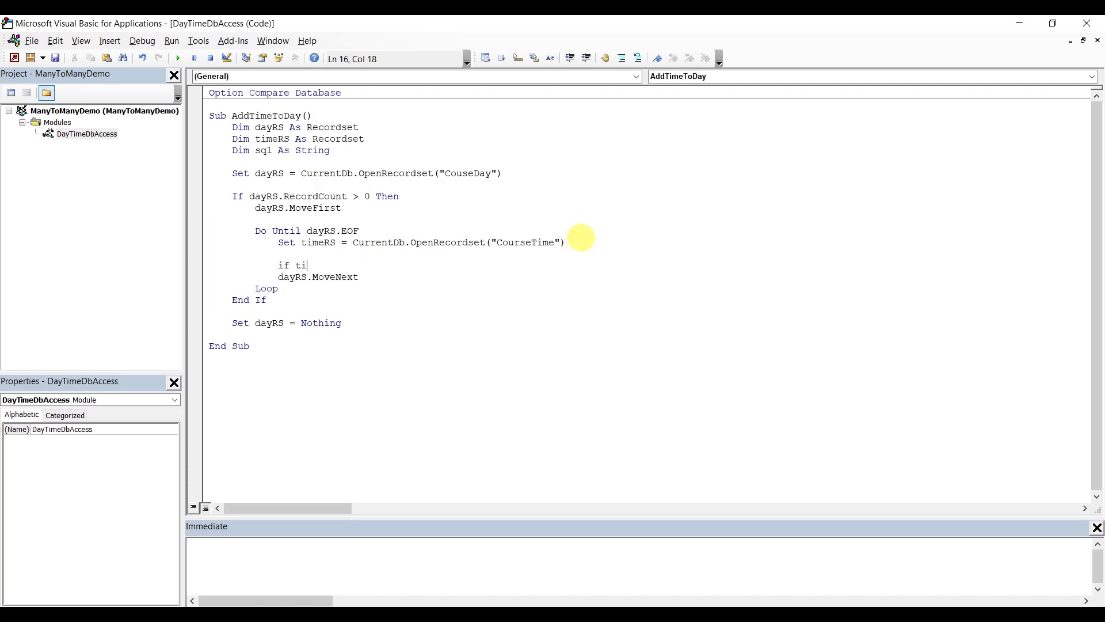
{"action": "type", "text": "mers.RecordCount"}
{"action": "key", "text": "Tab"}
{"action": "type", "text": ">0 then"}
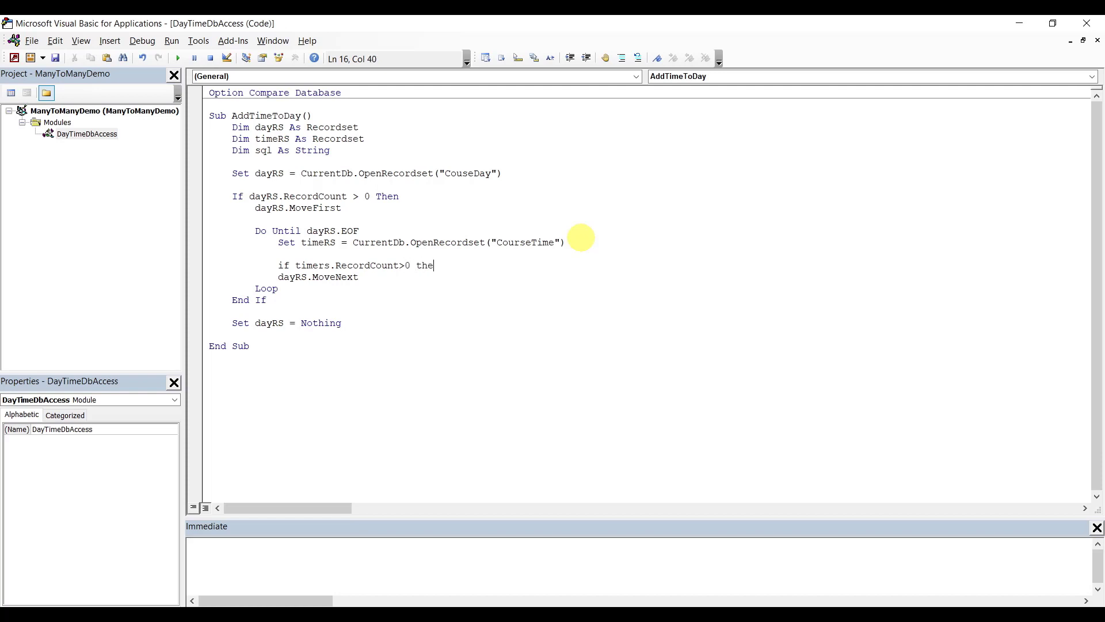
{"action": "key", "text": "Return"}
{"action": "key", "text": "Return"}
{"action": "type", "text": "nn"}
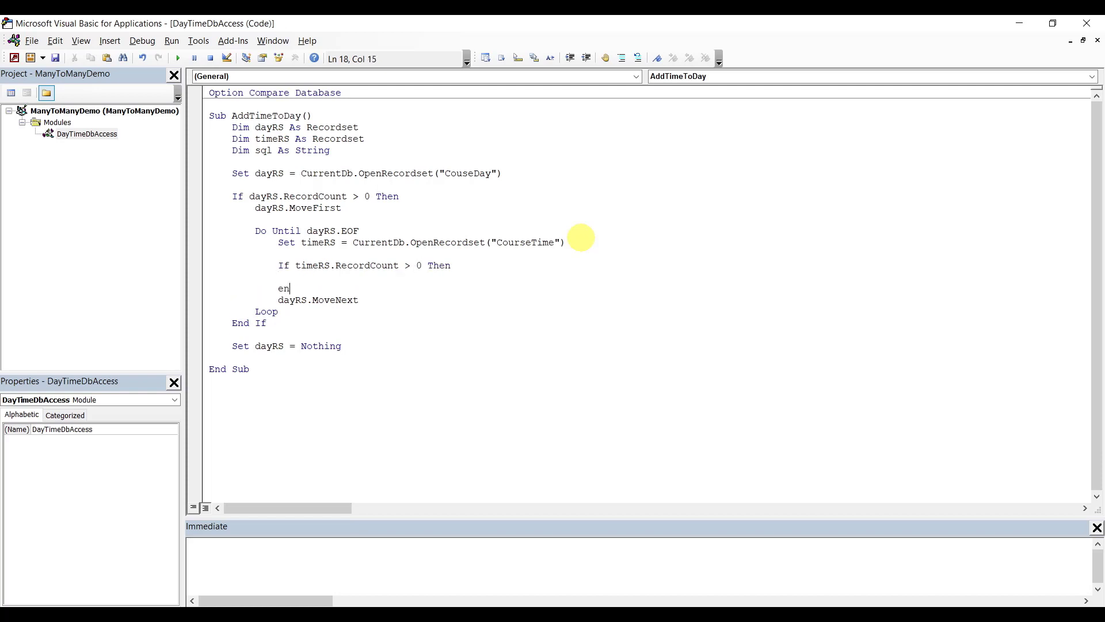
{"action": "type", "text": "dif"}
Add Set timeRS = Nothing between the inner End If and dayRS.MoveNext
{"action": "key", "text": "Return"}
{"action": "key", "text": "Return"}
{"action": "type", "text": "s"}
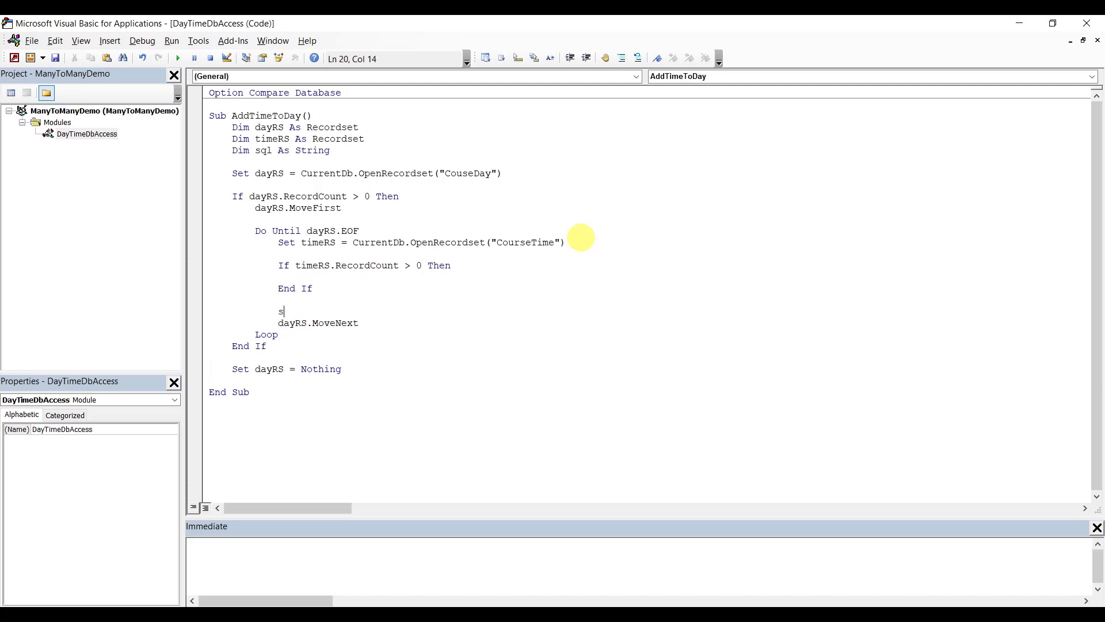
{"action": "type", "text": "et timers=nothing"}
Add timeRS.MoveFirst inside the If timeRS.RecordCount > 0 block
{"action": "key", "text": "Up"}
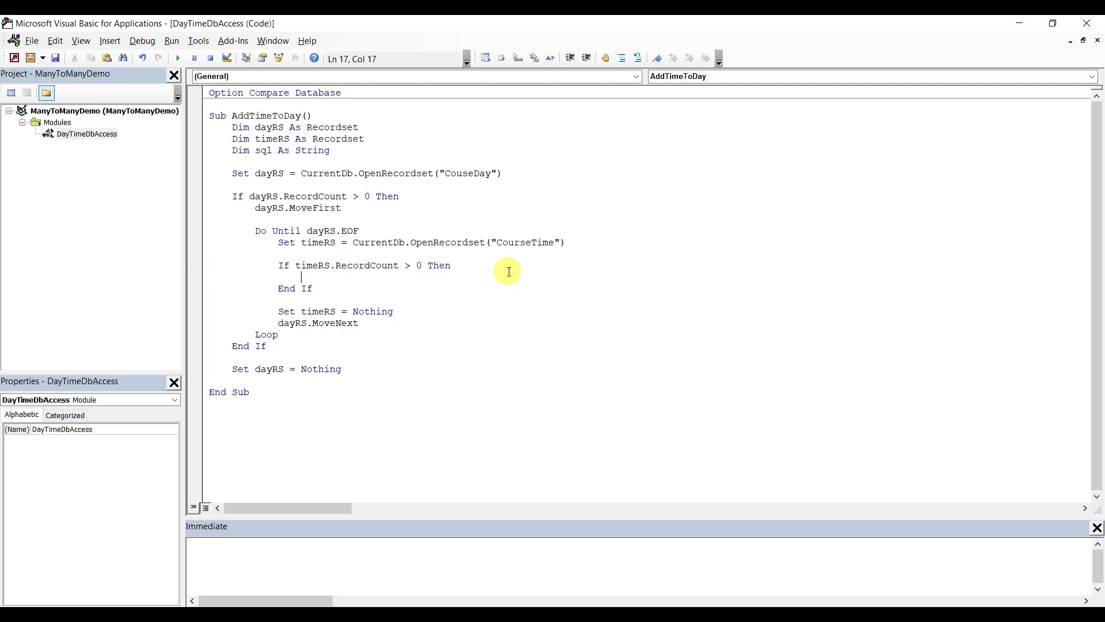
{"action": "type", "text": "timere"}
{"action": "key", "text": "BackSpace"}
{"action": "type", "text": "s.mov"}
{"action": "key", "text": "Tab"}
{"action": "key", "text": "Return"}
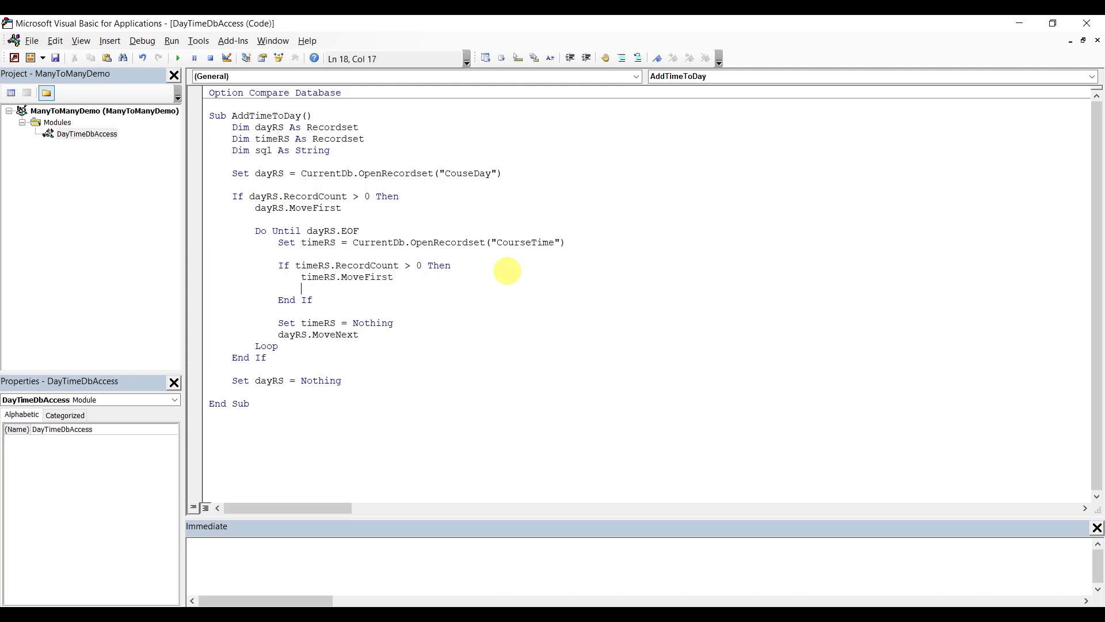
Add a Do Until timeRS.EOF loop with its closing Loop below timeRS.MoveFirst
{"action": "key", "text": "Return"}
{"action": "type", "text": "do un"}
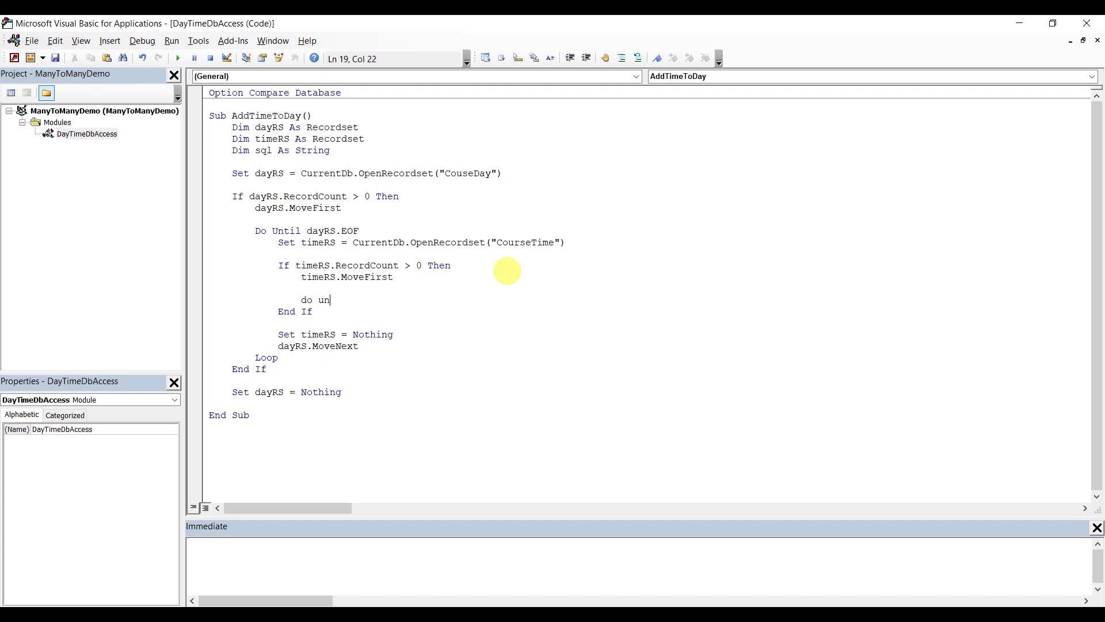
{"action": "type", "text": "til timers.eof"}
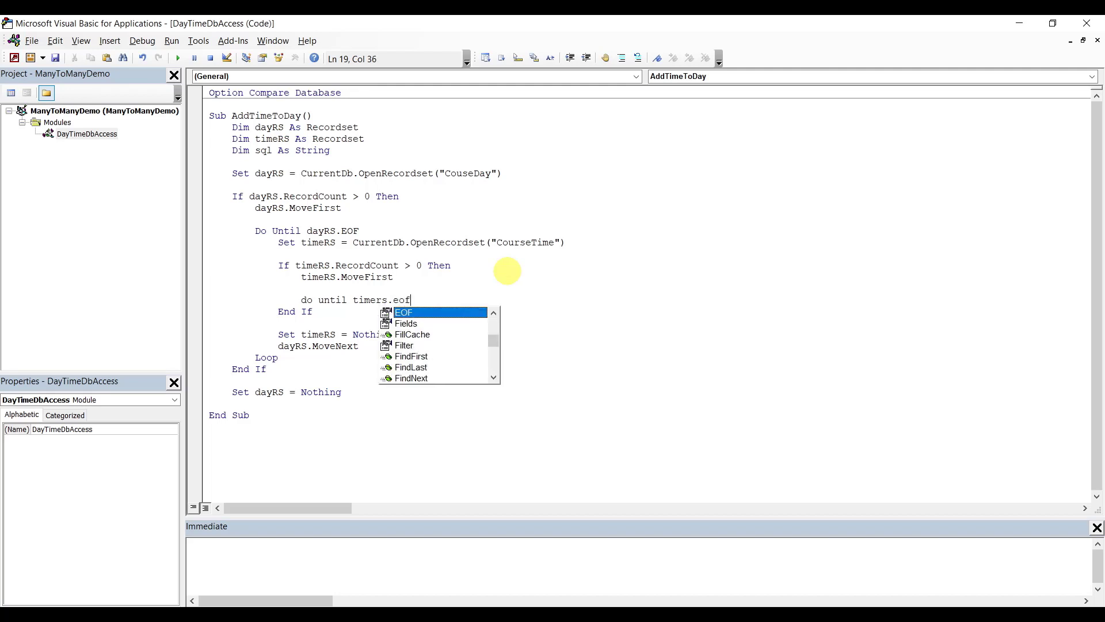
{"action": "key", "text": "Return"}
{"action": "key", "text": "Return"}
{"action": "type", "text": "l"}
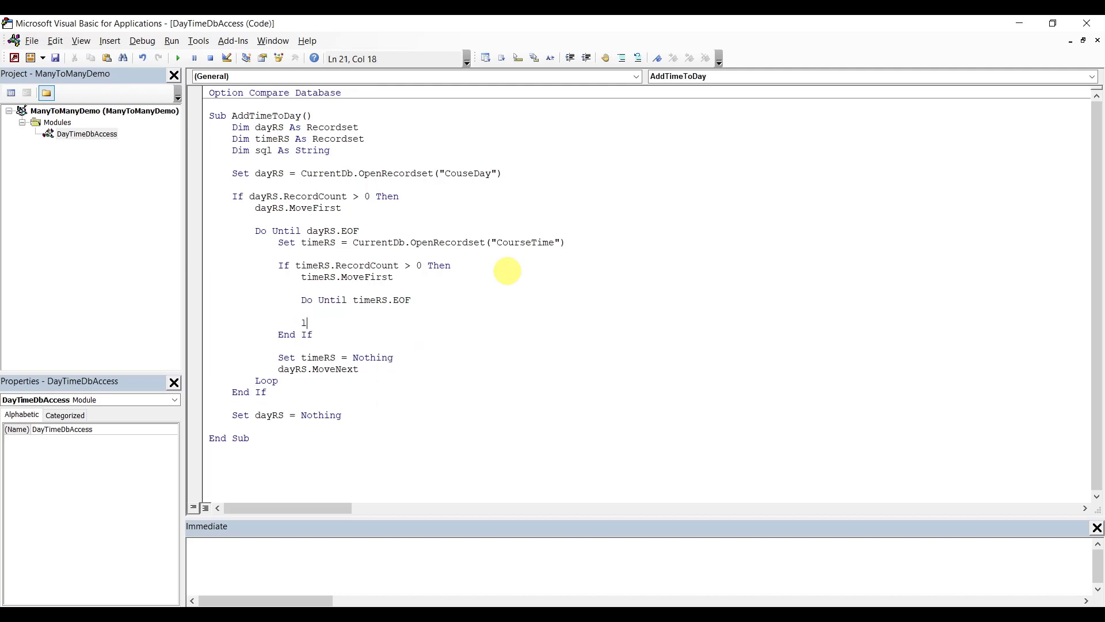
{"action": "type", "text": "oop"}
Add timeRS.MoveNext inside the Do Until timeRS.EOF loop, keeping a blank line above it
{"action": "key", "text": "Up"}
{"action": "key", "text": "Tab"}
{"action": "key", "text": "Return"}
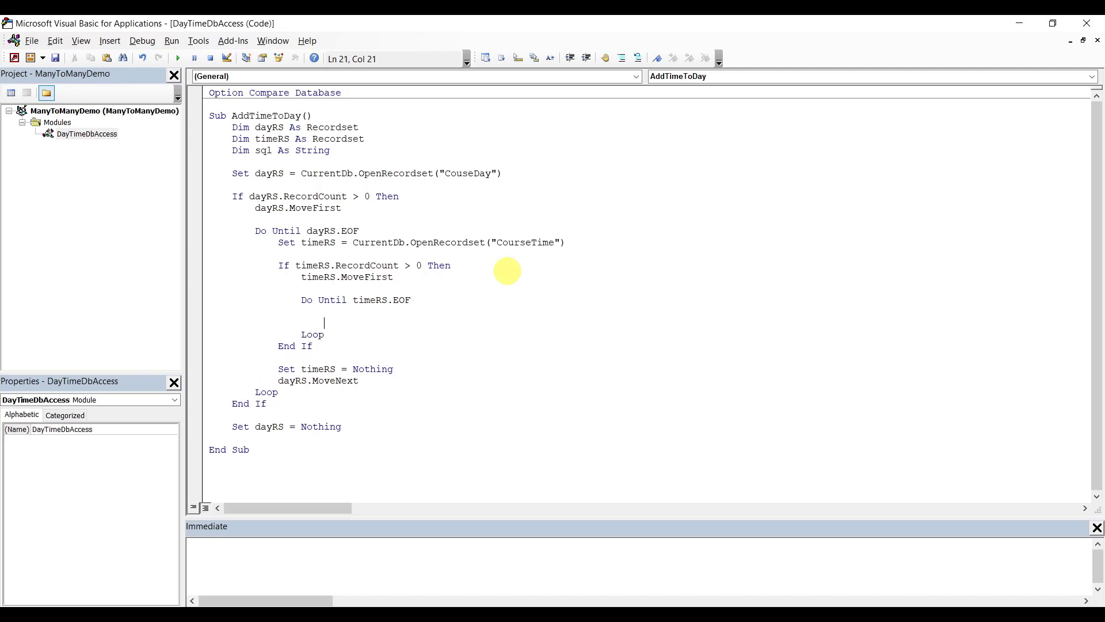
{"action": "type", "text": "timers.mo"}
{"action": "key", "text": "Down"}
{"action": "key", "text": "Down"}
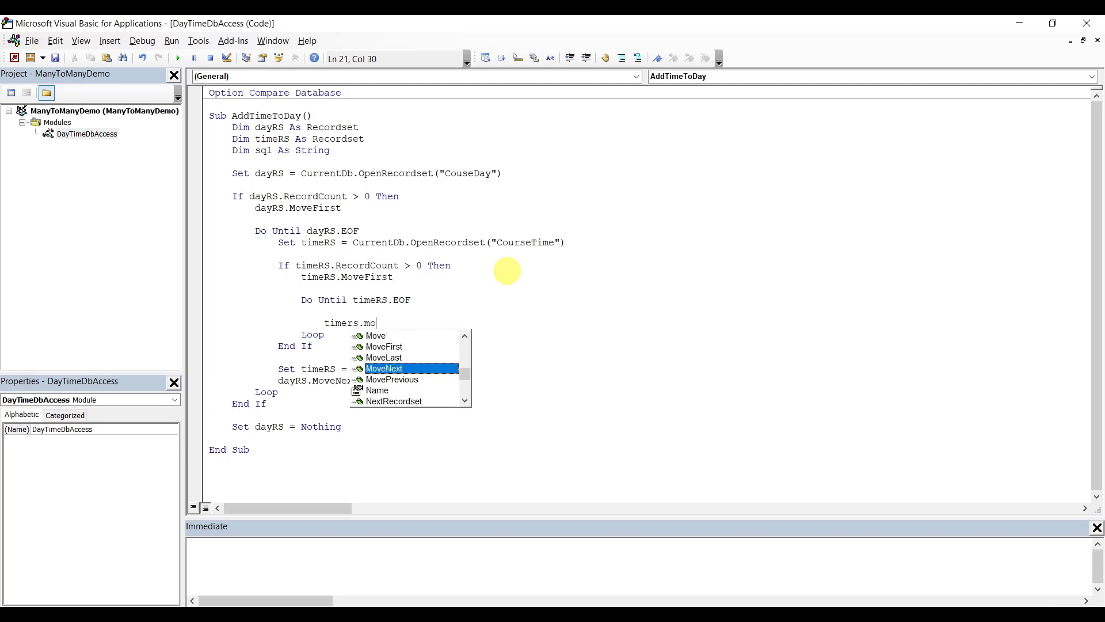
{"action": "key", "text": "Tab"}
Assign the string "insert into DayTimeReference" to sql above timeRS.MoveNext in the inner loop
{"action": "left_click", "coordinate": [466, 309]}
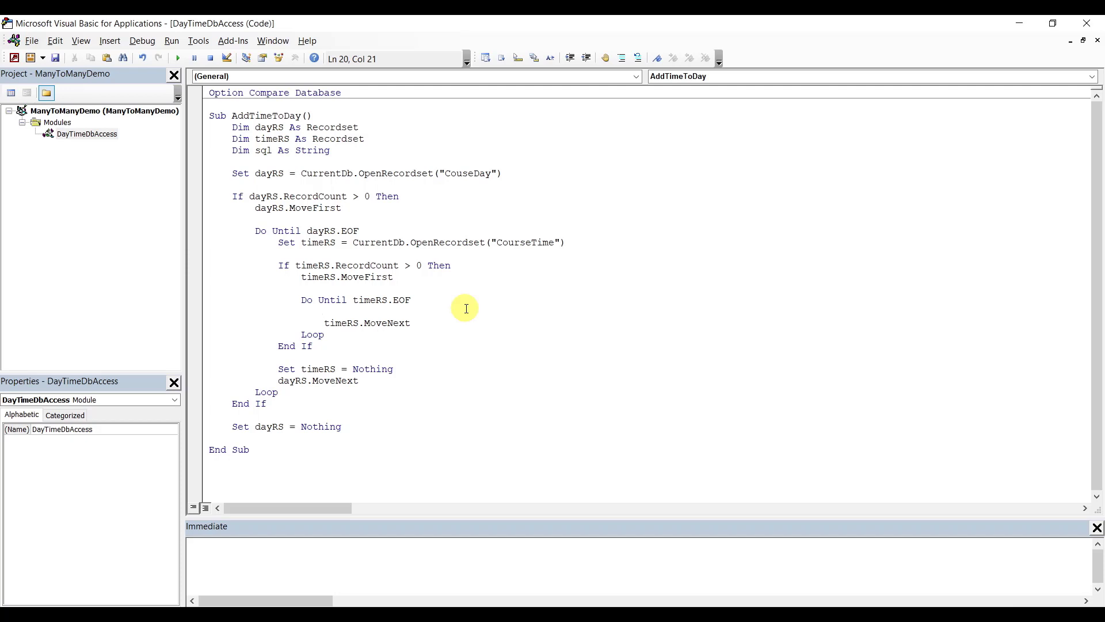
{"action": "type", "text": "sql=\"\""}
{"action": "left_click", "coordinate": [596, 326]}
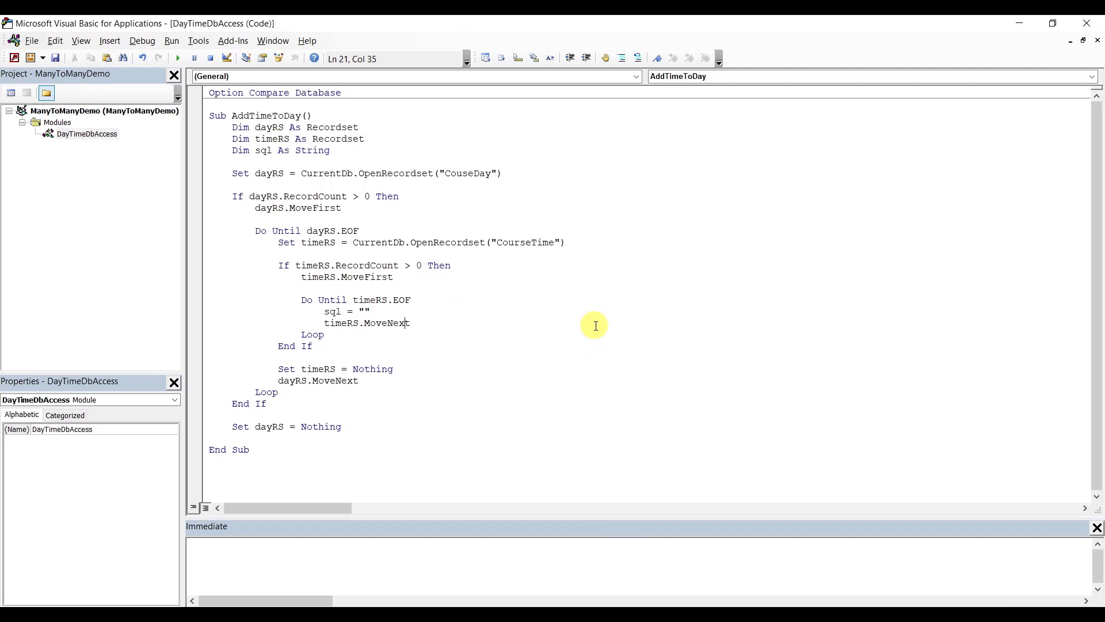
{"action": "type", "text": "in"}
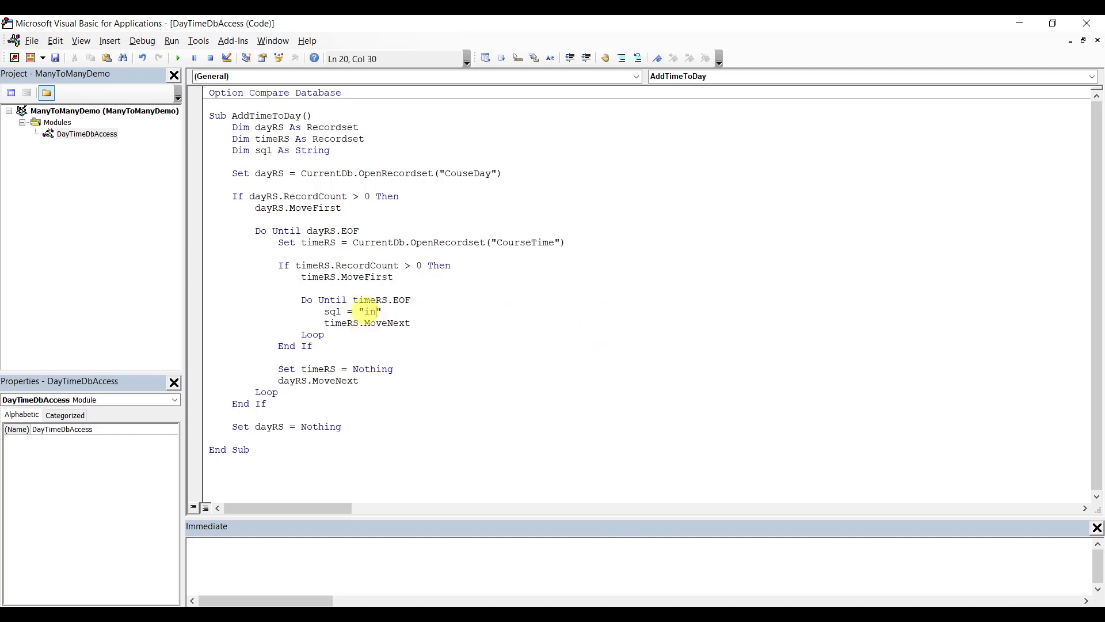
{"action": "type", "text": "sert "}
{"action": "type", "text": "in"}
{"action": "key", "text": "BackSpace"}
{"action": "key", "text": "BackSpace"}
{"action": "type", "text": "into"}
{"action": "type", "text": "DayTimeReference"}
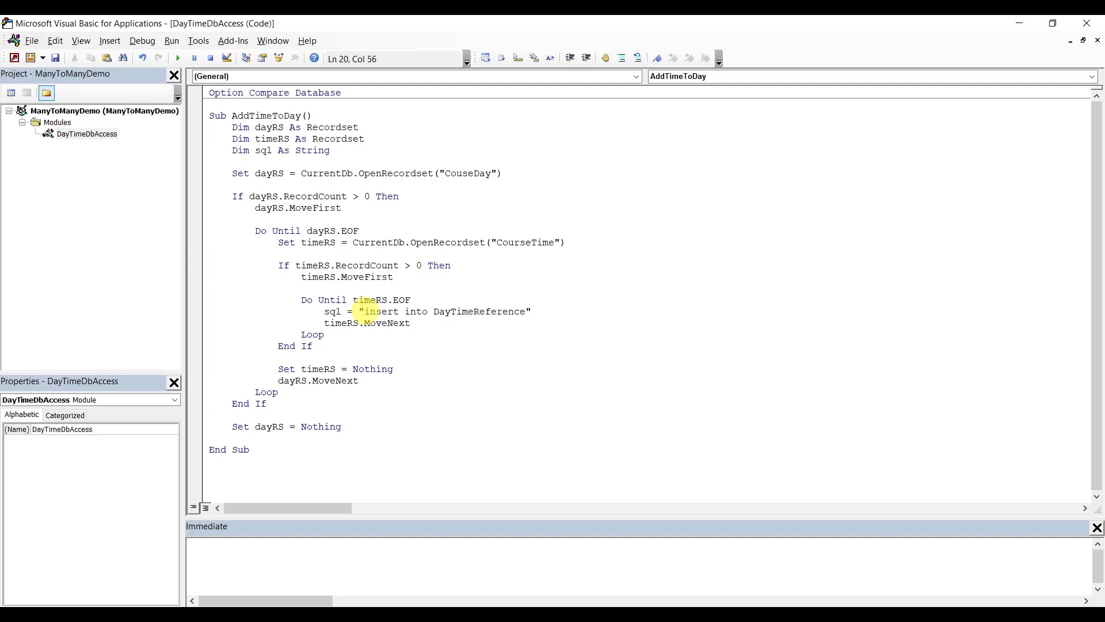
Append the column list (CourseDayId, CourseTimeId) after DayTimeReference in the sql string
{"action": "type", "text": "("}
{"action": "type", "text": ")"}
{"action": "type", "text": "Day"}
{"action": "type", "text": "Id"}
{"action": "key", "text": "Left"}
{"action": "key", "text": "Left"}
{"action": "key", "text": "Left"}
{"action": "type", "text": "CourseDayId, Cousr"}
{"action": "key", "text": "BackSpace"}
{"action": "type", "text": "er"}
{"action": "key", "text": "BackSpace"}
{"action": "key", "text": "BackSpace"}
{"action": "key", "text": "BackSpace"}
{"action": "type", "text": "rseTimeId)"}
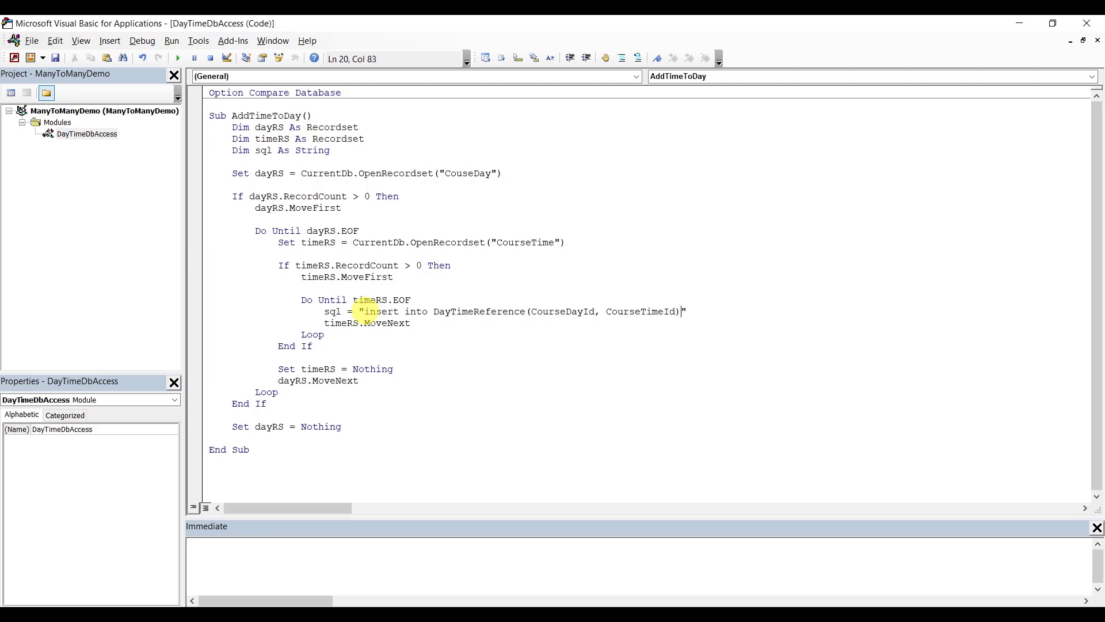
Extend the sql string with a values( clause that concatenates dayRS!CourseDayId
{"action": "type", "text": " values ()"}
{"action": "key", "text": "BackSpace"}
{"action": "key", "text": "BackSpace"}
{"action": "key", "text": "BackSpace"}
{"action": "type", "text": "()\" &"}
{"action": "type", "text": "dayrs!CourseDayId"}
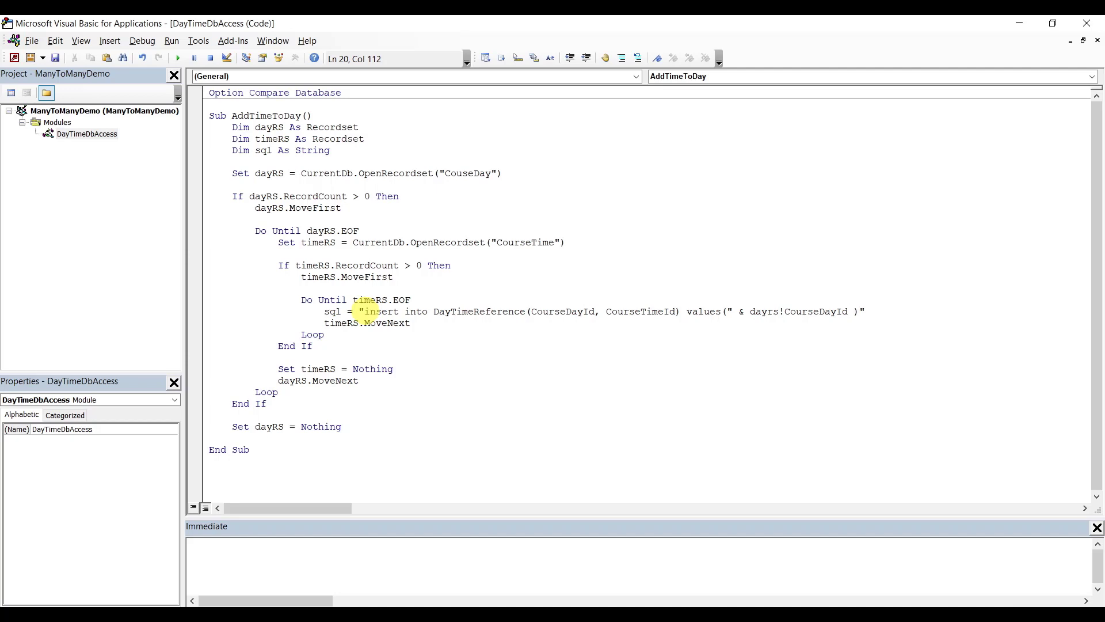
Finish the sql string by concatenating a comma, timeRS!CourseTimeId and the closing parenthesis of the values clause
{"action": "type", "text": " & \",\" & timers!CourseTimeId &\""}
{"action": "key", "text": "Delete"}
{"action": "left_click", "coordinate": [560, 206]}
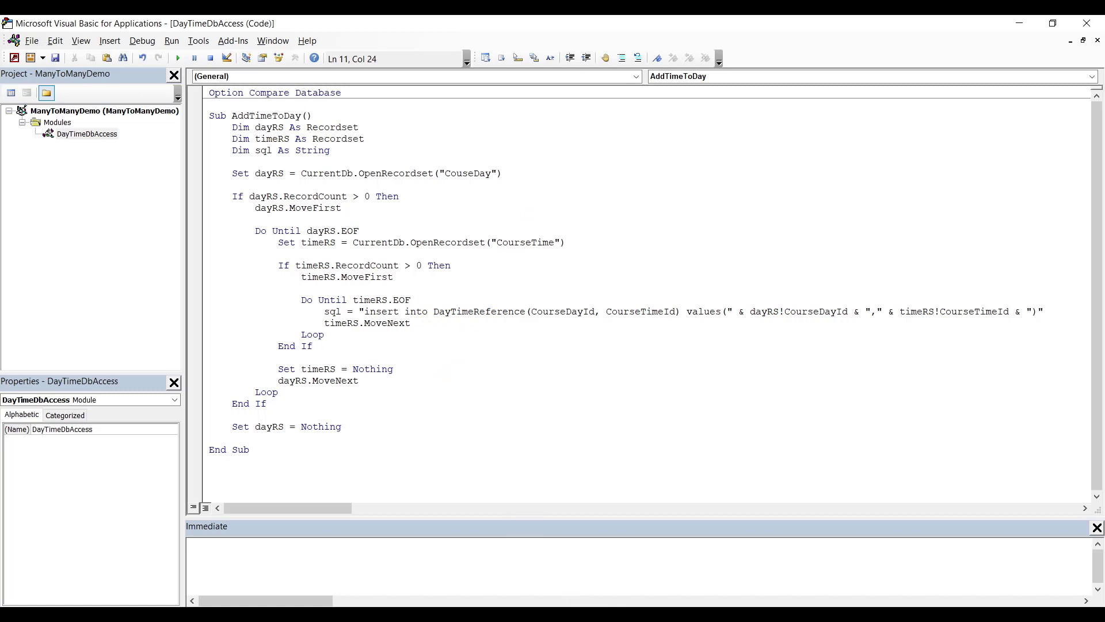
Switch to Access, examine the DayTimeReference table's columns and records, and return to the VBA code
{"action": "left_click", "coordinate": [577, 614]}
{"action": "left_click", "coordinate": [599, 556]}
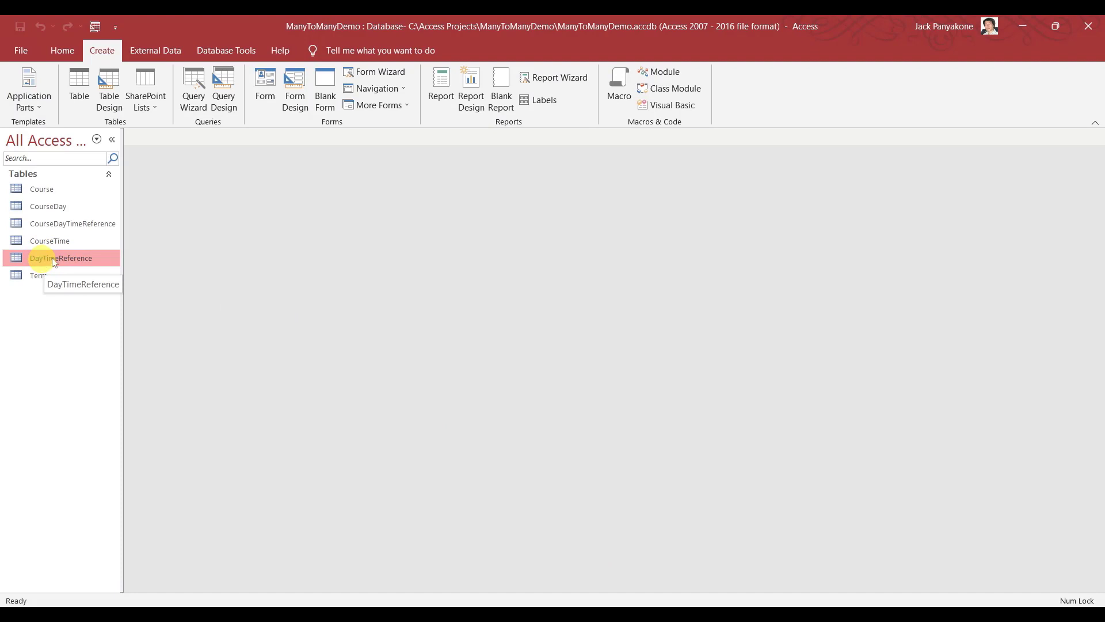
{"action": "double_click", "coordinate": [77, 257]}
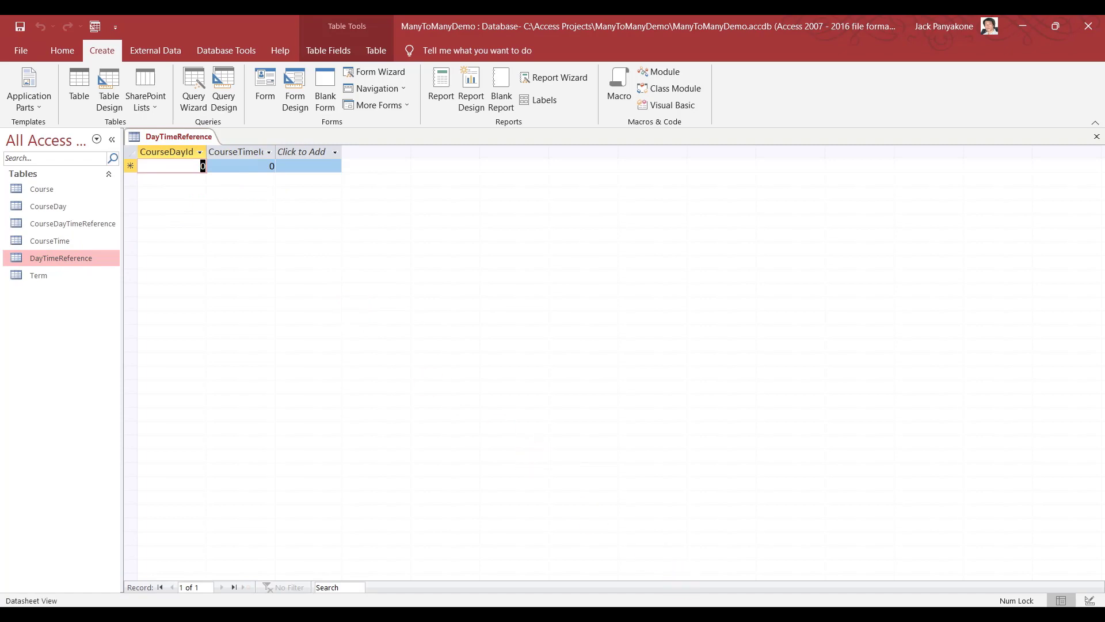
{"action": "left_click", "coordinate": [794, 555]}
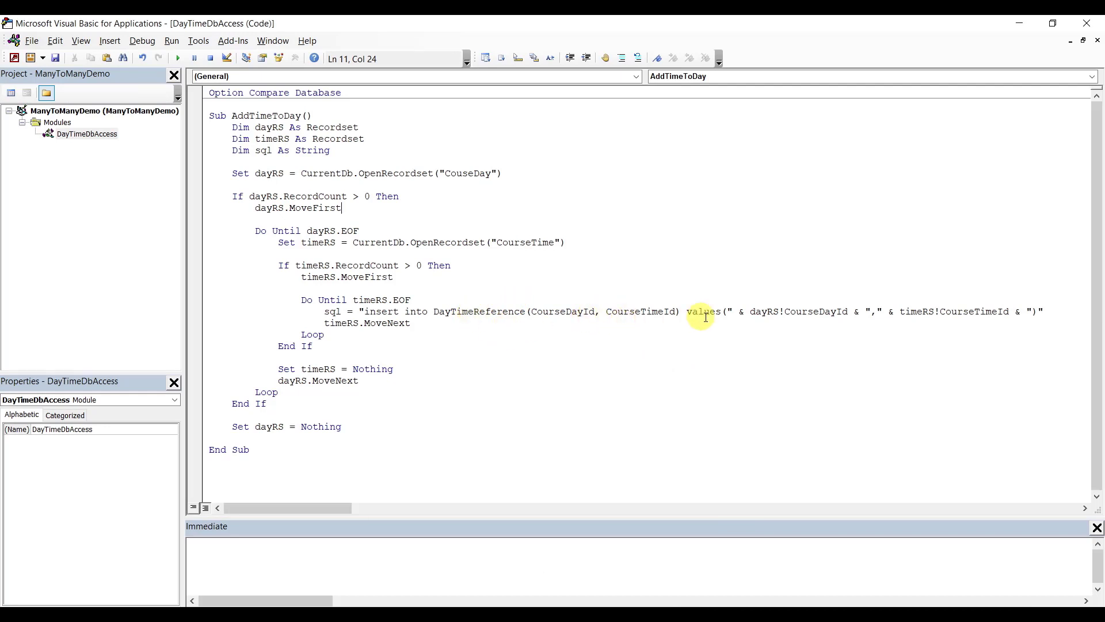
Add the statement CurrentDb.Execute (sql) before timeRS.MoveNext, with a blank line below the sql assignment
{"action": "left_click", "coordinate": [1070, 311]}
{"action": "key", "text": "Return"}
{"action": "key", "text": "Return"}
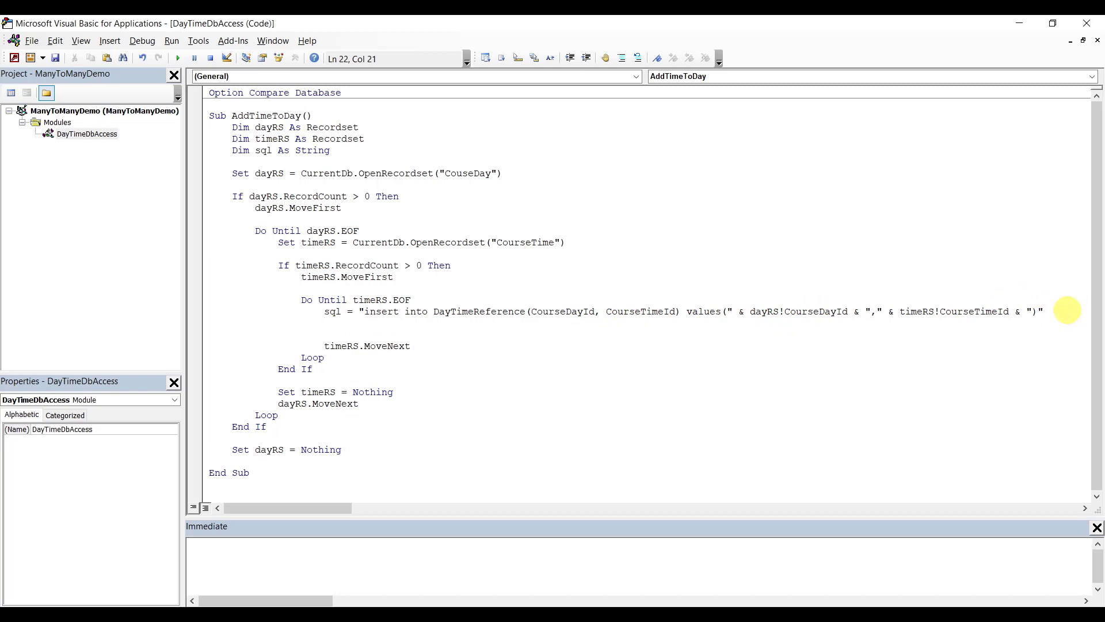
{"action": "type", "text": "s"}
{"action": "key", "text": "BackSpace"}
{"action": "type", "text": "current"}
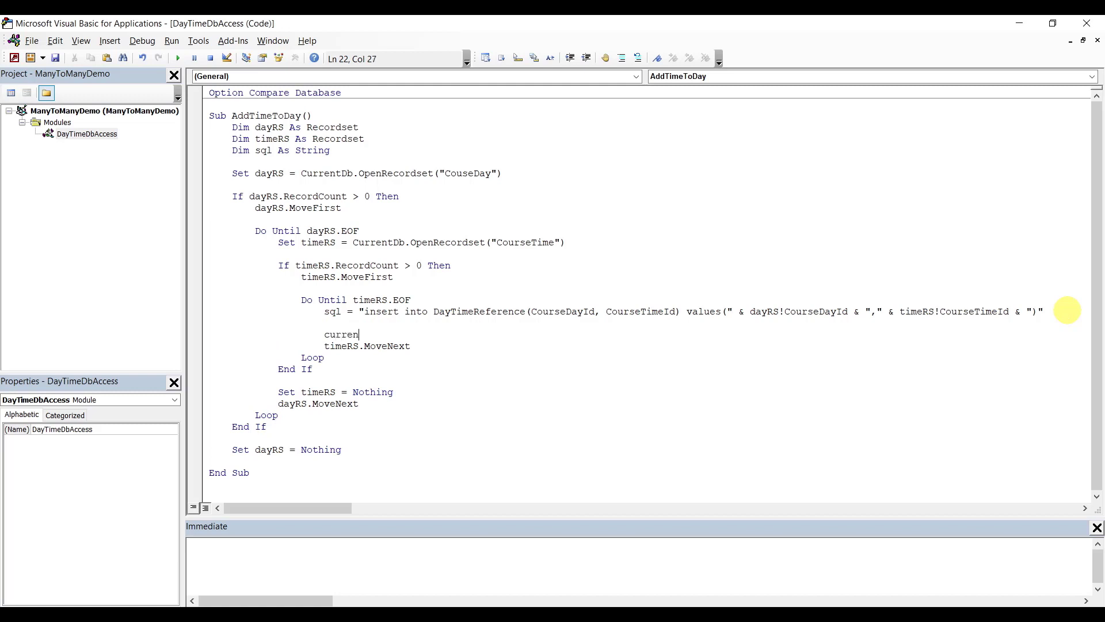
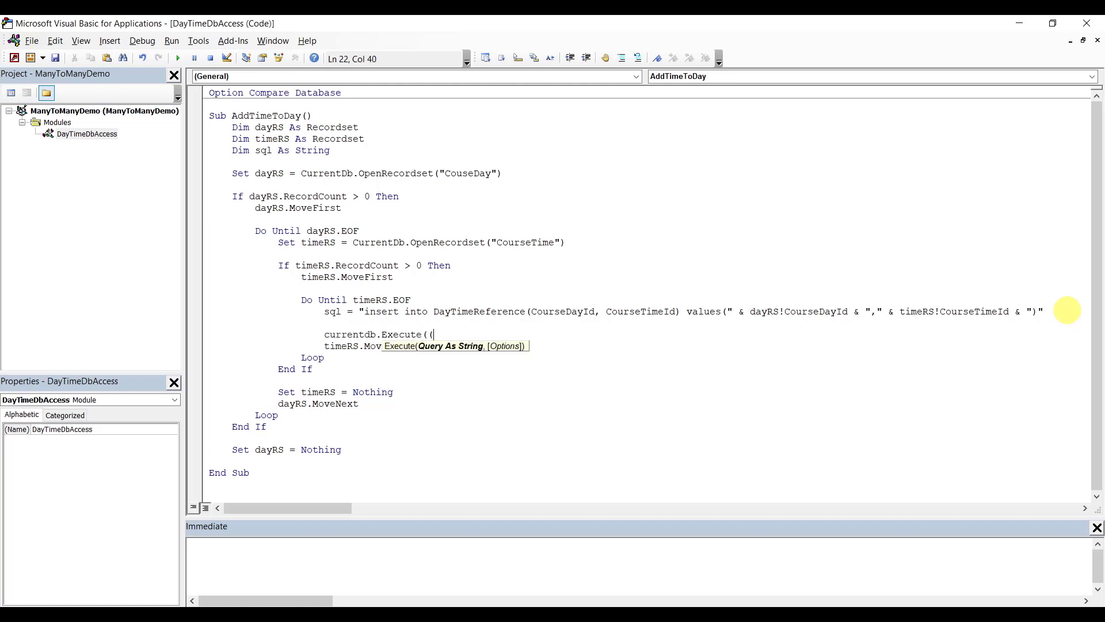
{"action": "key", "text": "BackSpace"}
{"action": "type", "text": "sql)"}
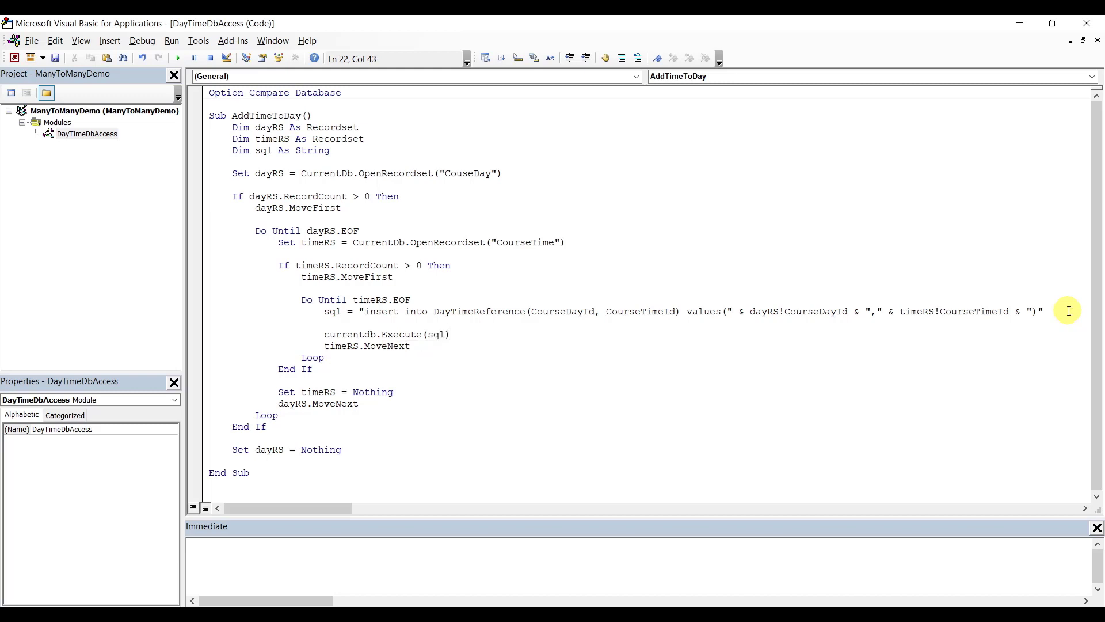
{"action": "left_click", "coordinate": [902, 257]}
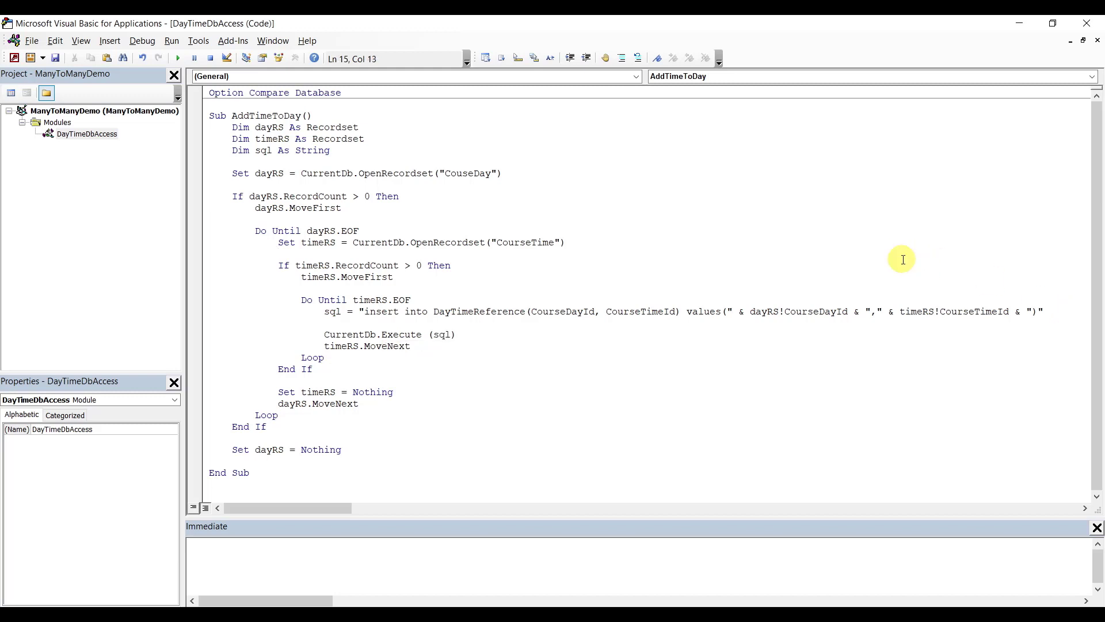
Save the module as DayTimeDbAccess, switch to Access and close the DayTimeReference datasheet
{"action": "key", "text": "ctrl+s"}
{"action": "left_click", "coordinate": [555, 252]}
{"action": "mouse_move", "coordinate": [706, 604]}
{"action": "left_click", "coordinate": [622, 568]}
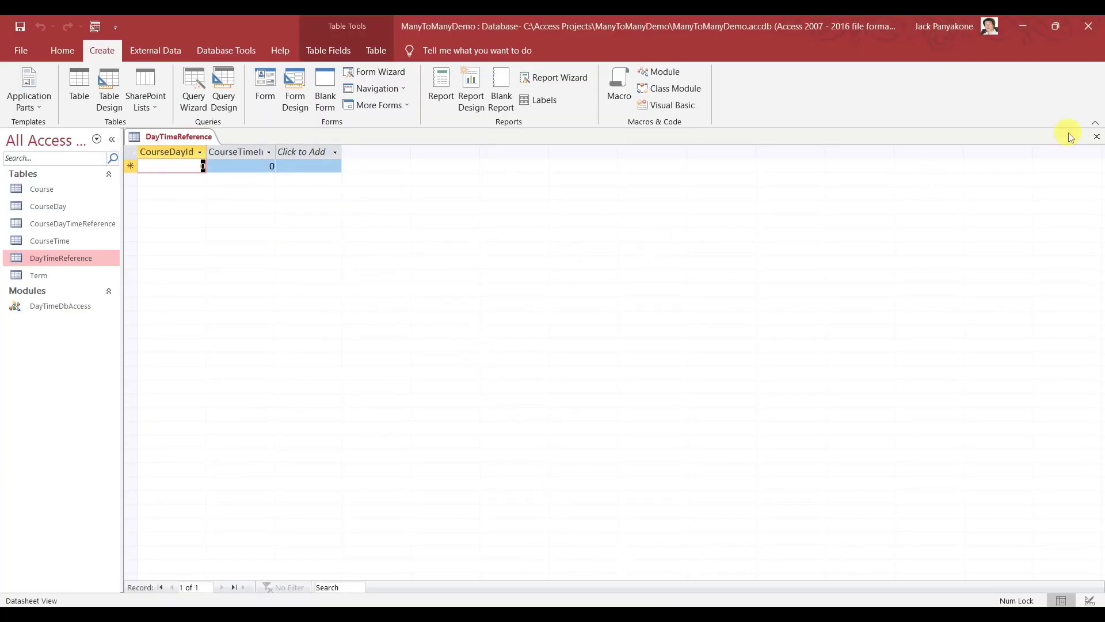
{"action": "left_click", "coordinate": [1097, 137]}
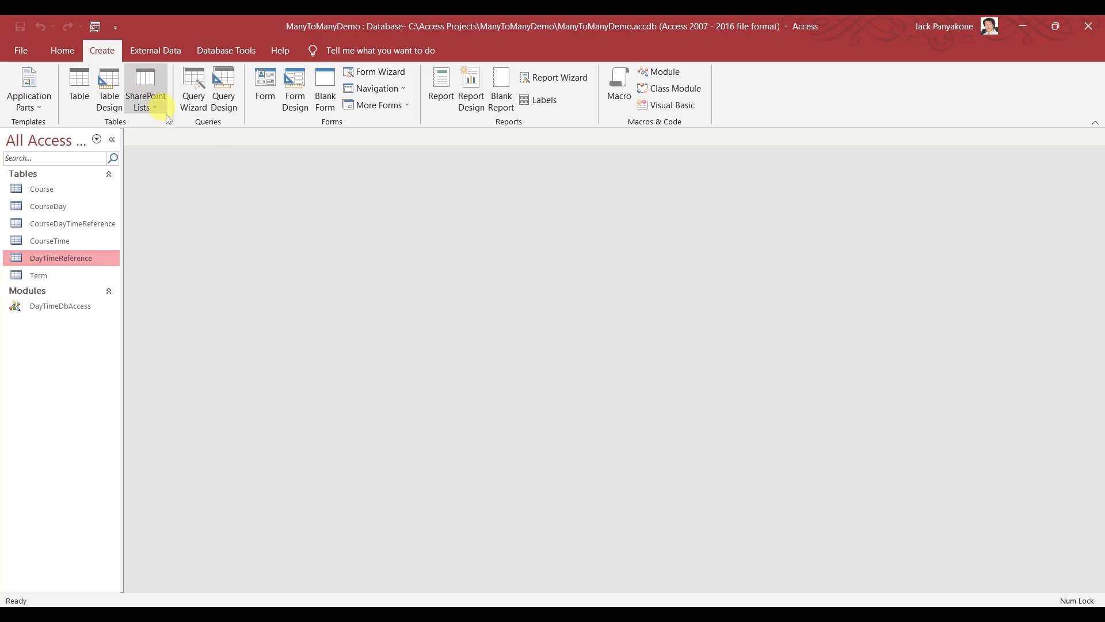
Create a blank form in design view and place a command button about 1.46 by 0.33 inches, without the wizard
{"action": "left_click", "coordinate": [294, 103]}
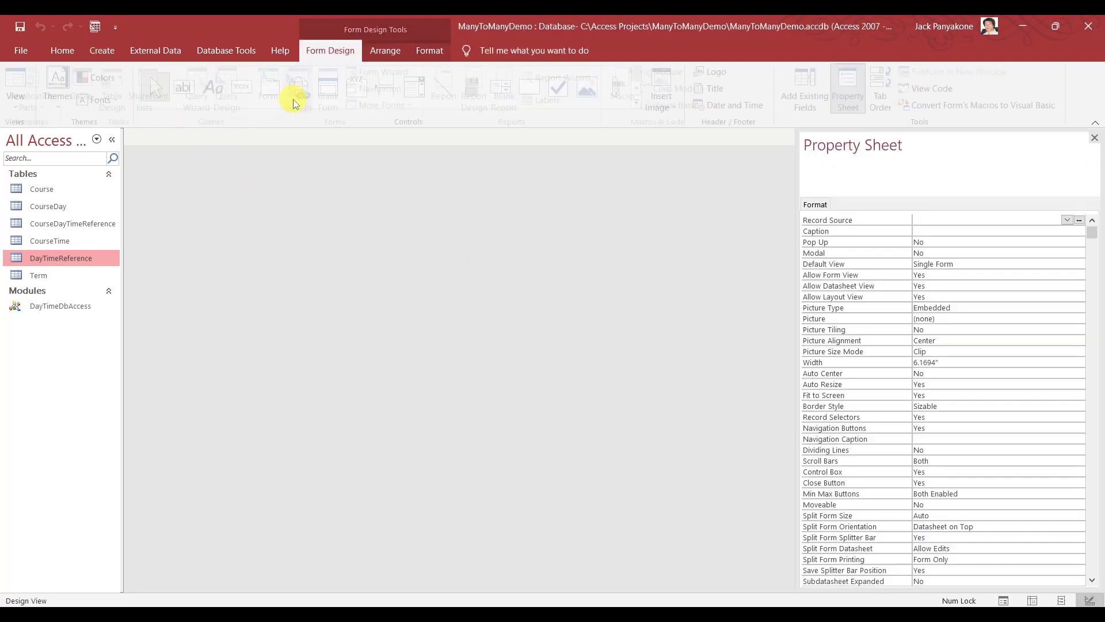
{"action": "left_click", "coordinate": [219, 173]}
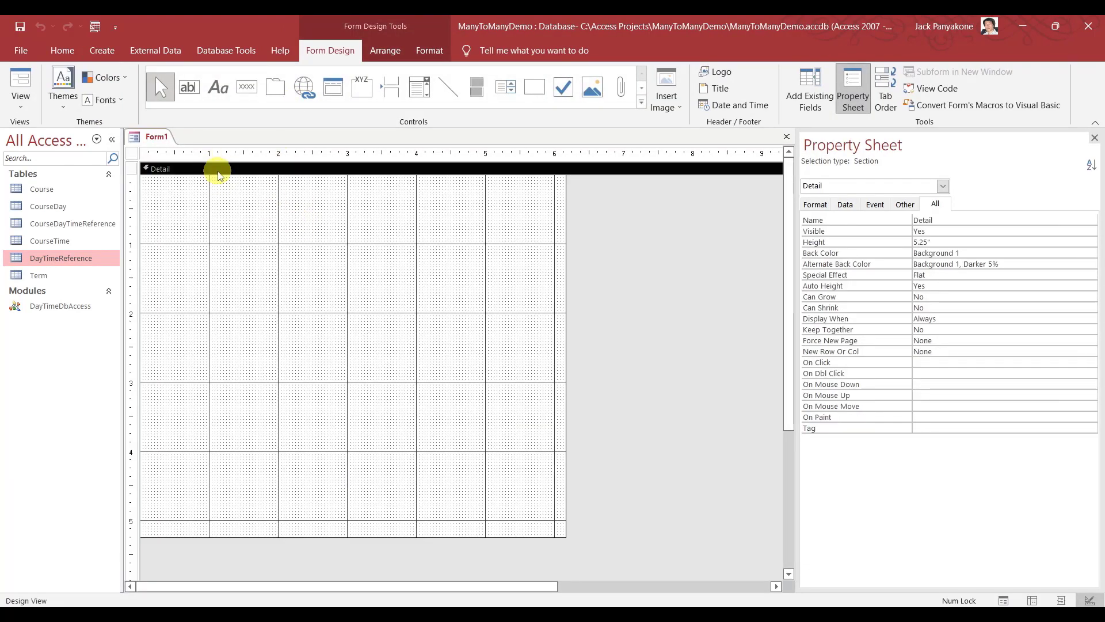
{"action": "left_click", "coordinate": [251, 96]}
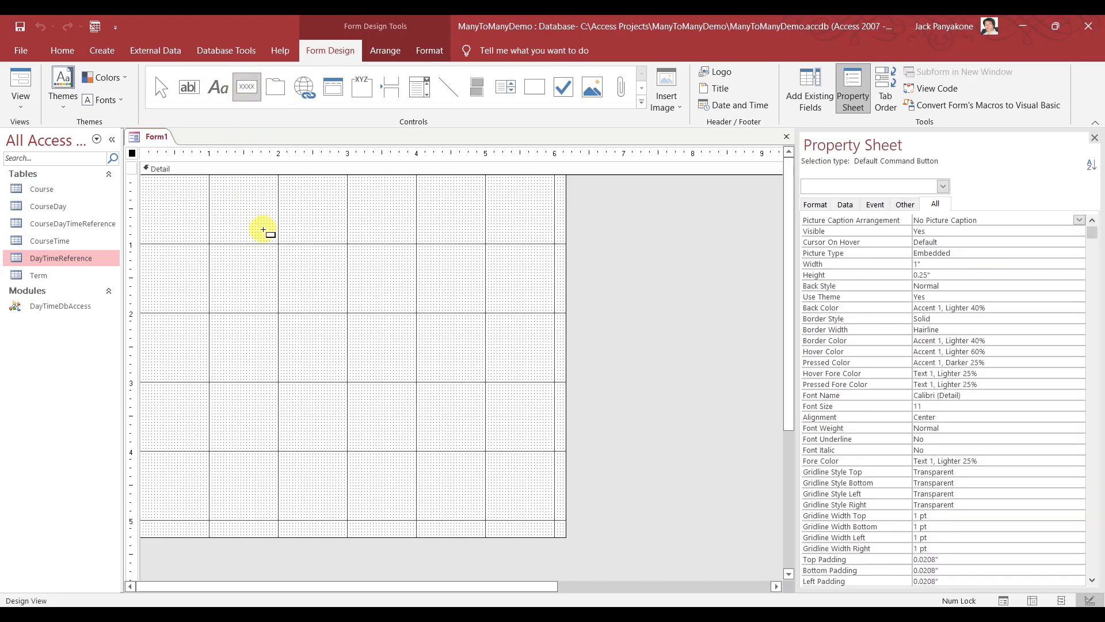
{"action": "left_click_drag", "start_coordinate": [281, 209], "coordinate": [383, 232]}
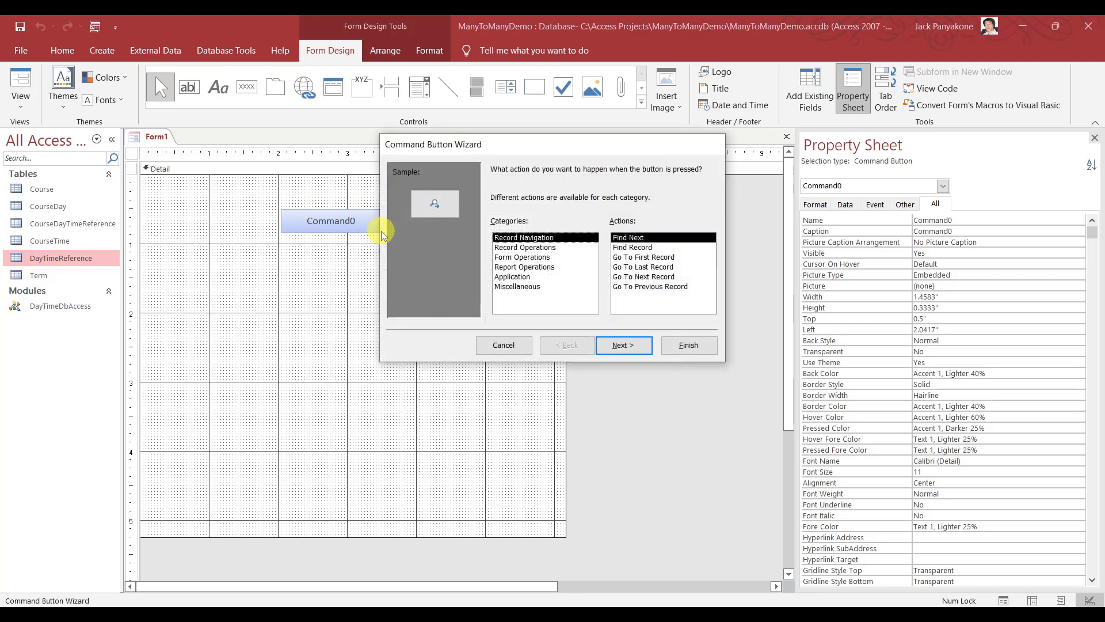
{"action": "left_click", "coordinate": [514, 346]}
Caption the new command button Execute and name it cmdExecute
{"action": "double_click", "coordinate": [353, 215]}
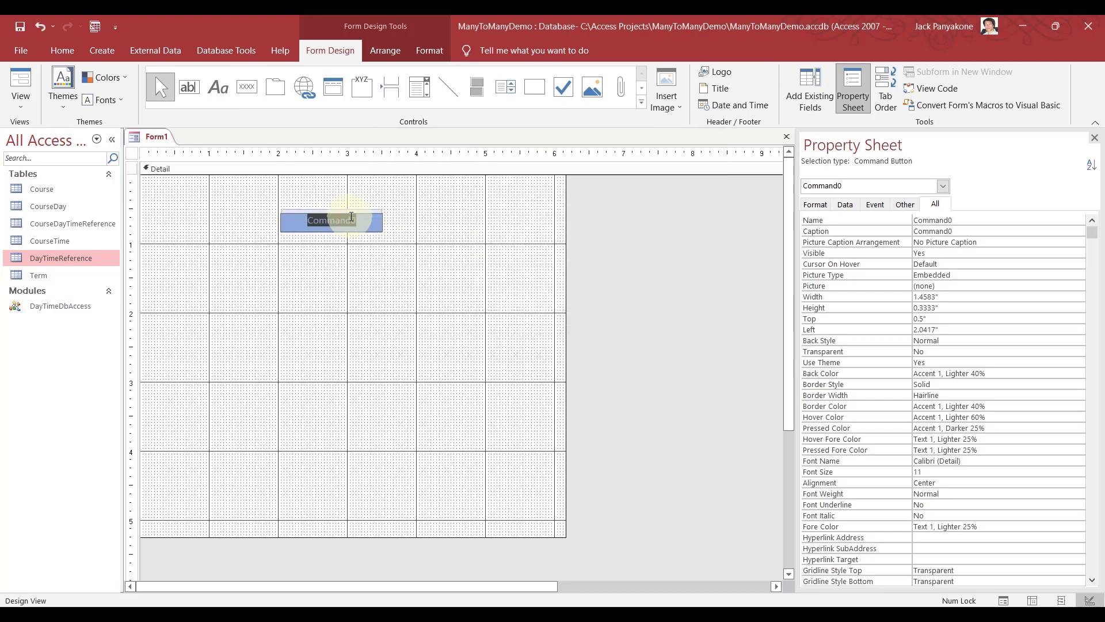
{"action": "type", "text": "Execute"}
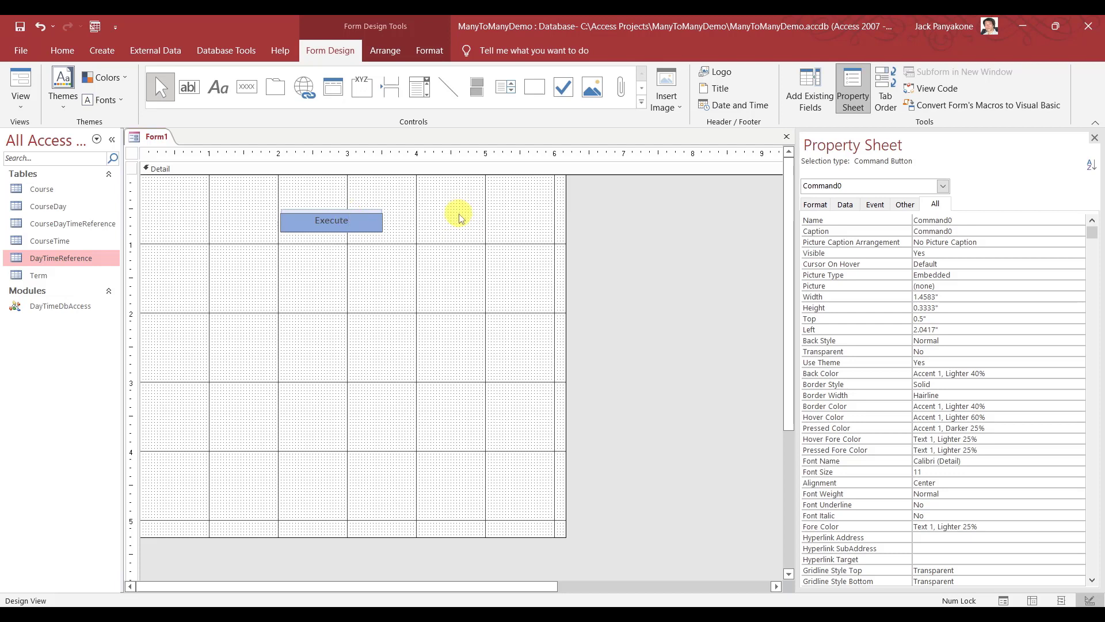
{"action": "left_click", "coordinate": [395, 230]}
{"action": "left_click", "coordinate": [370, 222]}
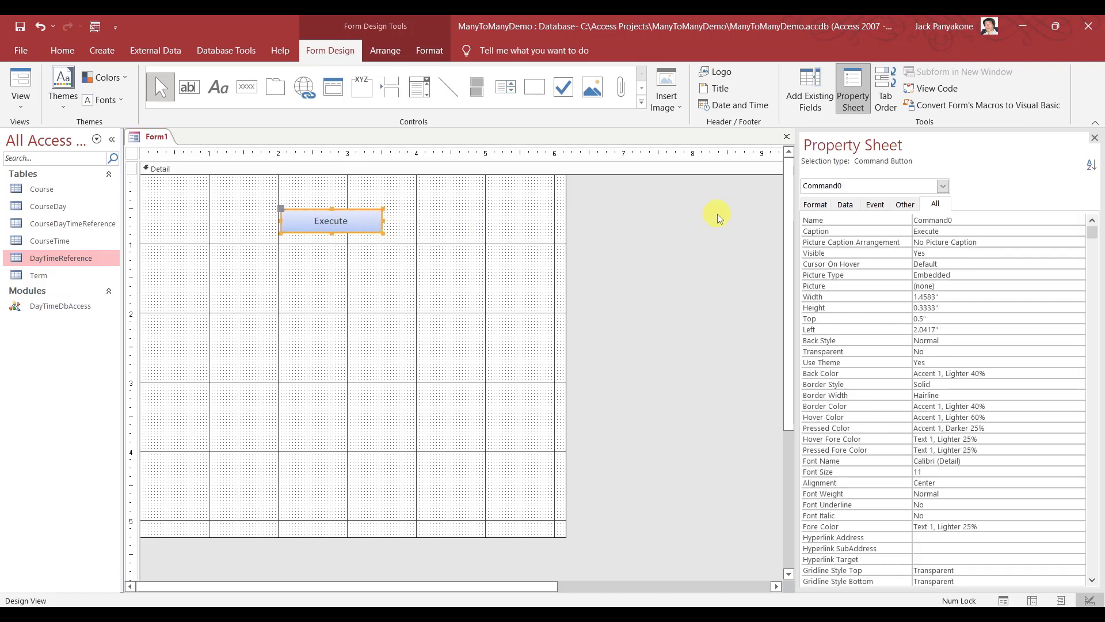
{"action": "left_click", "coordinate": [875, 204]}
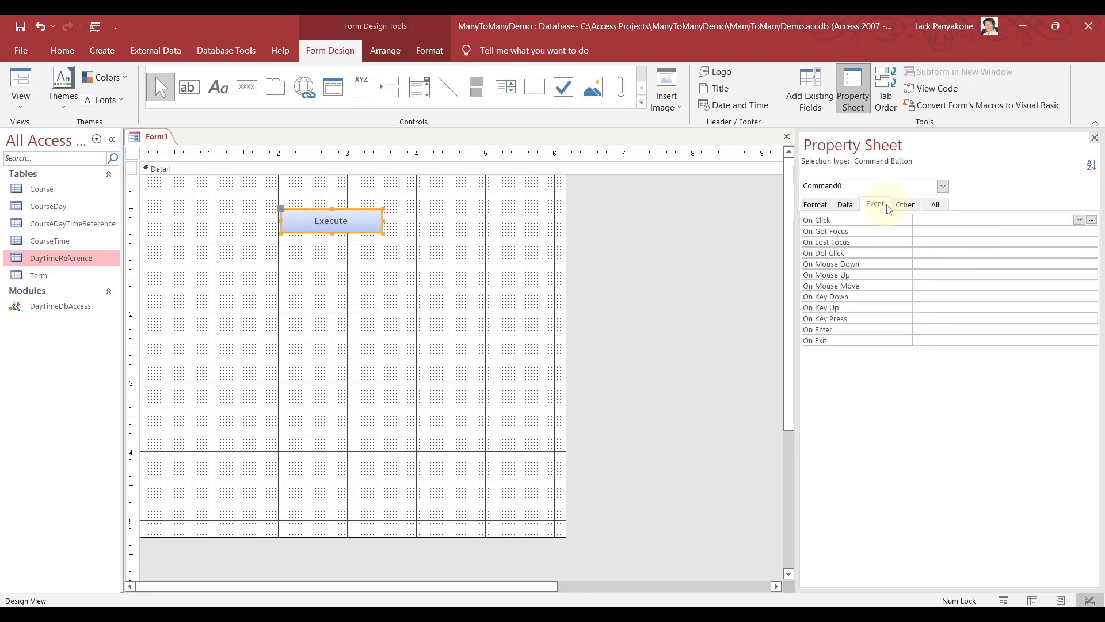
{"action": "left_click", "coordinate": [935, 204]}
{"action": "left_click", "coordinate": [864, 220]}
{"action": "type", "text": "cmdEx"}
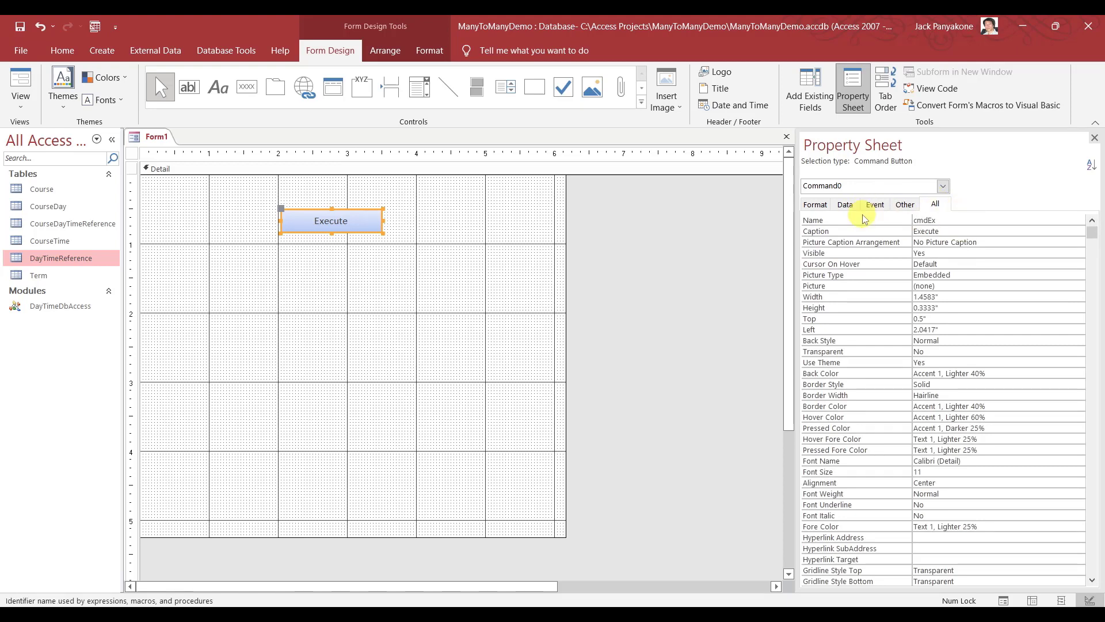
{"action": "type", "text": "ecute"}
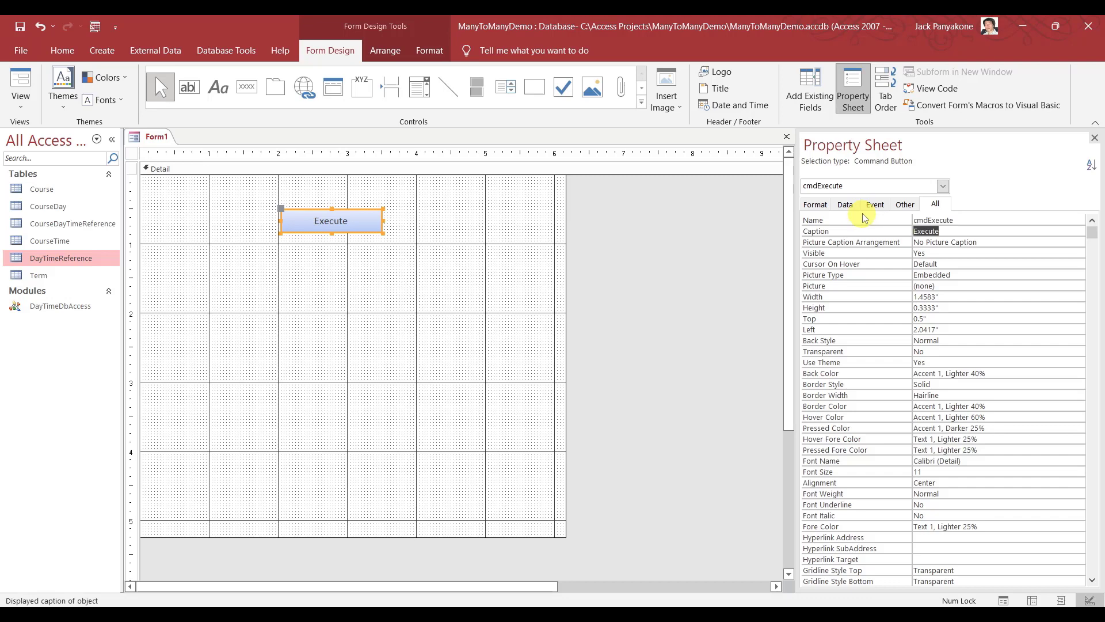
Create the On Click event procedure for cmdExecute and make it run Call DayTimeDbAccess.AddTimeToDay
{"action": "left_click", "coordinate": [875, 204]}
{"action": "double_click", "coordinate": [1040, 219]}
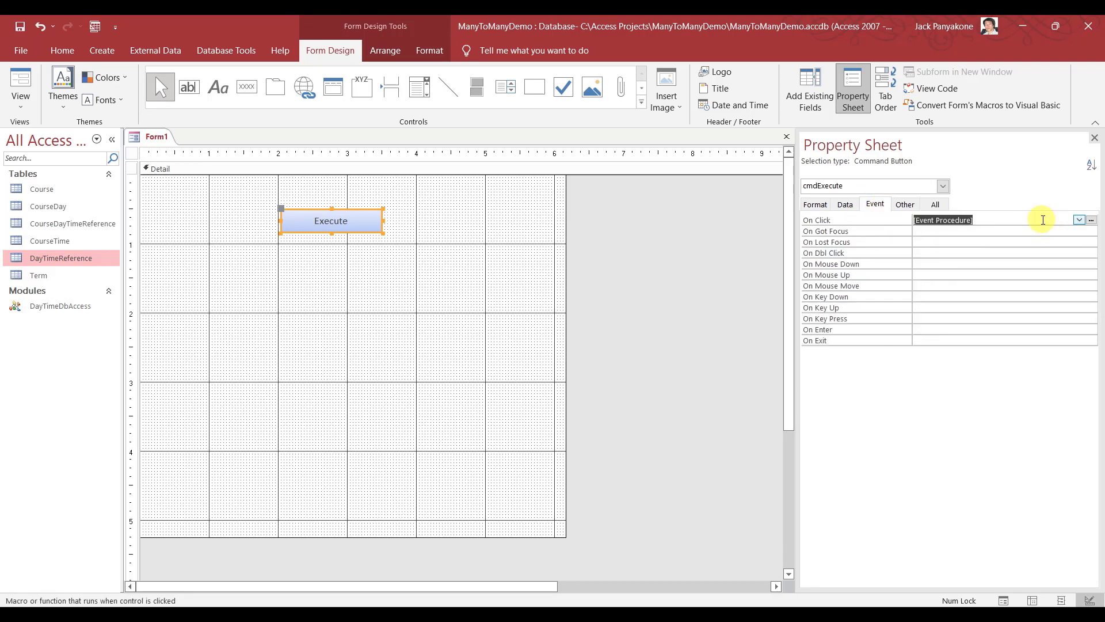
{"action": "left_click", "coordinate": [1092, 220]}
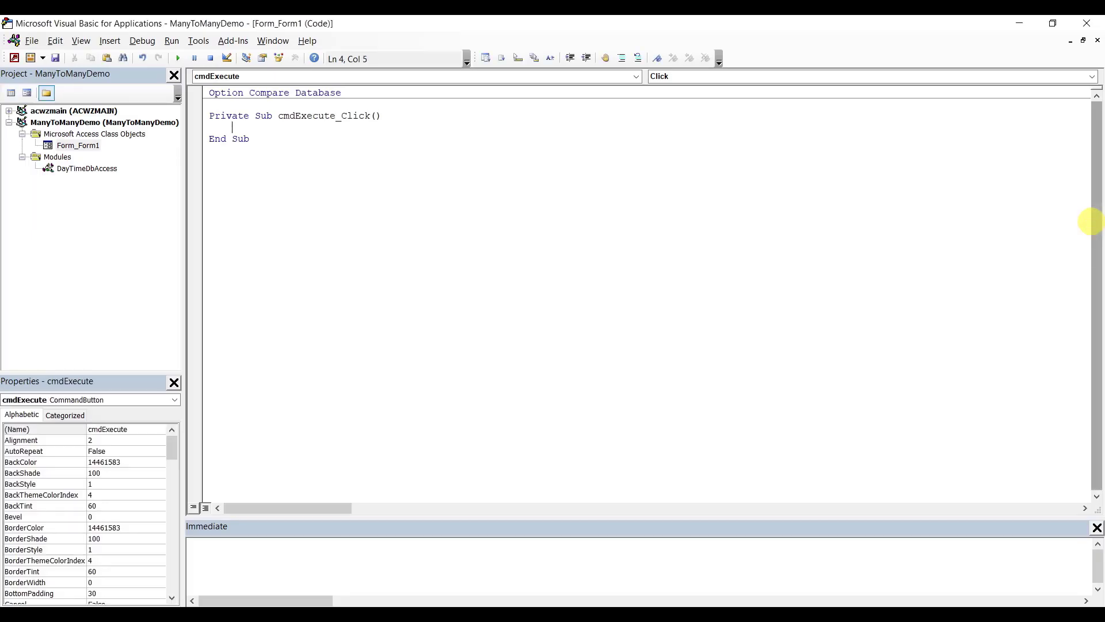
{"action": "type", "text": "day"}
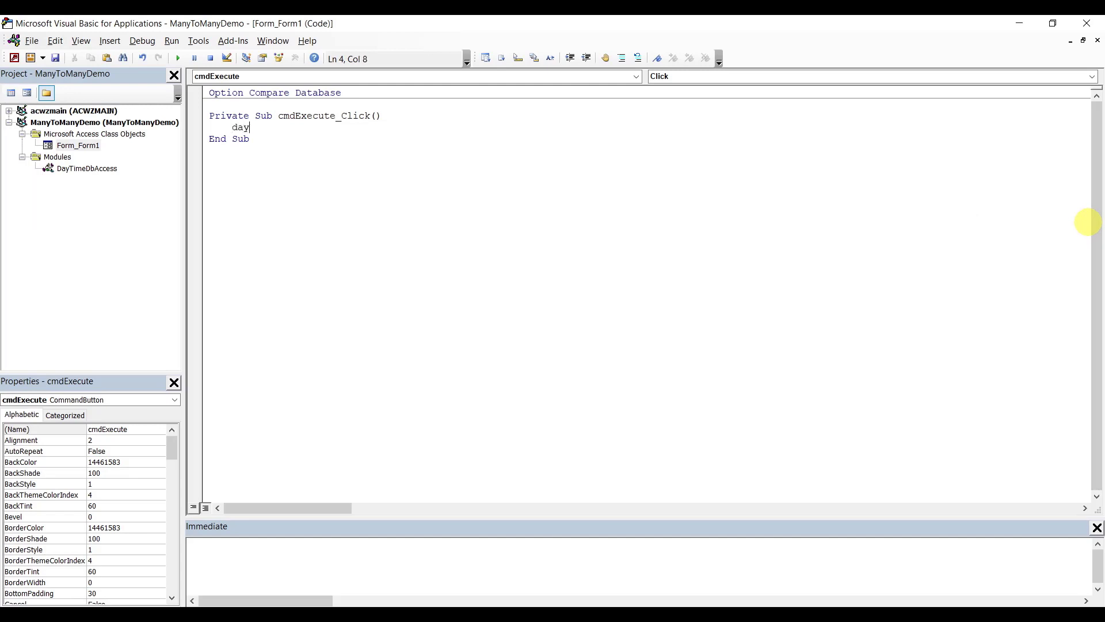
{"action": "type", "text": "timedbaccess.AddTimeToDay"}
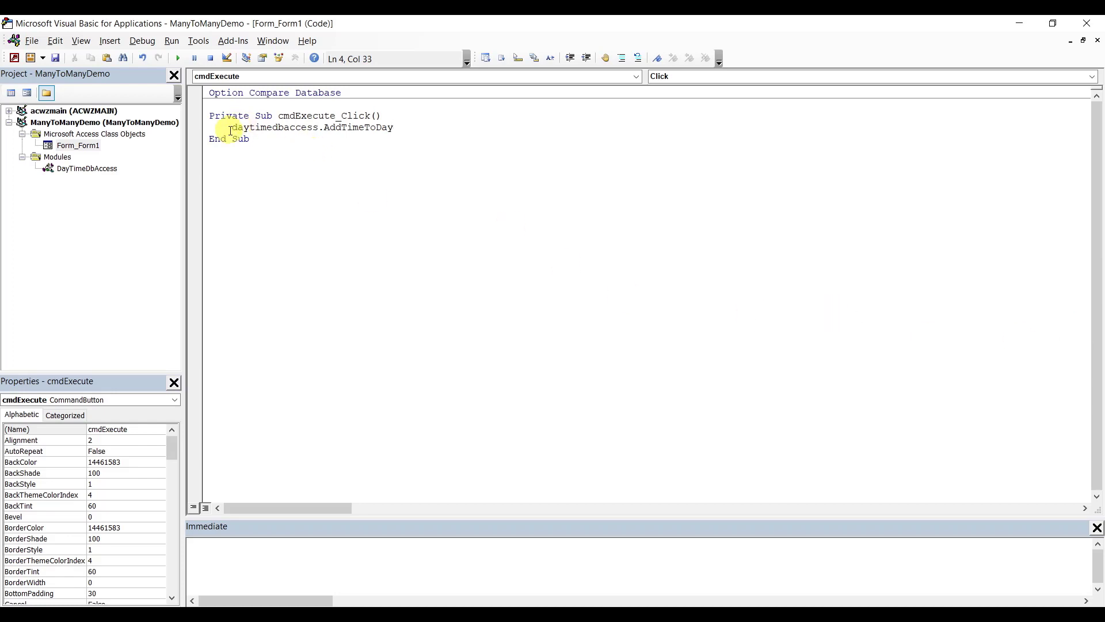
{"action": "type", "text": "call"}
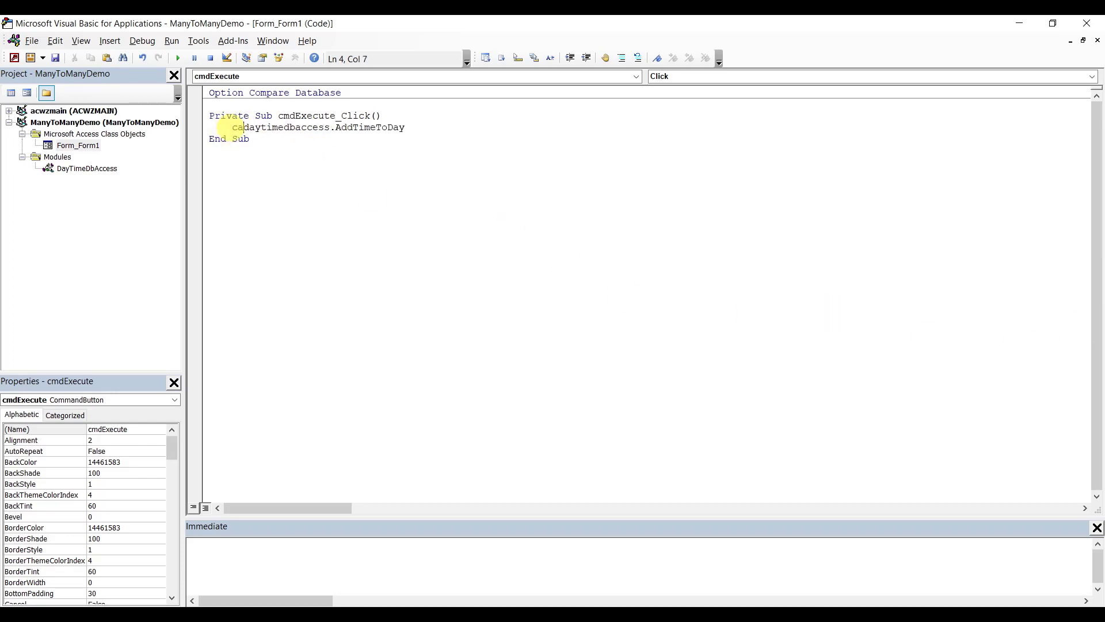
{"action": "left_click", "coordinate": [299, 206]}
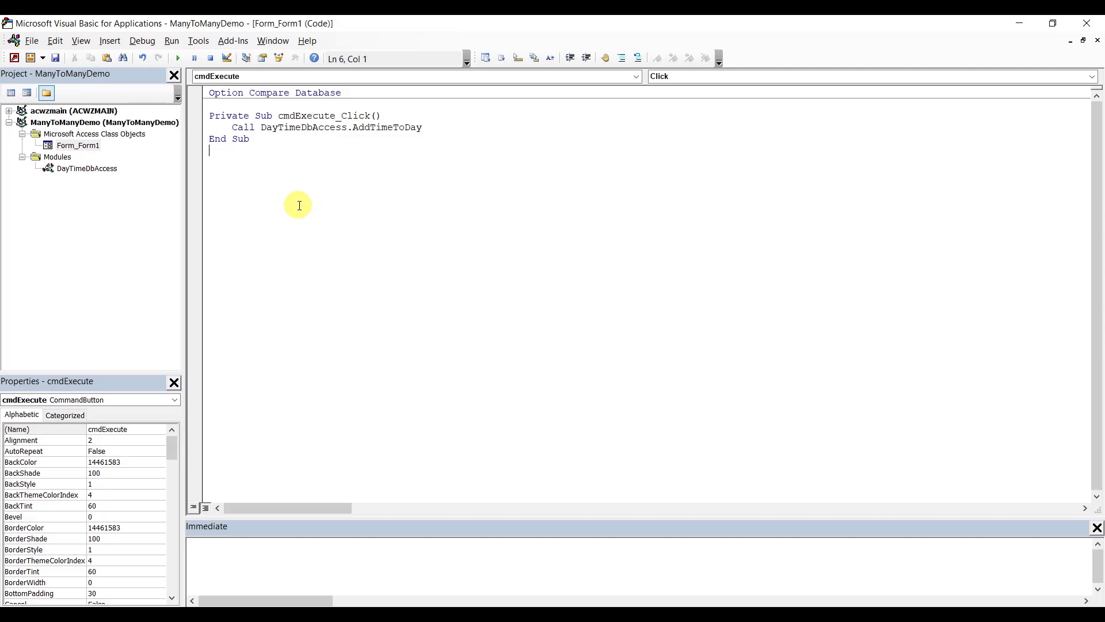
Return to the form design and save the form as frmTestScreen
{"action": "key", "text": "alt+F11"}
{"action": "key", "text": "ctrl+s"}
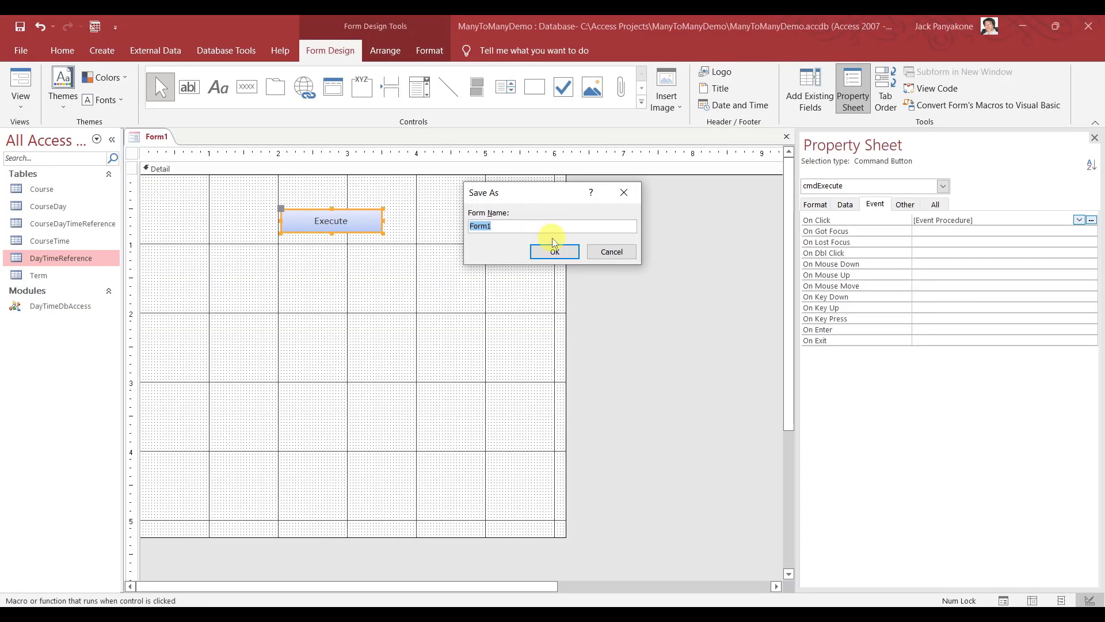
{"action": "type", "text": "fr"}
{"action": "type", "text": "mTestScreen"}
{"action": "key", "text": "Return"}
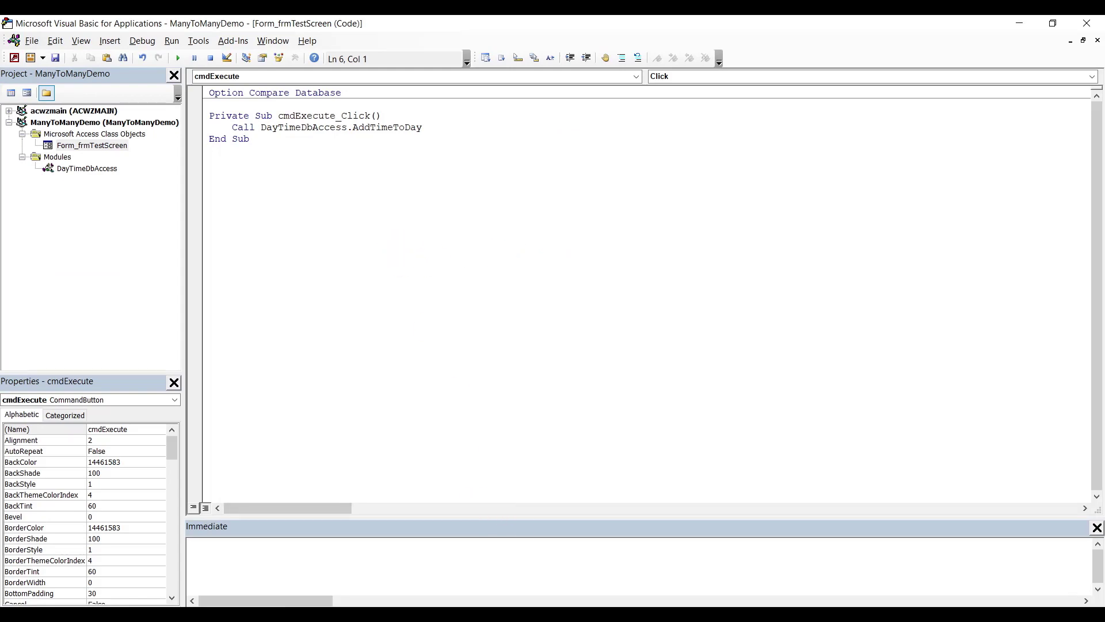
Shorten the Detail section of frmTestScreen to about 1.5 inches high
{"action": "left_click", "coordinate": [579, 593]}
{"action": "left_click_drag", "start_coordinate": [429, 537], "coordinate": [451, 275]}
{"action": "left_click", "coordinate": [426, 333]}
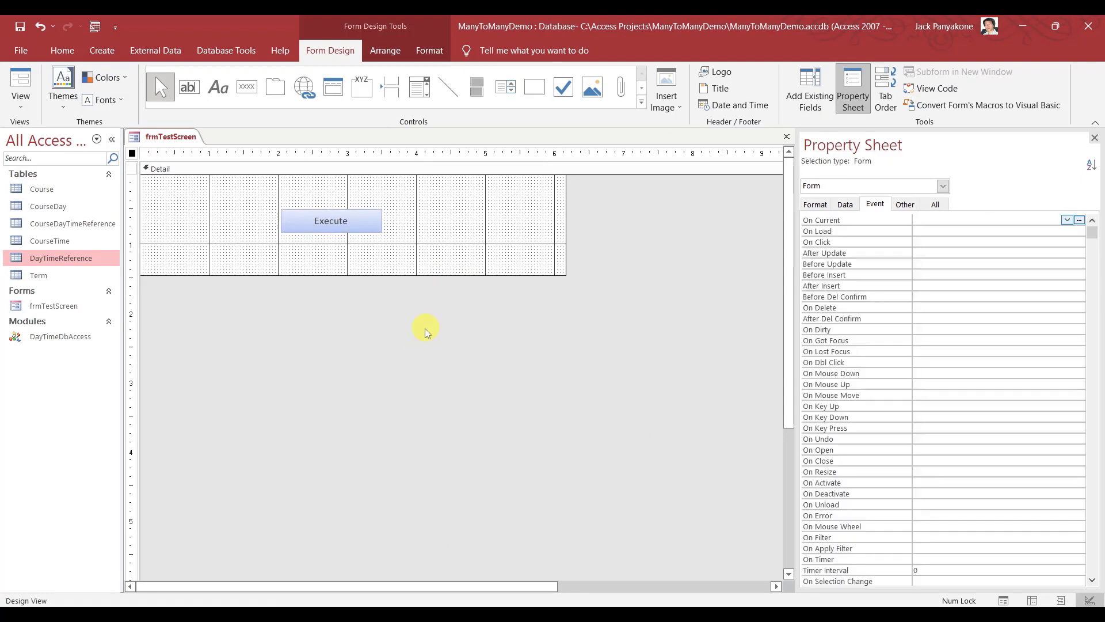
Open the DayTimeReference table to check its records, and close it again
{"action": "left_click", "coordinate": [65, 260]}
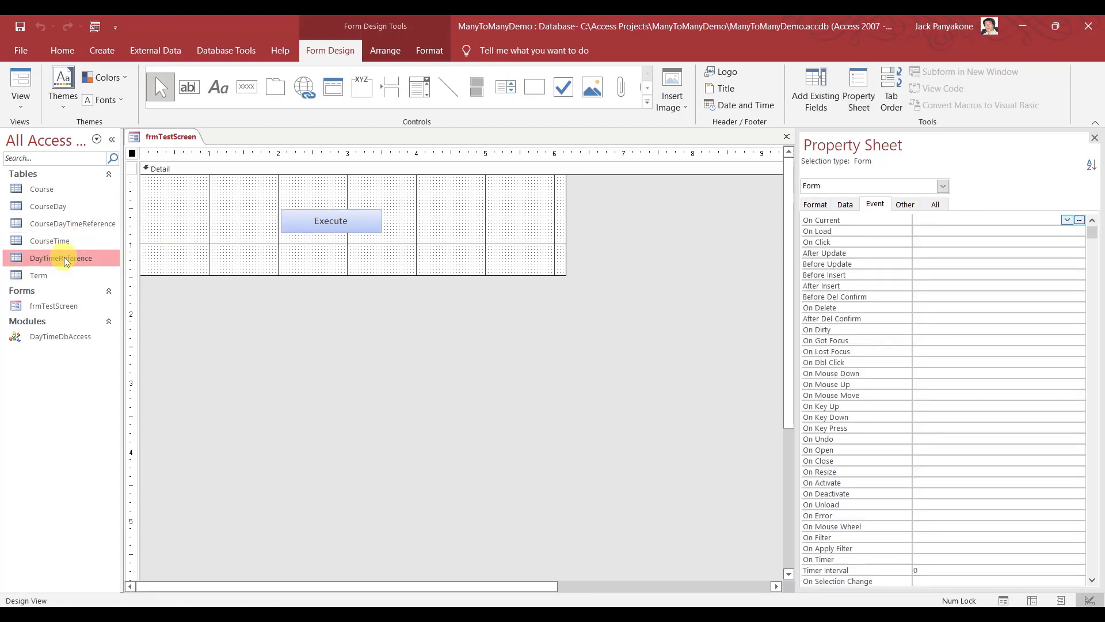
{"action": "double_click", "coordinate": [64, 260]}
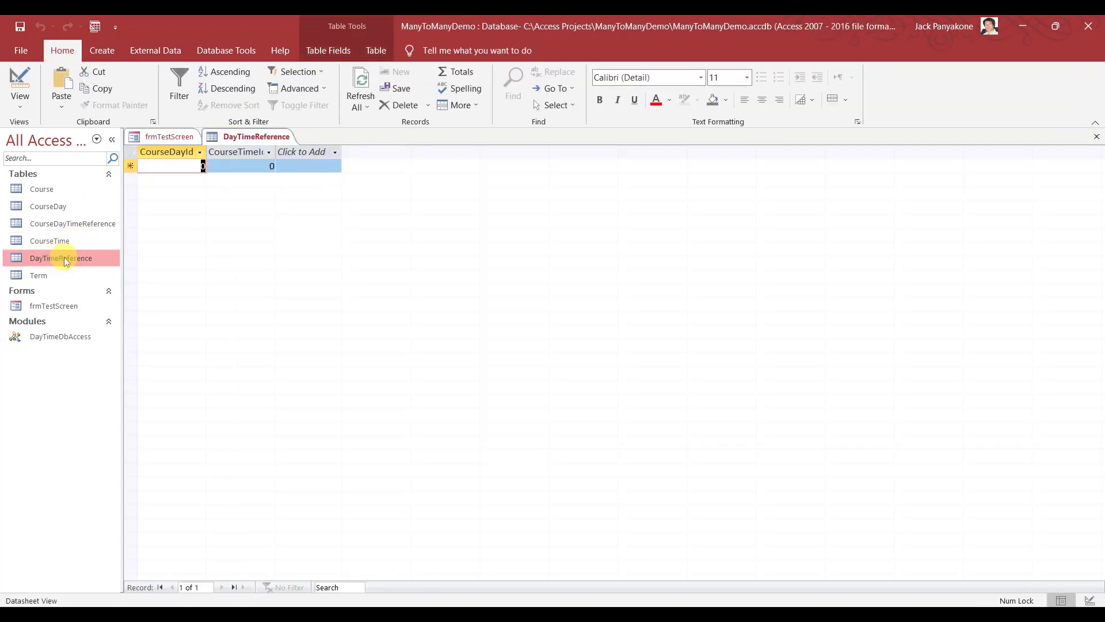
{"action": "left_click", "coordinate": [1096, 136]}
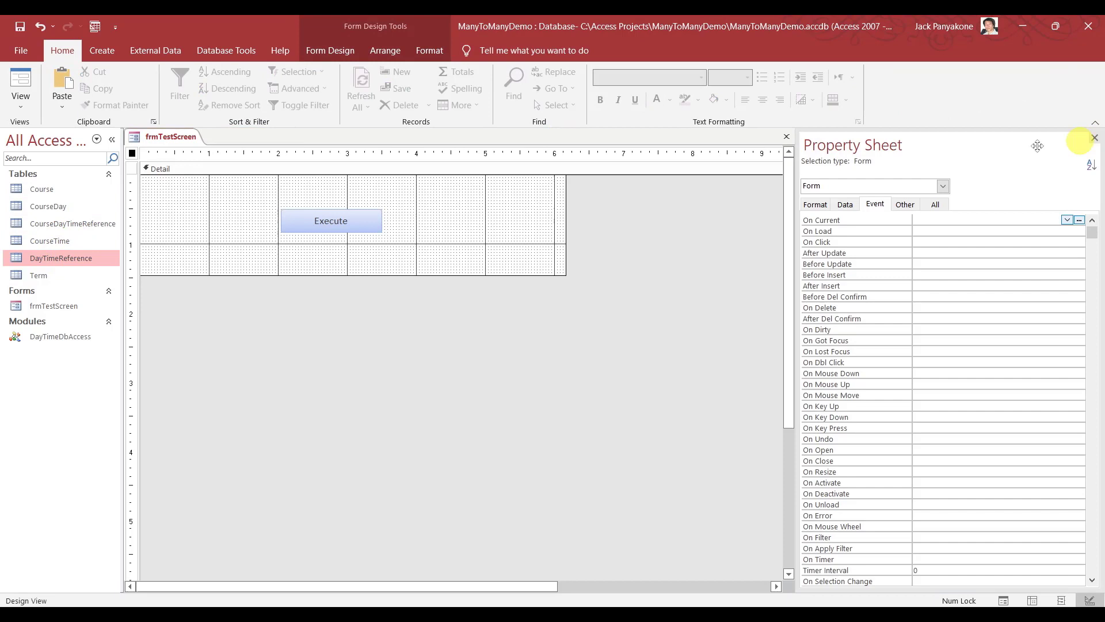
Switch frmTestScreen to Form view, run its Execute command, and open the failing line for debugging
{"action": "left_click", "coordinate": [355, 217]}
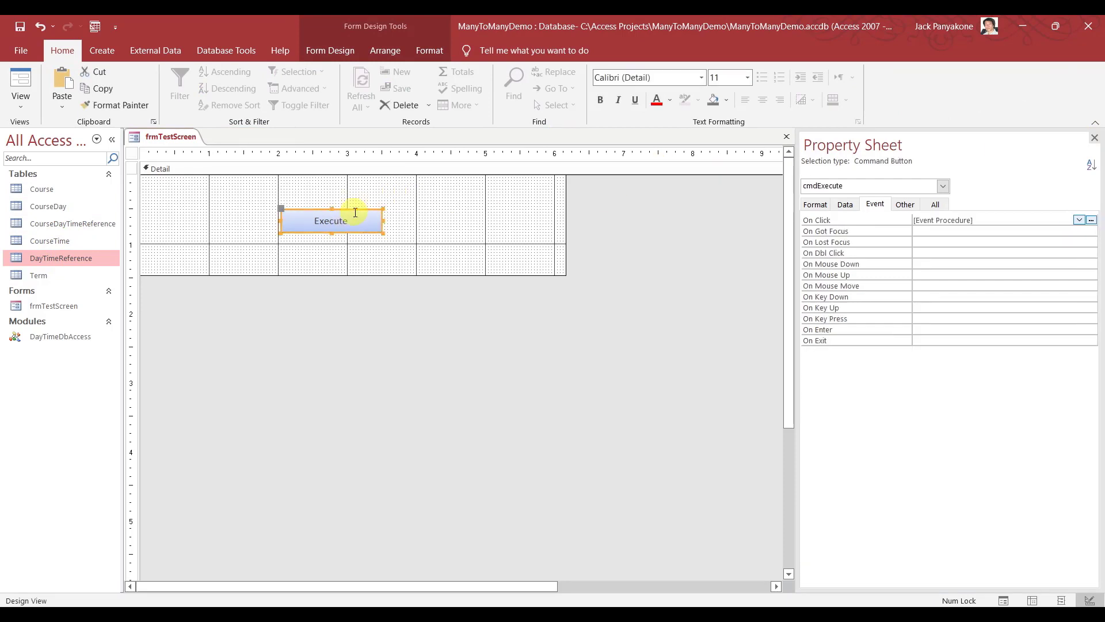
{"action": "left_click", "coordinate": [30, 74]}
{"action": "left_click", "coordinate": [309, 186]}
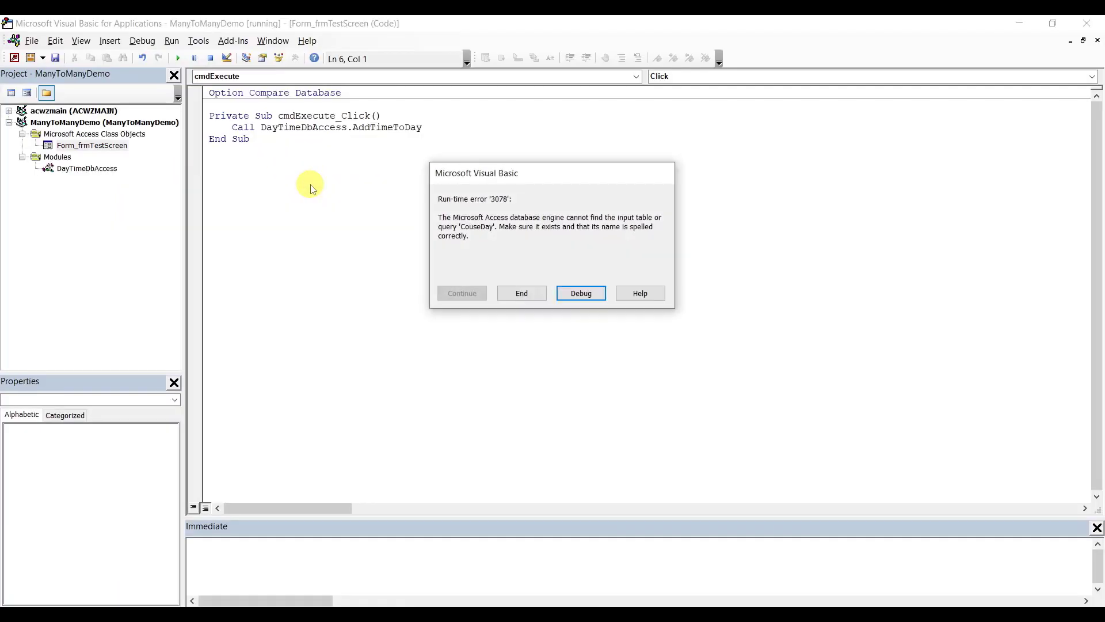
{"action": "left_click", "coordinate": [577, 295]}
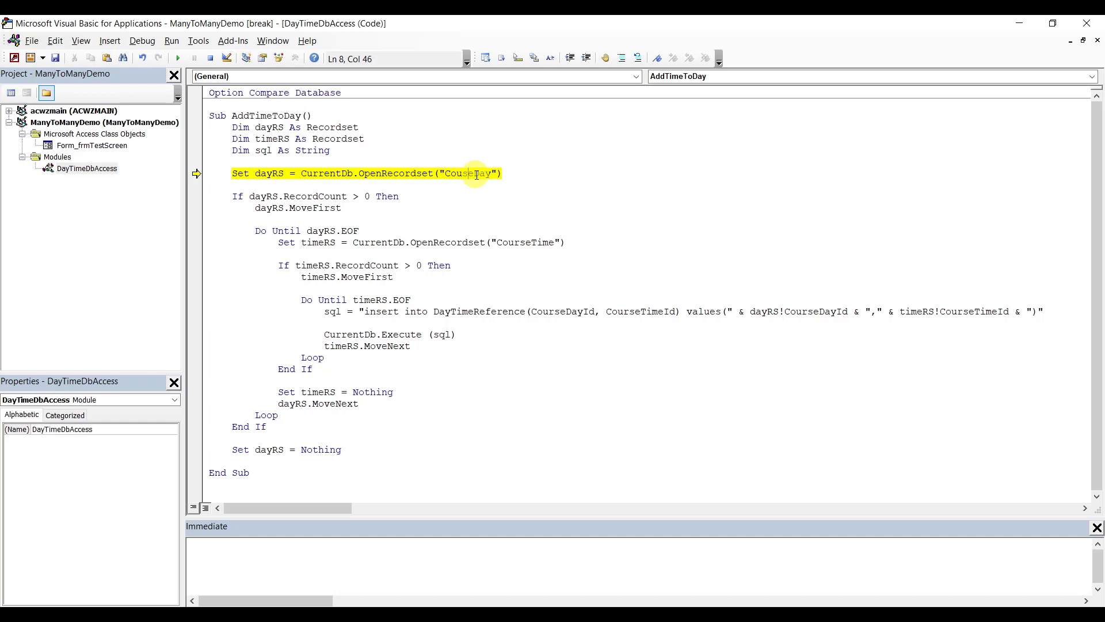
Correct the table name in the dayRS OpenRecordset call to "CourseDay" and save frmTestScreen and the DayTimeDbAccess module
{"action": "type", "text": "r"}
{"action": "left_click", "coordinate": [501, 205]}
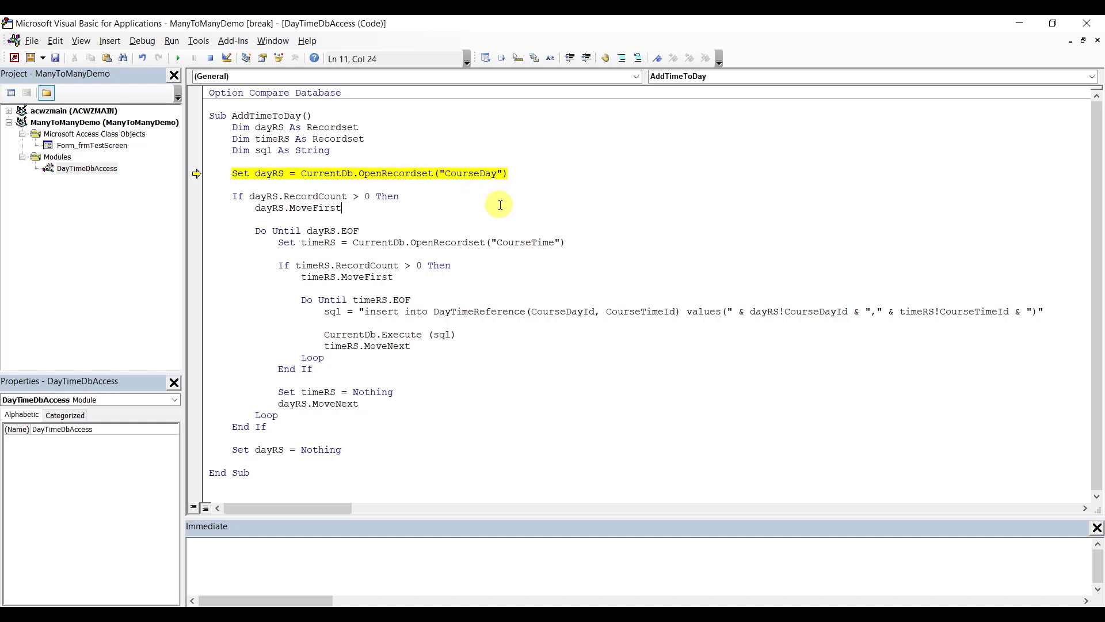
{"action": "left_click", "coordinate": [56, 59]}
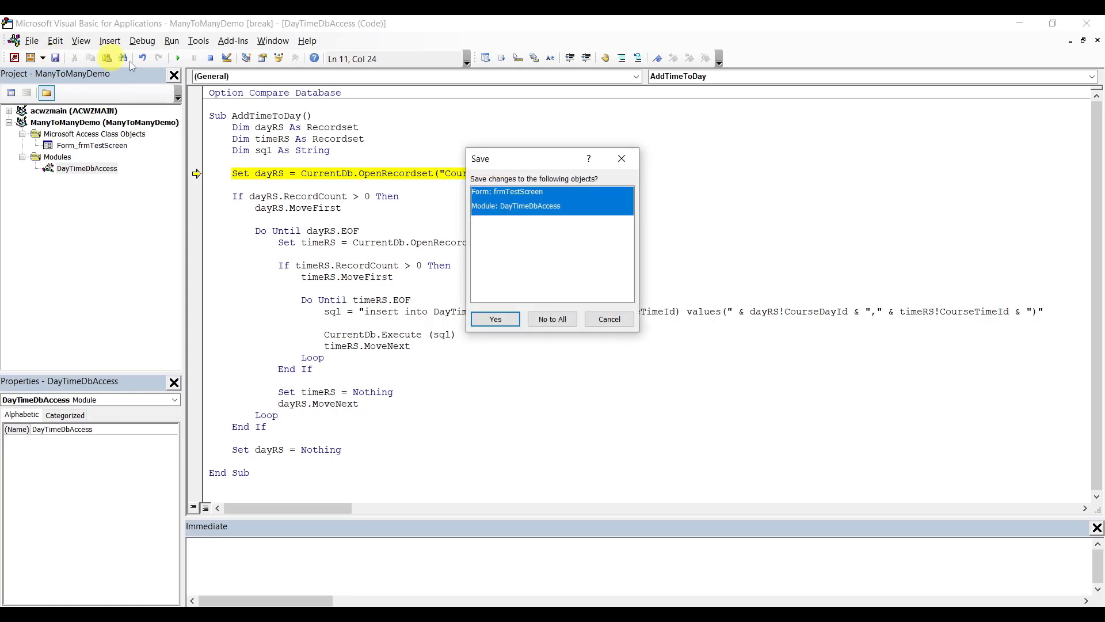
{"action": "left_click", "coordinate": [497, 320]}
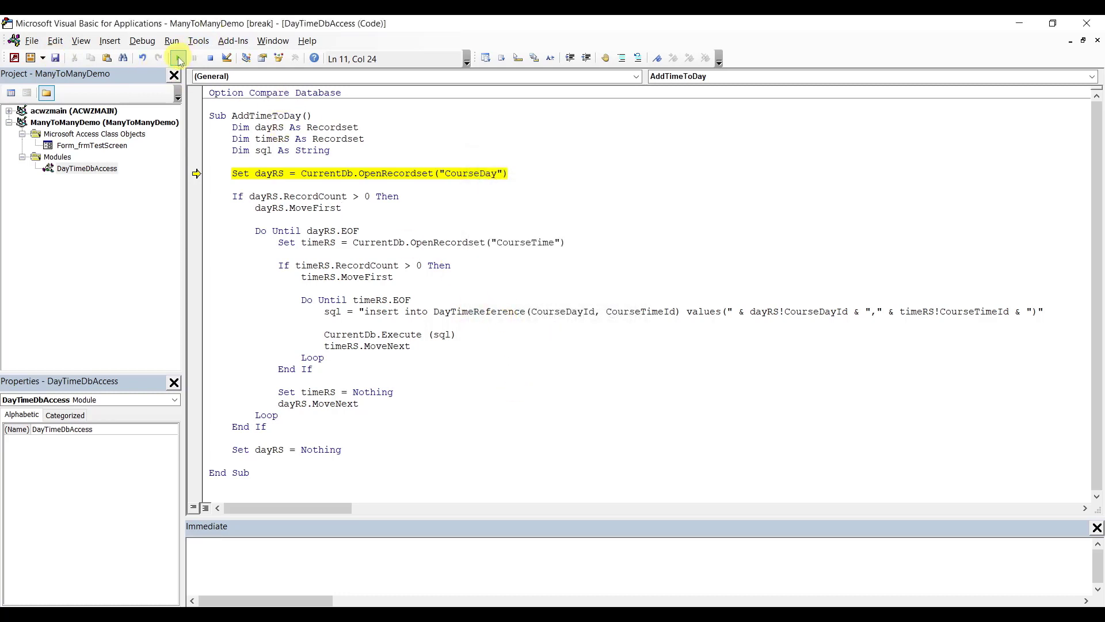
Resume the halted AddTimeToDay procedure and return to frmTestScreen in Access
{"action": "left_click", "coordinate": [179, 58]}
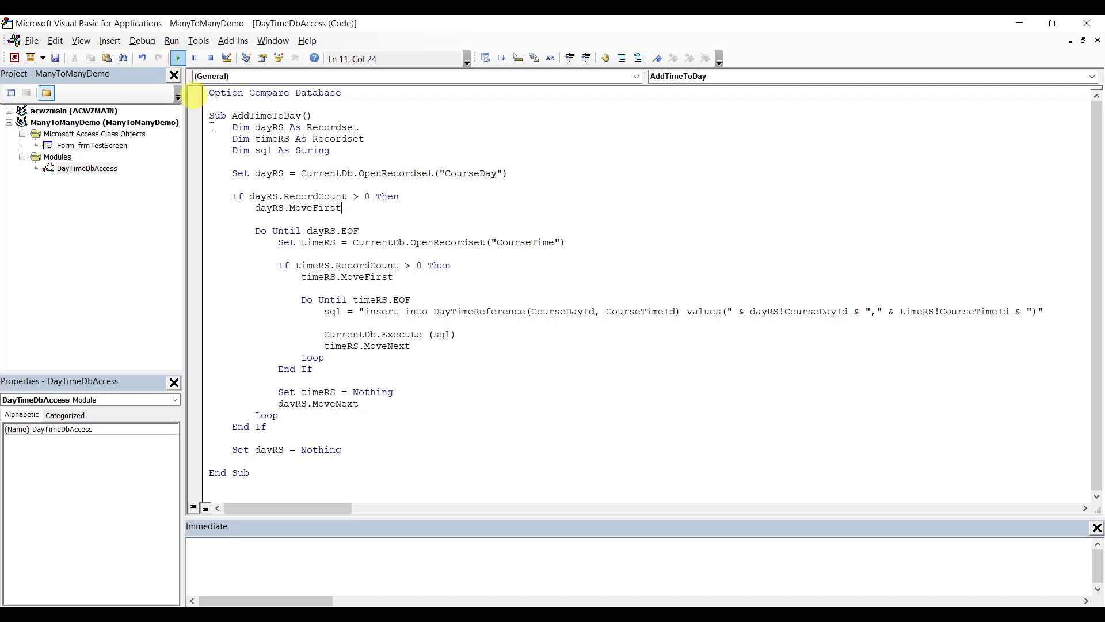
{"action": "mouse_move", "coordinate": [679, 600]}
{"action": "left_click", "coordinate": [607, 572]}
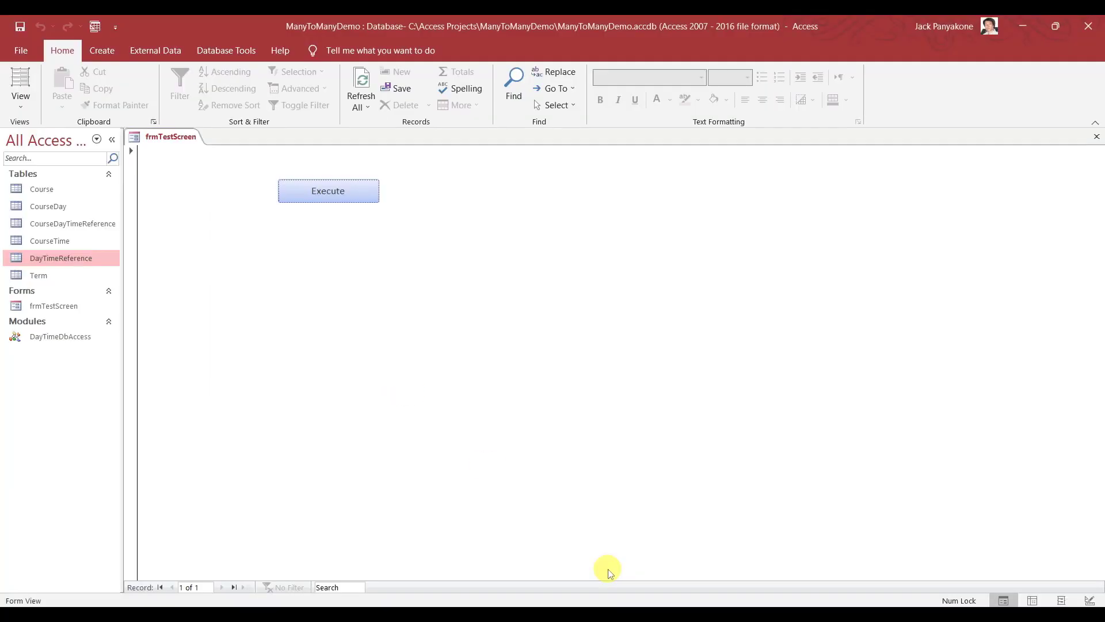
Open DayTimeReference and compare its CourseDayId values with the days in the CourseDay table
{"action": "double_click", "coordinate": [84, 259]}
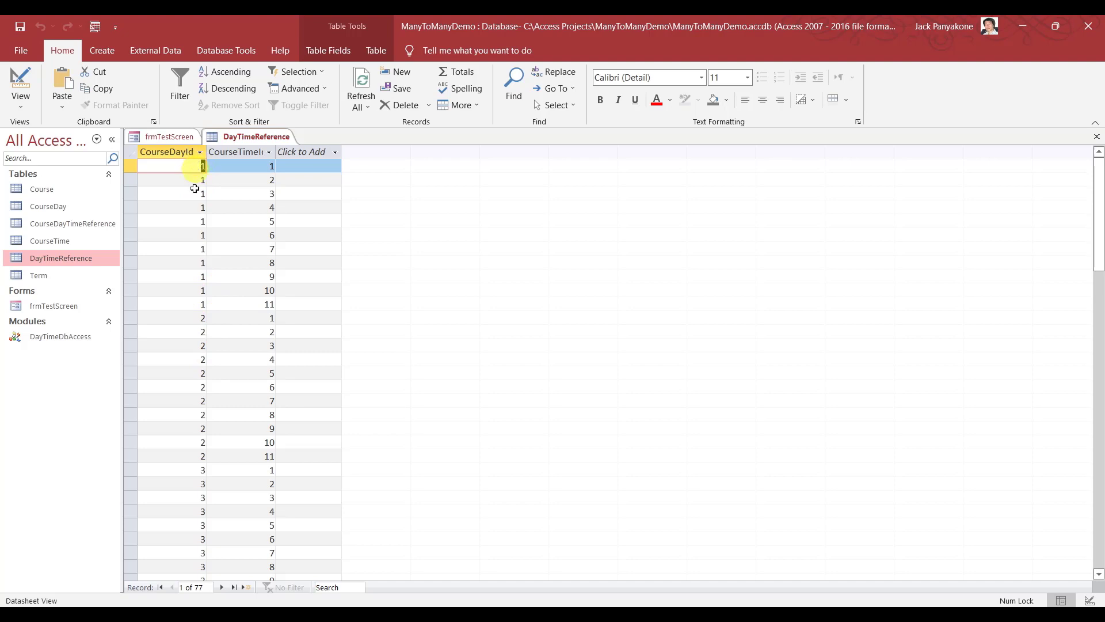
{"action": "left_click", "coordinate": [188, 317]}
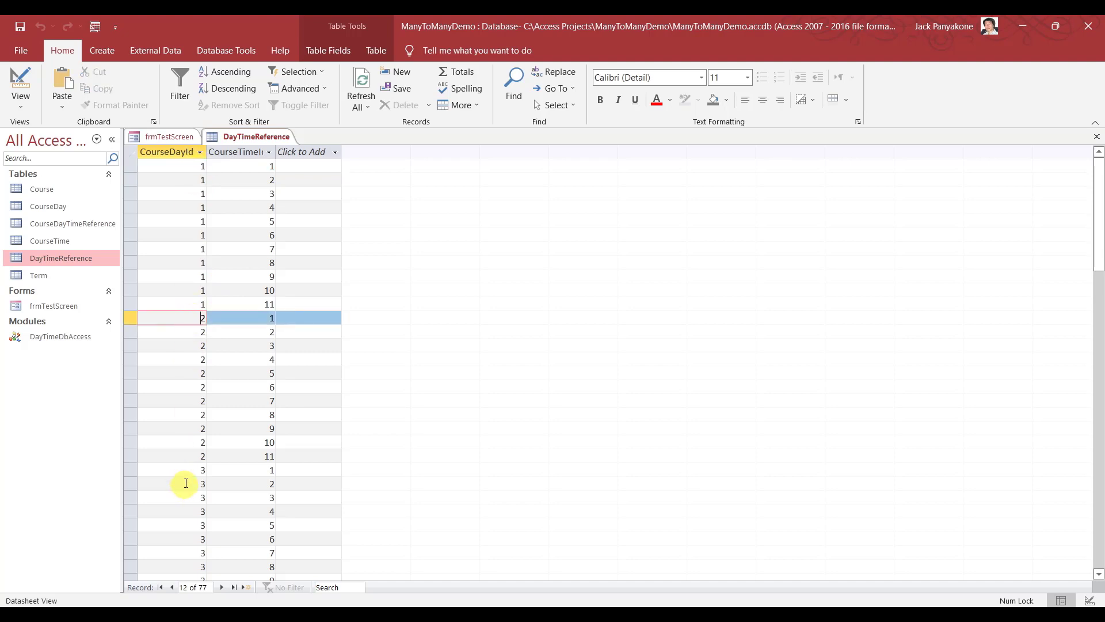
{"action": "left_click", "coordinate": [188, 470]}
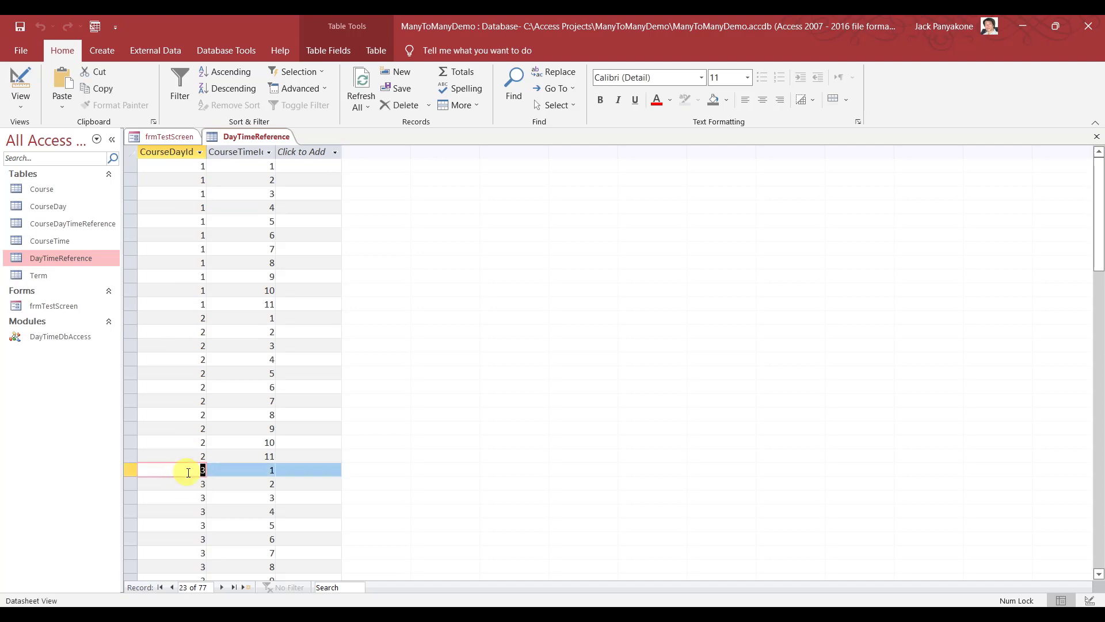
{"action": "double_click", "coordinate": [62, 208]}
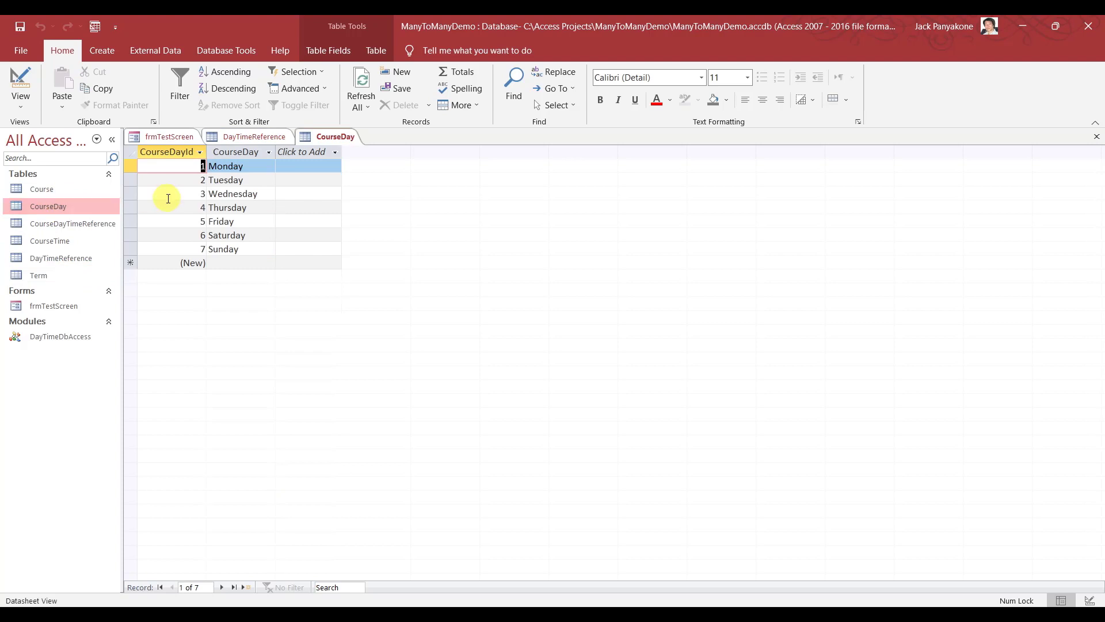
{"action": "left_click", "coordinate": [275, 140]}
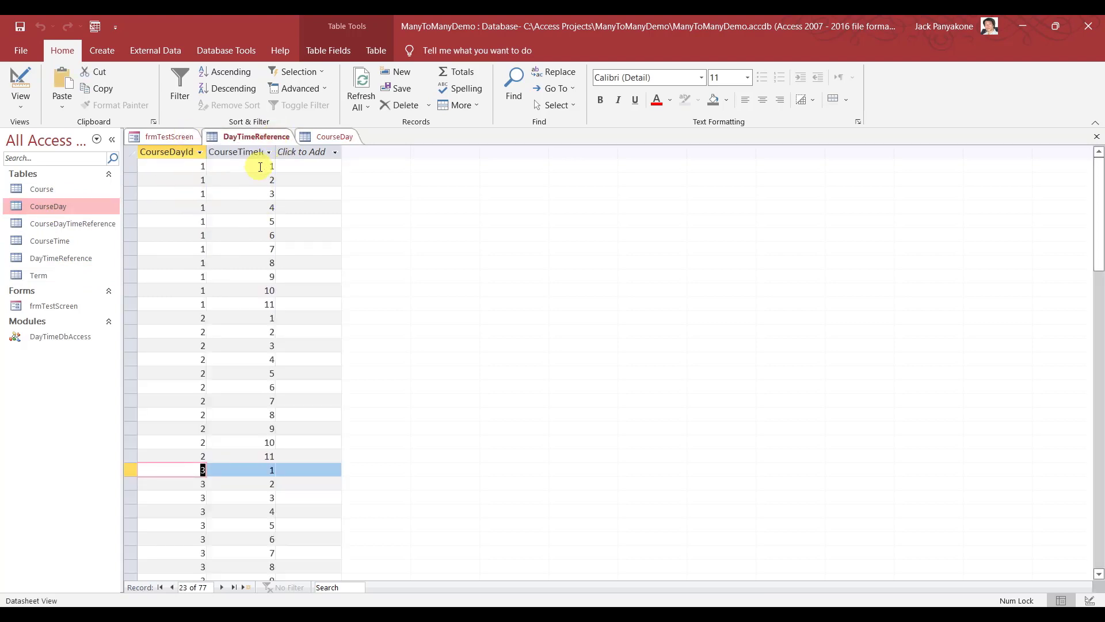
Check the CourseTimeId values in DayTimeReference against the times in the CourseTime table
{"action": "left_click", "coordinate": [259, 165]}
{"action": "left_click", "coordinate": [263, 167]}
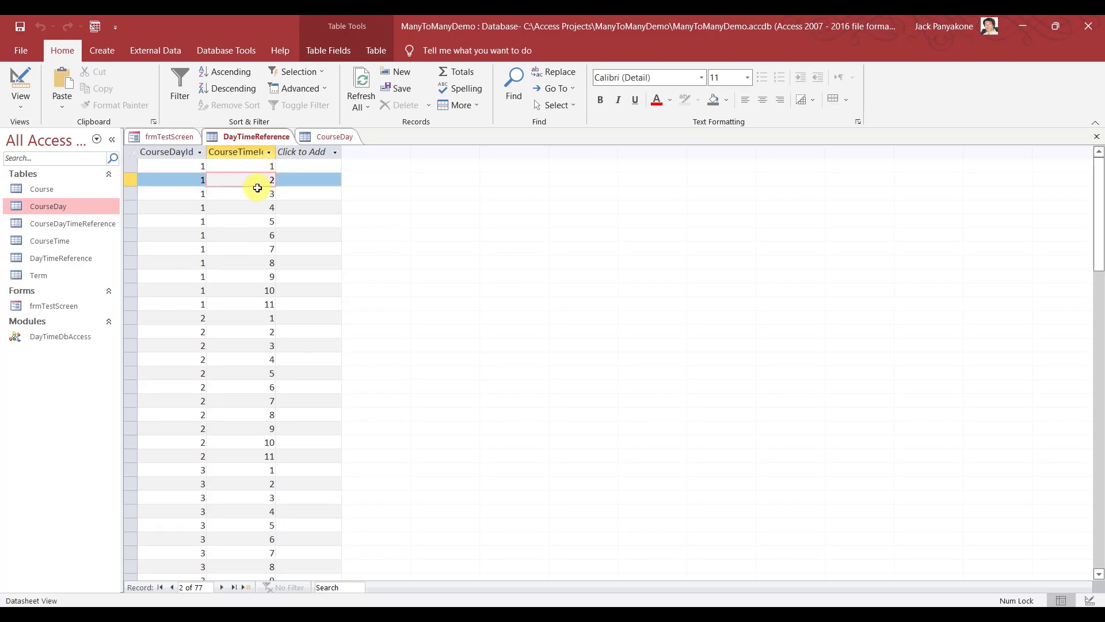
{"action": "left_click", "coordinate": [257, 192]}
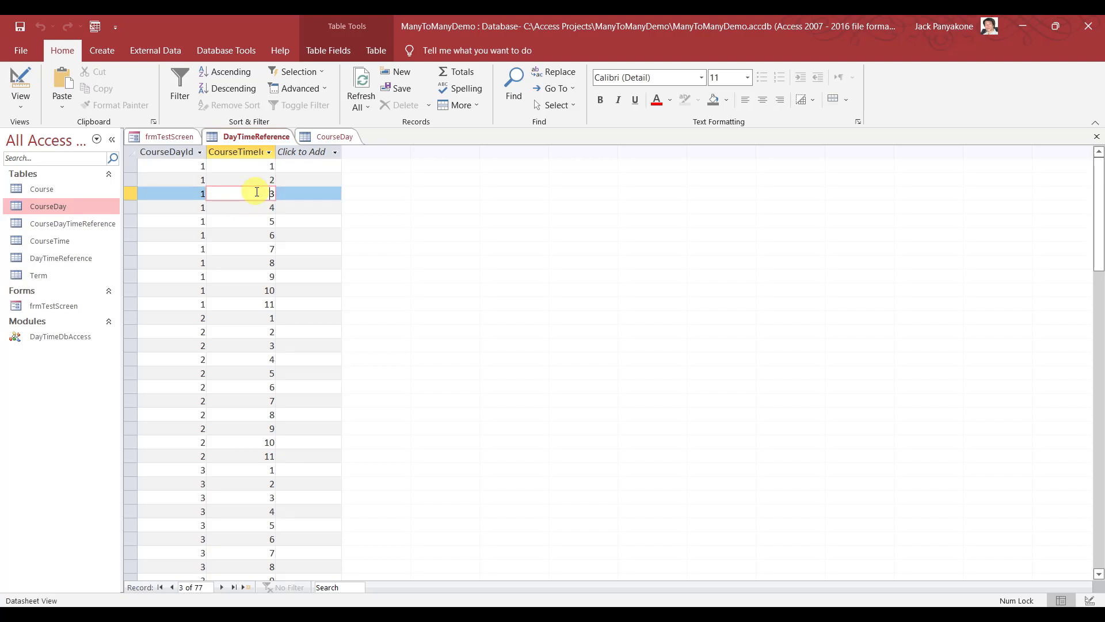
{"action": "double_click", "coordinate": [58, 240]}
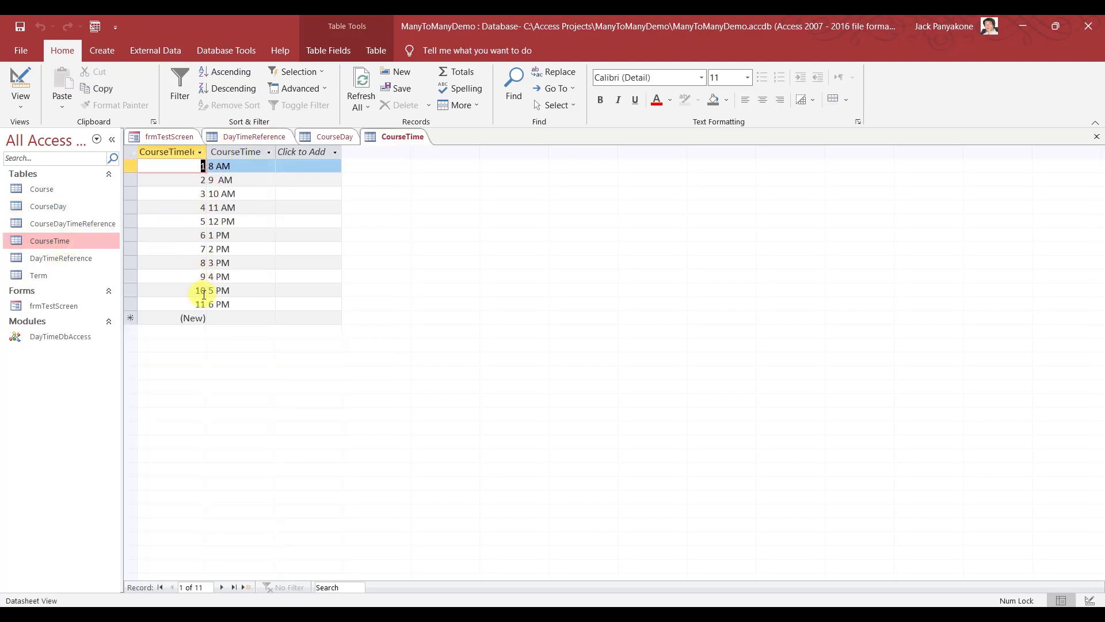
Close the CourseTime, DayTimeReference and CourseDay tables and the frmTestScreen form
{"action": "left_click", "coordinate": [1097, 137]}
{"action": "left_click", "coordinate": [1097, 138]}
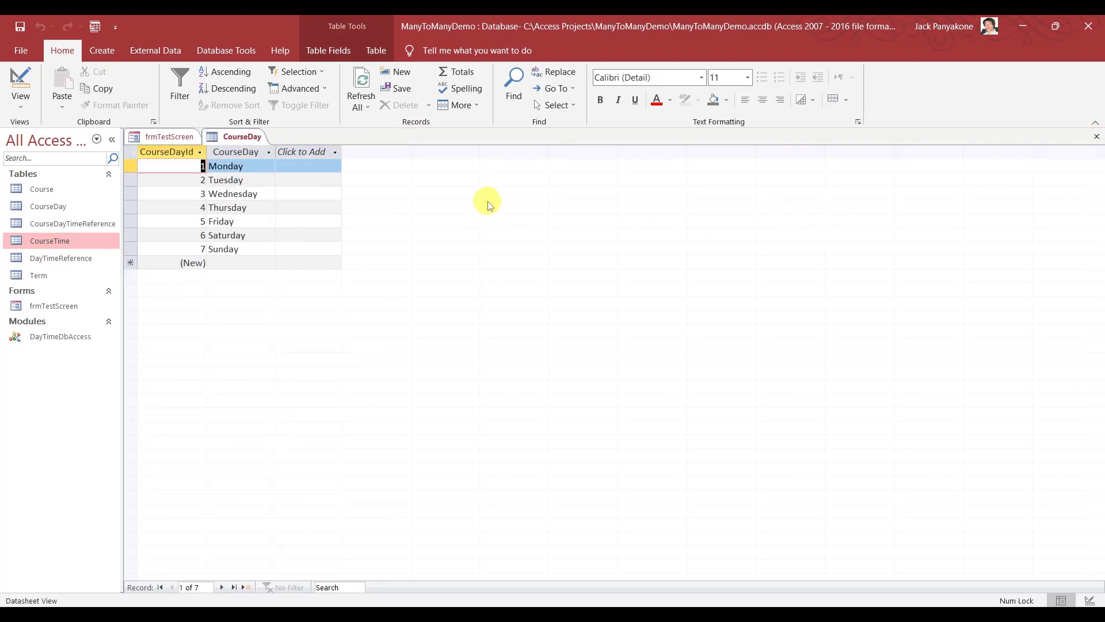
{"action": "left_click", "coordinate": [240, 134]}
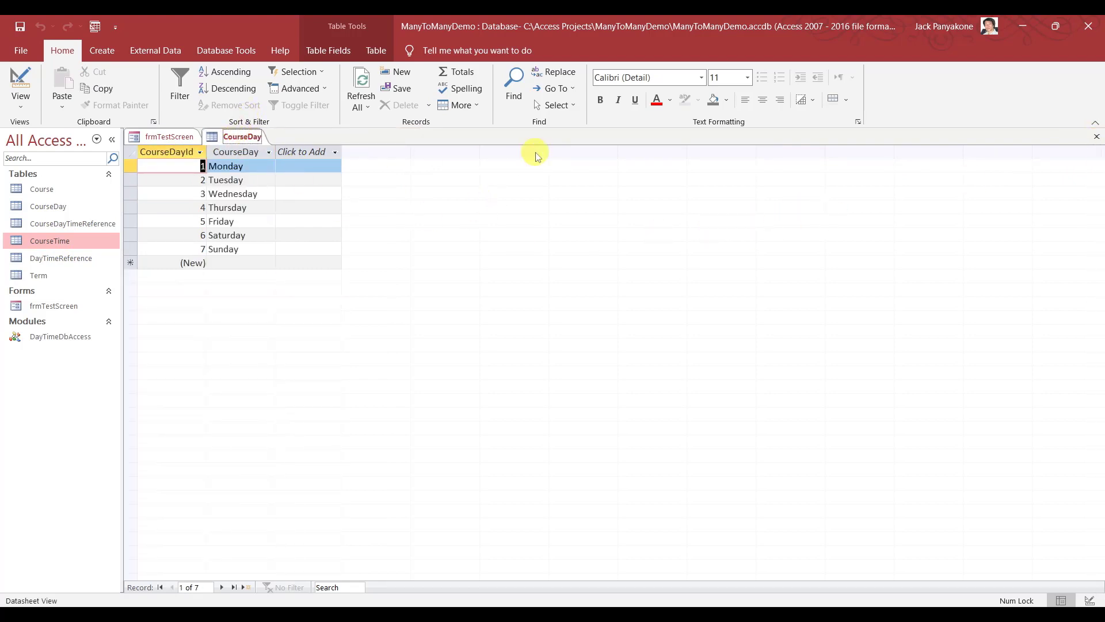
{"action": "left_click", "coordinate": [1098, 137]}
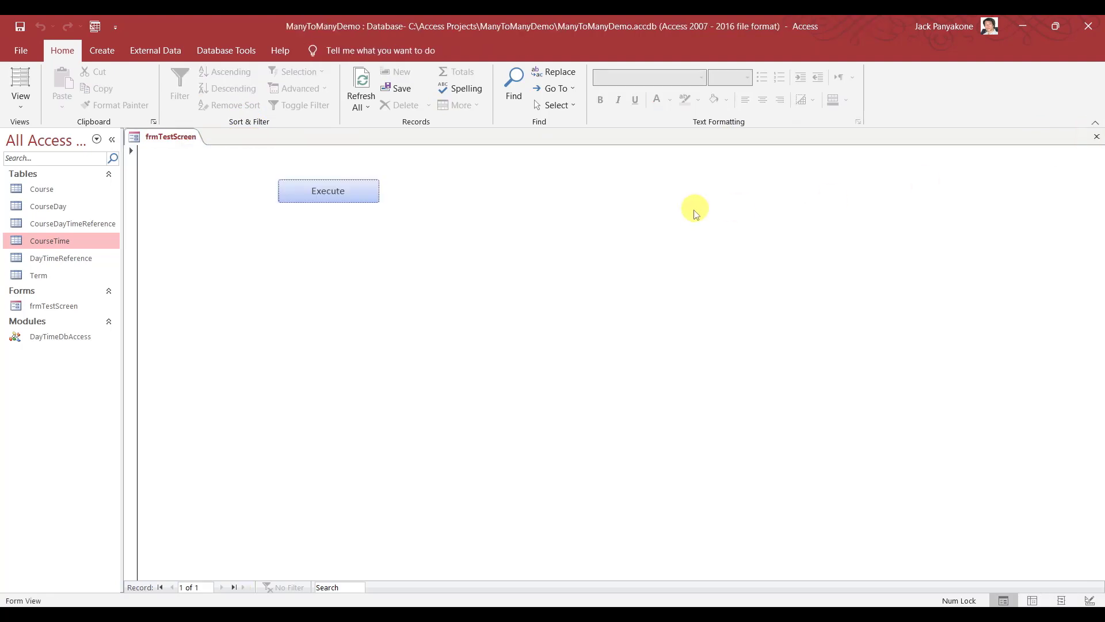
{"action": "left_click", "coordinate": [1097, 138]}
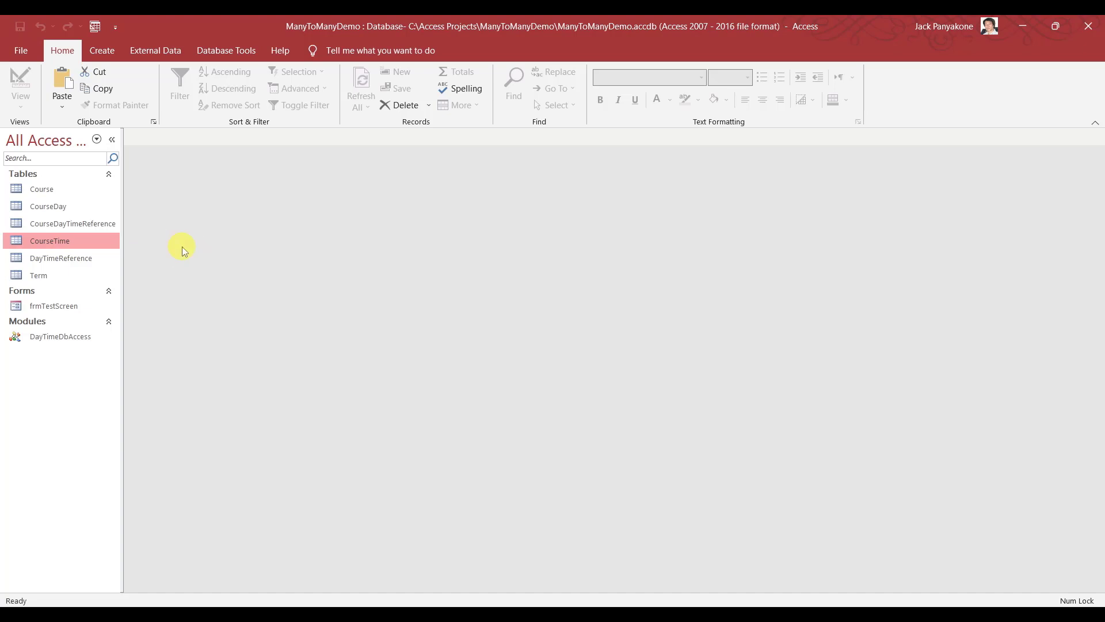
Start a new table in Design view and add the fields CourseId and CourseDayId
{"action": "left_click", "coordinate": [99, 228]}
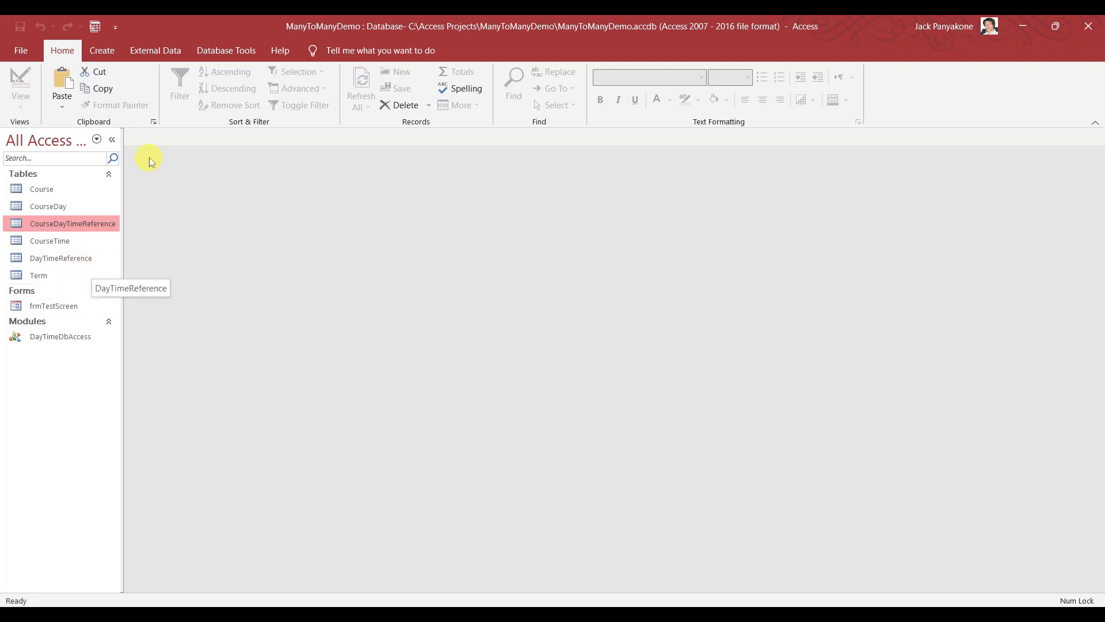
{"action": "left_click", "coordinate": [110, 55]}
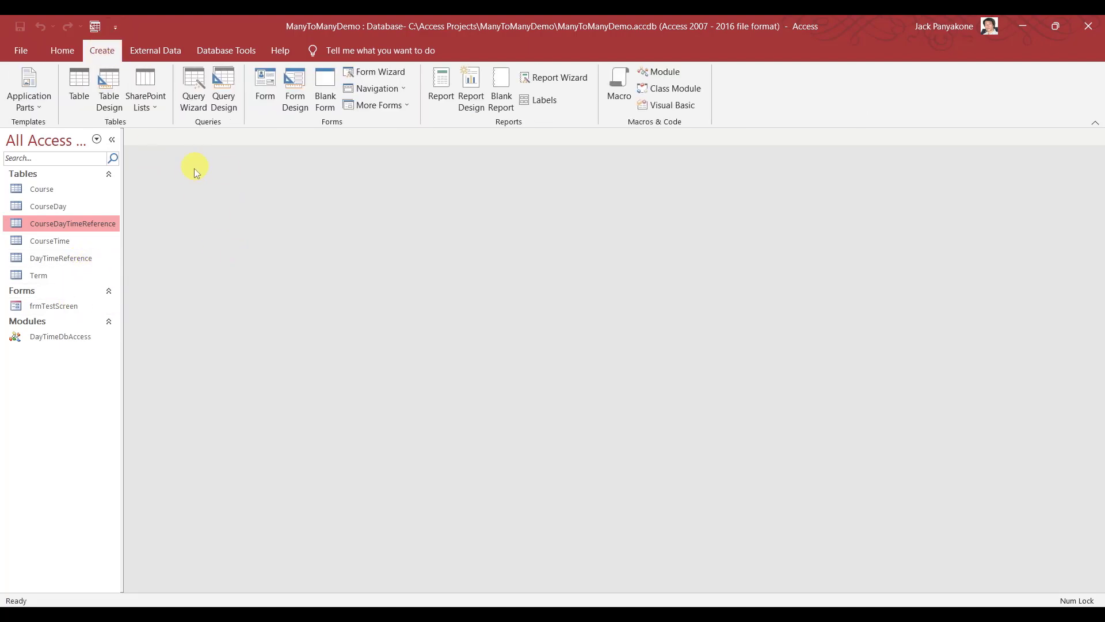
{"action": "left_click", "coordinate": [109, 89]}
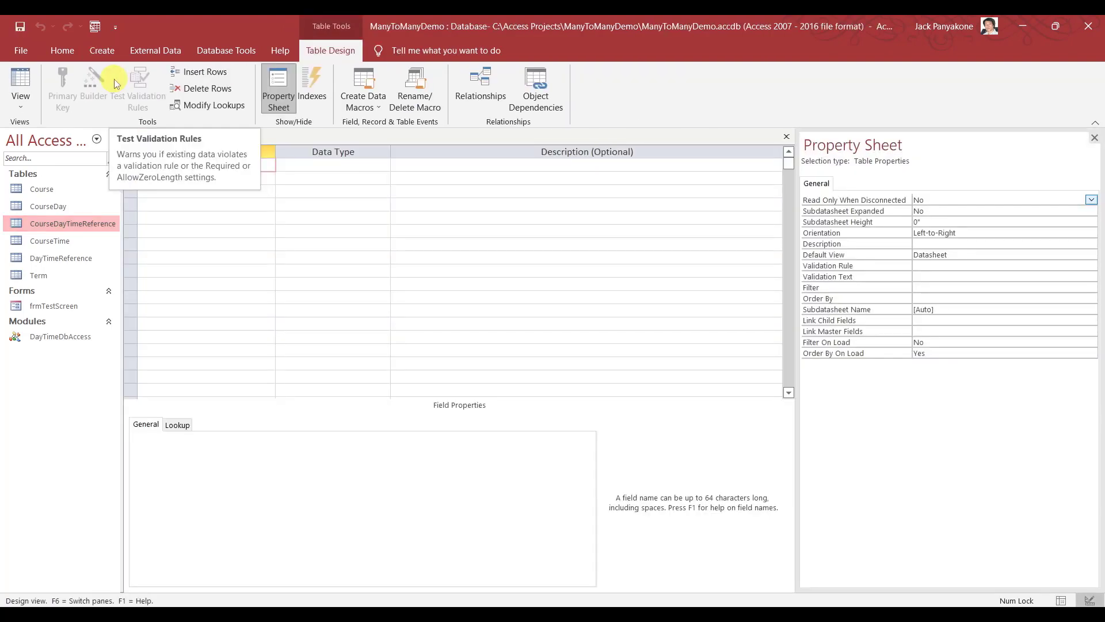
{"action": "type", "text": "Course"}
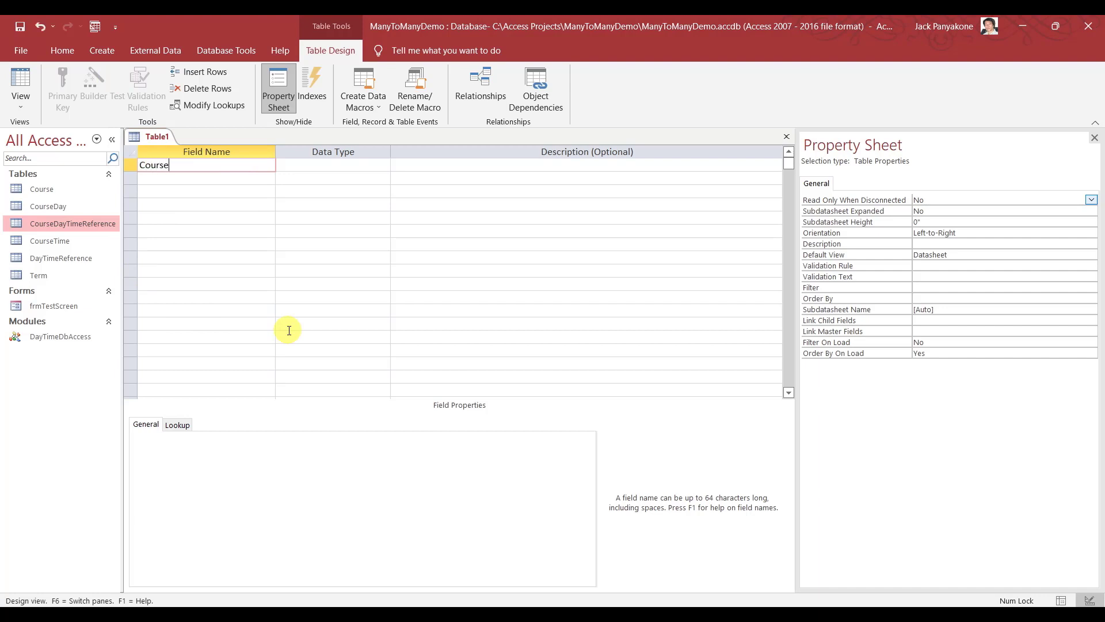
{"action": "type", "text": "Id"}
{"action": "key", "text": "Return"}
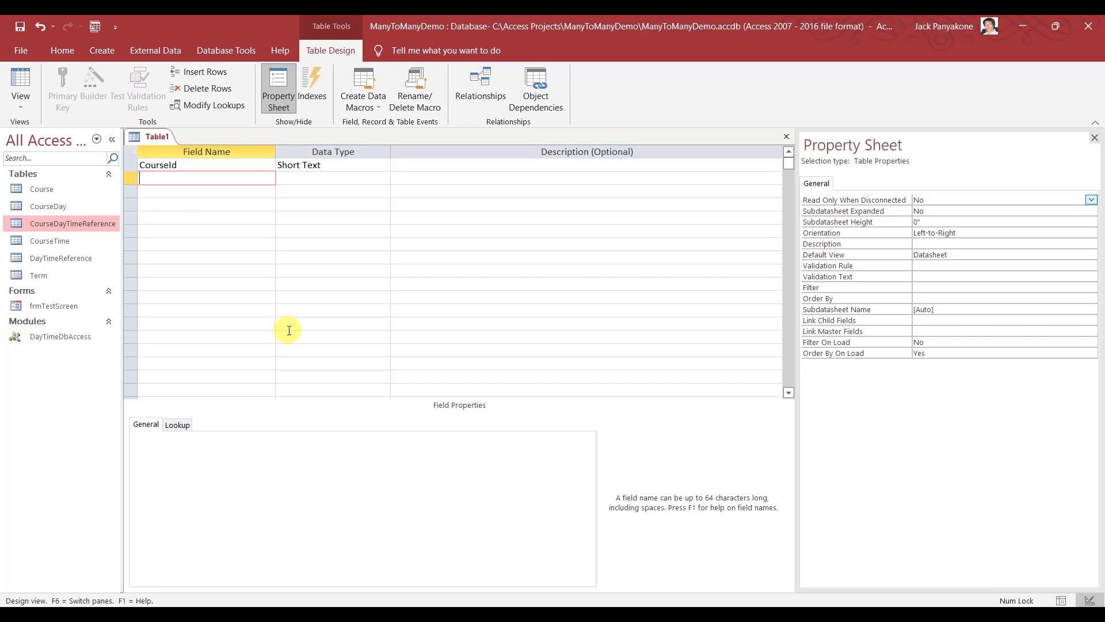
{"action": "type", "text": "CourseDayId"}
{"action": "key", "text": "Up"}
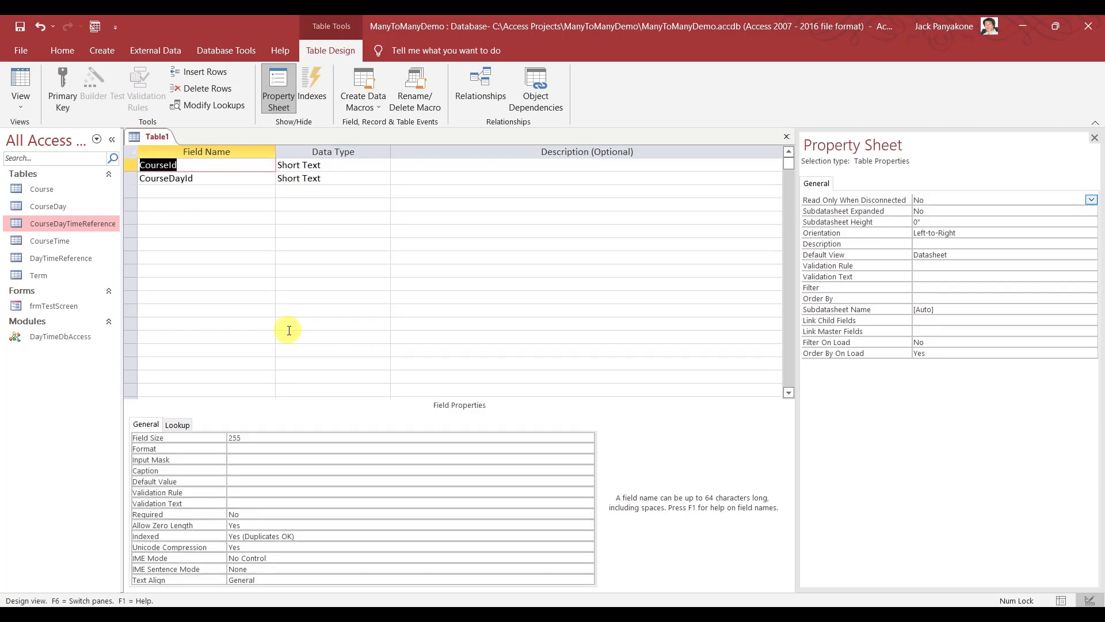
Set the data type of the CourseId and CourseDayId fields to Number
{"action": "key", "text": "Tab"}
{"action": "type", "text": "n"}
{"action": "key", "text": "Down"}
{"action": "type", "text": "n"}
{"action": "key", "text": "Down"}
{"action": "key", "text": "shift+Tab"}
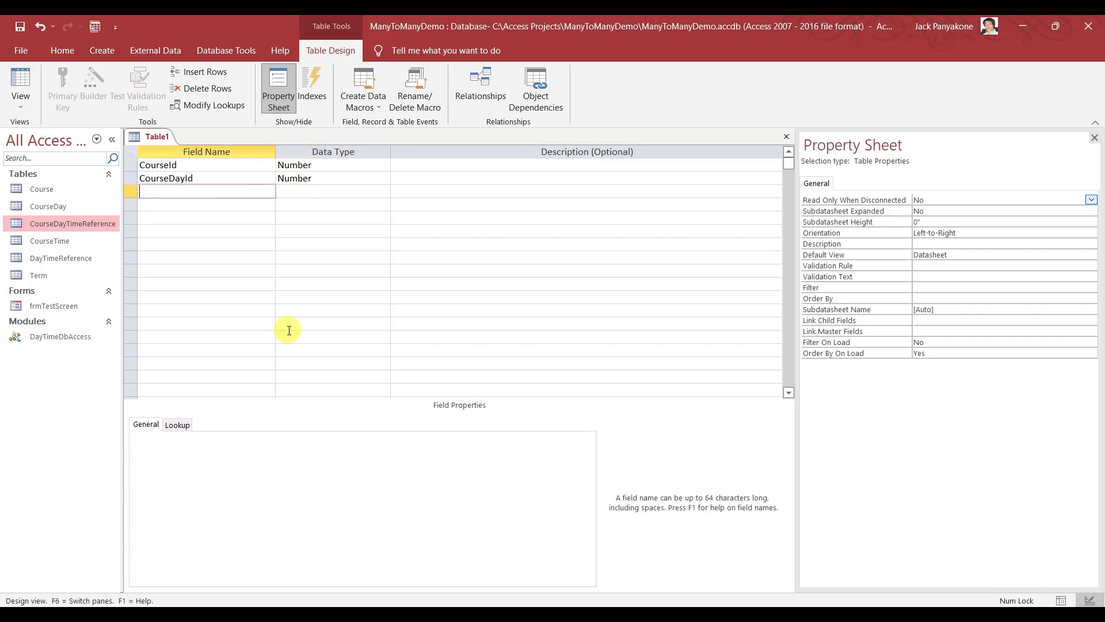
Add a CourseTimeId field with the Number data type and enter CourseDay as the fourth field name
{"action": "type", "text": "CourseTimeId"}
{"action": "key", "text": "Tab"}
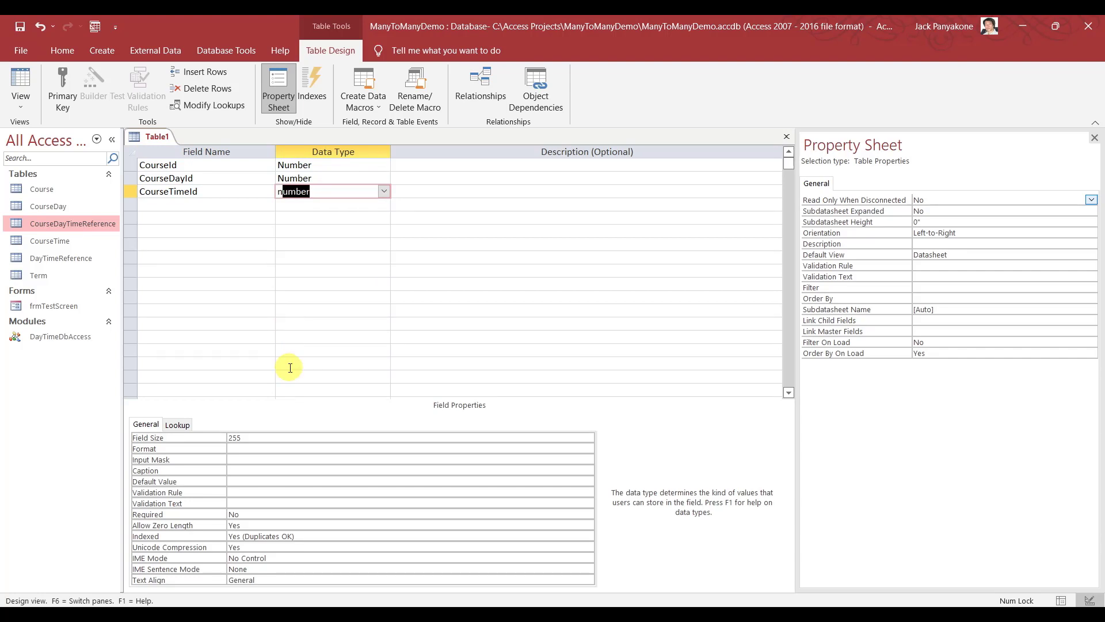
{"action": "type", "text": "n"}
{"action": "key", "text": "Tab"}
{"action": "key", "text": "Tab"}
{"action": "type", "text": "CourseDay"}
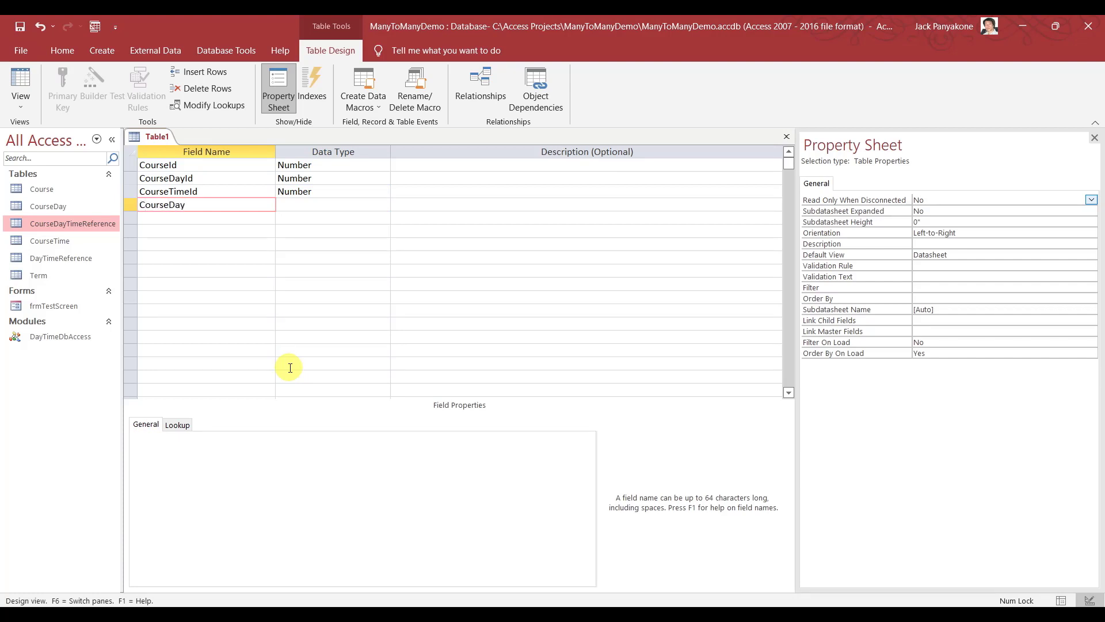
Open the CourseDay and CourseTime tables to review their day and time values, and close both
{"action": "double_click", "coordinate": [68, 207]}
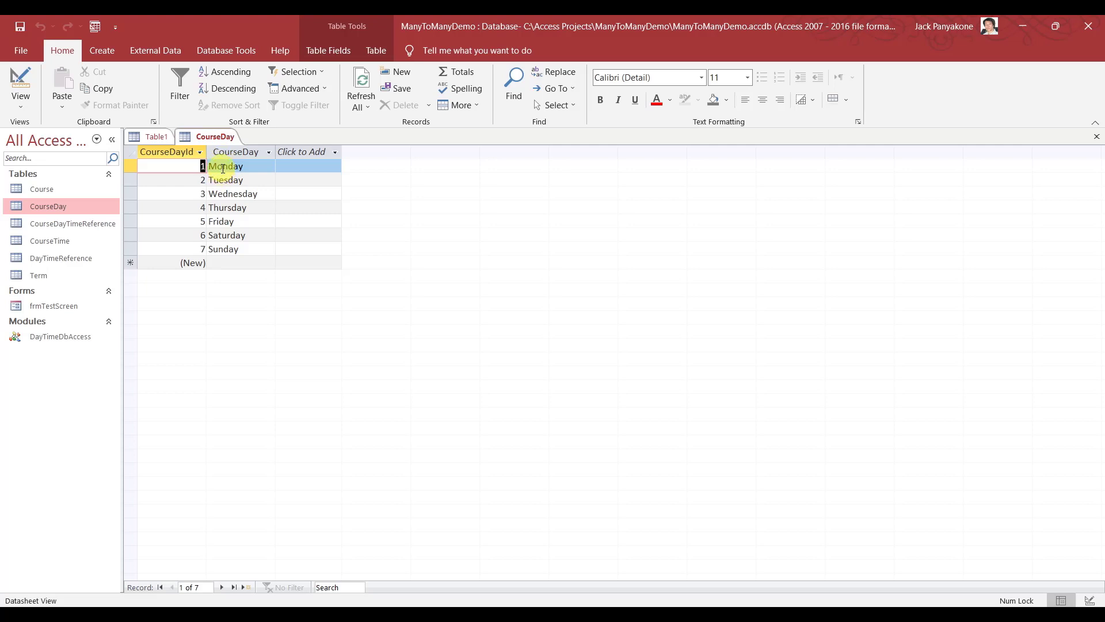
{"action": "double_click", "coordinate": [61, 241]}
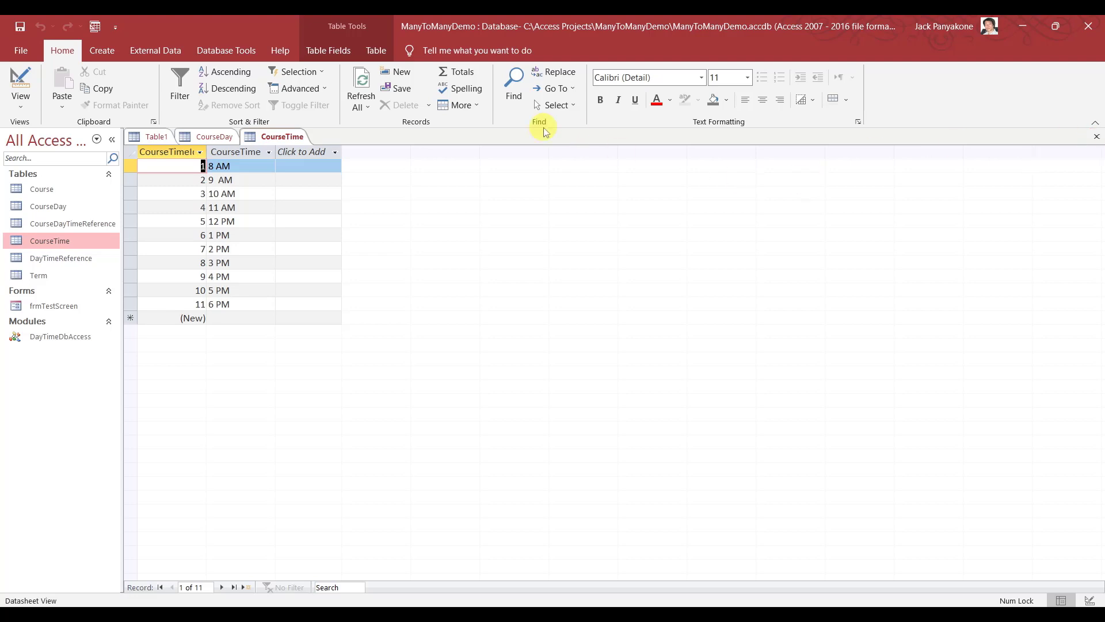
{"action": "left_click", "coordinate": [217, 138]}
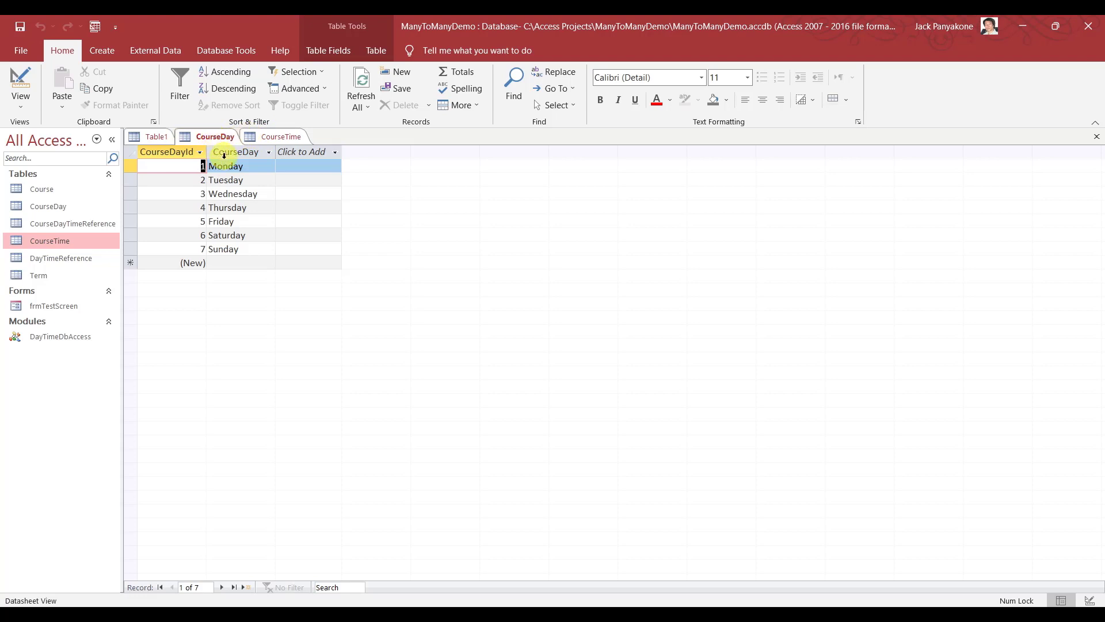
{"action": "left_click", "coordinate": [280, 138]}
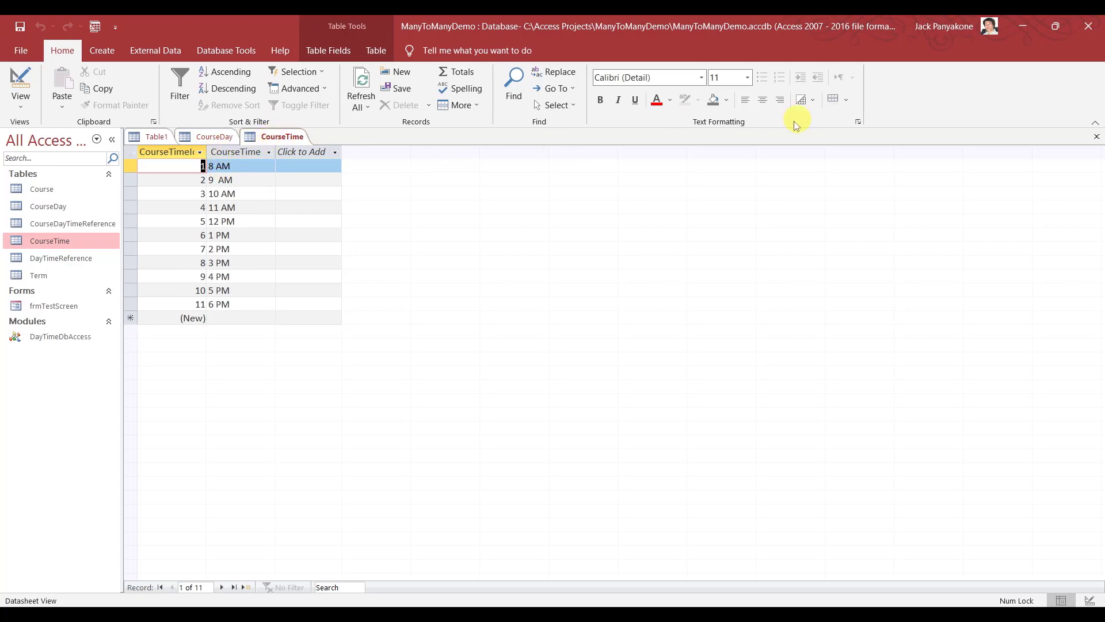
{"action": "left_click", "coordinate": [1097, 137]}
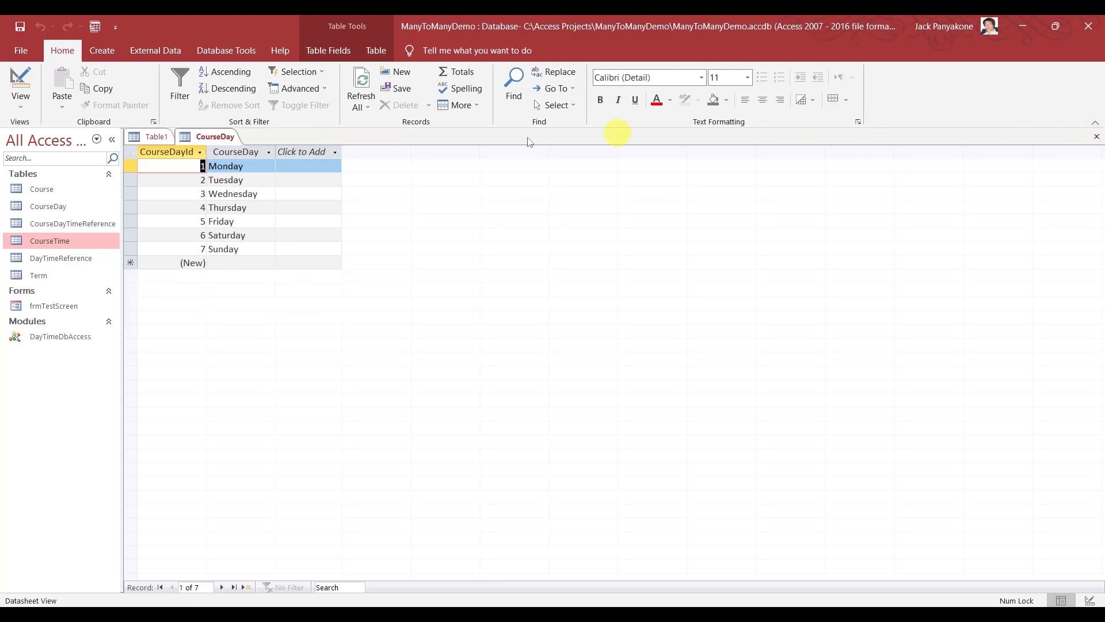
{"action": "left_click", "coordinate": [1097, 137]}
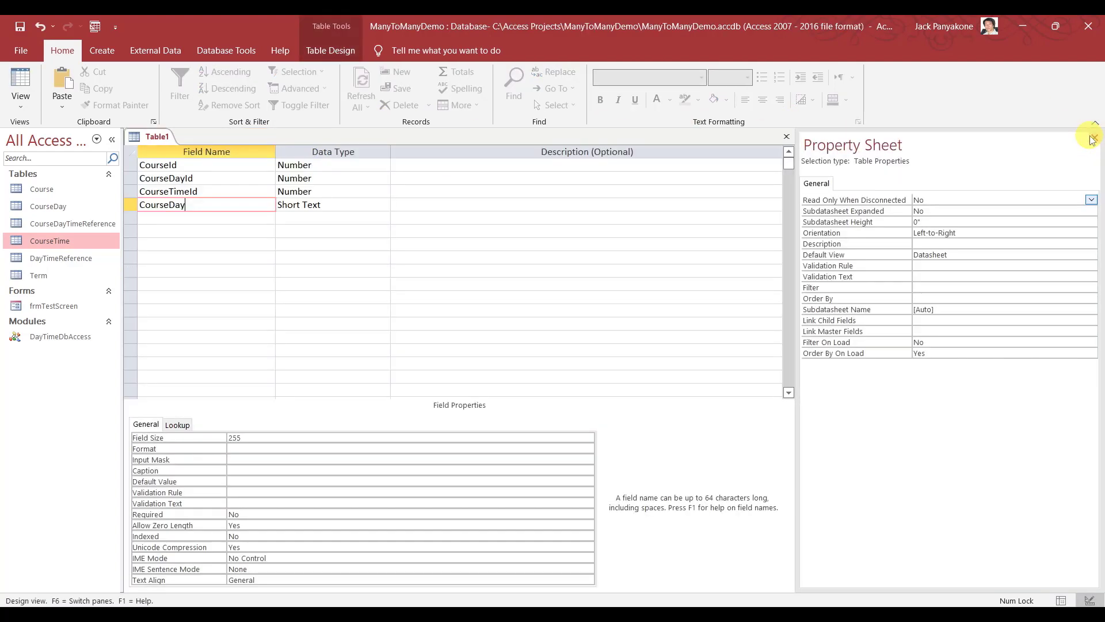
In the CourseDay table's design, rename the CourseDay field to CourseDayName, then save and close the table
{"action": "right_click", "coordinate": [57, 207]}
{"action": "left_click", "coordinate": [89, 236]}
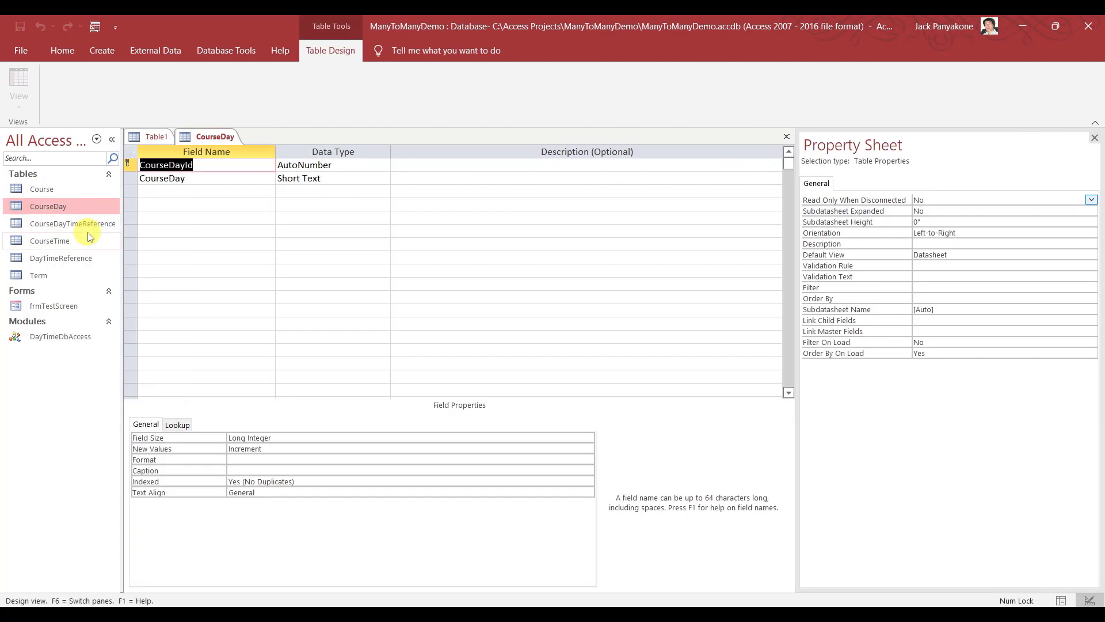
{"action": "left_click", "coordinate": [206, 179]}
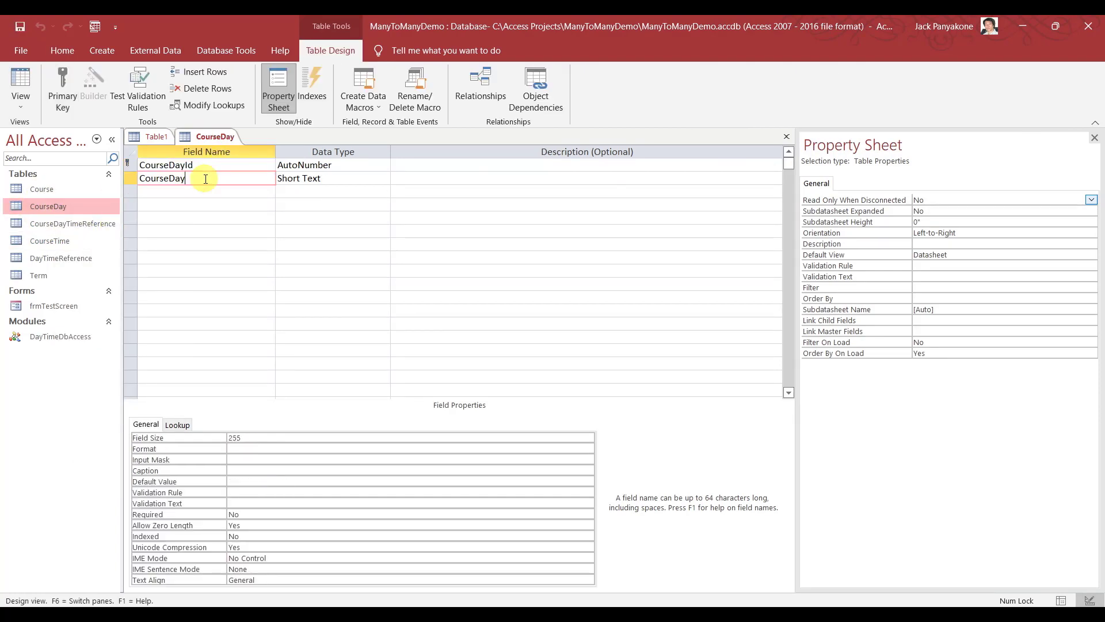
{"action": "type", "text": "Name"}
{"action": "key", "text": "Down"}
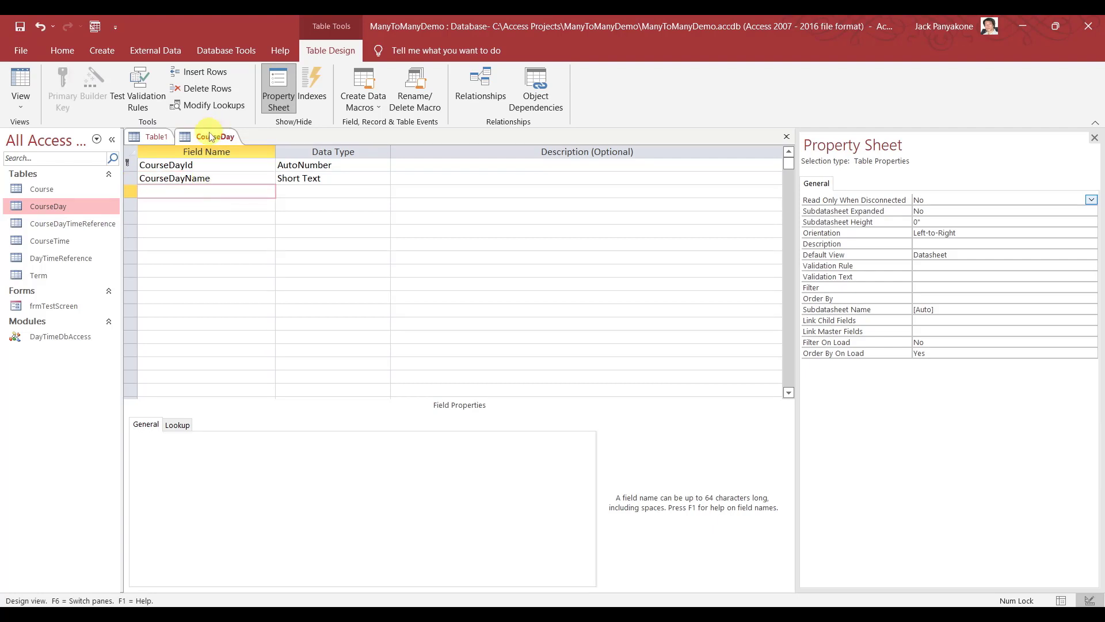
{"action": "left_click", "coordinate": [22, 29]}
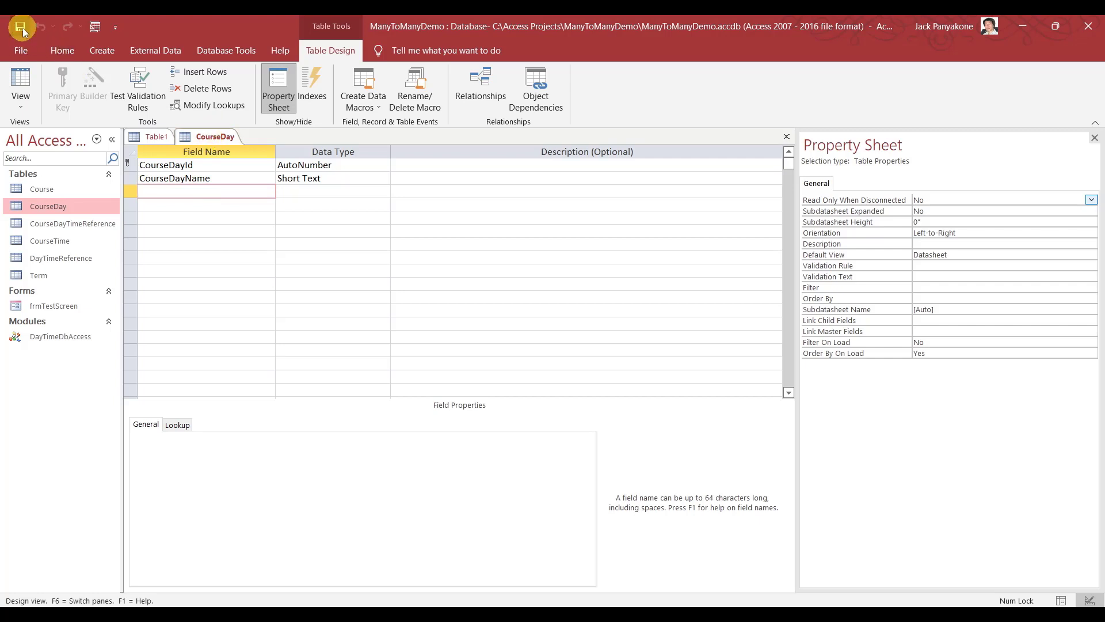
{"action": "left_click", "coordinate": [788, 136]}
In the CourseTime table's design, rename the CourseTime field to CourseTimeName, then save and close the table
{"action": "left_click", "coordinate": [56, 244]}
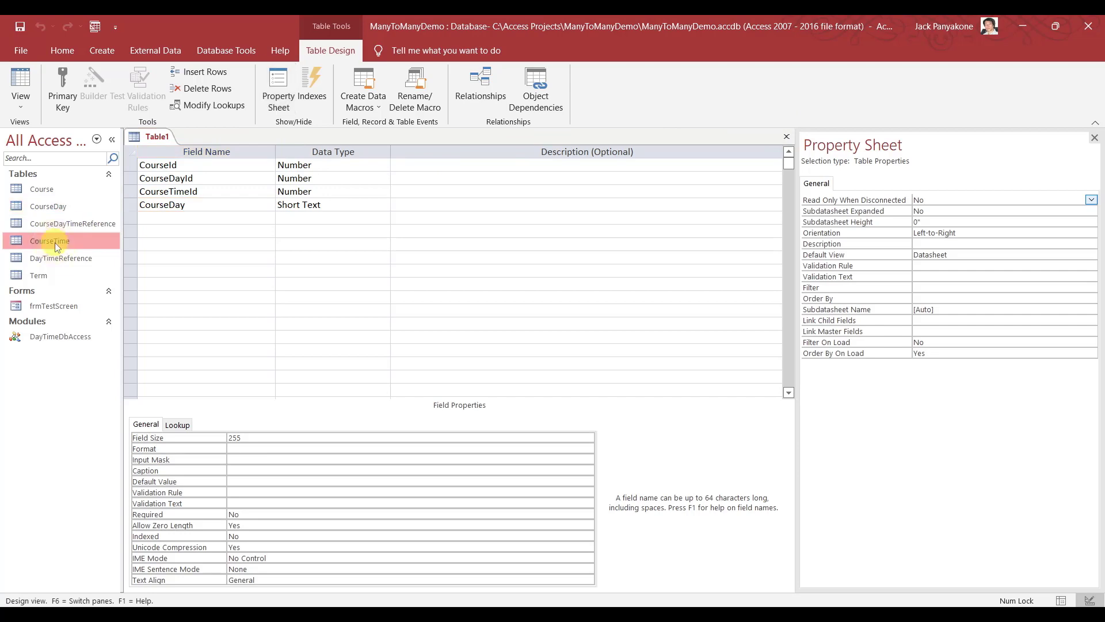
{"action": "right_click", "coordinate": [56, 244]}
{"action": "left_click", "coordinate": [92, 270]}
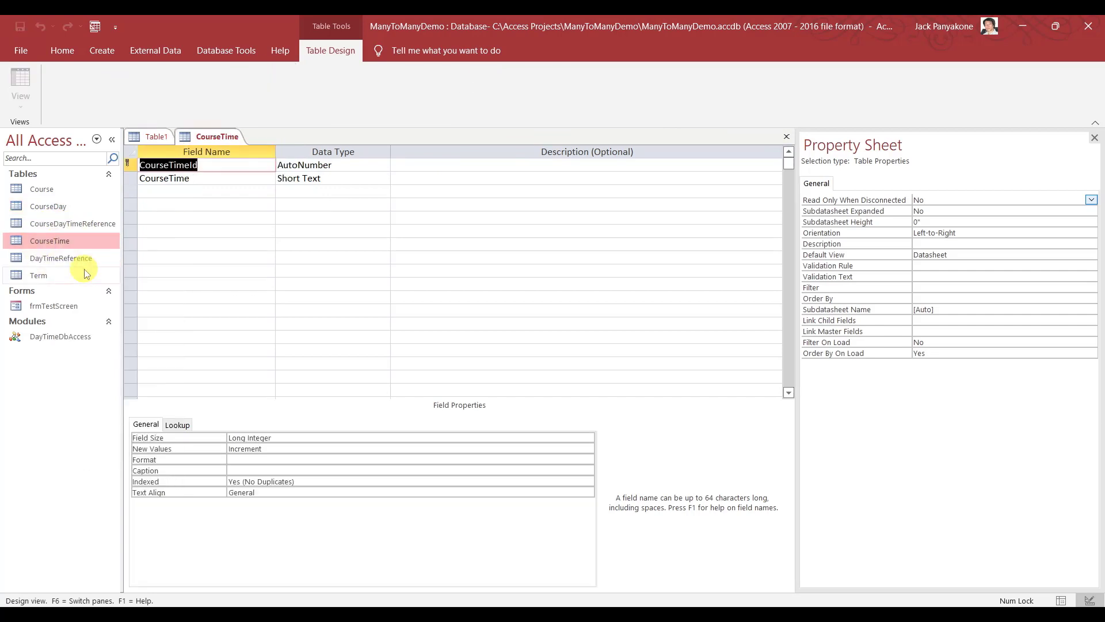
{"action": "left_click", "coordinate": [214, 180]}
{"action": "type", "text": "Name"}
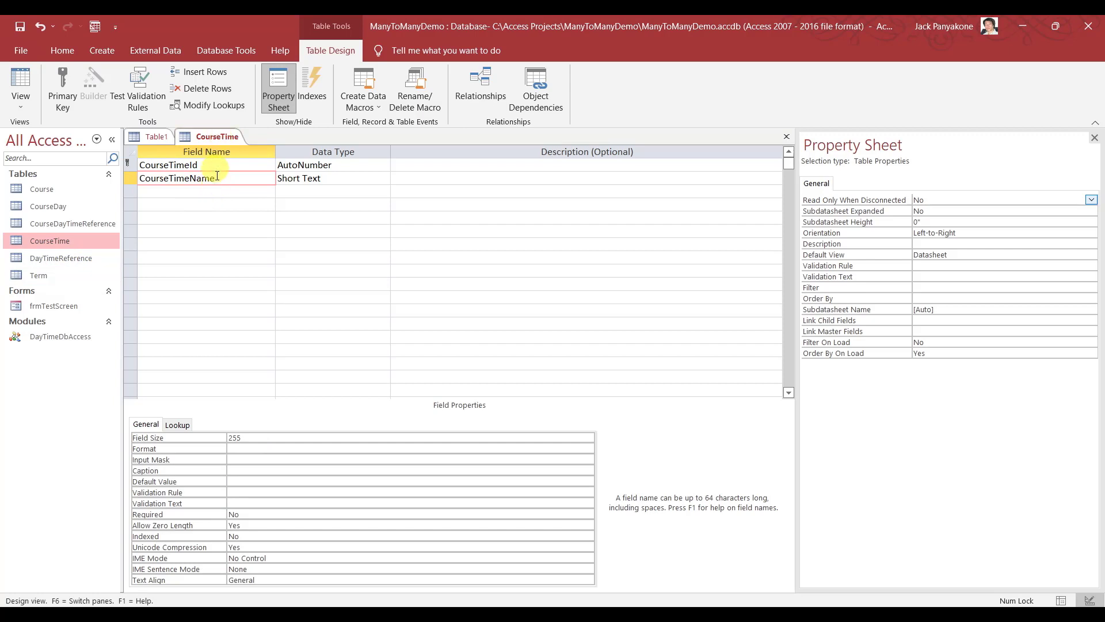
{"action": "left_click", "coordinate": [20, 27]}
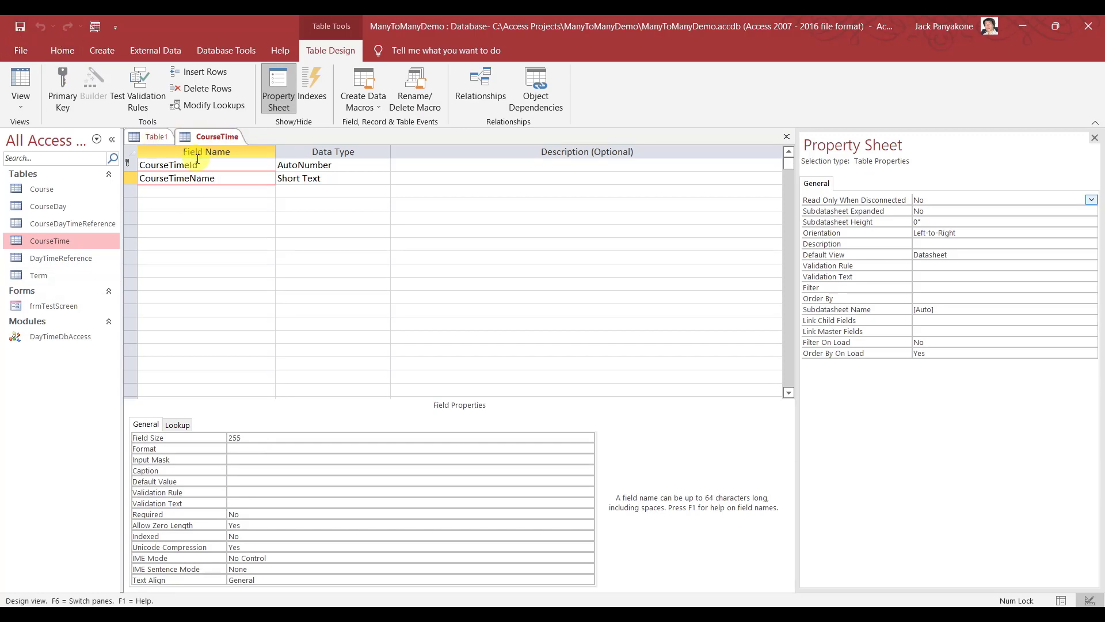
{"action": "left_click", "coordinate": [241, 192]}
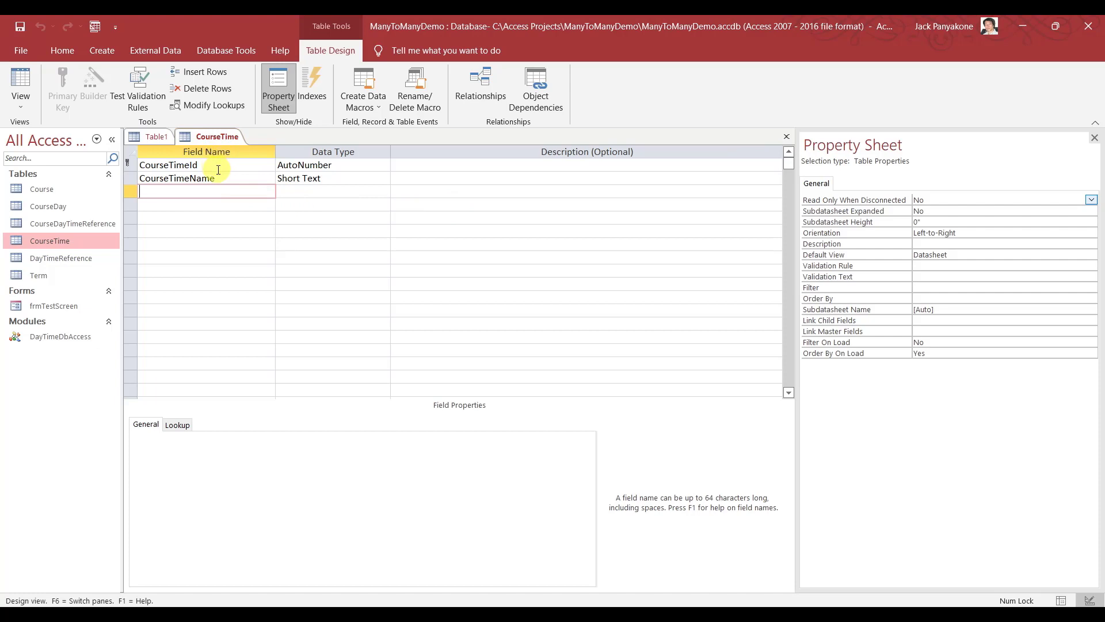
{"action": "left_click", "coordinate": [787, 137]}
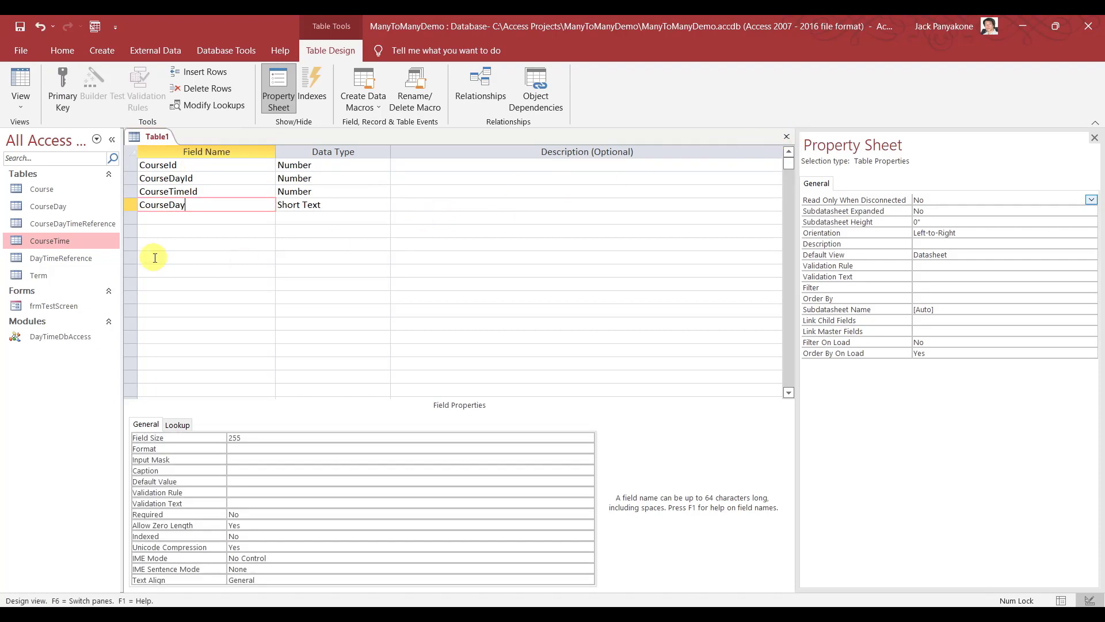